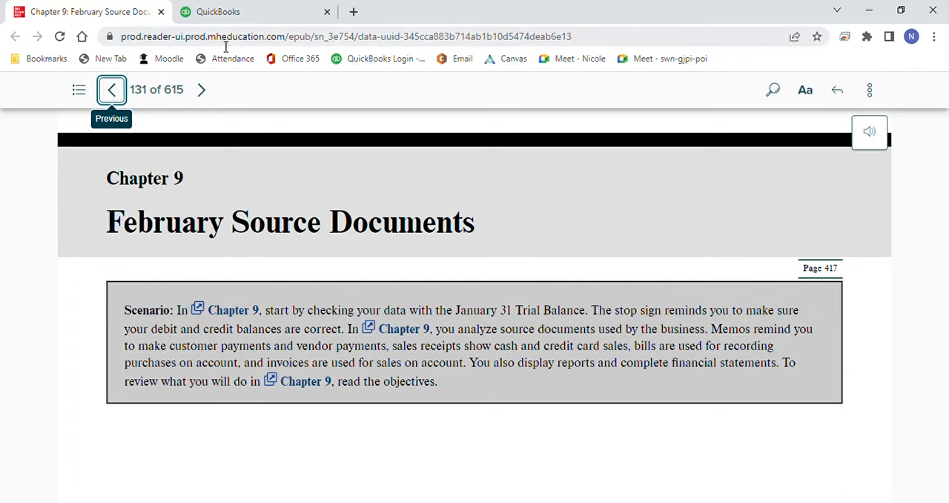
# Step: Page forward through Chapter 9, checking the January 31 Trial Balance, and read the 2/2 Credit Card Receipts memo in February Source Documents
pyautogui.click(205, 89)
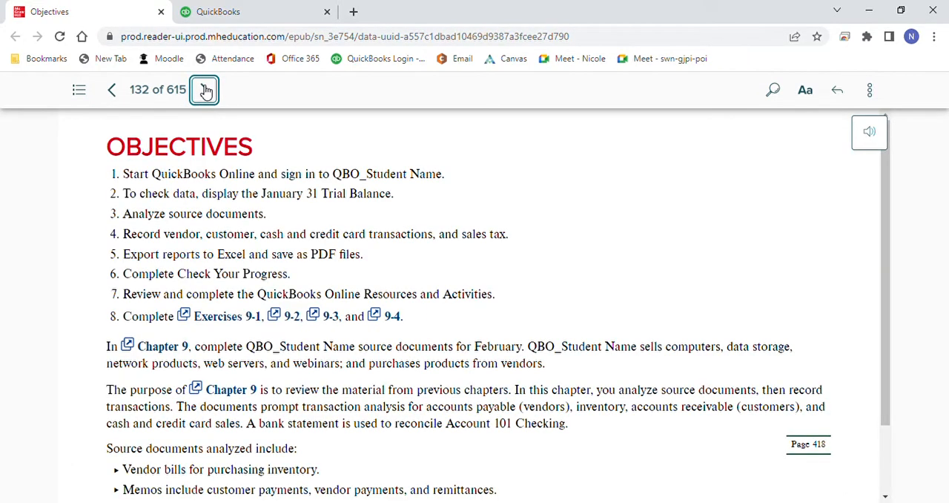
pyautogui.click(204, 89)
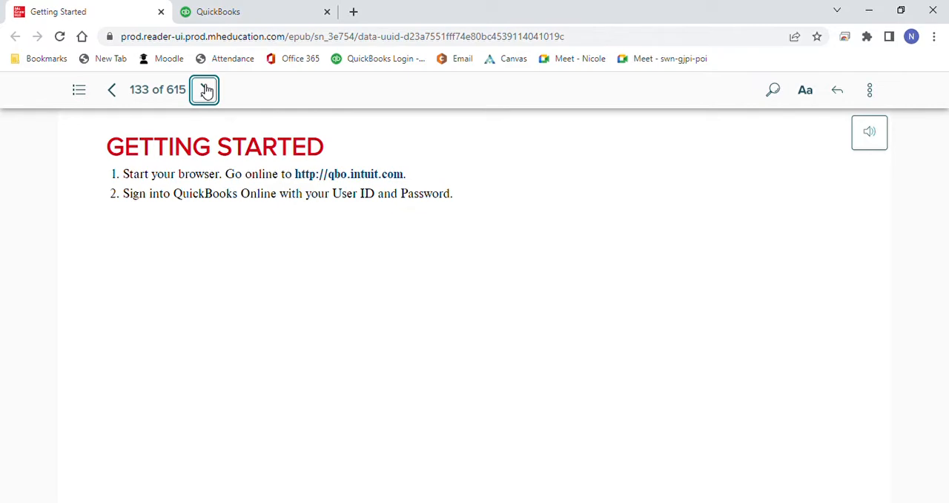
pyautogui.click(205, 89)
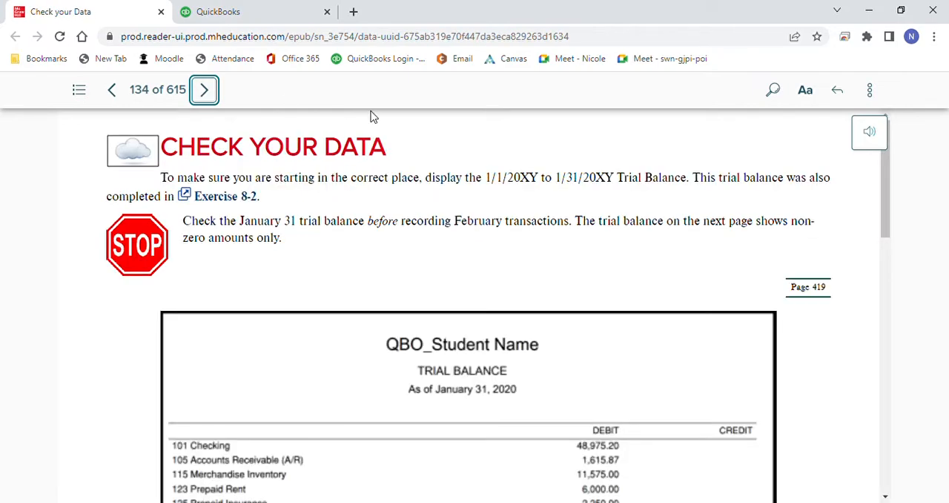
pyautogui.moveTo(888, 195)
pyautogui.mouseDown()
pyautogui.moveTo(889, 281)
pyautogui.moveTo(892, 254)
pyautogui.moveTo(905, 319)
pyautogui.mouseUp()
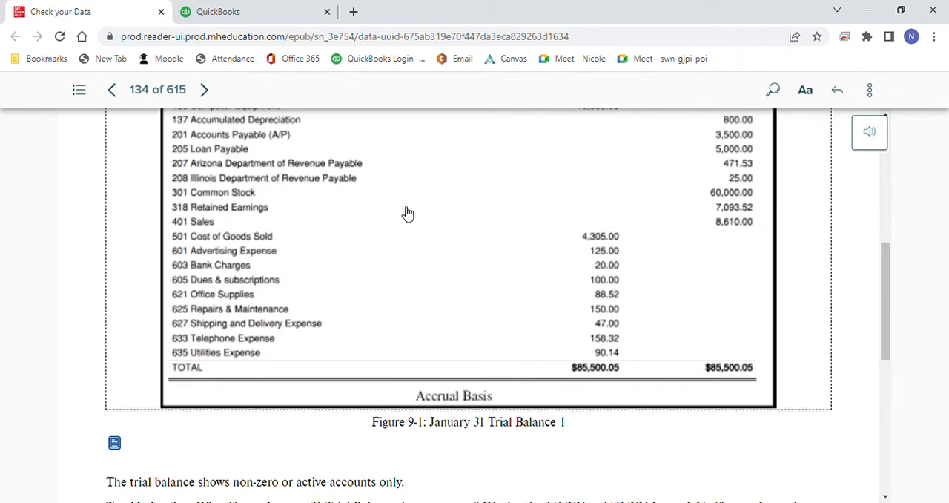
pyautogui.click(214, 92)
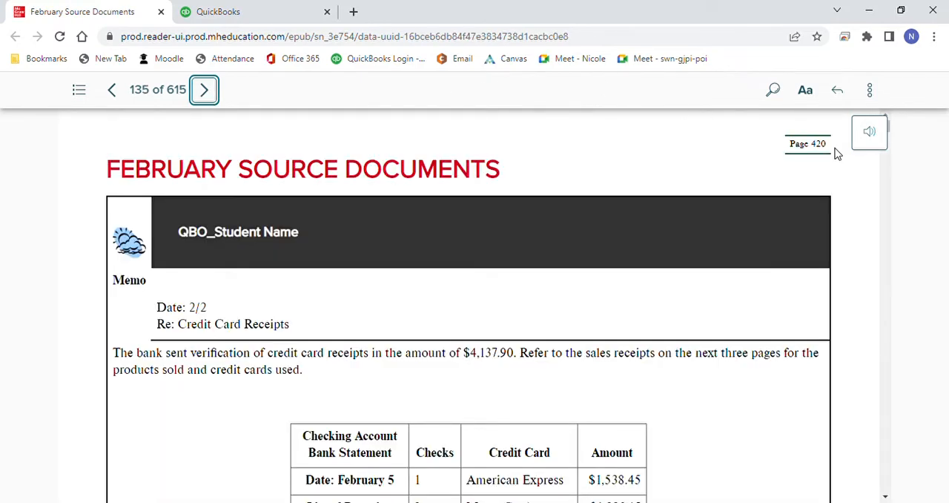
pyautogui.scroll(-7, 890, 133)
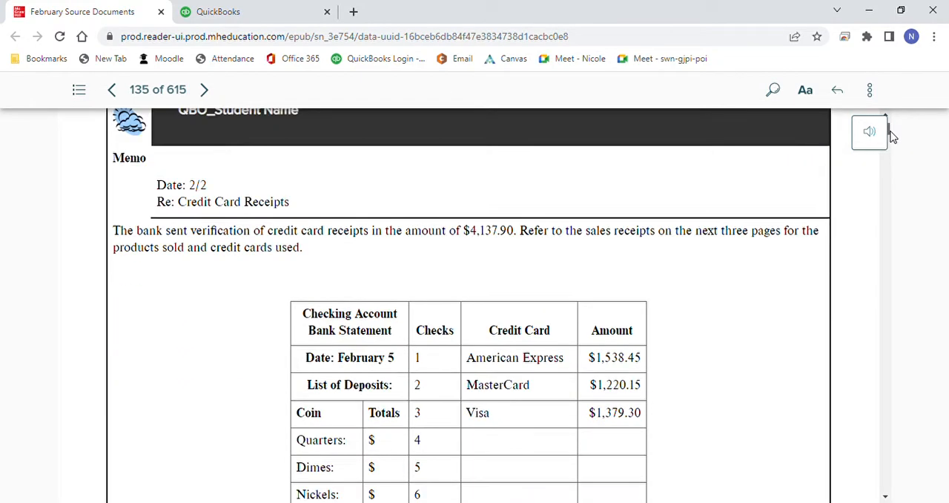
pyautogui.scroll(5, 891, 136)
pyautogui.scroll(2, 893, 136)
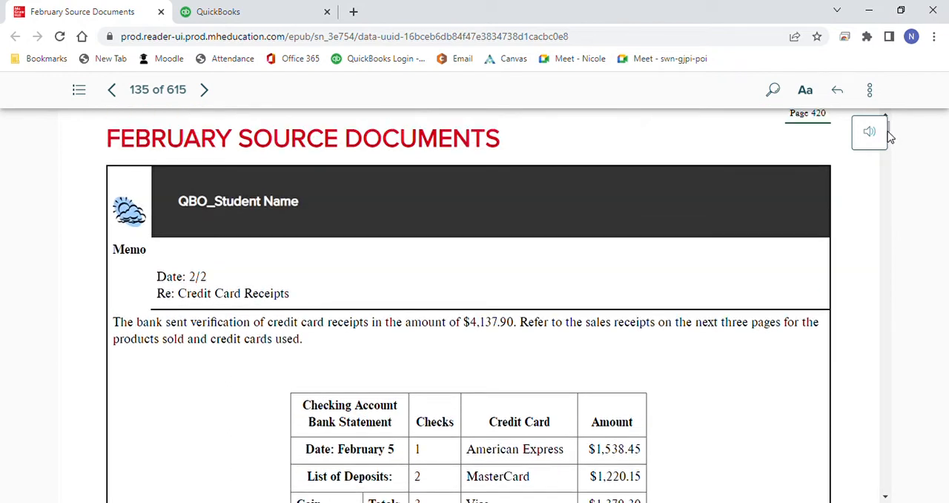
# Step: Switch to QuickBooks and start a new sales receipt for the customer Credit Card Sales
pyautogui.click(212, 16)
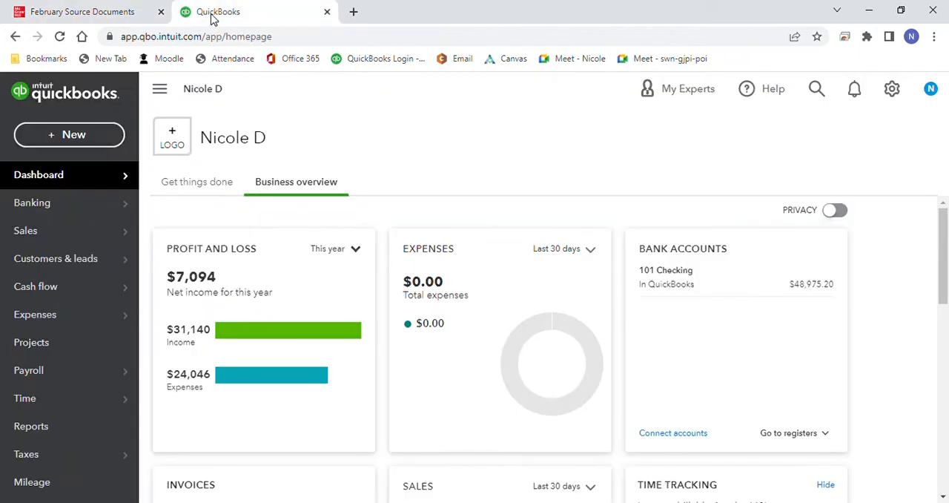
pyautogui.click(79, 134)
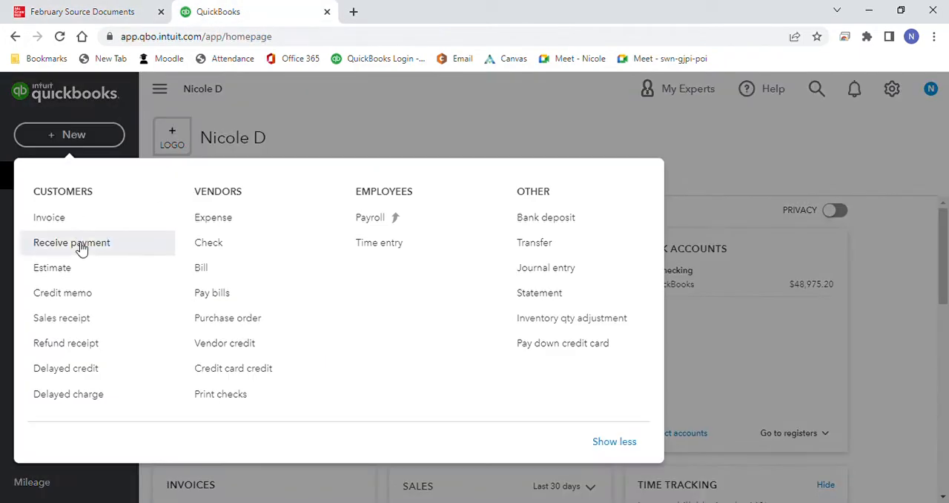
pyautogui.click(76, 322)
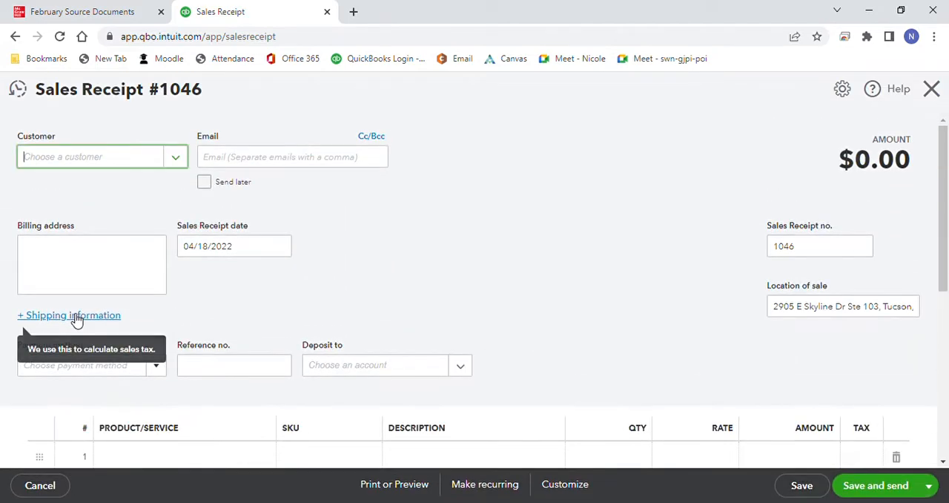
pyautogui.click(182, 160)
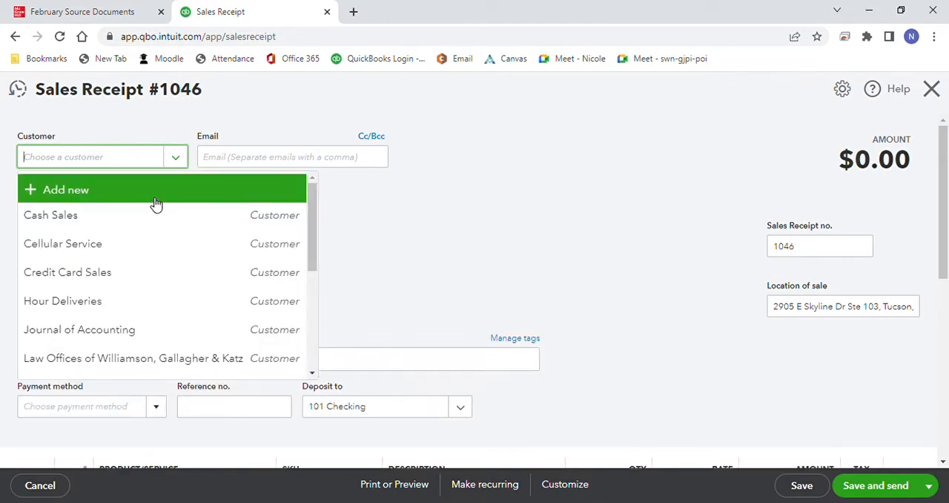
pyautogui.click(132, 272)
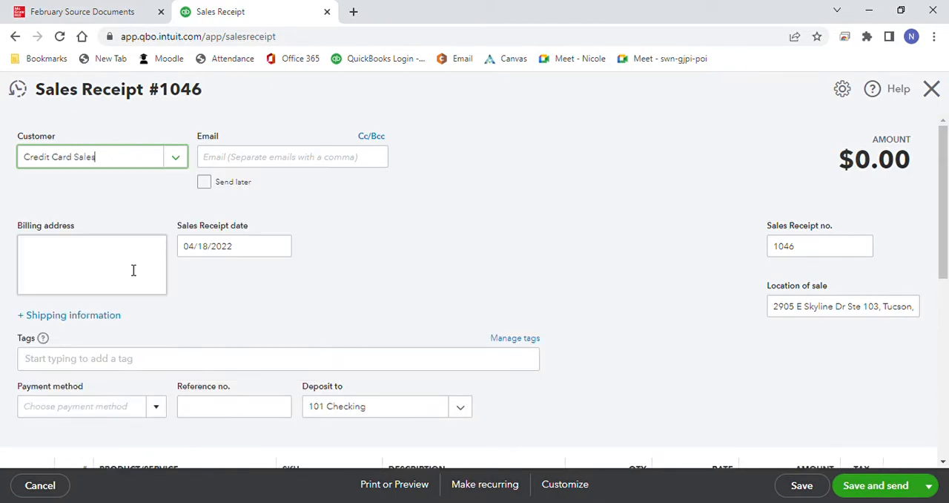
# Step: Set the sales receipt date to 02/02/2023
pyautogui.click(287, 249)
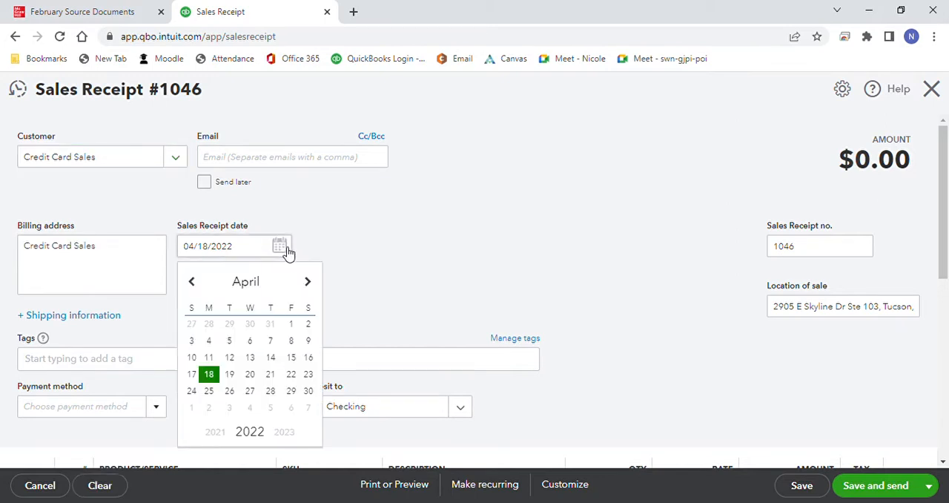
pyautogui.click(313, 287)
pyautogui.click(313, 286)
pyautogui.click(313, 286)
pyautogui.click(313, 286)
pyautogui.click(313, 286)
pyautogui.click(313, 287)
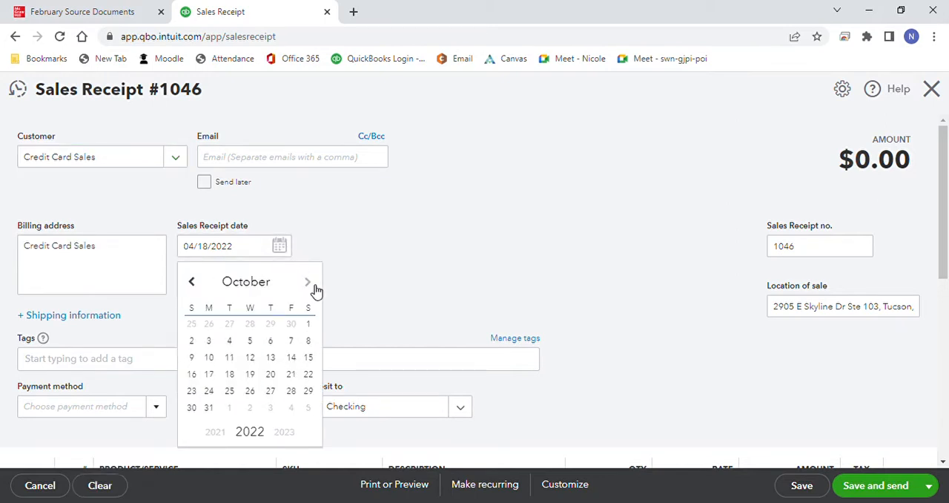
pyautogui.click(313, 287)
pyautogui.click(313, 287)
pyautogui.click(312, 287)
pyautogui.click(314, 288)
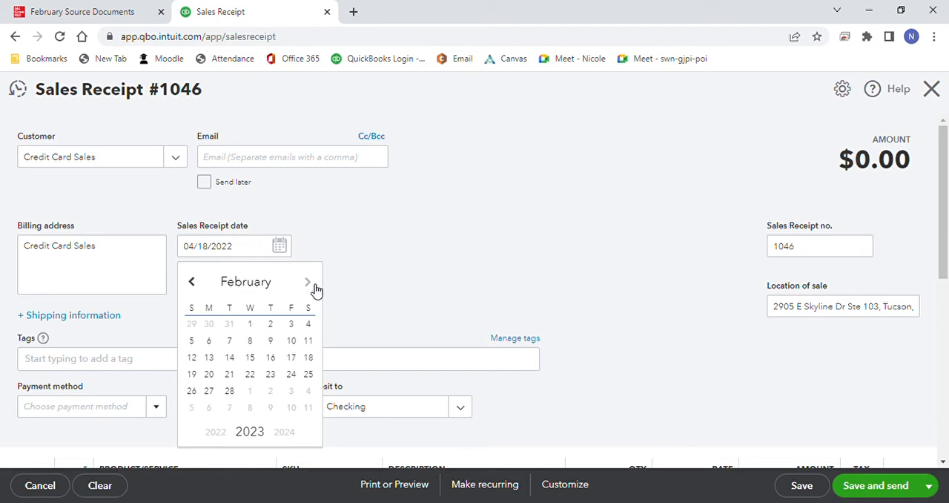
pyautogui.click(271, 325)
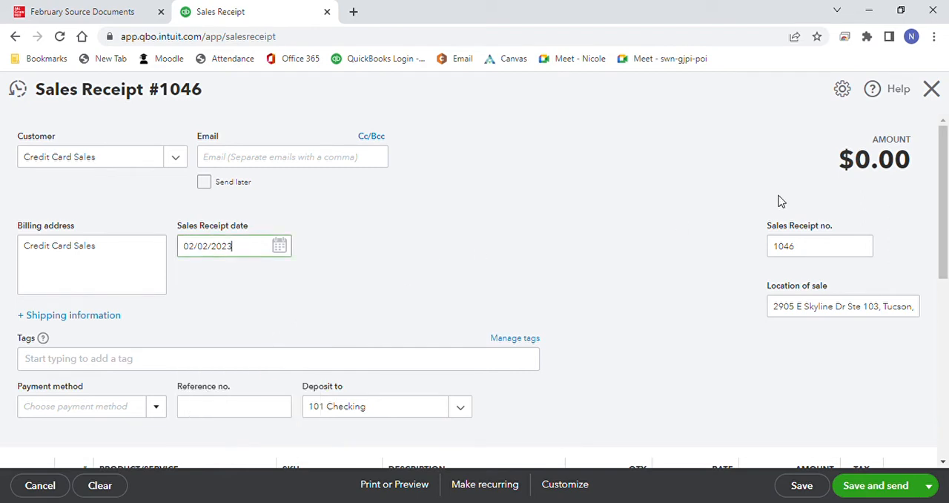
# Step: Set the sales receipt's payment method to American Express
pyautogui.moveTo(943, 184); pyautogui.dragTo(942, 222)
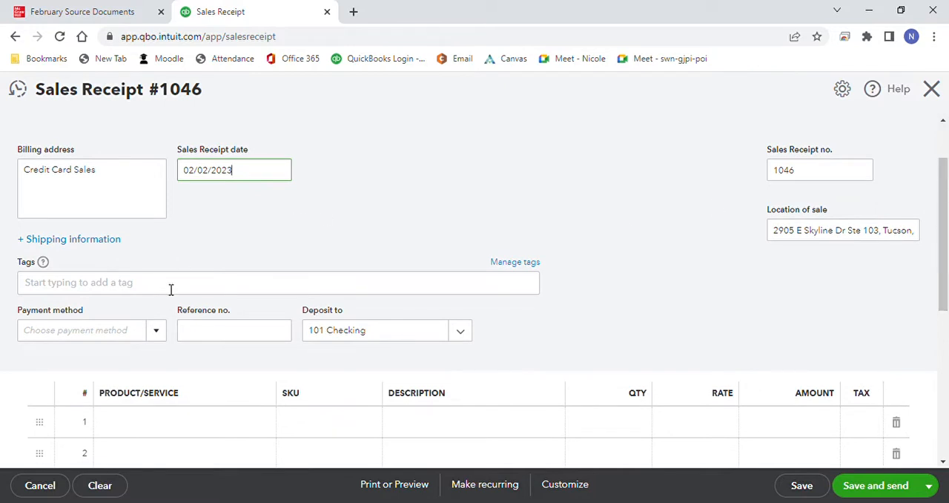
pyautogui.click(157, 332)
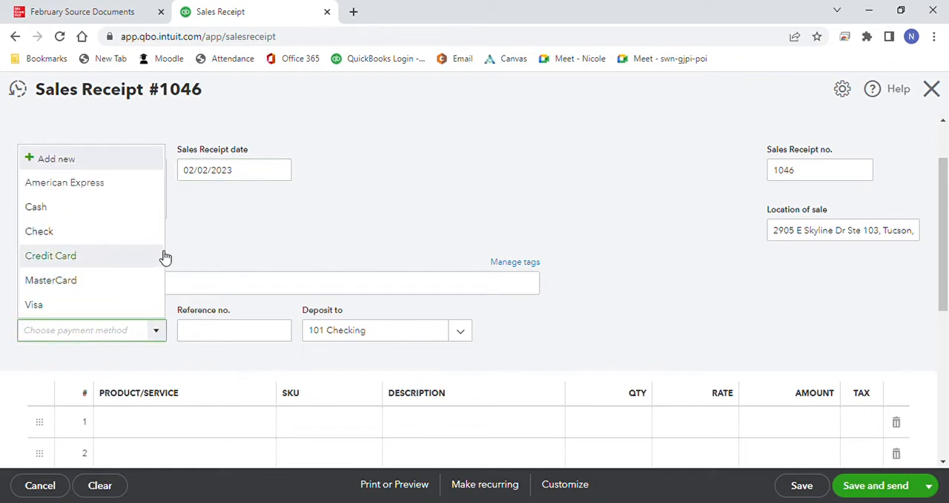
pyautogui.click(151, 185)
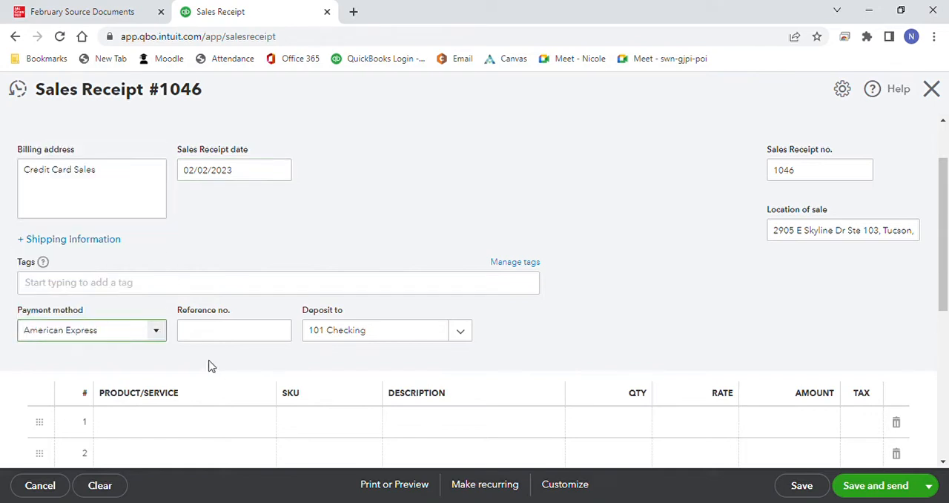
# Step: Add Data Storage as the first line item with a quantity of 15
pyautogui.click(233, 422)
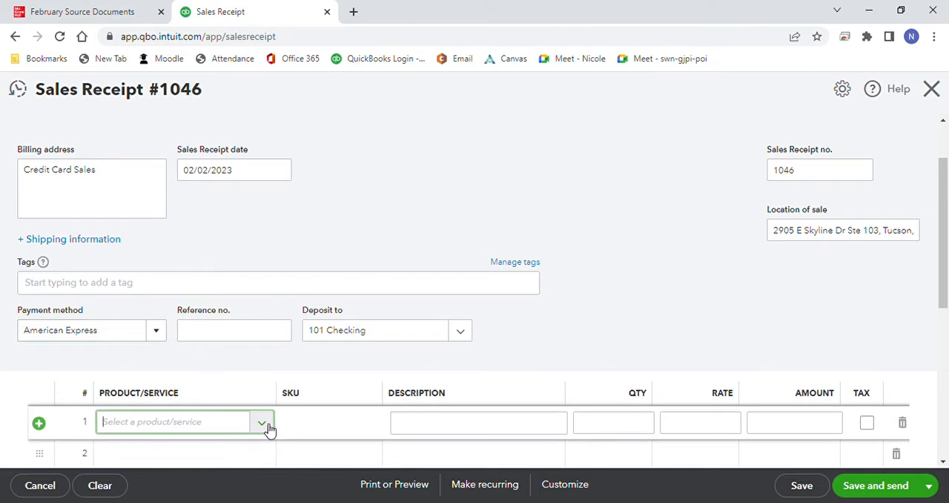
pyautogui.click(266, 424)
pyautogui.click(271, 306)
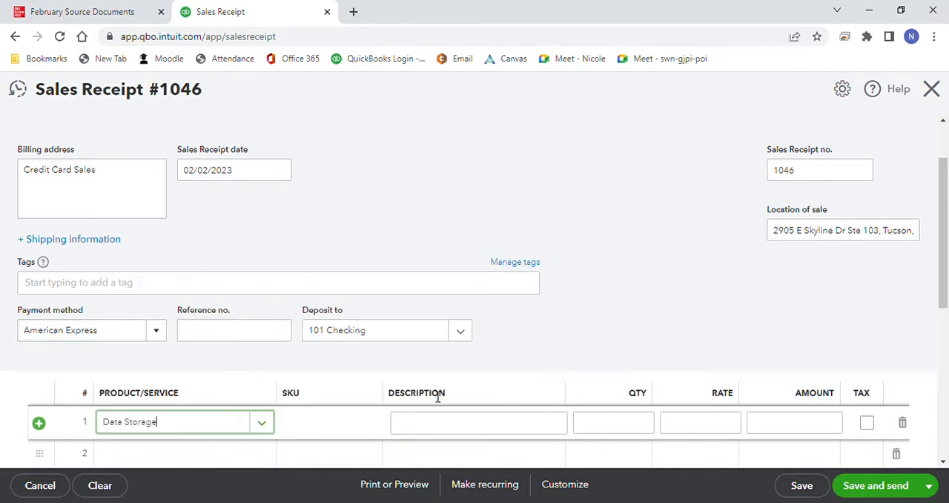
pyautogui.moveTo(642, 422); pyautogui.dragTo(657, 424)
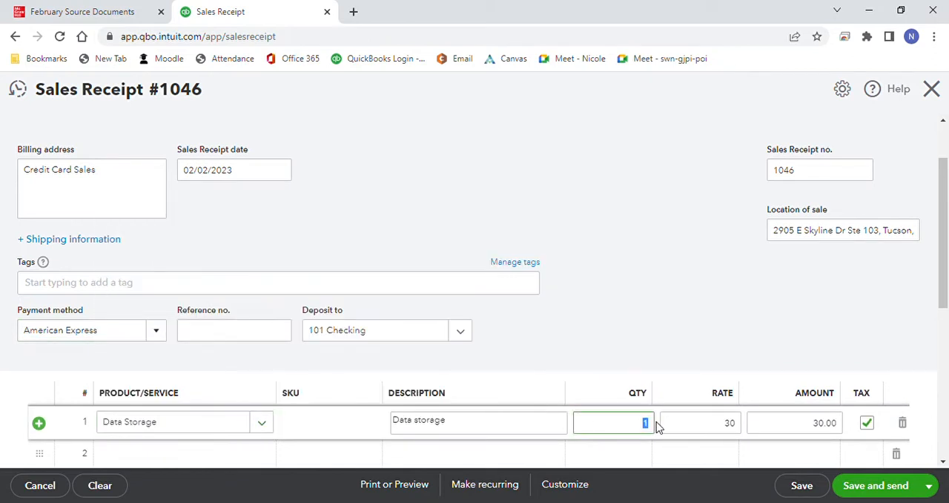
pyautogui.write('15')
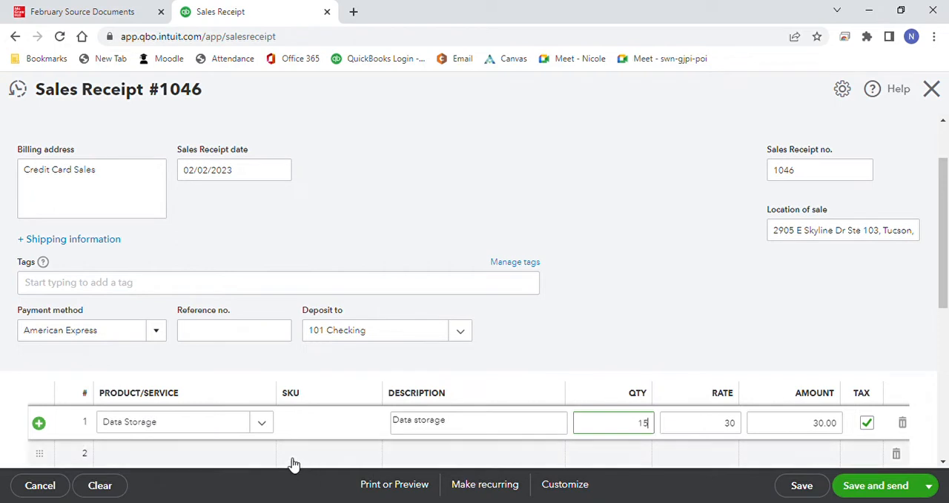
# Step: Add Computers as the second line item, keeping the default quantity of 1
pyautogui.click(264, 453)
pyautogui.click(268, 458)
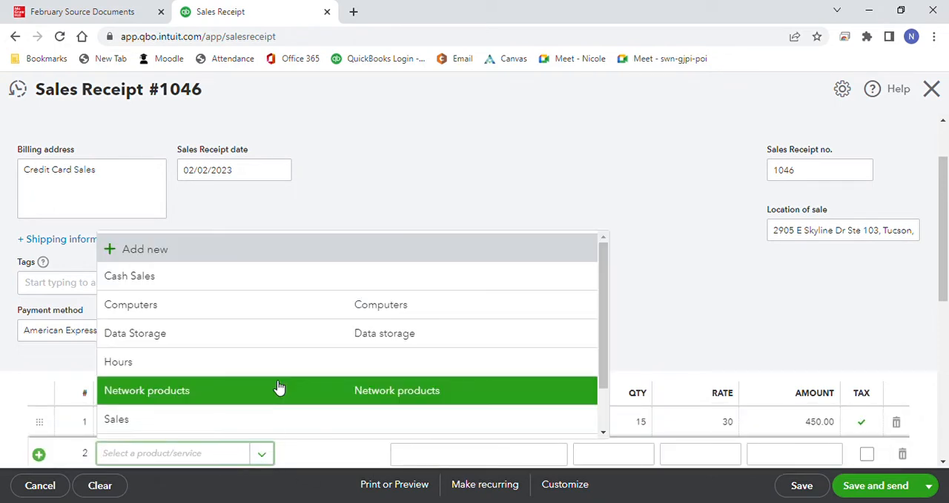
pyautogui.click(281, 311)
pyautogui.click(643, 300)
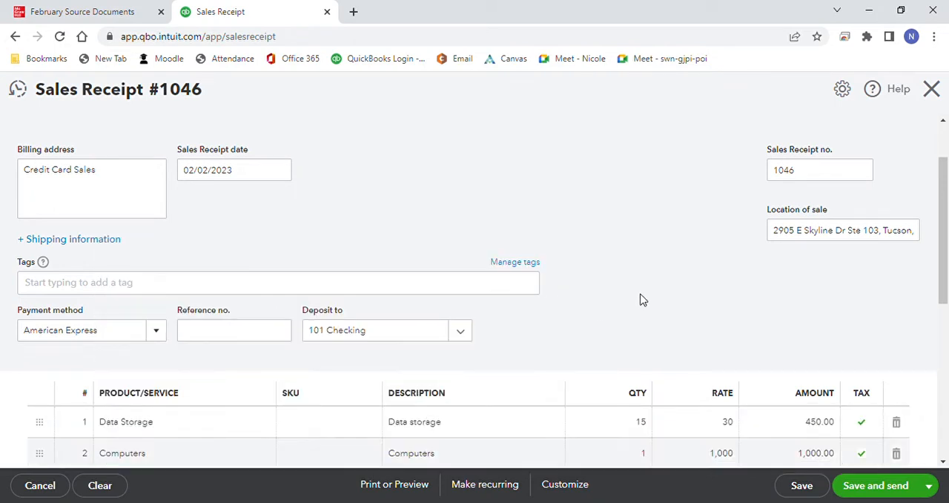
# Step: Review the American Express receipt's total, save the receipt and open a new blank one
pyautogui.moveTo(944, 231); pyautogui.dragTo(946, 363)
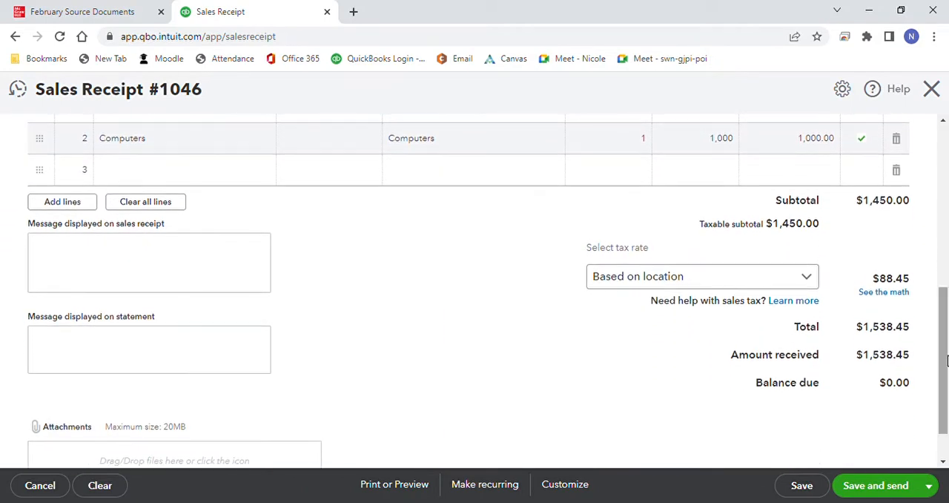
pyautogui.click(929, 485)
pyautogui.click(882, 442)
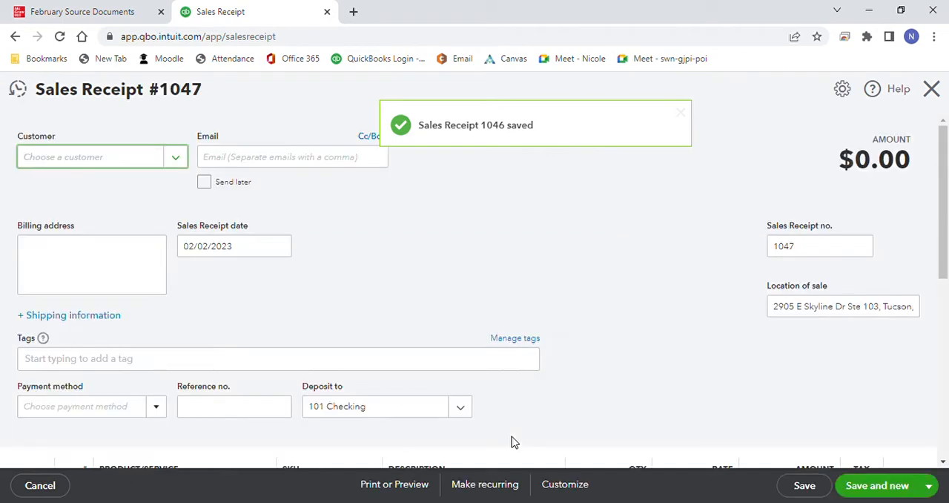
# Step: Choose Credit Card Sales as the new receipt's customer and set its payment method to MasterCard
pyautogui.click(178, 158)
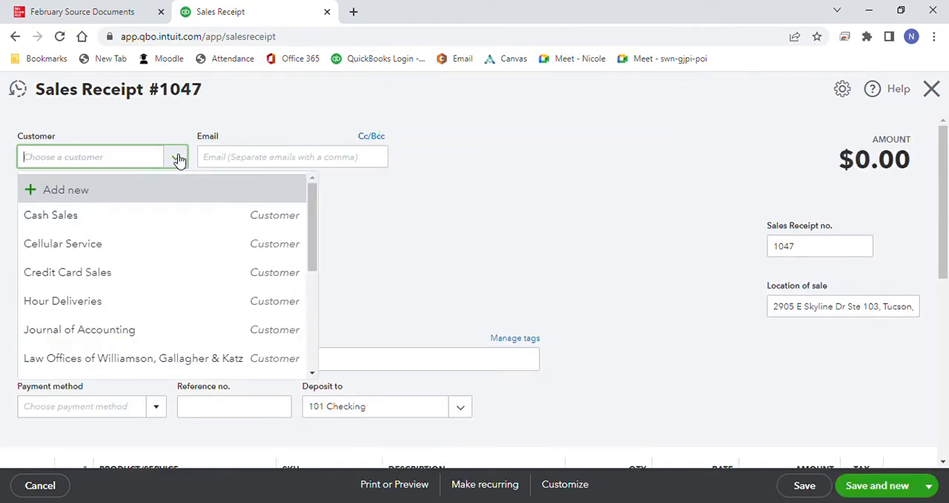
pyautogui.click(156, 276)
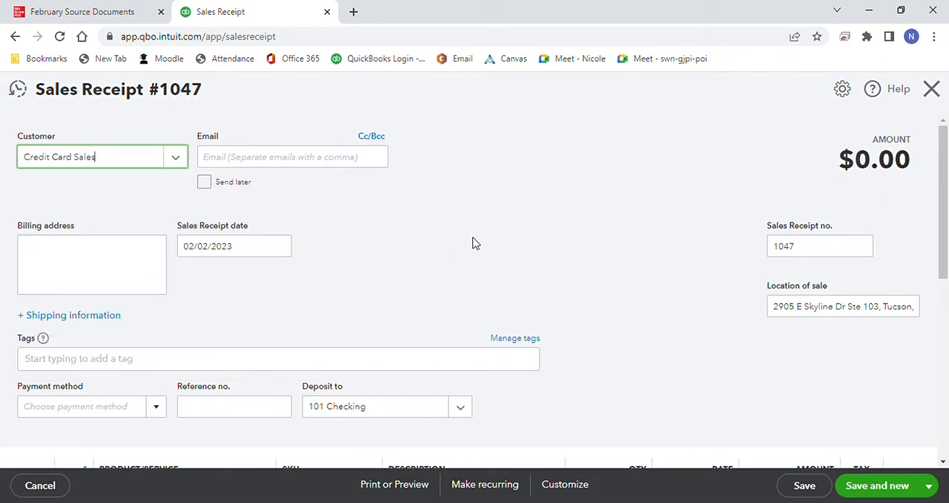
pyautogui.moveTo(946, 153); pyautogui.dragTo(944, 196)
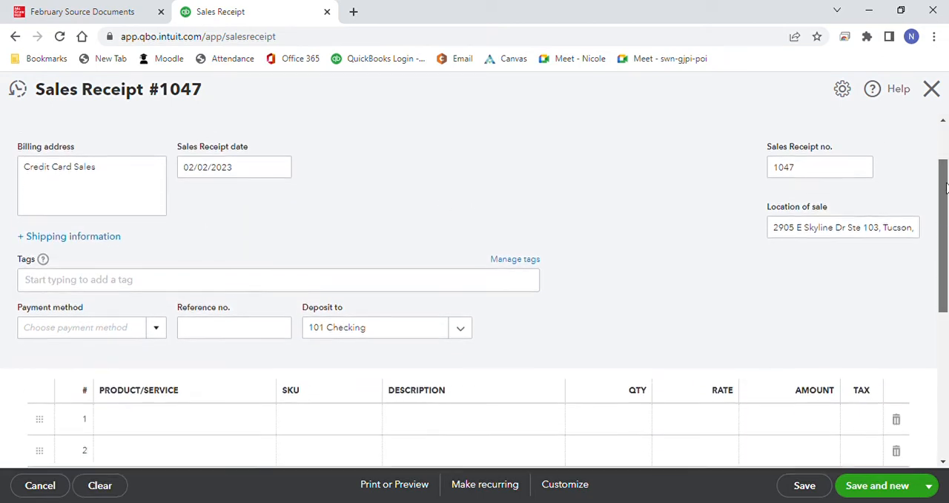
pyautogui.click(159, 314)
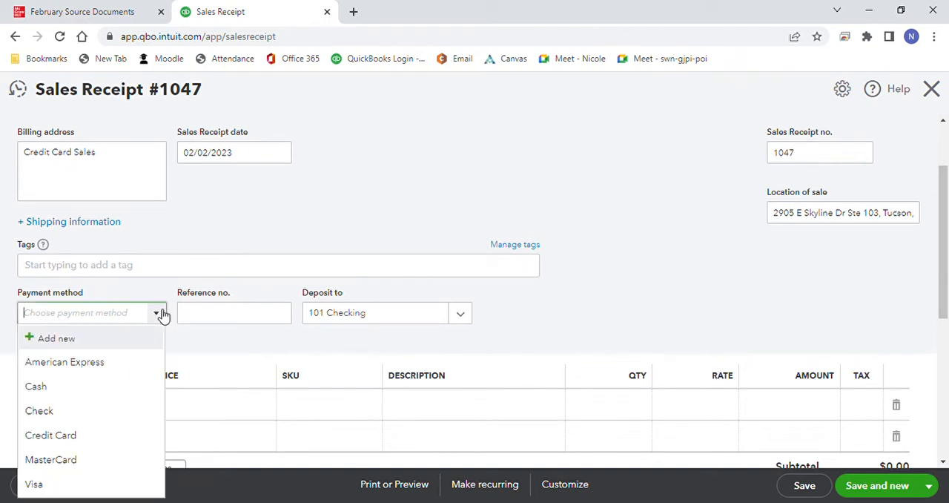
pyautogui.click(72, 459)
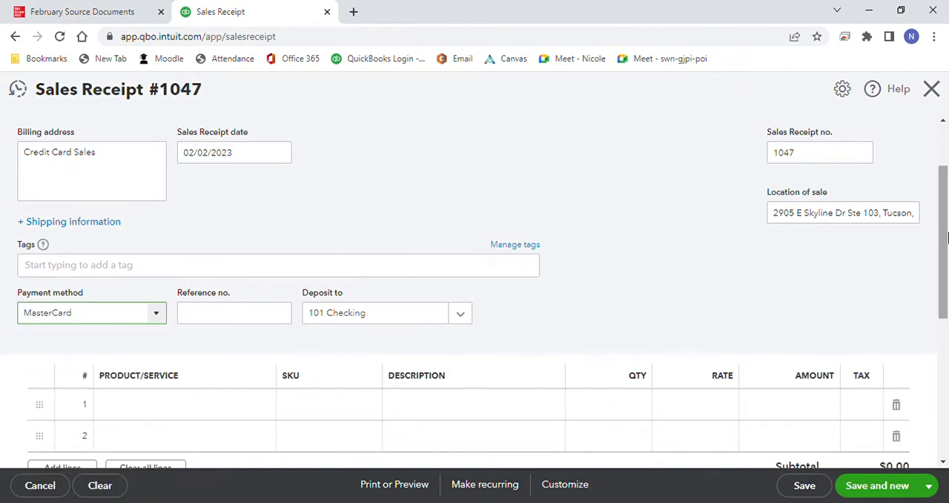
# Step: Add Network products as the first line item of the MasterCard receipt with a quantity of 7
pyautogui.moveTo(943, 238); pyautogui.dragTo(943, 274)
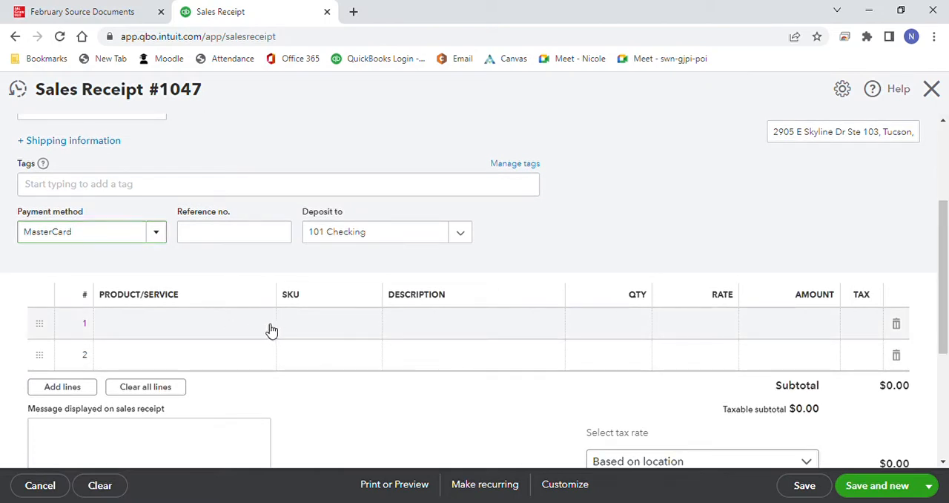
pyautogui.click(269, 329)
pyautogui.click(269, 328)
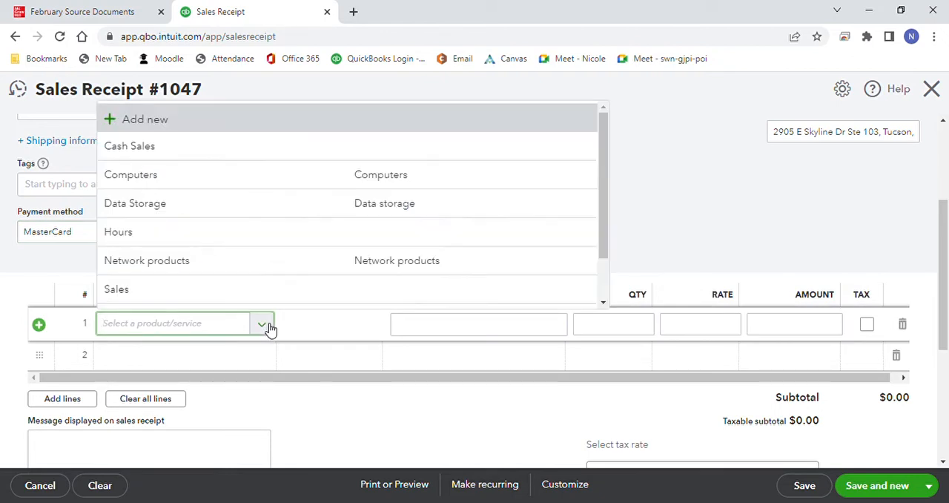
pyautogui.click(307, 262)
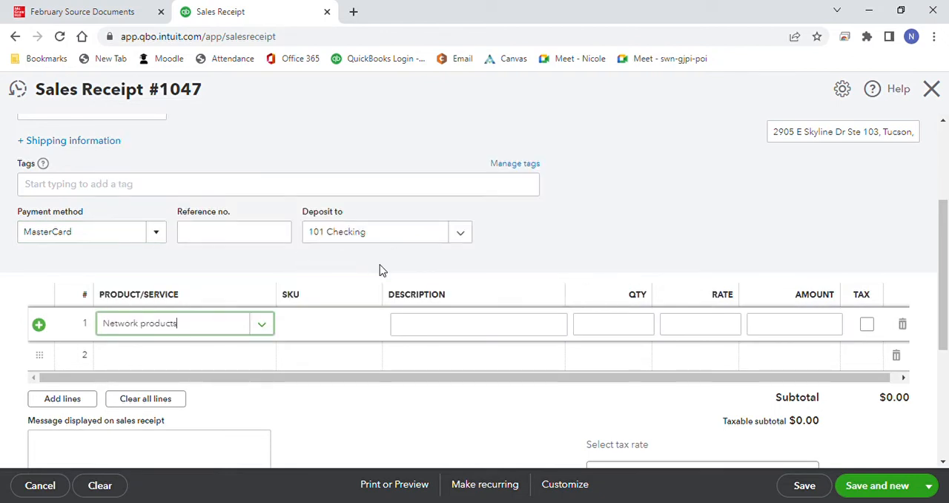
pyautogui.click(645, 327)
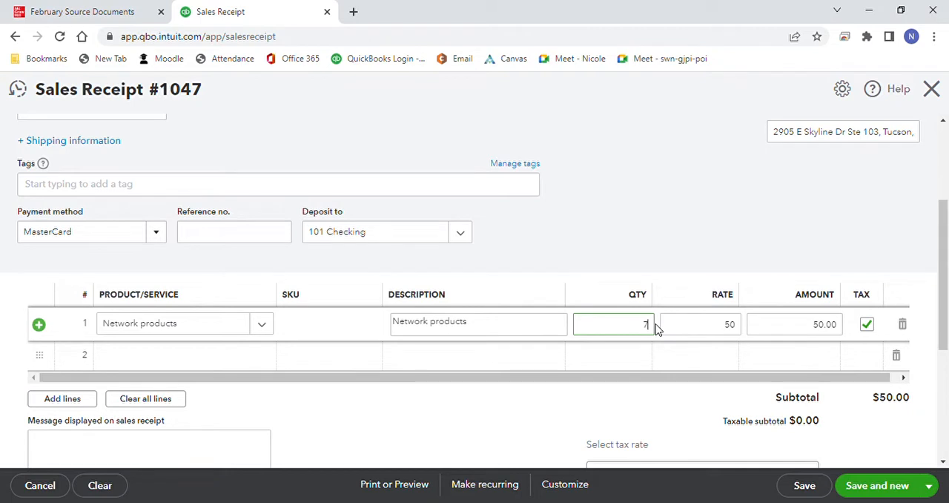
# Step: Add Web server as the second line item with a quantity of 2, and save the receipt, opening a new blank one
pyautogui.click(264, 359)
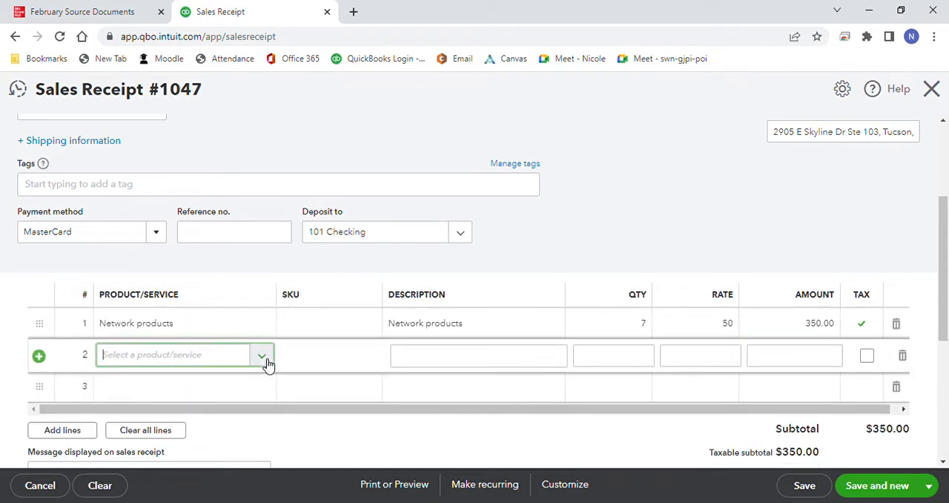
pyautogui.click(264, 358)
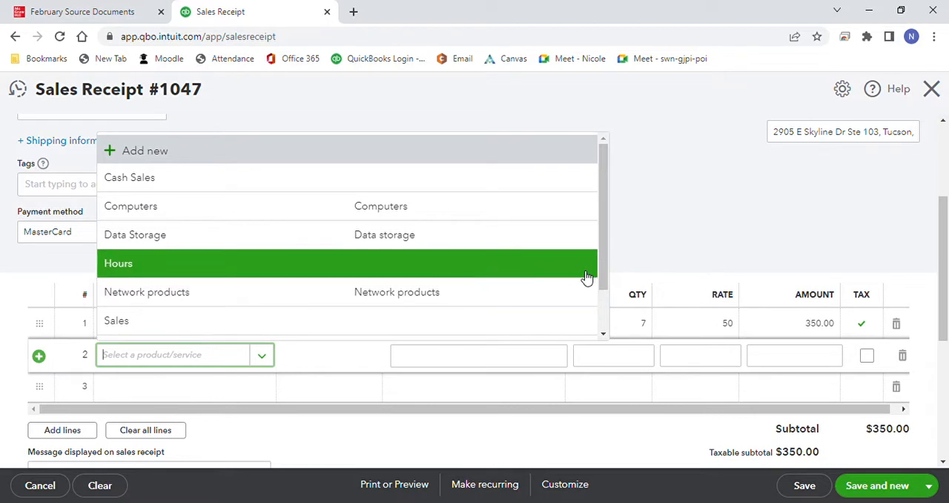
pyautogui.moveTo(606, 276); pyautogui.dragTo(603, 311)
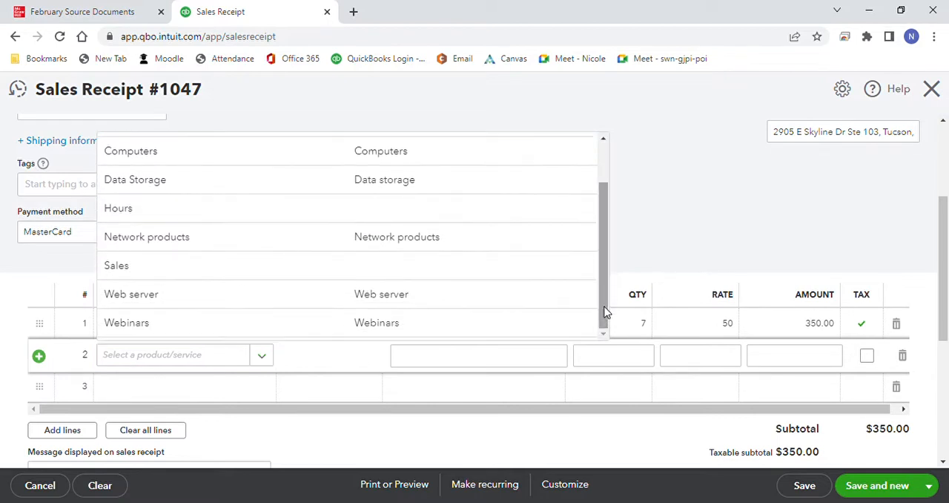
pyautogui.click(437, 292)
pyautogui.click(642, 361)
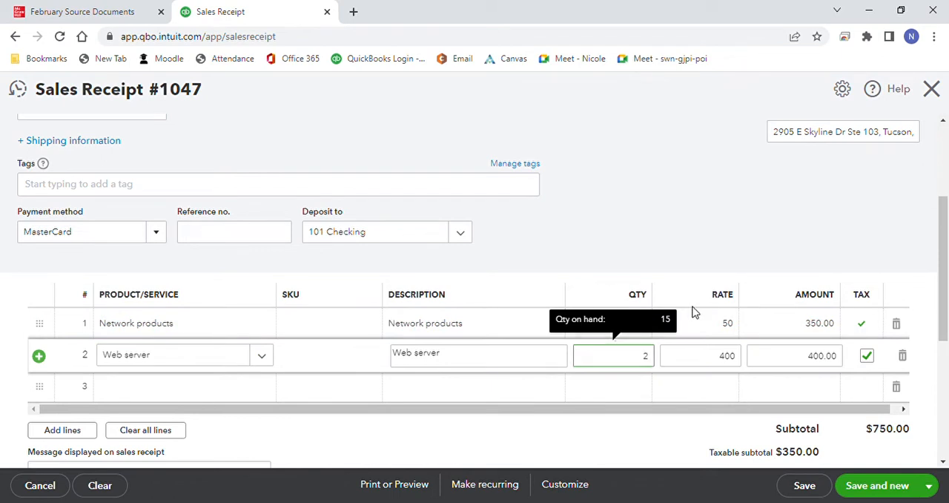
pyautogui.click(767, 232)
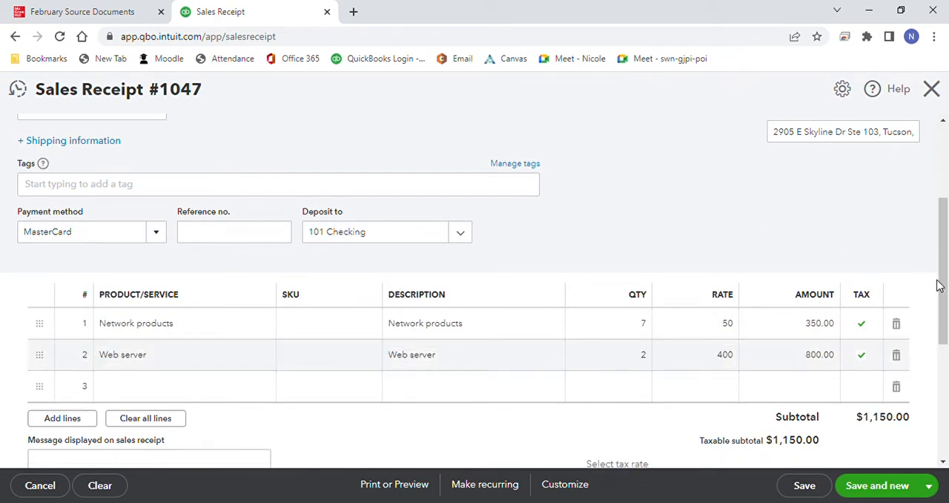
pyautogui.moveTo(945, 290); pyautogui.dragTo(946, 351)
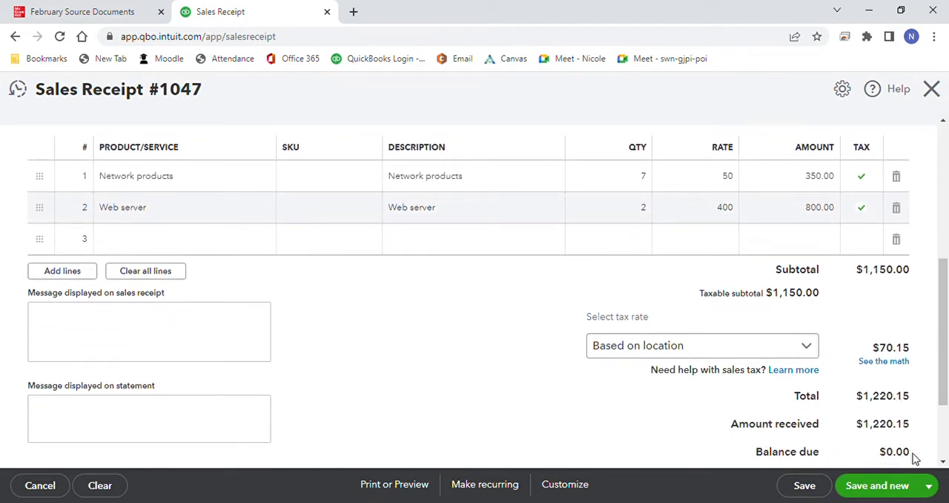
pyautogui.click(899, 487)
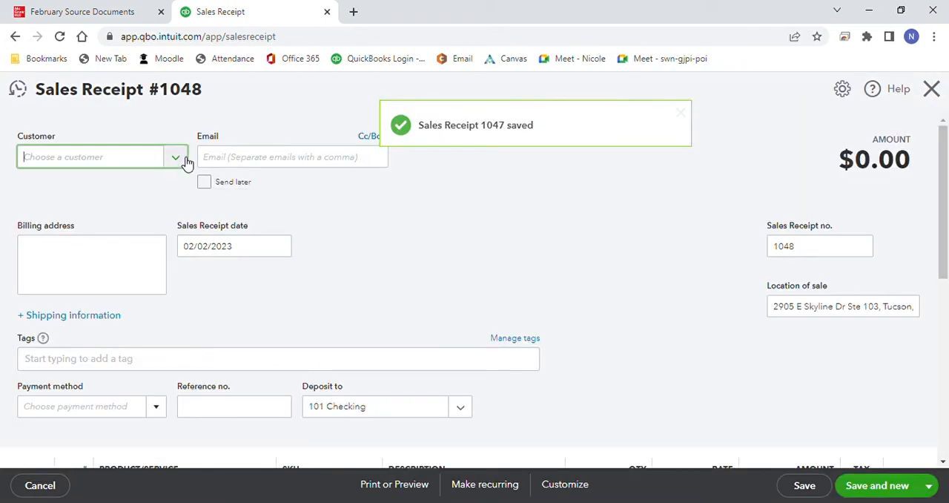
# Step: Choose Credit Card Sales as the new receipt's customer and set its payment method to Visa
pyautogui.click(185, 158)
pyautogui.click(129, 273)
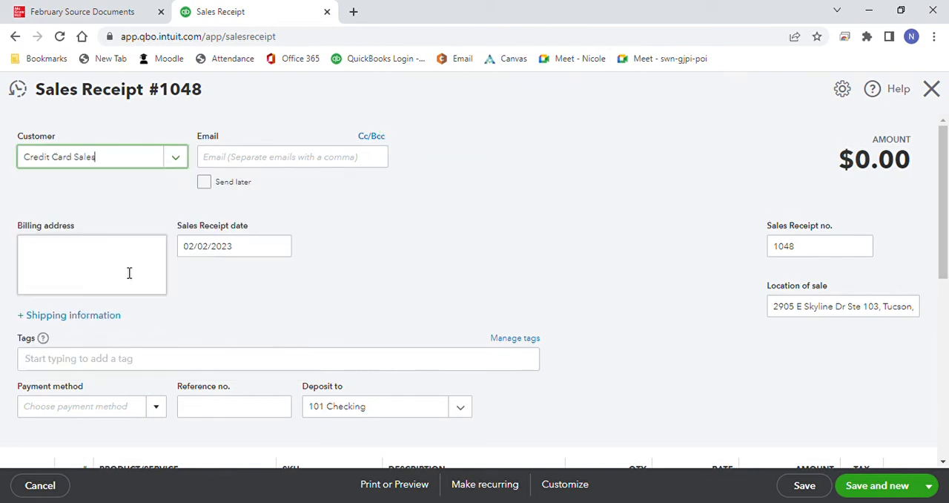
pyautogui.scroll(-1, 699, 195)
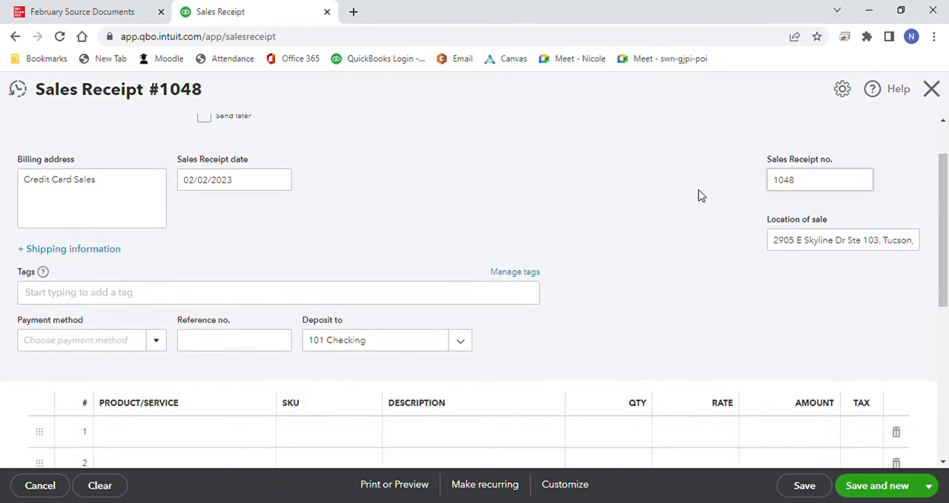
pyautogui.click(157, 345)
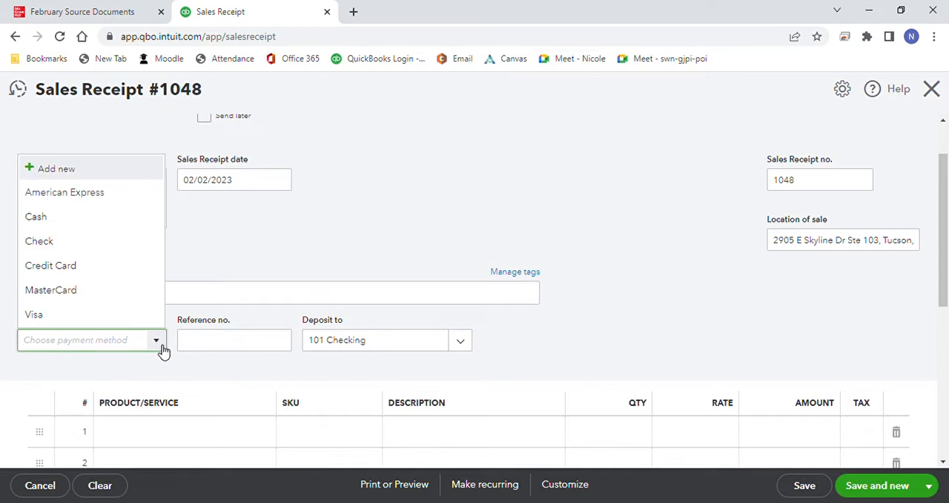
pyautogui.click(154, 317)
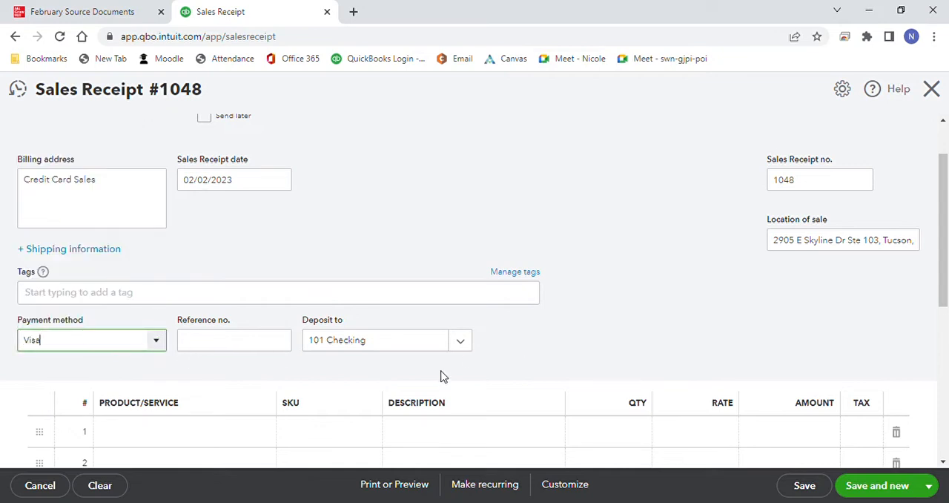
# Step: Add Computers as the first line item of the Visa receipt, keeping the default quantity of 1
pyautogui.click(261, 434)
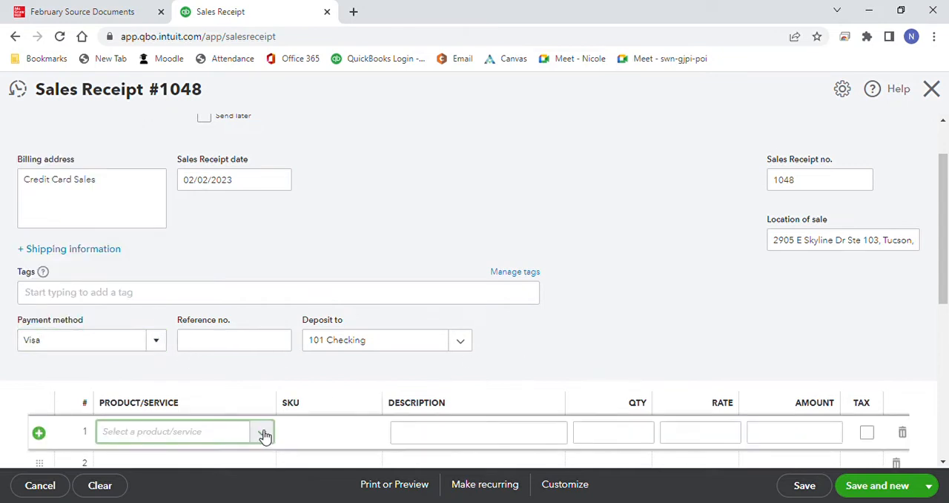
pyautogui.click(264, 436)
pyautogui.click(289, 300)
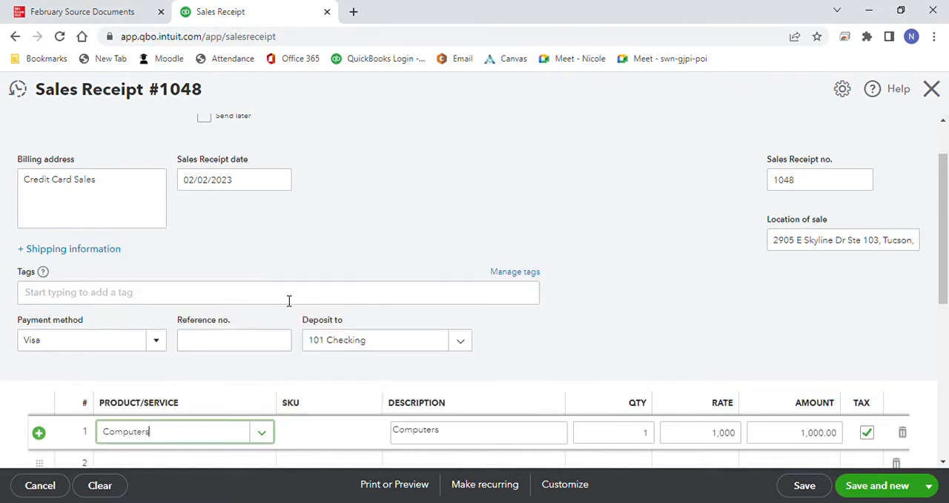
# Step: Add Network products as the second line item with a quantity of 6
pyautogui.scroll(-1, 586, 333)
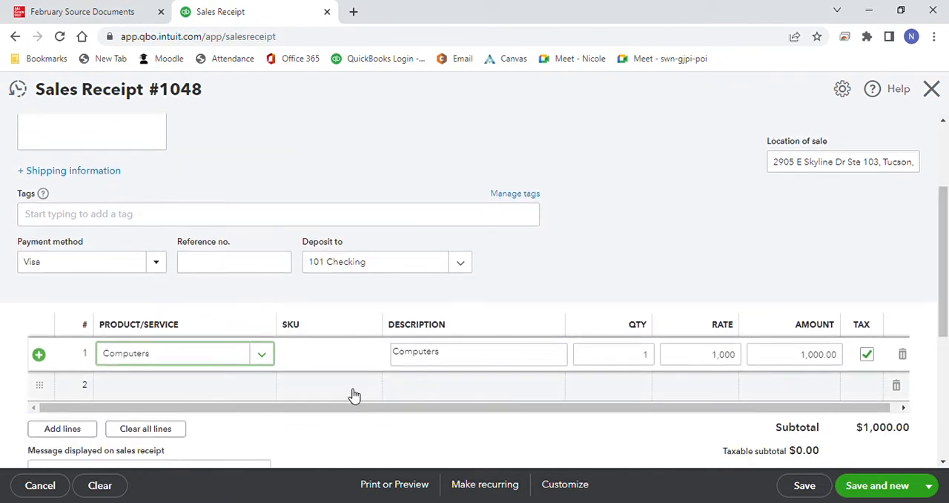
pyautogui.click(245, 398)
pyautogui.click(262, 388)
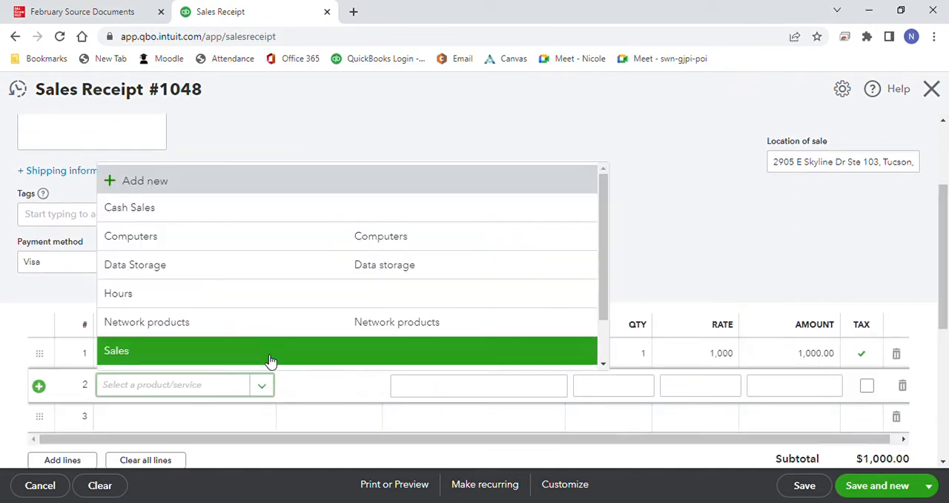
pyautogui.click(270, 337)
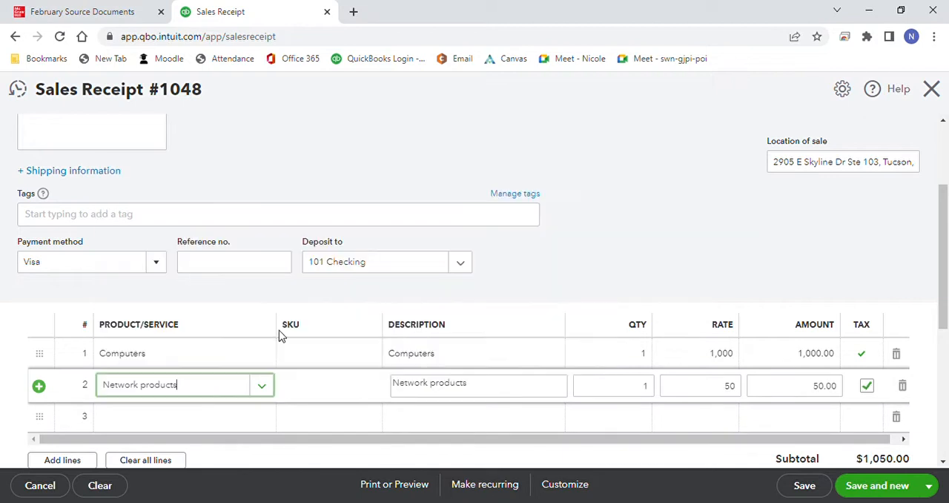
pyautogui.click(644, 385)
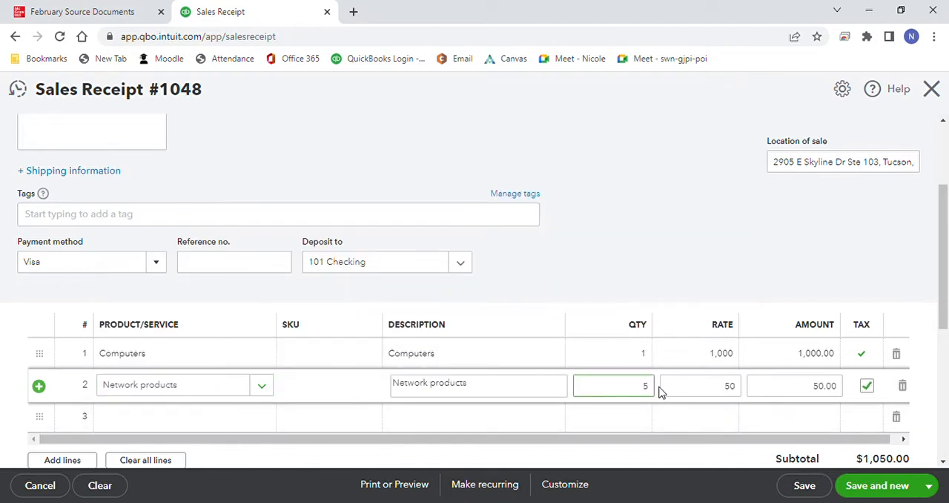
pyautogui.click(675, 313)
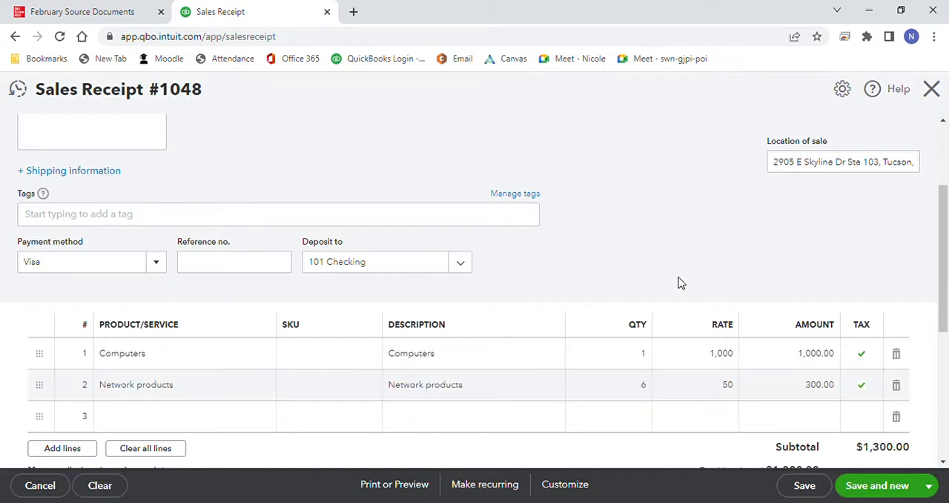
# Step: Review the Visa receipt's total, then save and close the receipt
pyautogui.moveTo(944, 305); pyautogui.dragTo(945, 387)
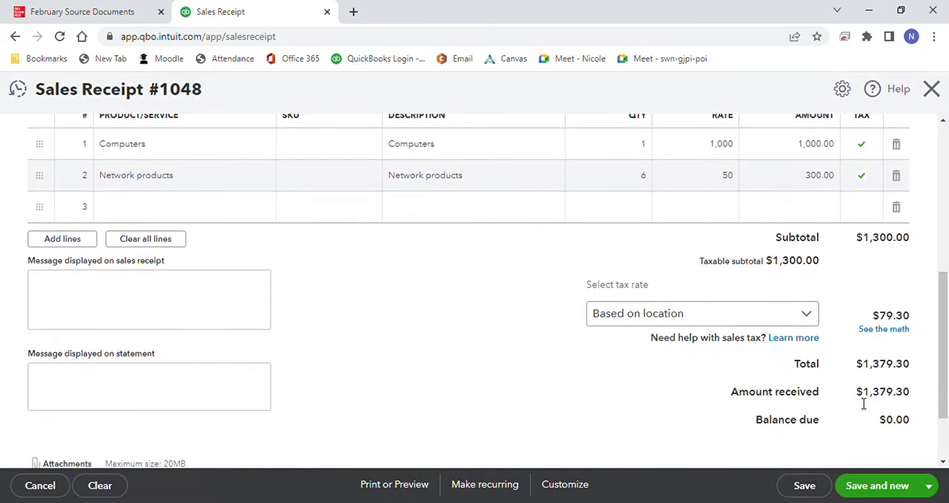
pyautogui.click(928, 485)
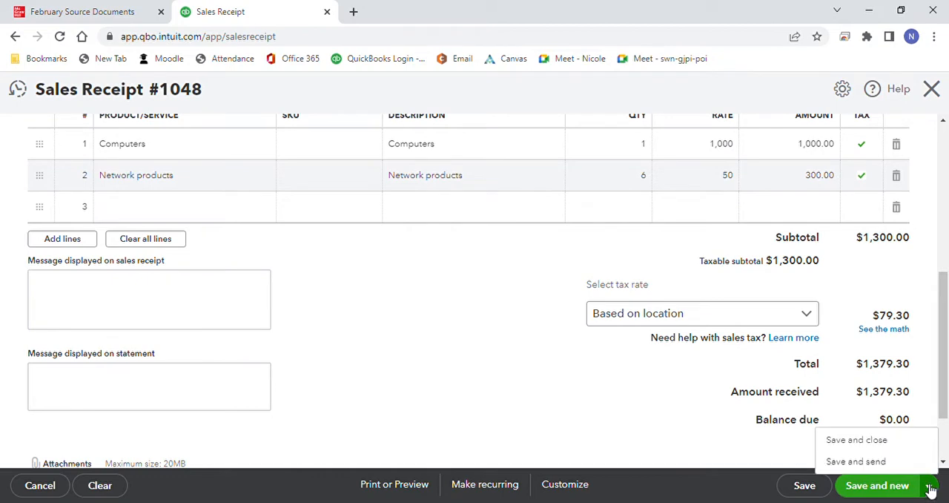
pyautogui.click(880, 448)
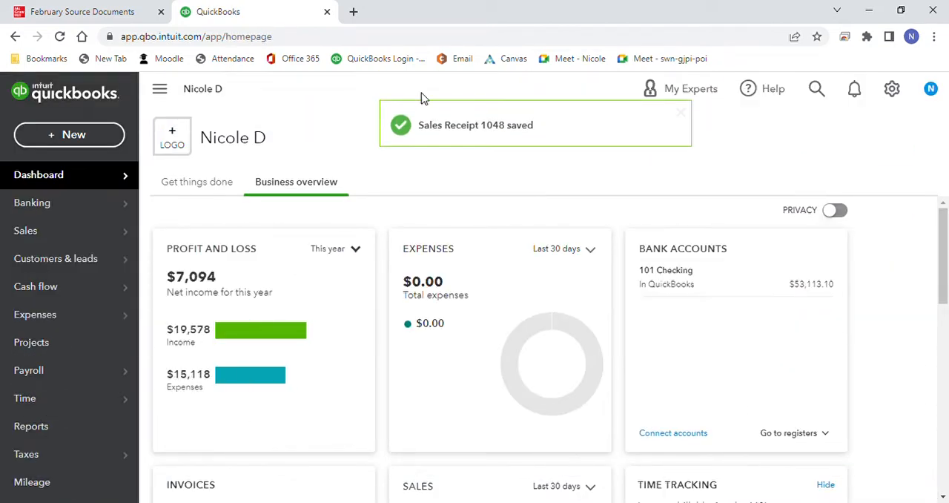
# Step: Consult the check register in the February Source Documents and open a new check form in QuickBooks Online
pyautogui.click(137, 15)
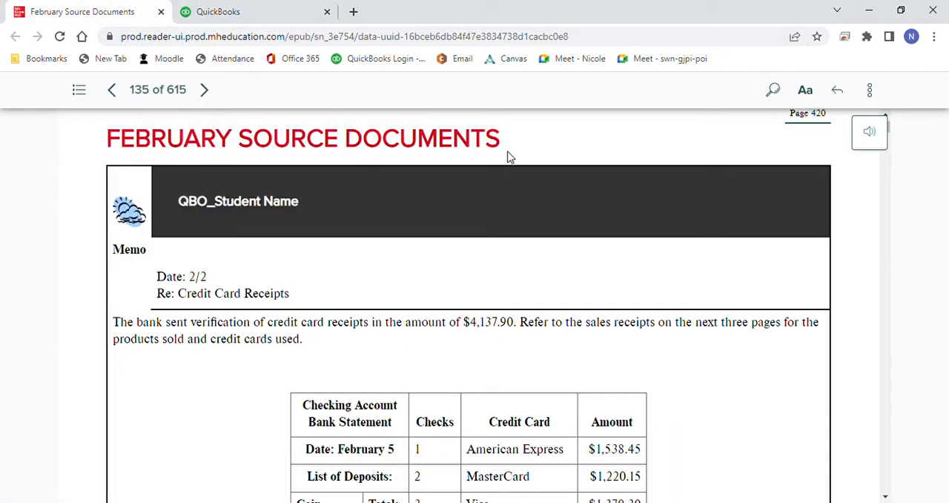
pyautogui.moveTo(890, 129); pyautogui.dragTo(897, 190)
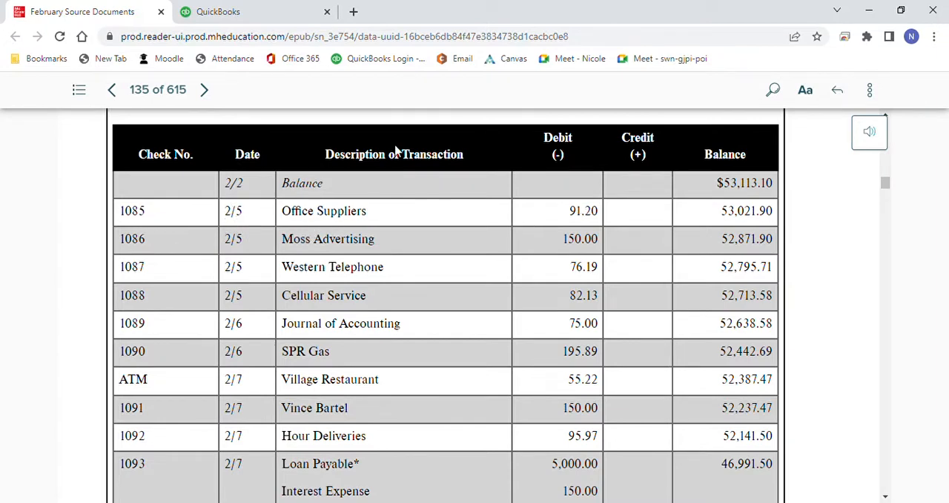
pyautogui.click(286, 15)
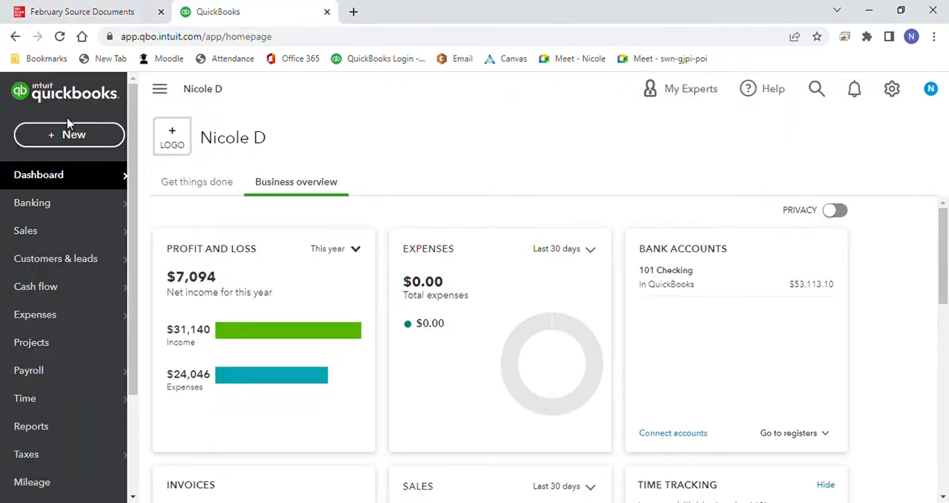
pyautogui.click(18, 127)
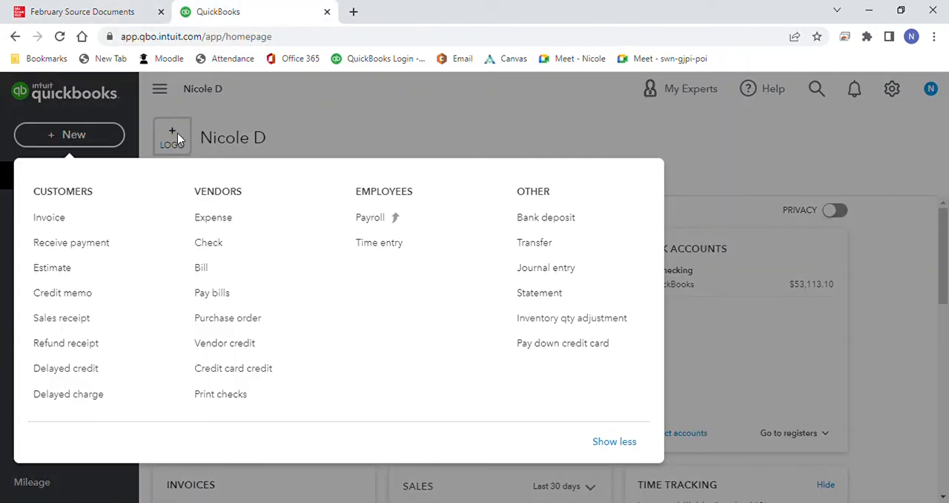
pyautogui.click(226, 248)
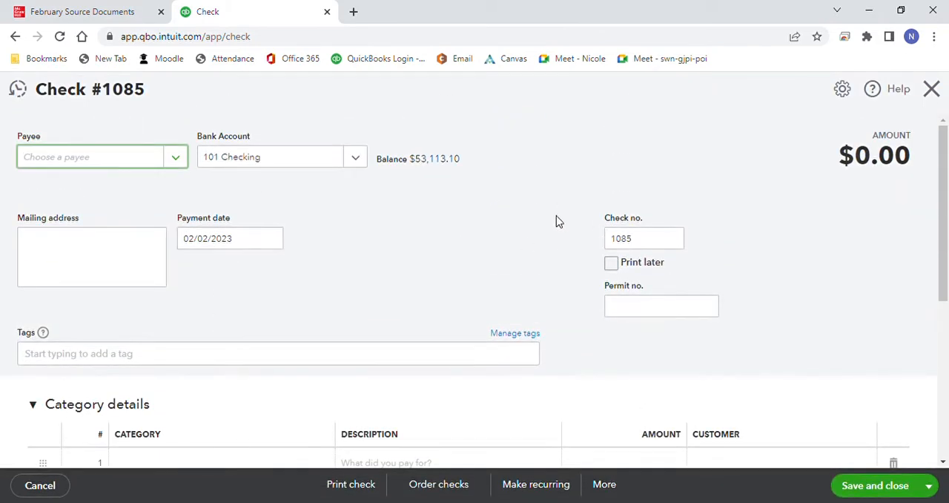
# Step: Choose Office Suppliers as the payee of check 1085 and set the payment date to 02/05/2023
pyautogui.click(186, 161)
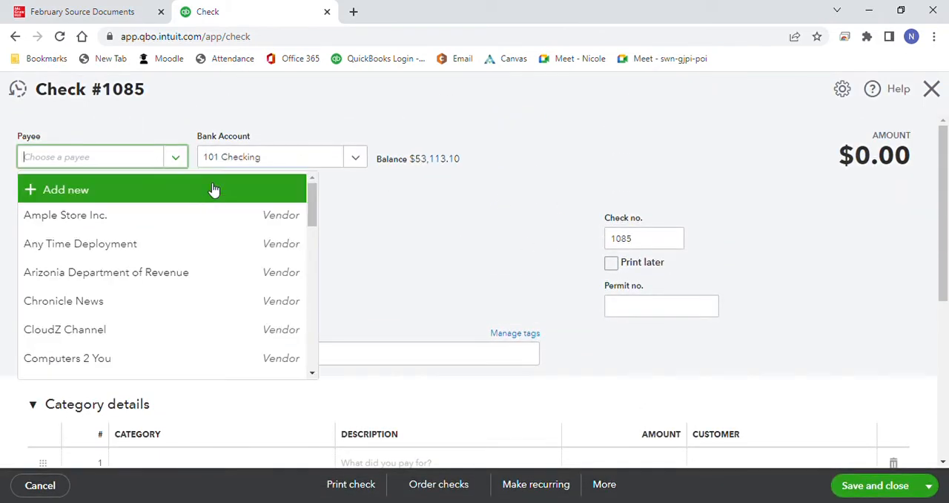
pyautogui.moveTo(310, 205); pyautogui.dragTo(312, 272)
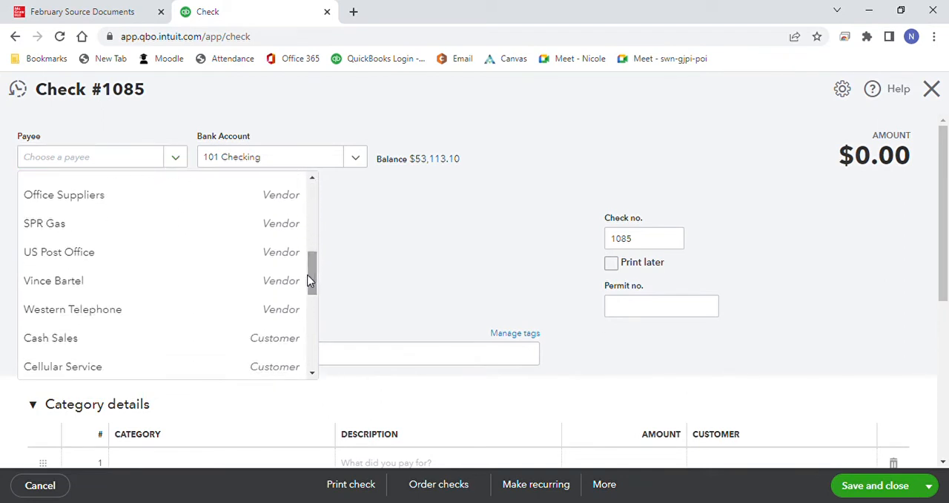
pyautogui.click(253, 195)
pyautogui.click(273, 243)
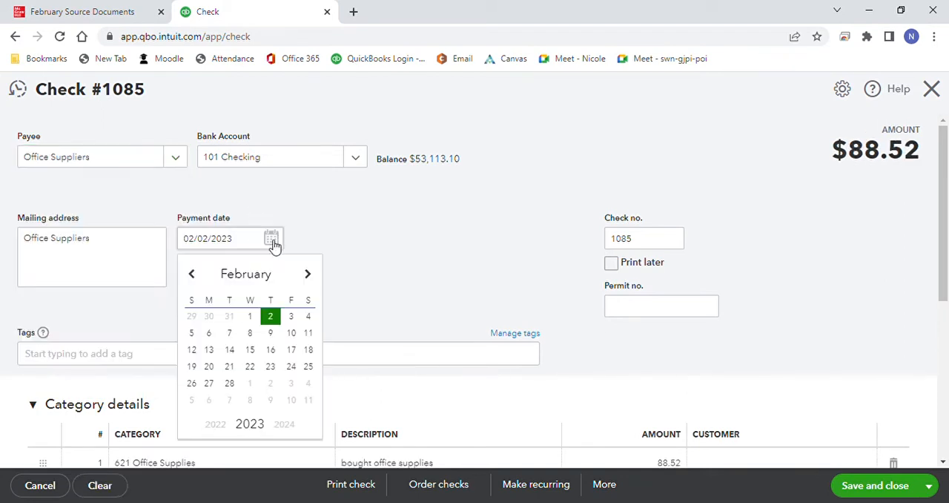
pyautogui.click(191, 333)
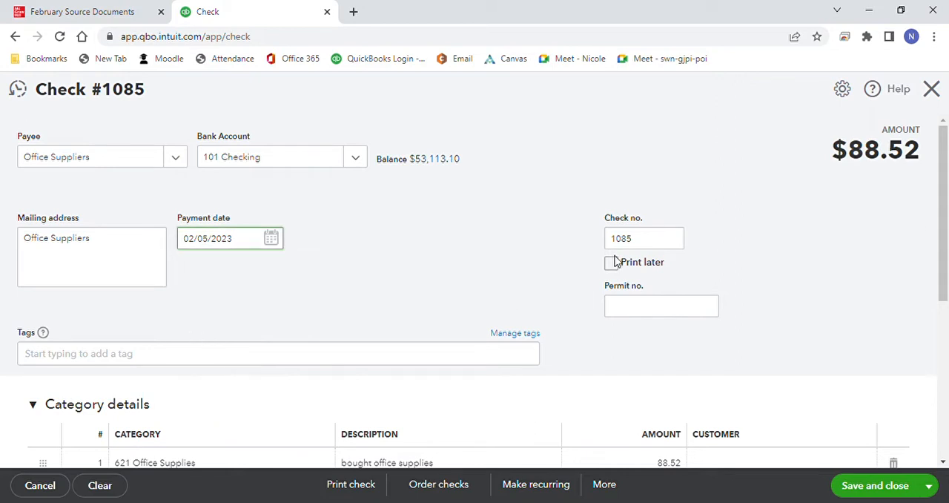
pyautogui.moveTo(945, 214); pyautogui.dragTo(941, 252)
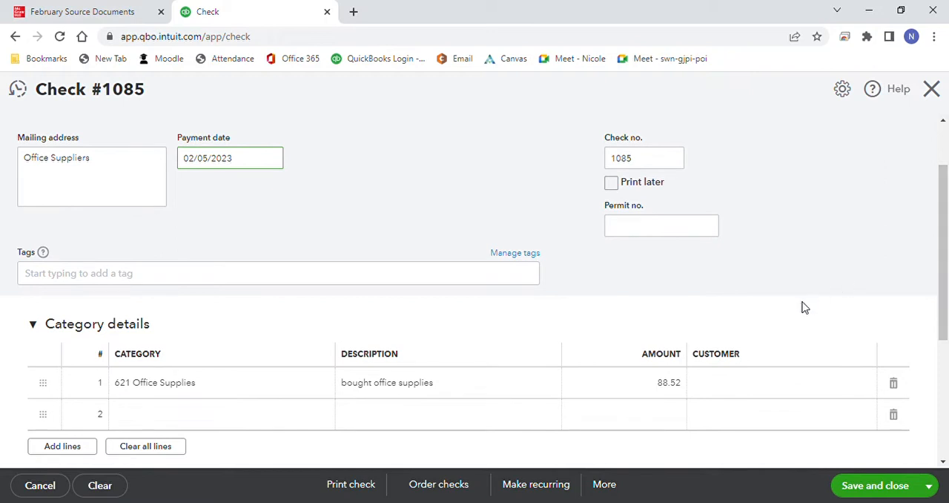
# Step: Set the Office Supplies line amount on check 1085 to 91.20, then save the check and start a new one
pyautogui.click(685, 385)
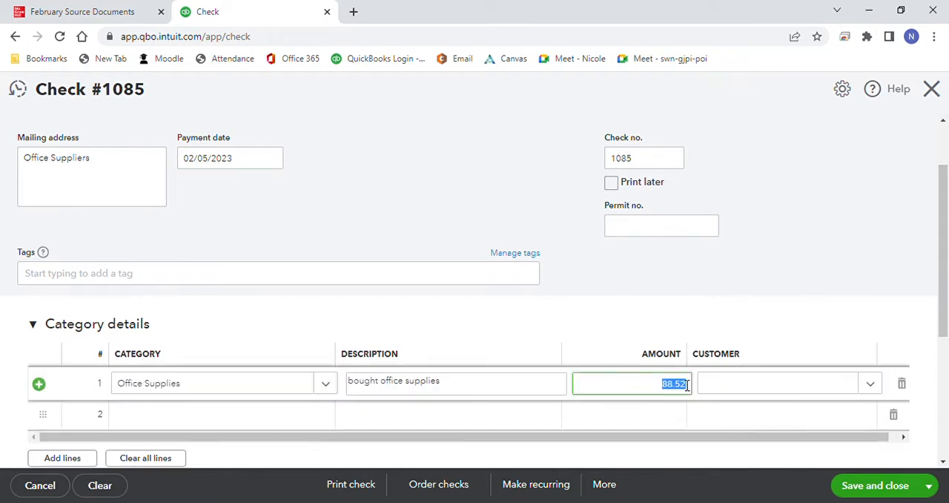
pyautogui.write('91.20')
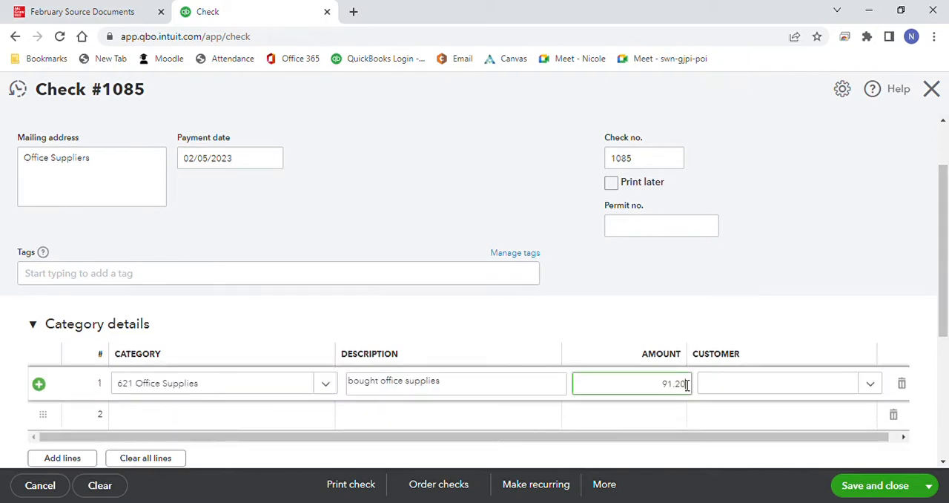
pyautogui.moveTo(946, 309); pyautogui.dragTo(947, 324)
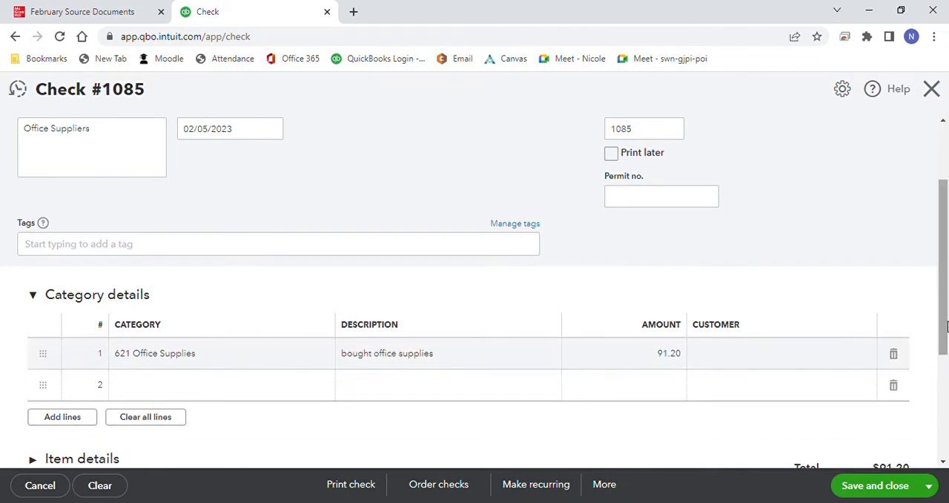
pyautogui.click(933, 483)
pyautogui.click(913, 467)
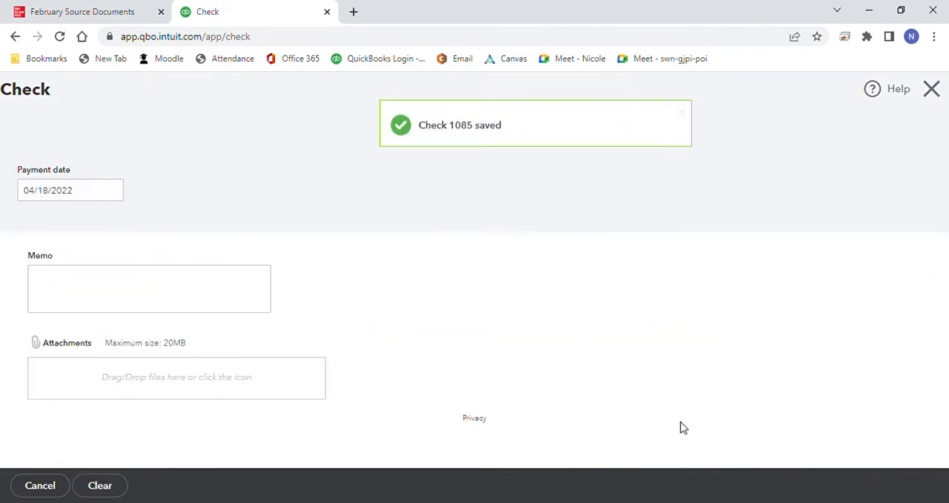
# Step: Fill in check 1086 with Moss Advertising as payee and an advertising expense amount of 150.00, then save it and start a new check
pyautogui.click(177, 158)
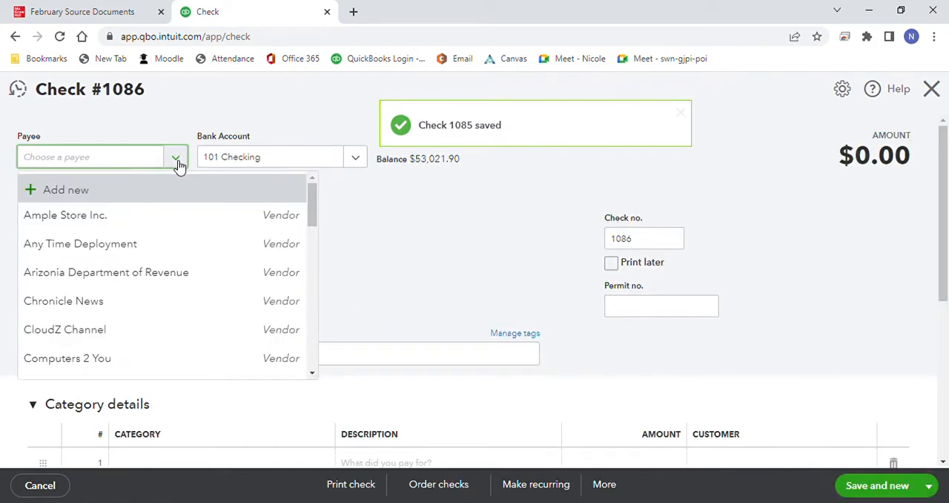
pyautogui.moveTo(314, 197); pyautogui.dragTo(310, 346)
pyautogui.click(245, 258)
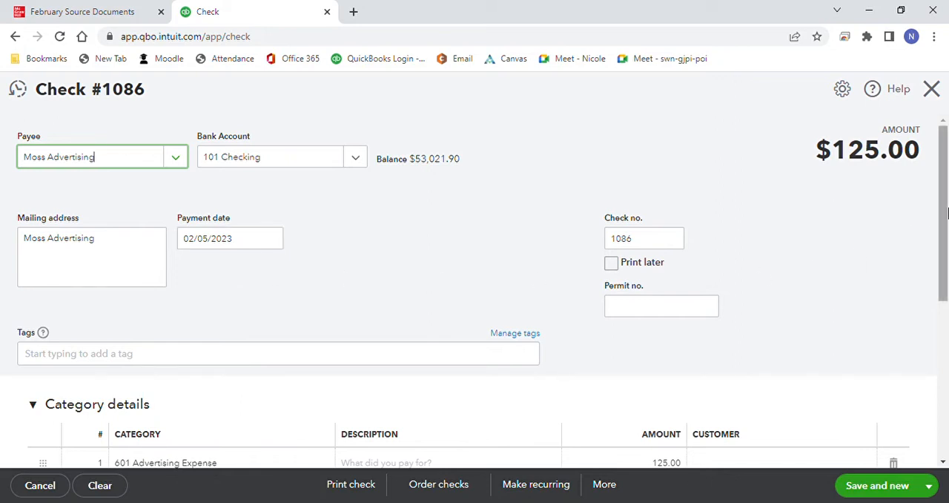
pyautogui.scroll(-1, 940, 222)
pyautogui.click(665, 377)
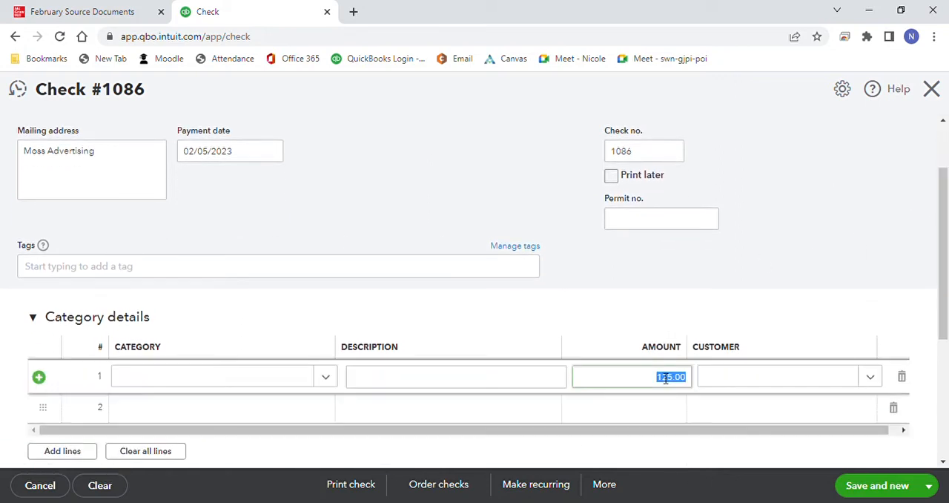
pyautogui.write('150.0')
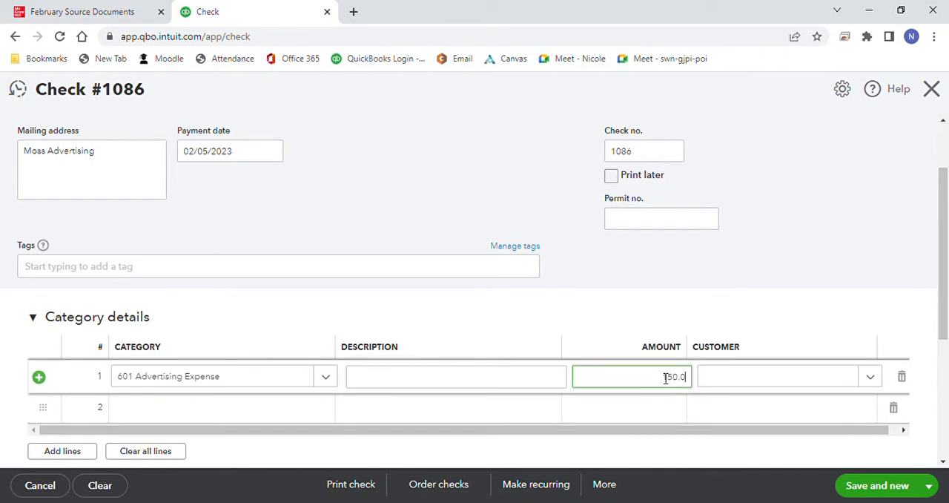
pyautogui.write('0')
pyautogui.click(912, 485)
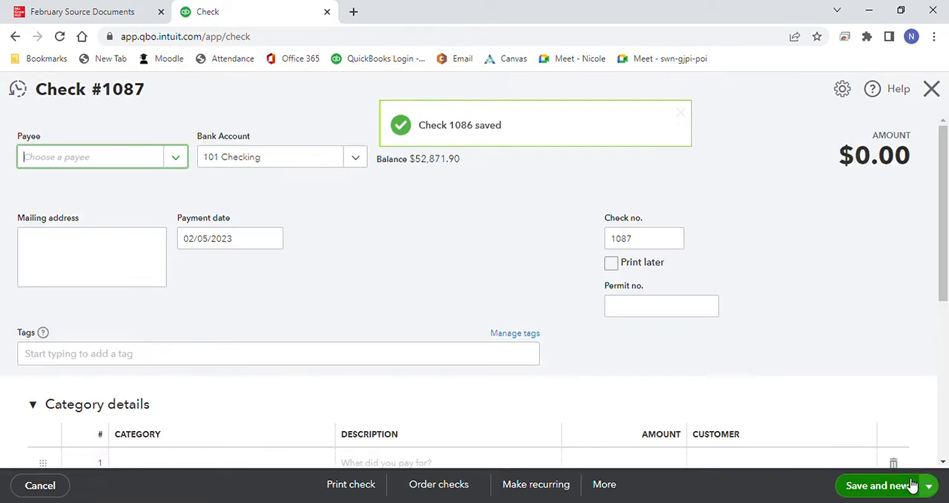
# Step: Choose Western Telephone as the payee of check 1087, keep the prefilled expense line, and save it and start a new check
pyautogui.click(180, 156)
pyautogui.moveTo(313, 215); pyautogui.dragTo(311, 281)
pyautogui.click(282, 318)
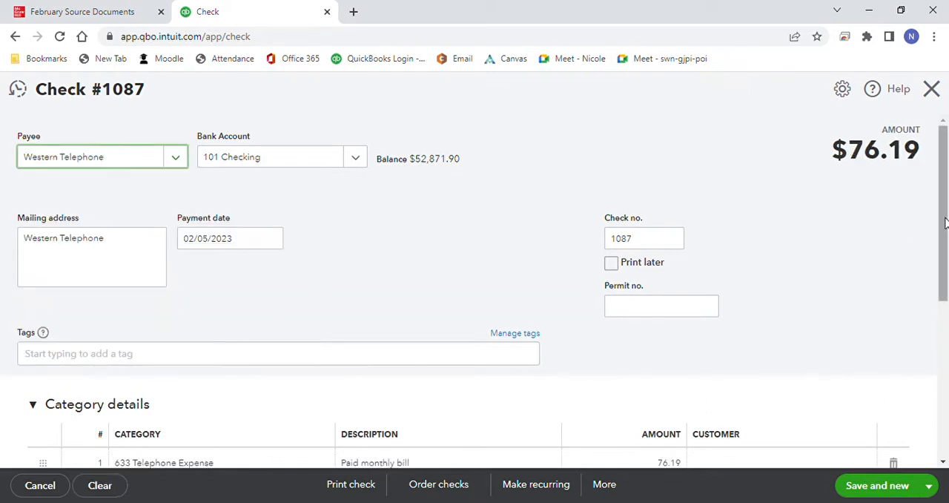
pyautogui.moveTo(944, 227); pyautogui.dragTo(938, 263)
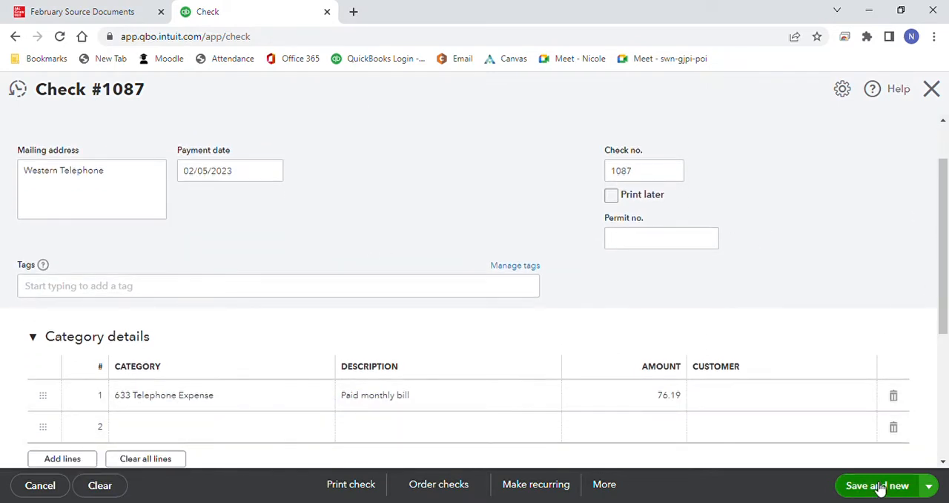
pyautogui.click(877, 487)
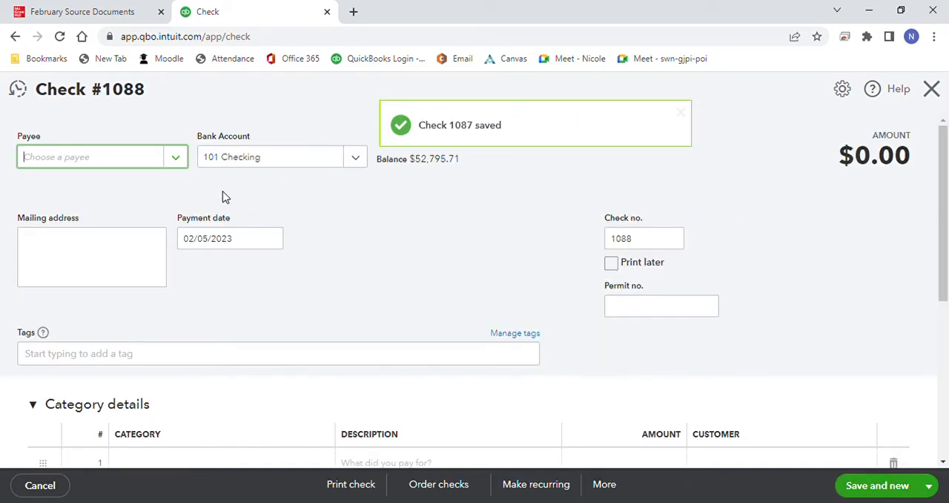
# Step: Choose Cellular Service as the payee of check 1088, keep the prefilled expense line, and save the check
pyautogui.click(181, 161)
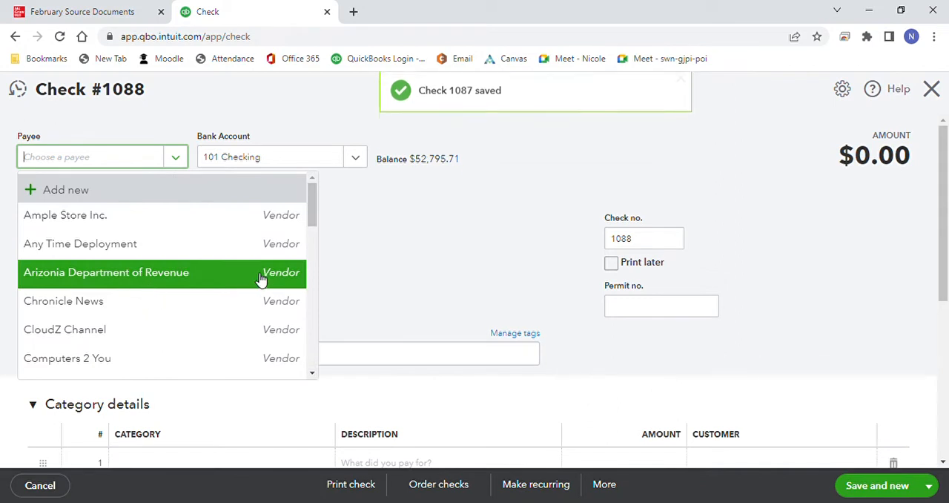
pyautogui.moveTo(312, 205); pyautogui.dragTo(304, 293)
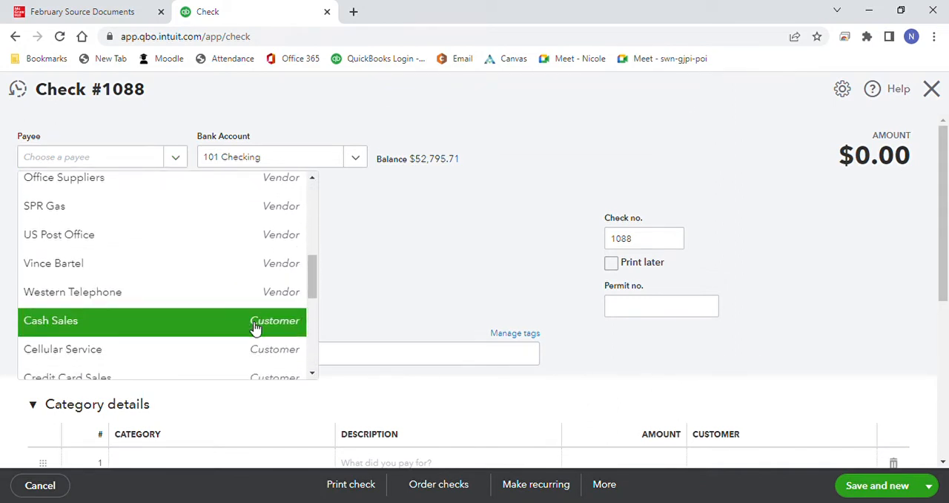
pyautogui.click(220, 351)
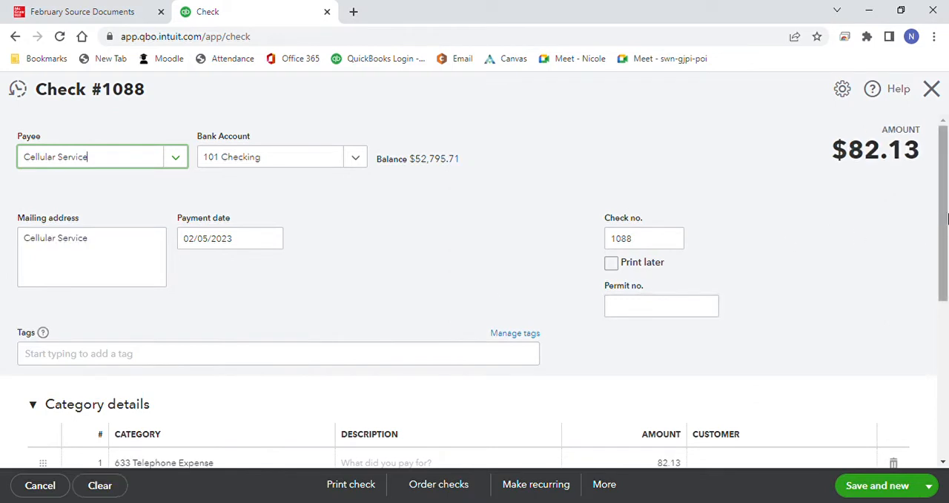
pyautogui.moveTo(947, 217); pyautogui.dragTo(936, 268)
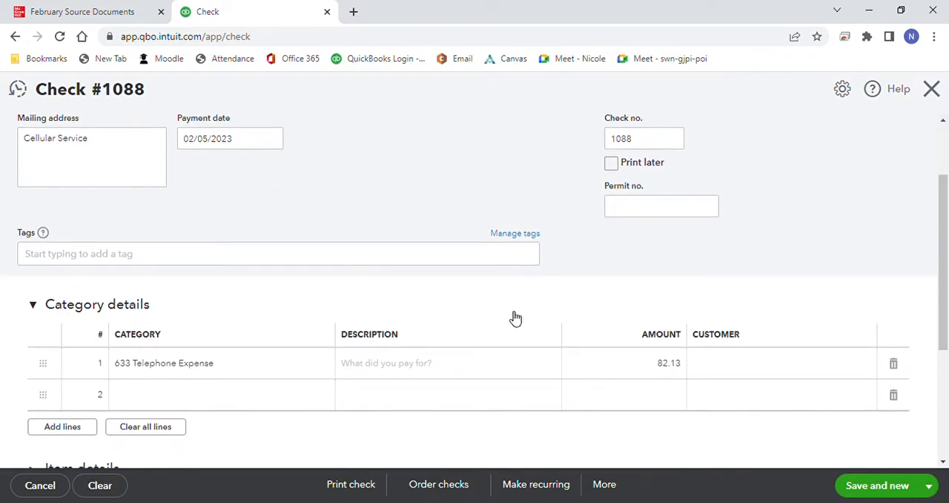
pyautogui.click(877, 485)
# Step: Consult the check register in the February Source Documents, then choose Journal of Accounting as the payee of check 1089 in QuickBooks Online
pyautogui.click(97, 15)
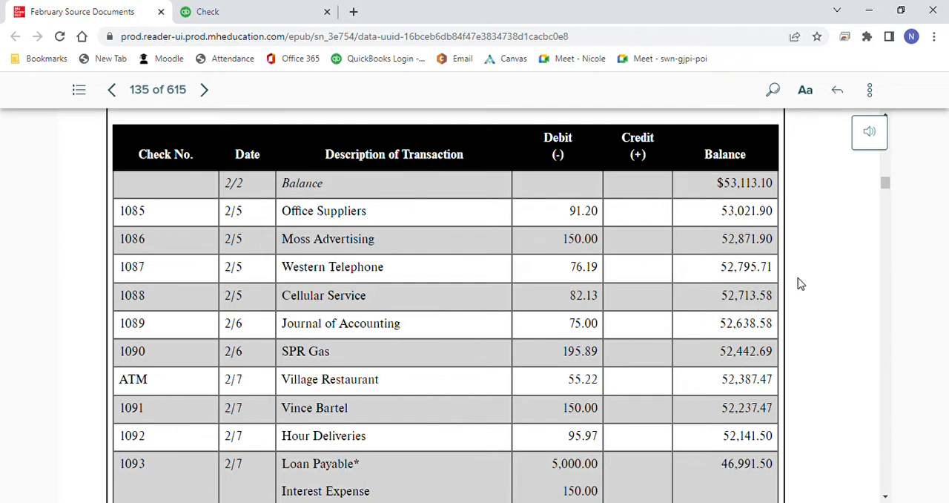
pyautogui.click(282, 12)
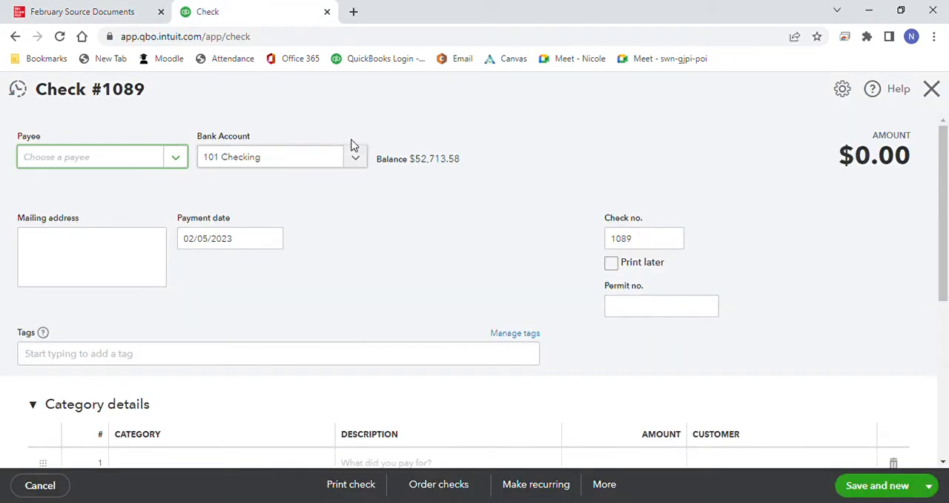
pyautogui.click(179, 159)
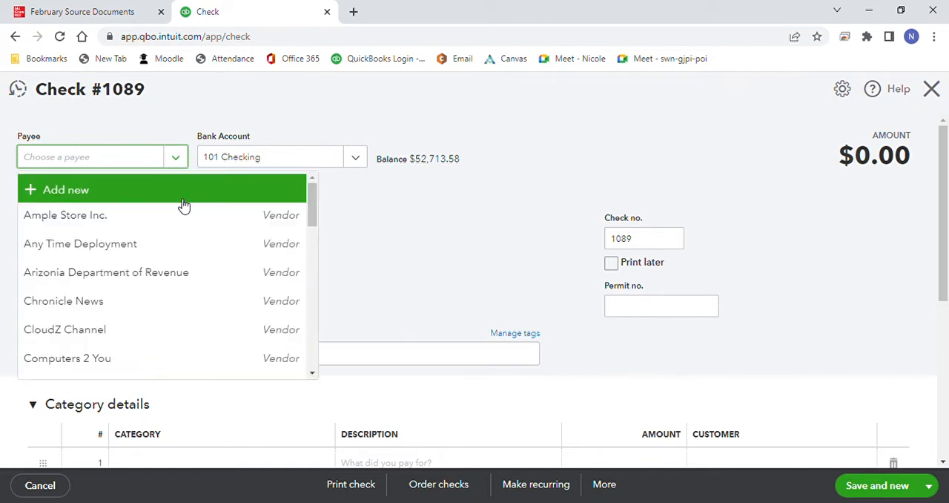
pyautogui.moveTo(313, 205); pyautogui.dragTo(301, 318)
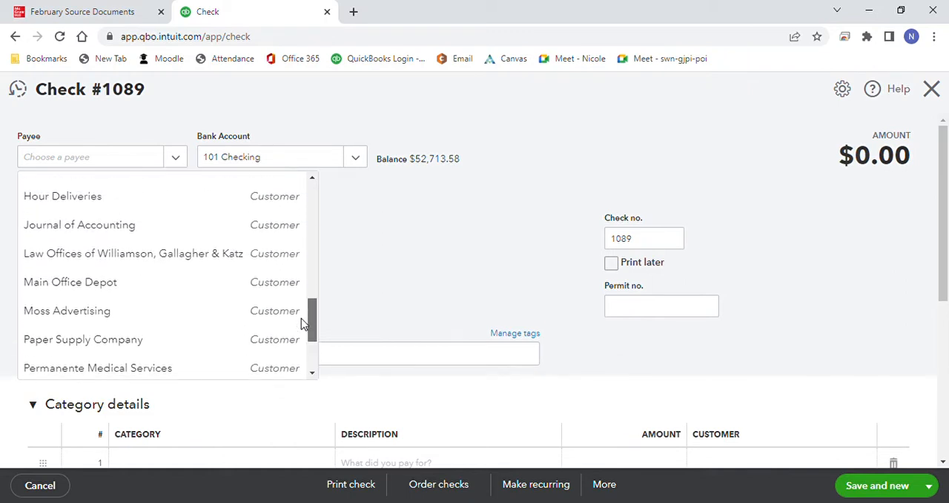
pyautogui.click(278, 226)
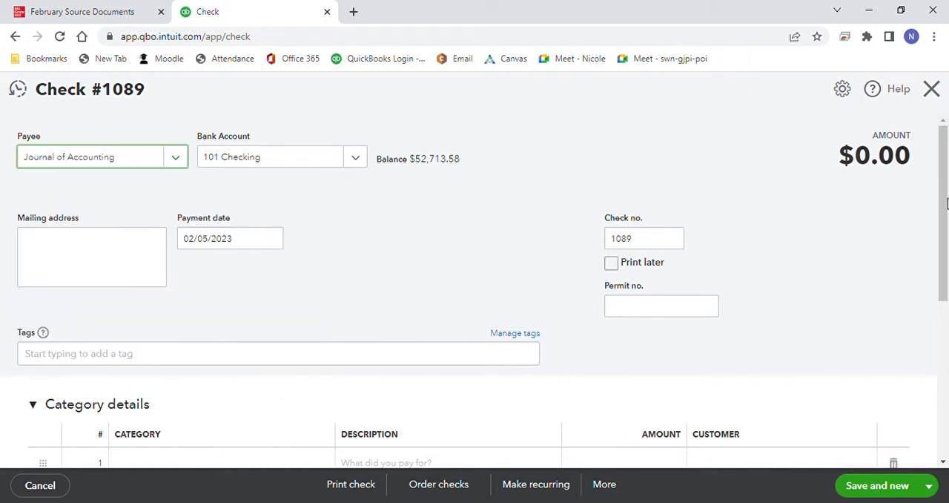
pyautogui.moveTo(947, 204); pyautogui.dragTo(947, 276)
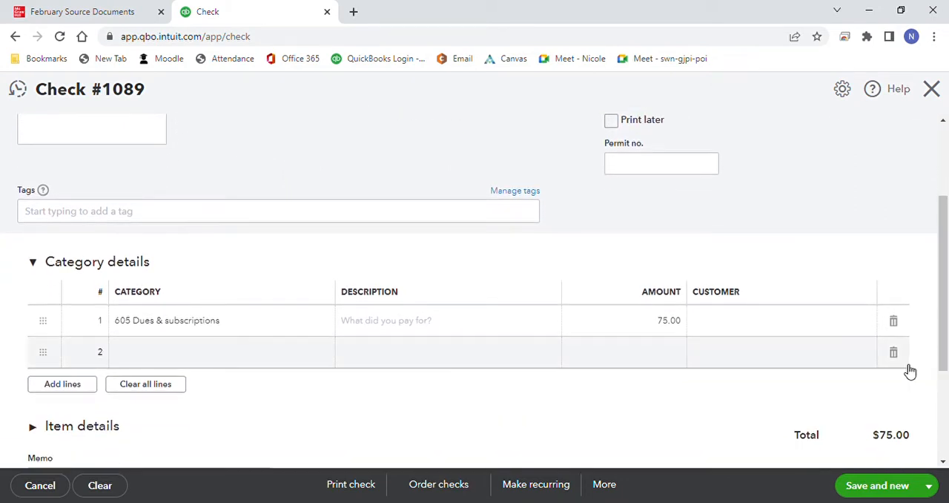
# Step: Set the payment date of check 1089 to 02/06/2023, then save it and start a new check
pyautogui.scroll(2, 922, 217)
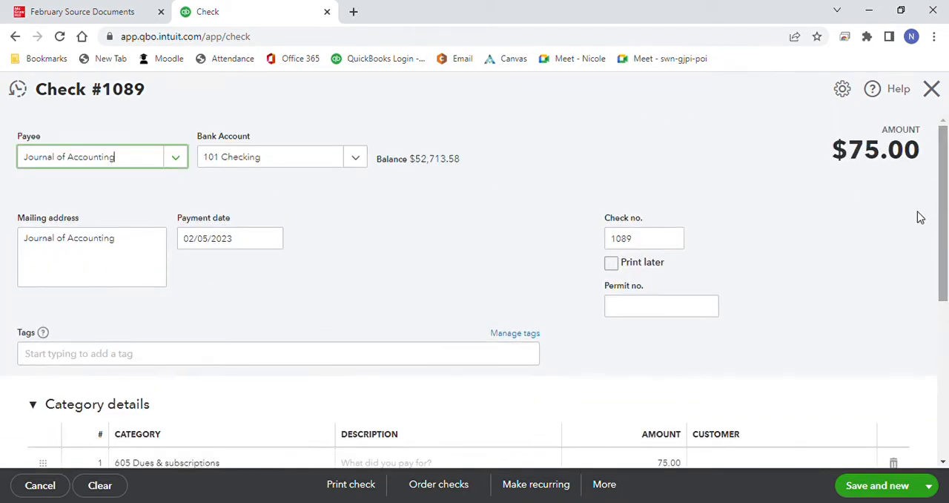
pyautogui.click(272, 238)
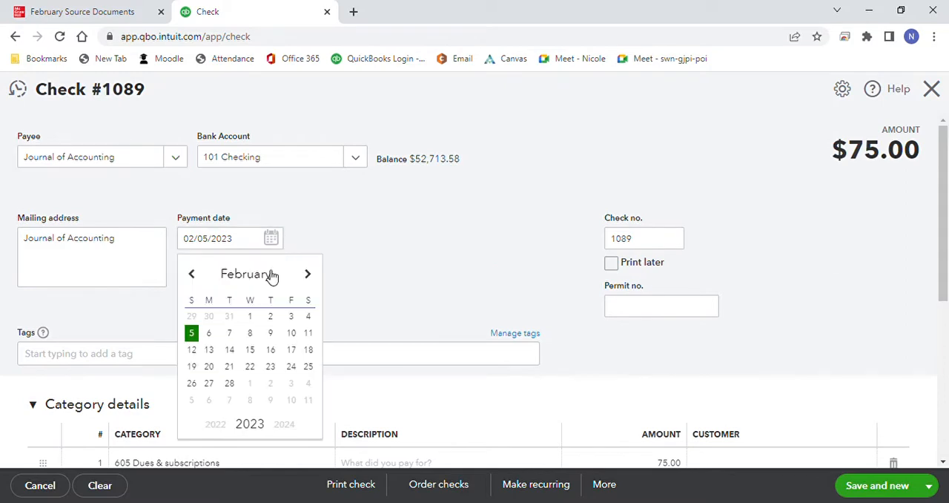
pyautogui.click(211, 333)
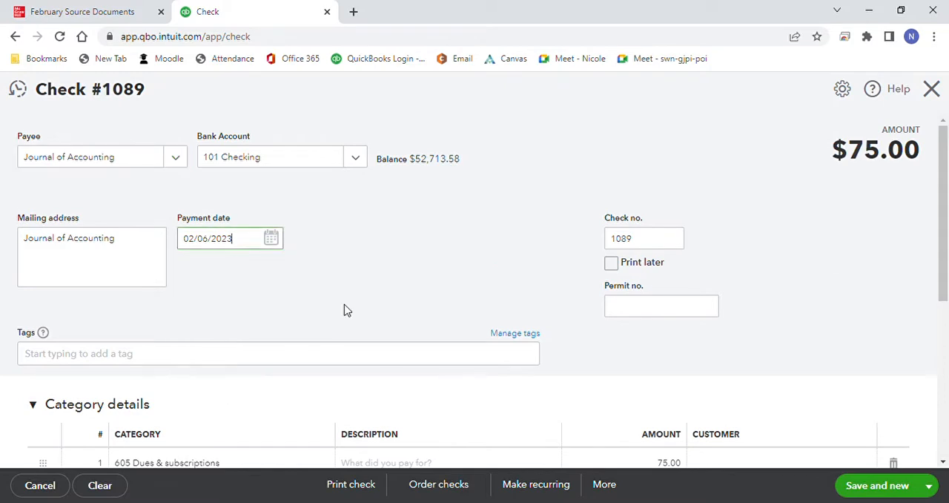
pyautogui.click(884, 486)
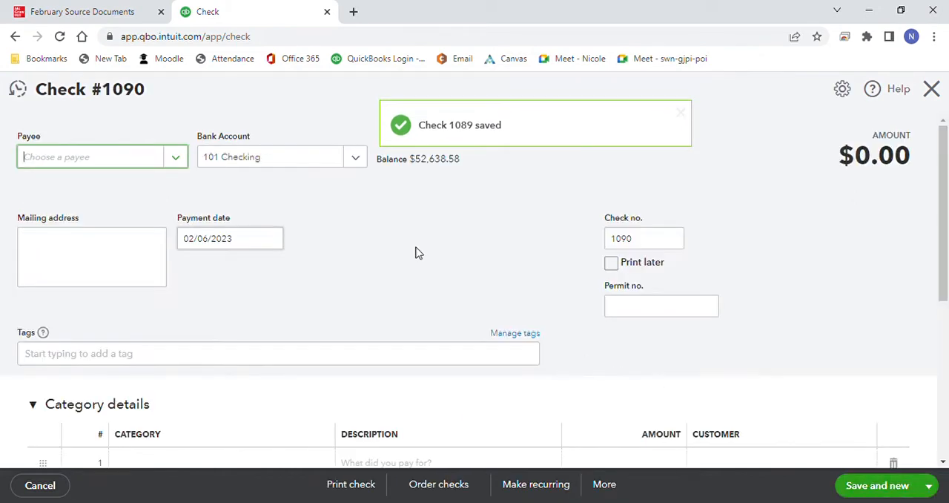
# Step: Fill in check 1090 with SPR Gas as payee and a utilities amount of 195.89, then save it and start a new check
pyautogui.click(179, 162)
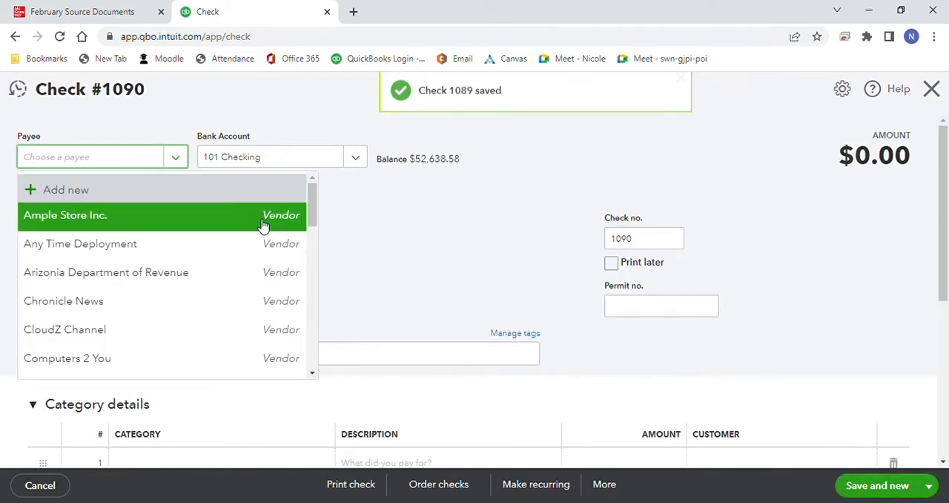
pyautogui.moveTo(313, 201); pyautogui.dragTo(314, 272)
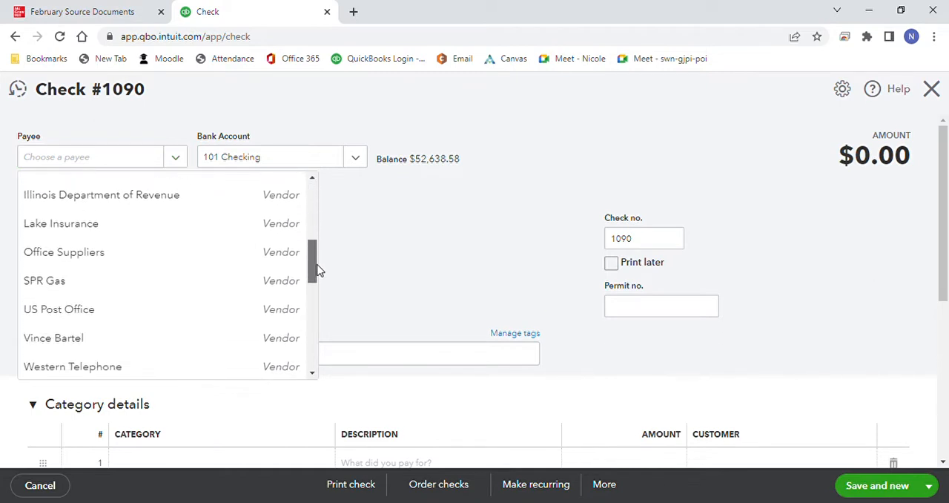
pyautogui.click(300, 277)
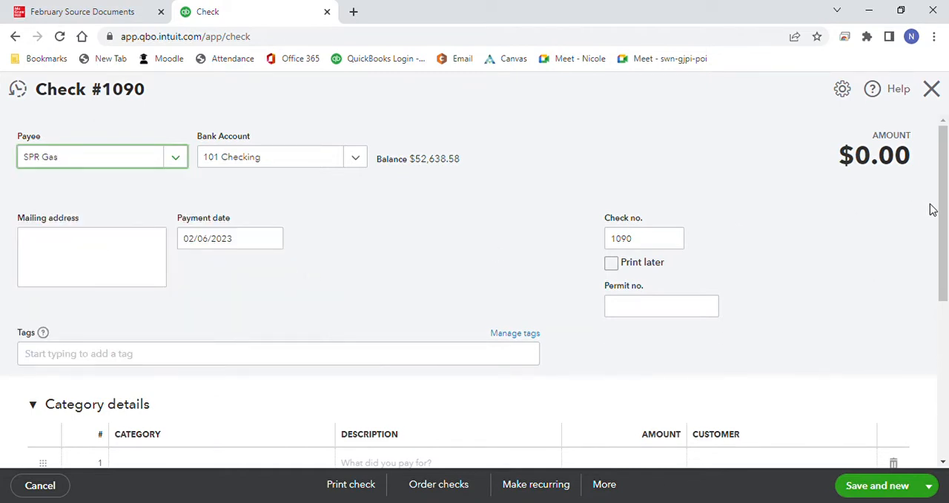
pyautogui.moveTo(943, 209); pyautogui.dragTo(943, 265)
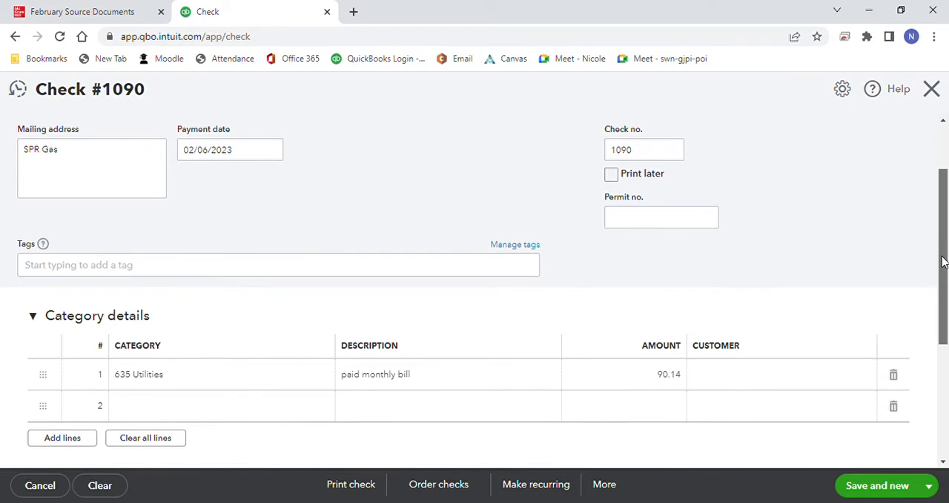
pyautogui.click(661, 378)
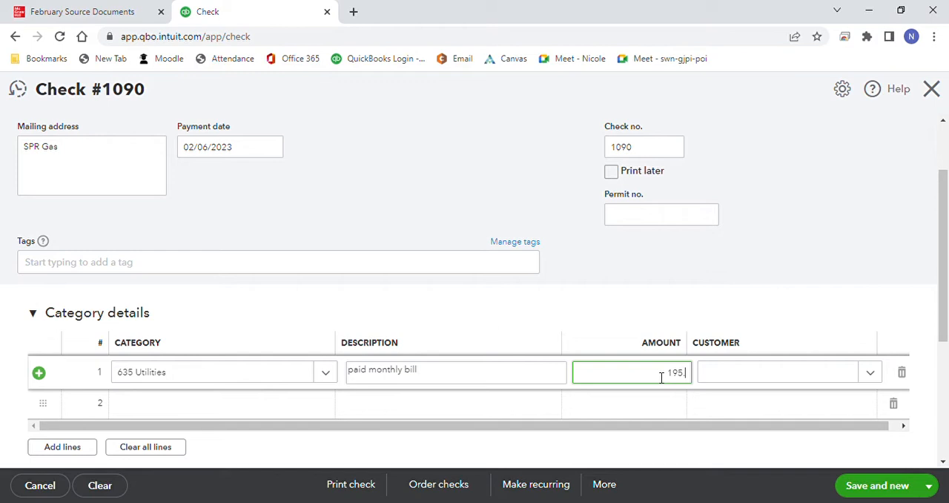
pyautogui.click(895, 486)
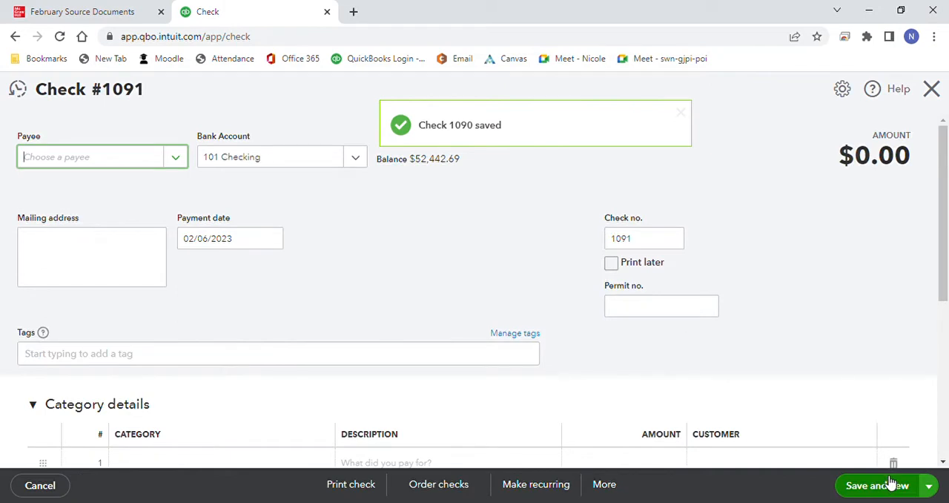
# Step: Replace the new check's number with ATM, choose Village Restaurant as payee, and accept prefilling from its last check
pyautogui.moveTo(644, 240); pyautogui.dragTo(615, 244)
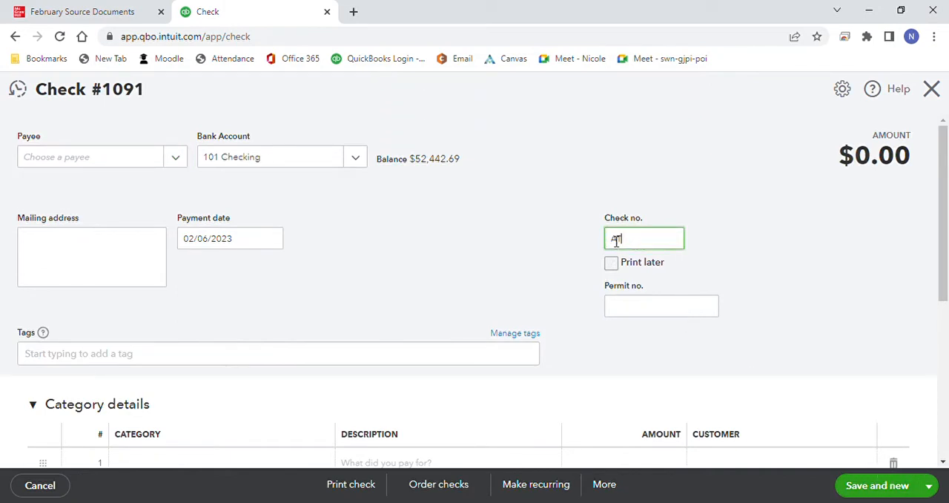
pyautogui.click(183, 160)
pyautogui.moveTo(310, 215); pyautogui.dragTo(302, 367)
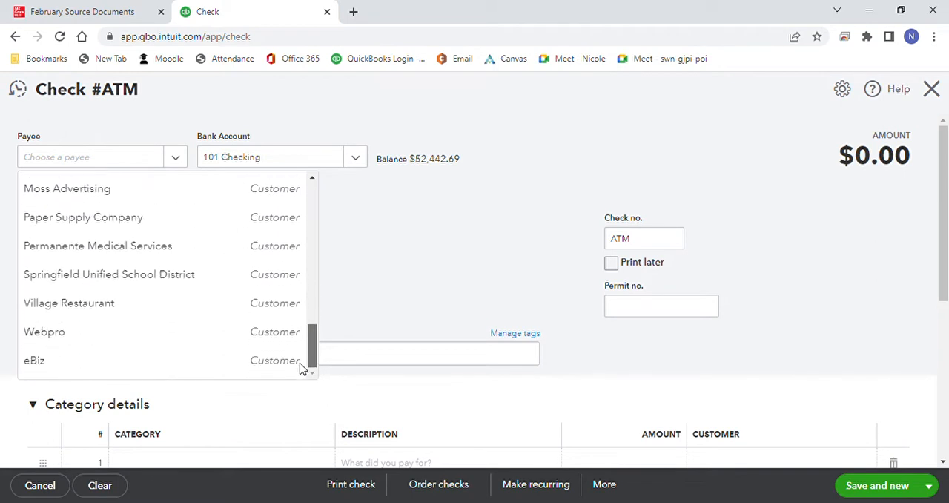
pyautogui.click(268, 309)
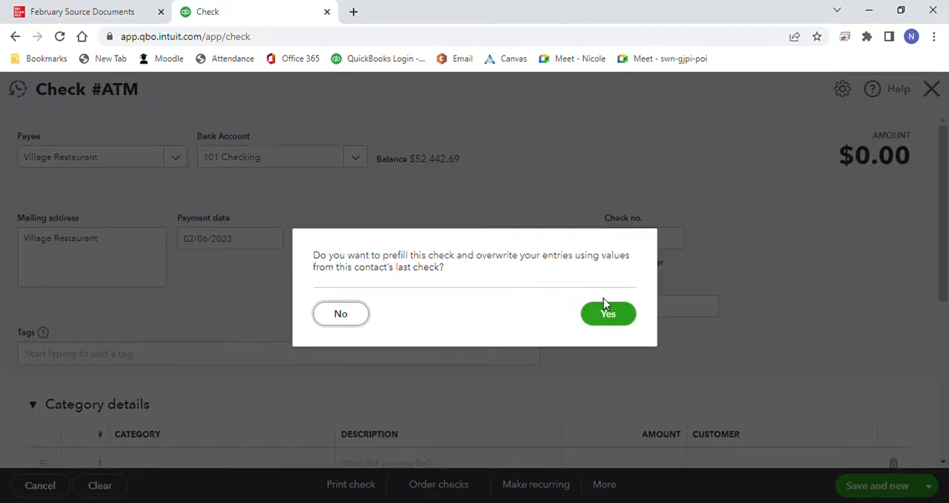
pyautogui.click(608, 321)
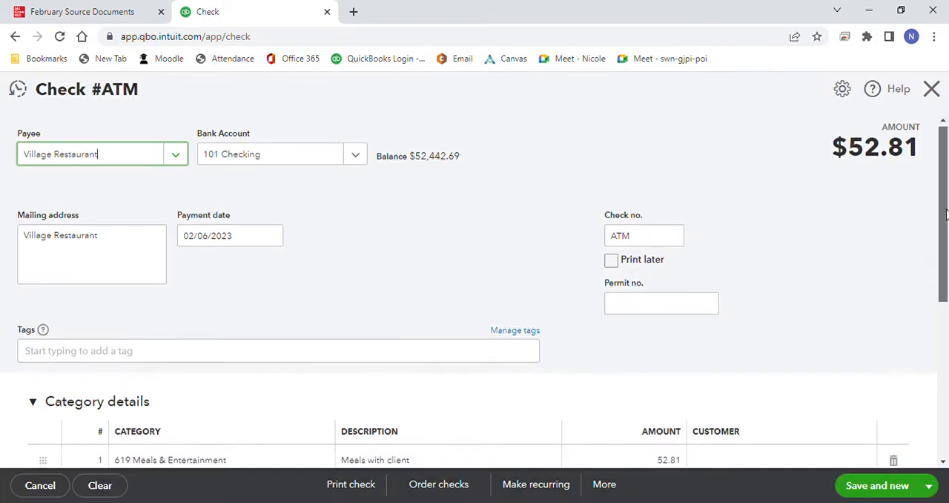
# Step: Set the Meals & Entertainment amount of the Village Restaurant ATM check to 55.22, then save it and start a new check
pyautogui.scroll(-1, 946, 215)
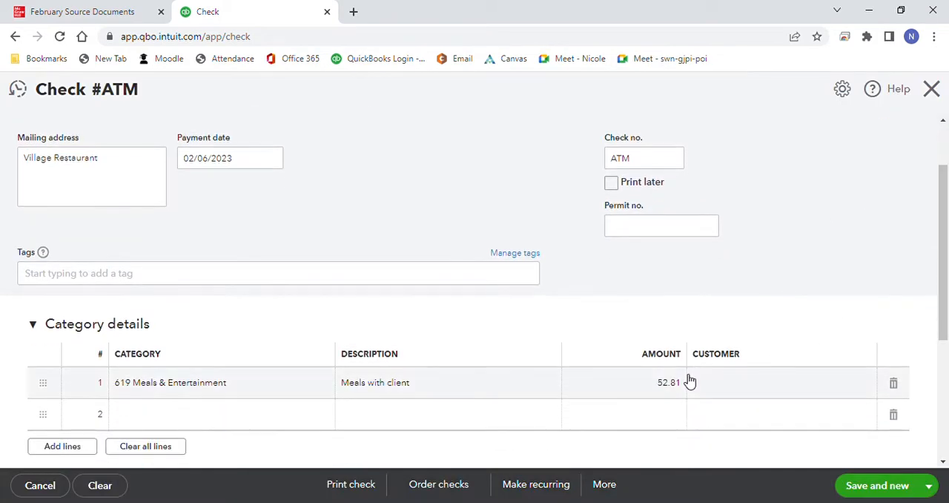
pyautogui.click(672, 387)
pyautogui.write('55.22')
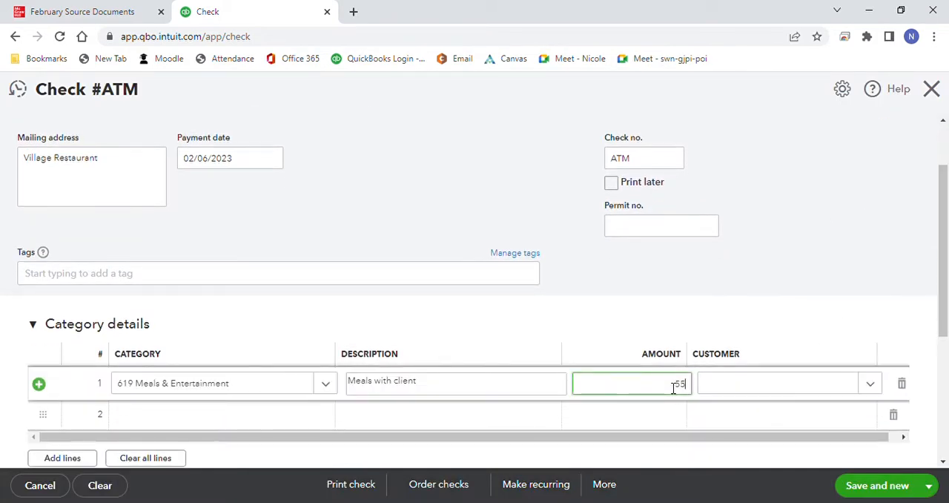
pyautogui.click(852, 486)
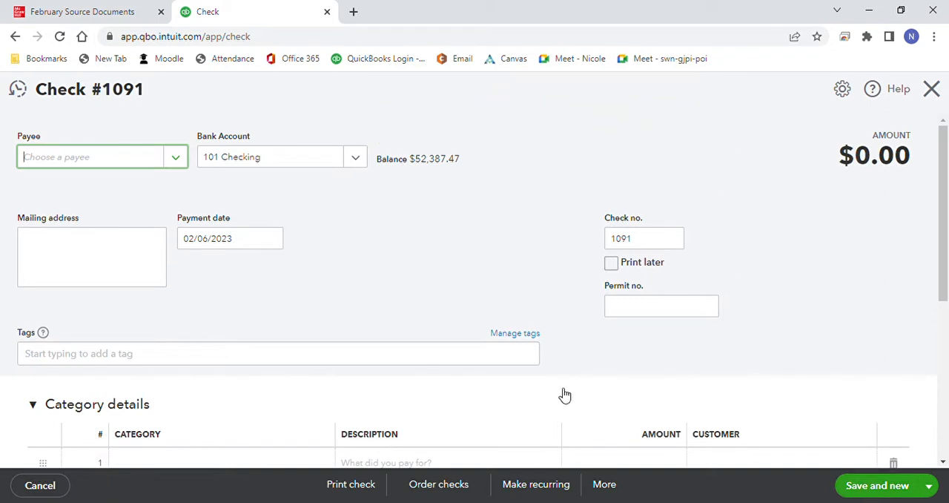
# Step: Reopen the saved Village Restaurant ATM check, change its payment date to 02/07/2023, then save it and start a new check
pyautogui.click(18, 89)
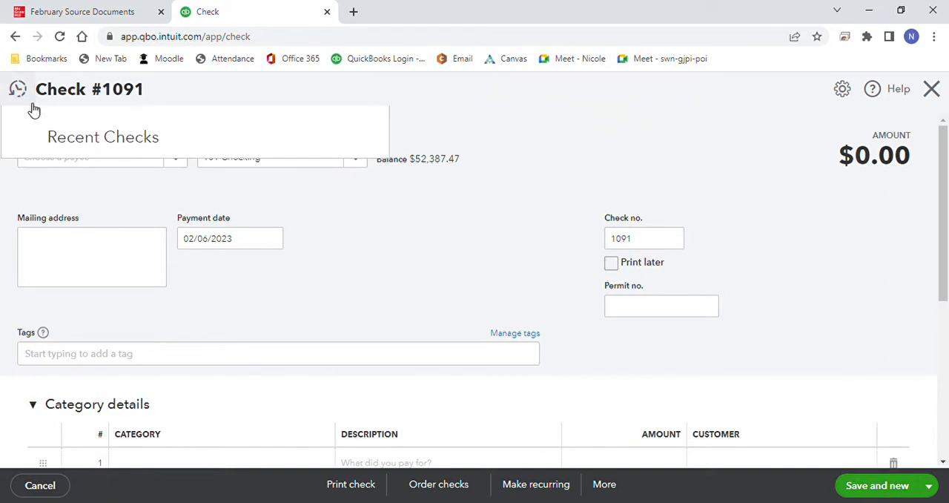
pyautogui.click(79, 174)
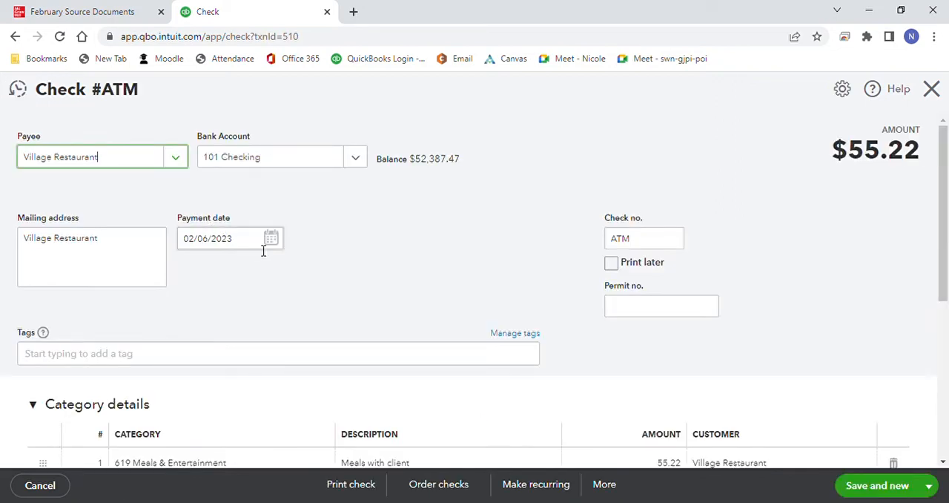
pyautogui.click(273, 242)
pyautogui.click(229, 332)
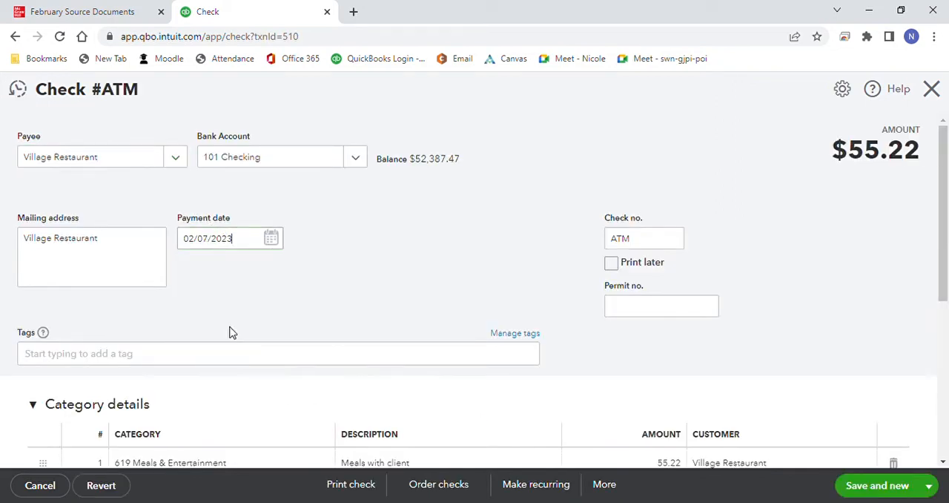
pyautogui.click(874, 490)
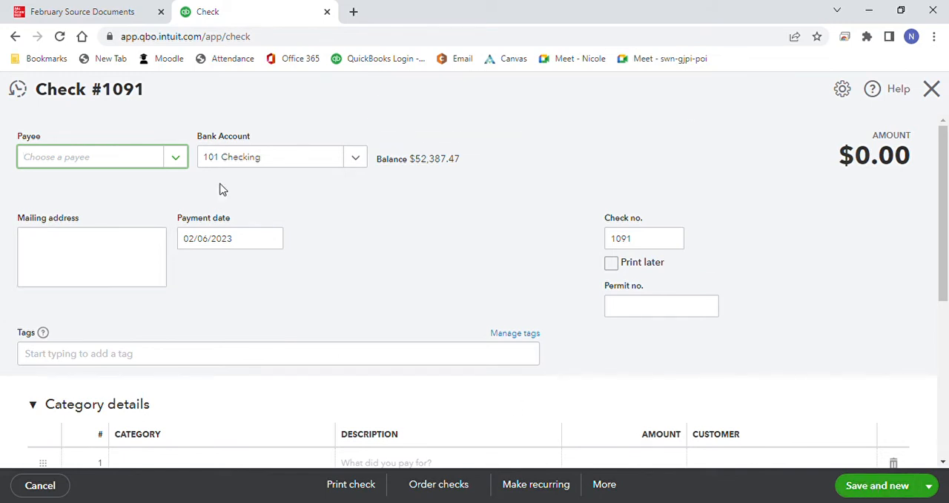
# Step: Choose the vendor listed between US Post Office and Western Telephone as payee of check 1091, keep the prefilled repairs line, and save the check
pyautogui.click(183, 163)
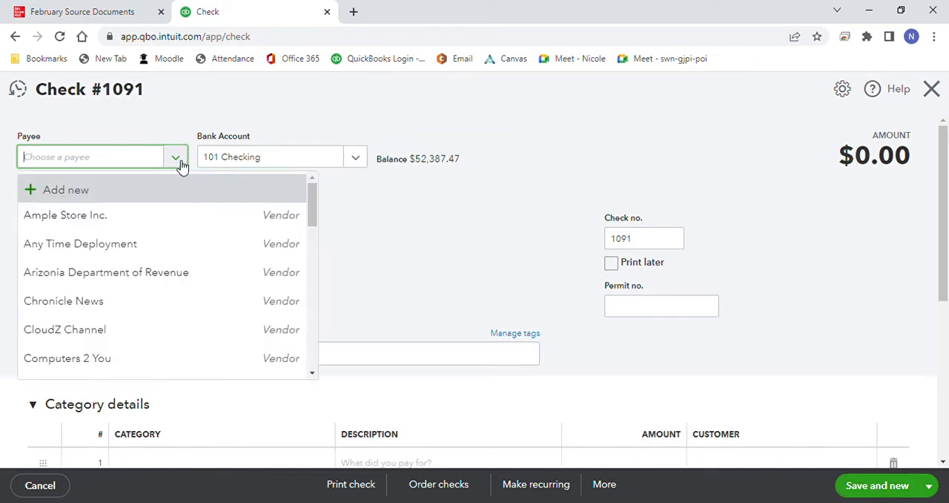
pyautogui.moveTo(309, 206); pyautogui.dragTo(310, 261)
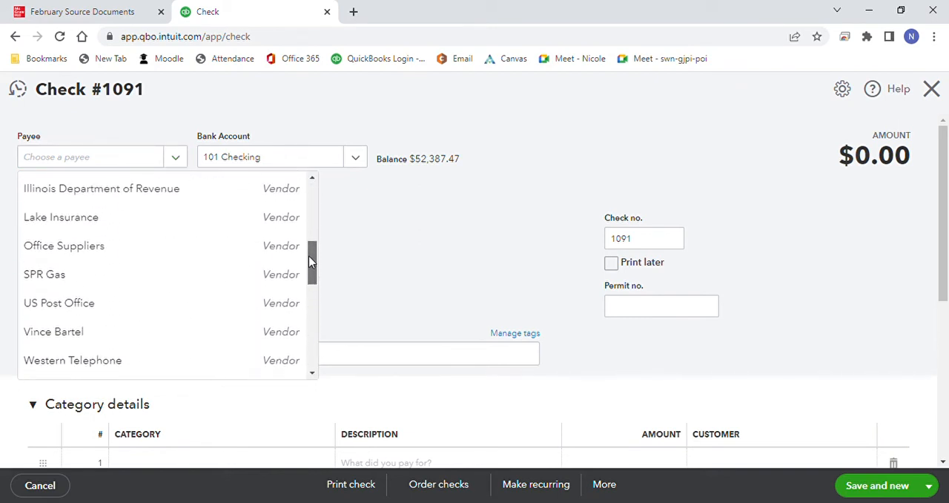
pyautogui.click(254, 330)
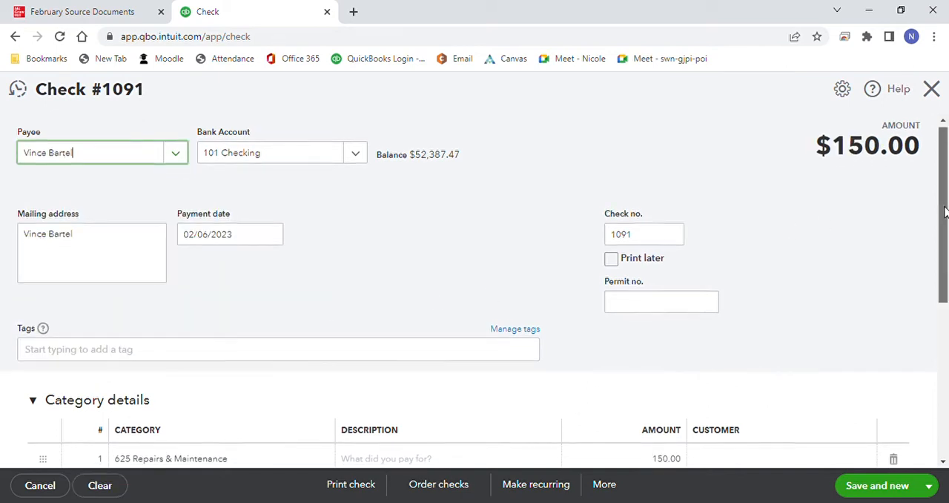
pyautogui.moveTo(943, 212); pyautogui.dragTo(943, 226)
pyautogui.scroll(-1, 944, 231)
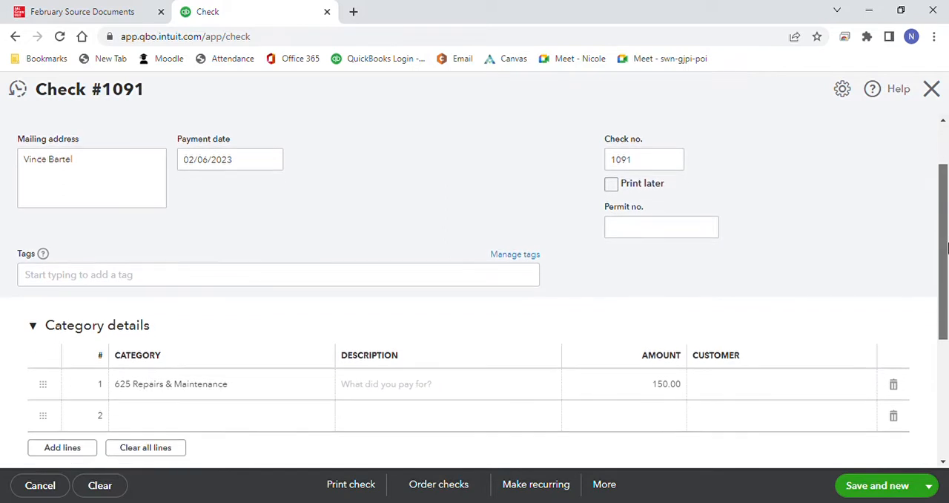
pyautogui.click(876, 485)
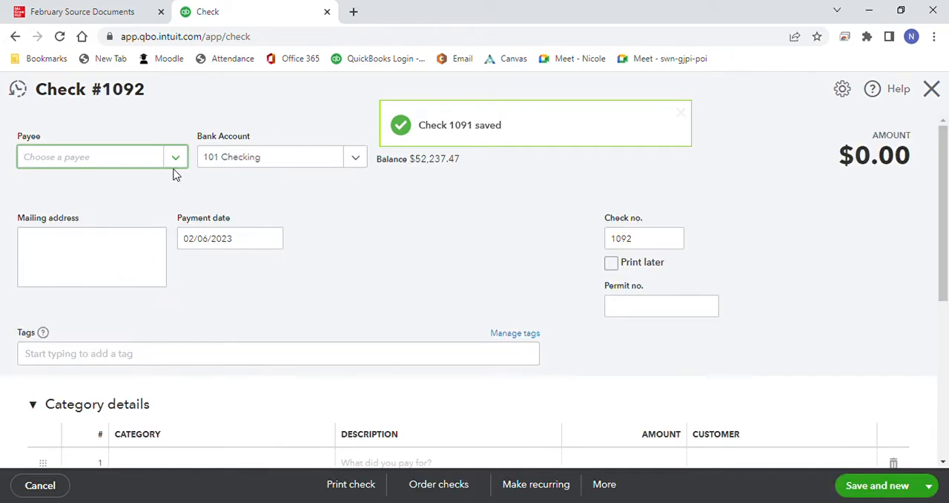
# Step: Fill in check 1092 with Hour Deliveries as payee and a Freight & Delivery amount of 95.97, then save it and start a new check
pyautogui.click(177, 165)
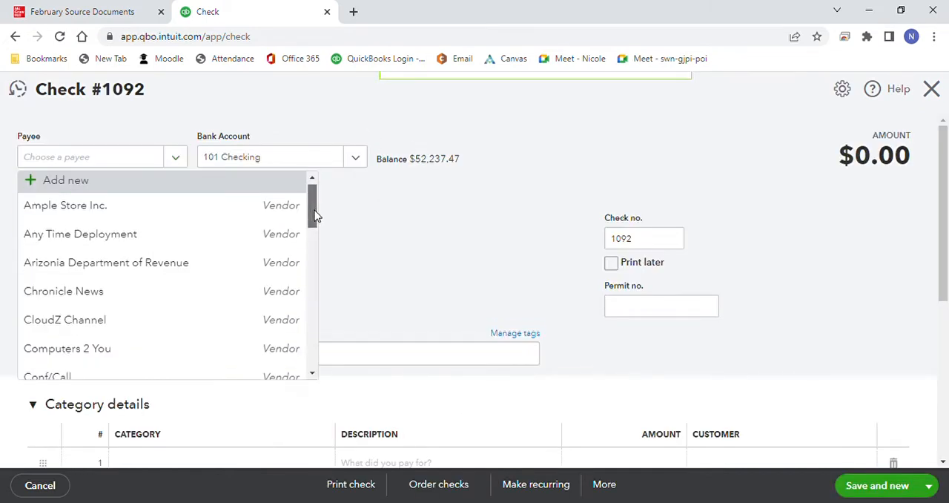
pyautogui.moveTo(309, 204); pyautogui.dragTo(317, 303)
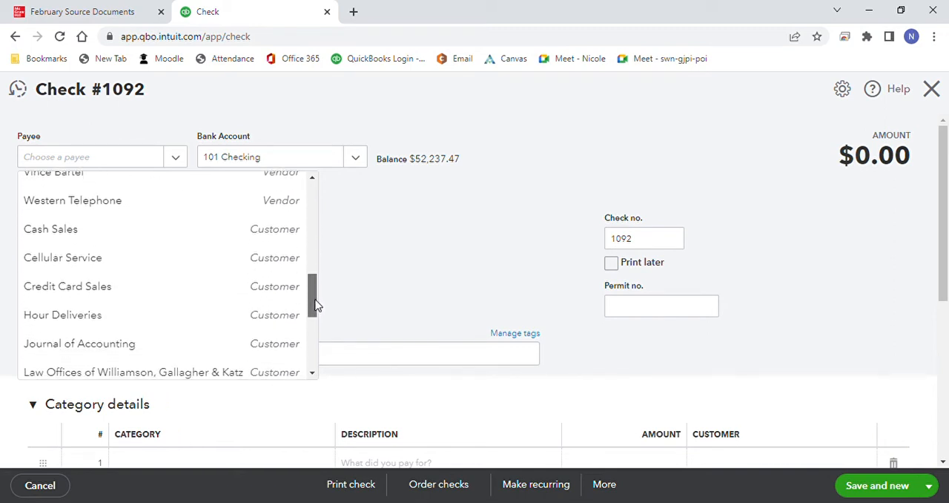
pyautogui.click(260, 315)
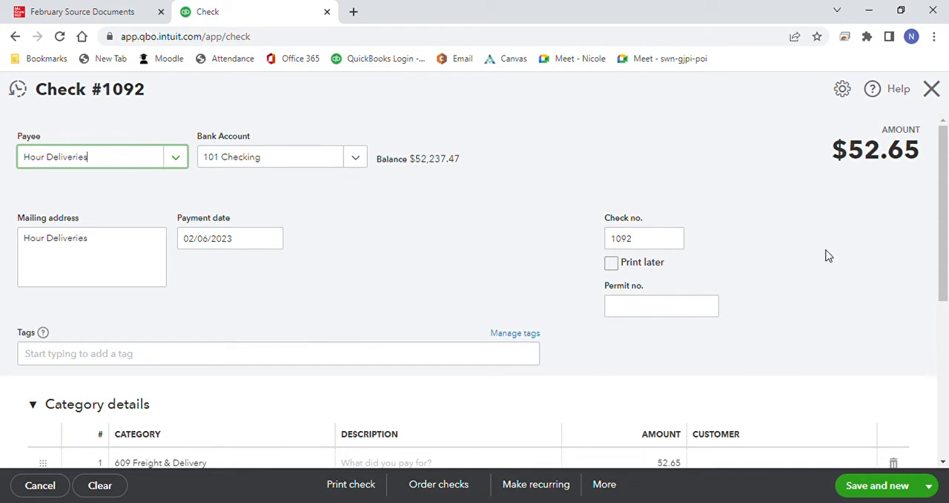
pyautogui.scroll(-2, 942, 232)
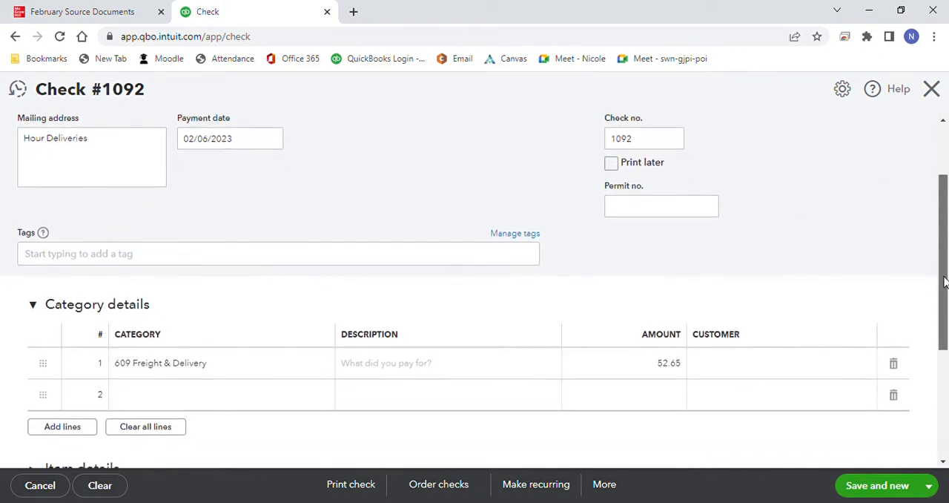
pyautogui.click(669, 369)
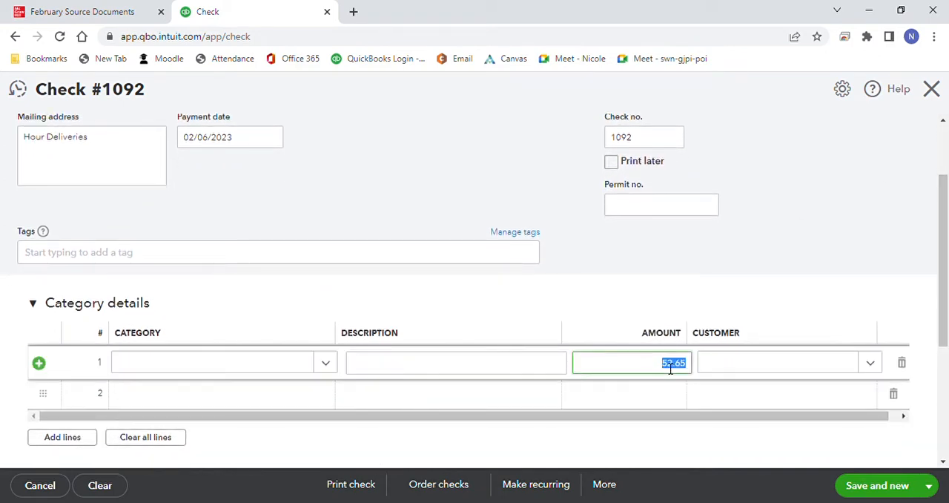
pyautogui.write('95')
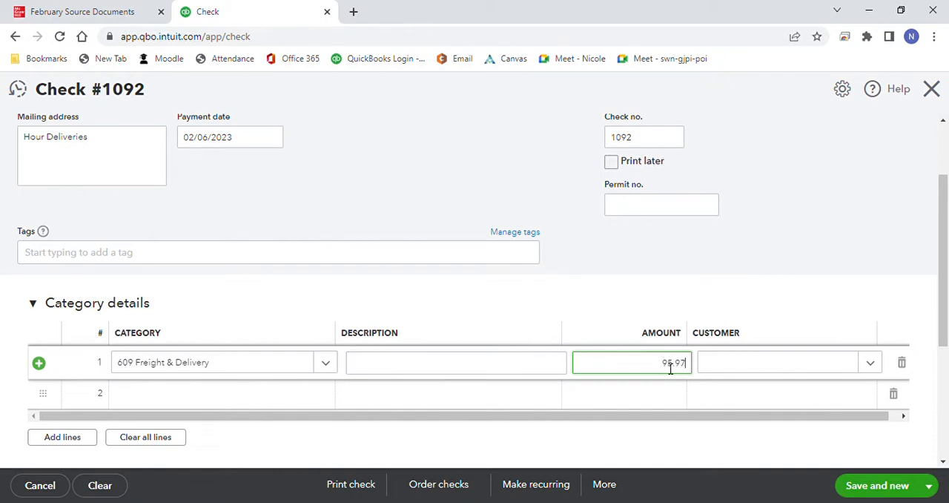
pyautogui.write('.97')
pyautogui.click(879, 482)
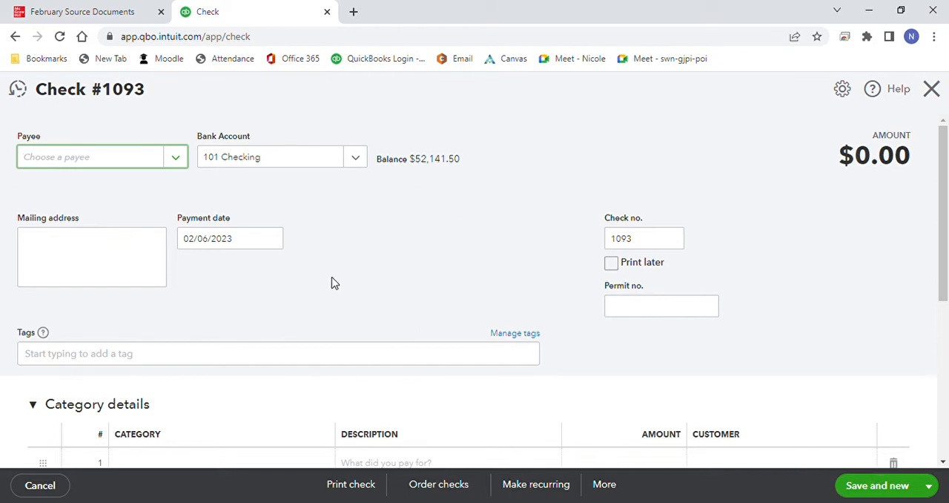
# Step: Choose First Trust Bank as payee of check 1093, set its payment date to 02/07/2023, and consult the recent checks
pyautogui.click(177, 158)
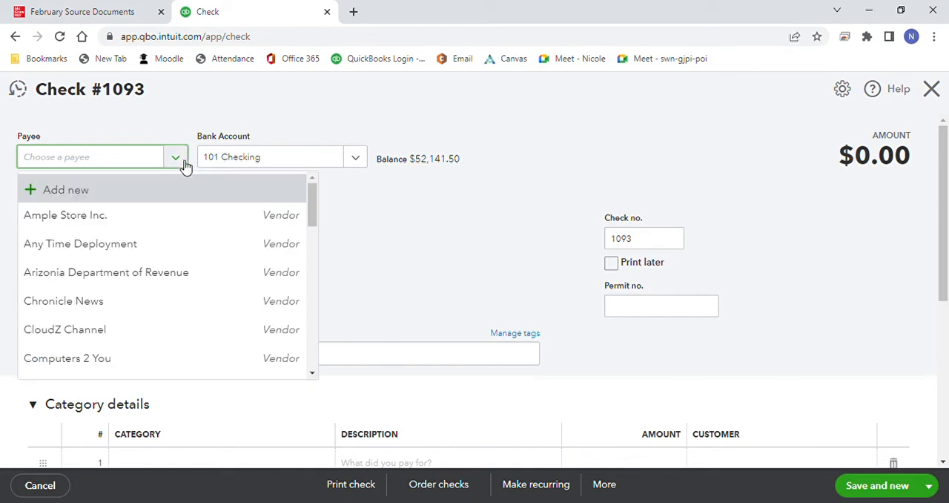
pyautogui.moveTo(312, 197); pyautogui.dragTo(321, 245)
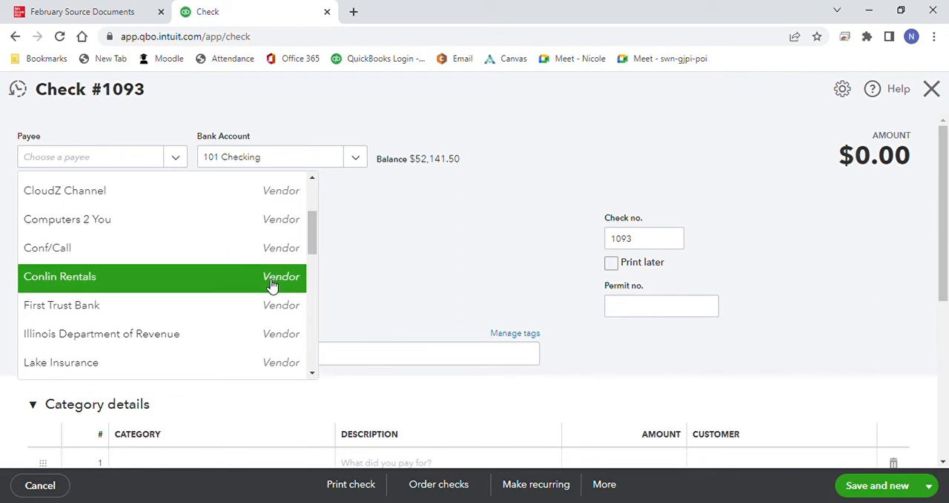
pyautogui.click(268, 306)
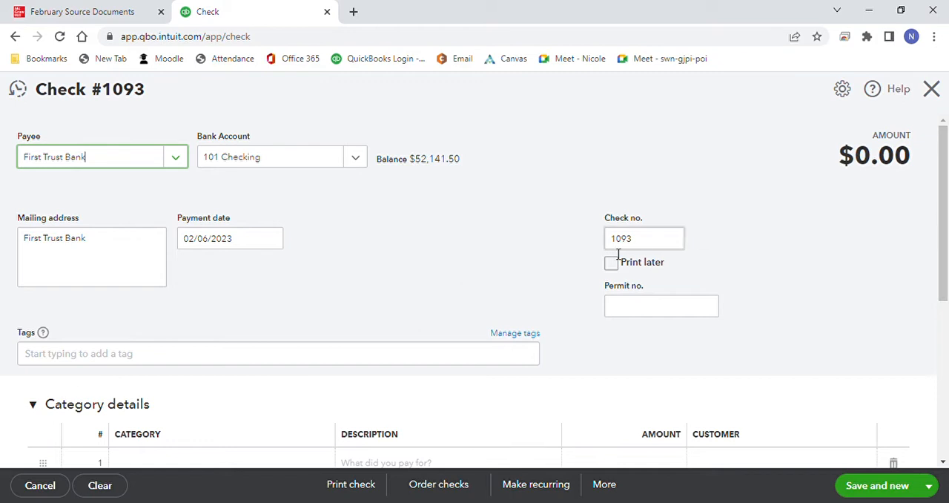
pyautogui.click(277, 243)
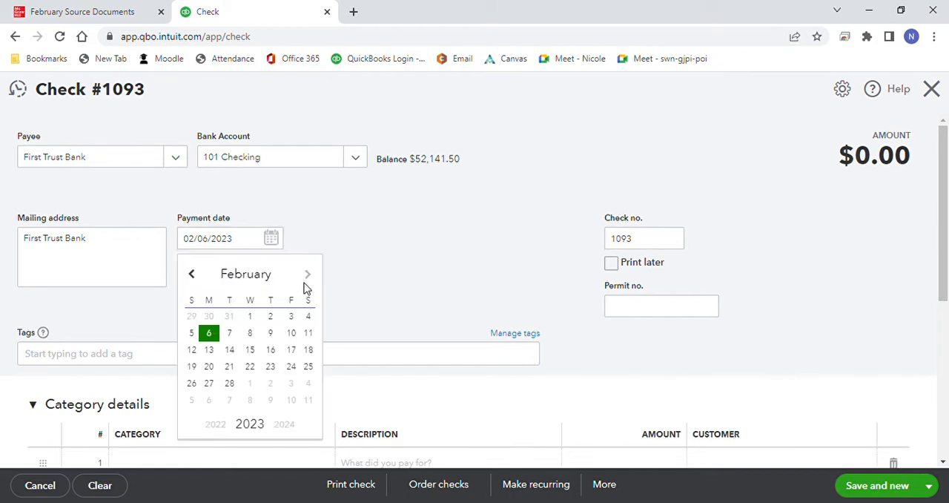
pyautogui.click(230, 332)
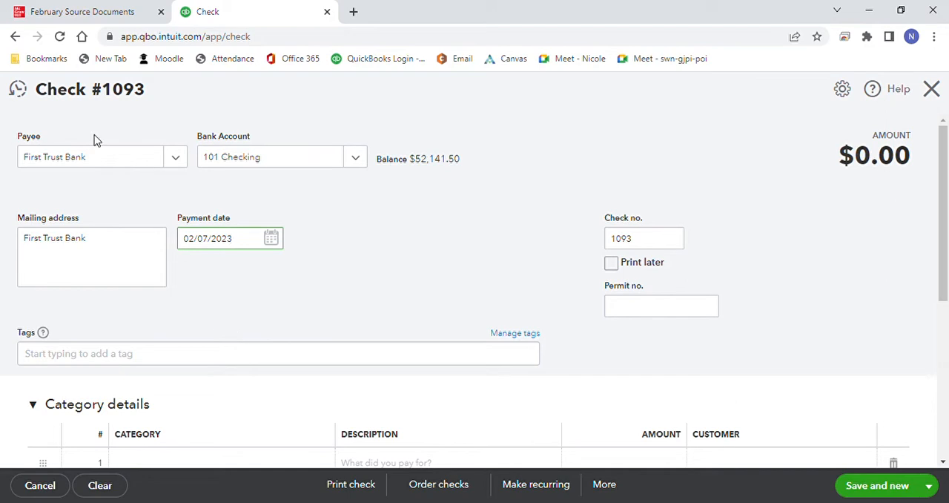
pyautogui.click(22, 92)
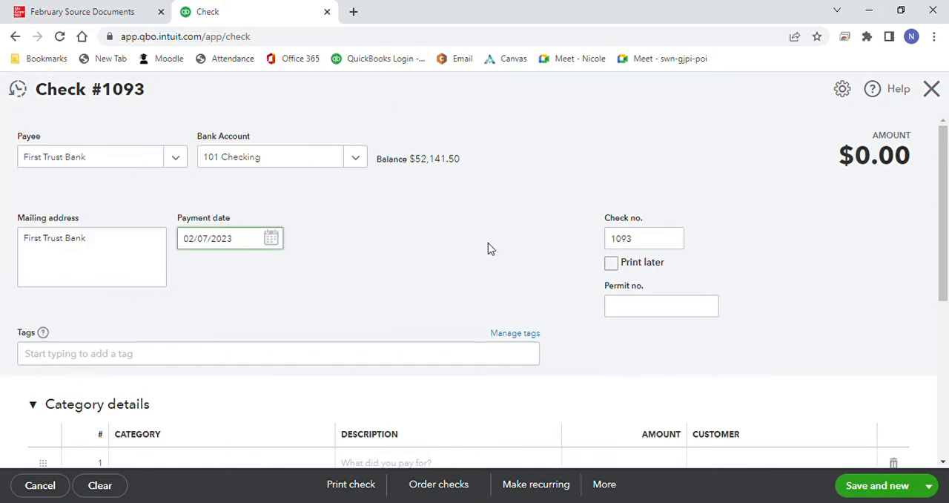
# Step: Assign the first category line of check 1093 to 205 Loan Payable with an amount of 5000.00
pyautogui.scroll(-1, 946, 190)
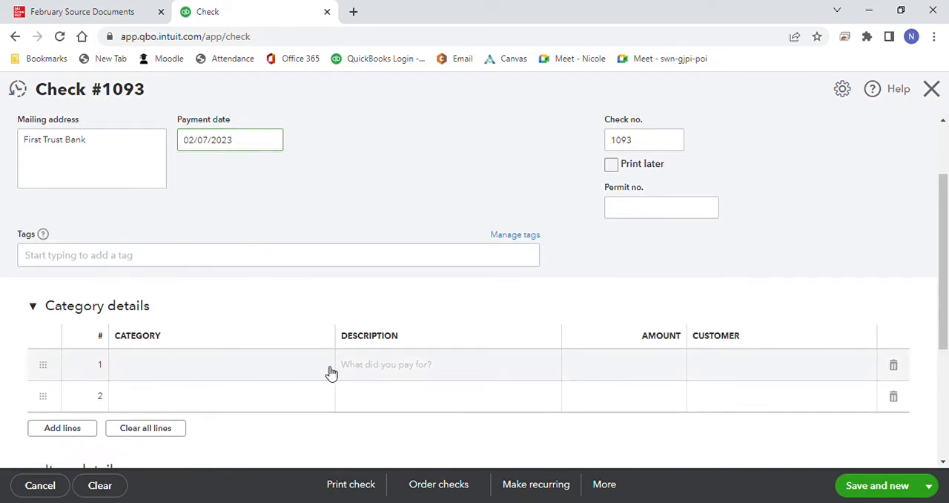
pyautogui.click(329, 371)
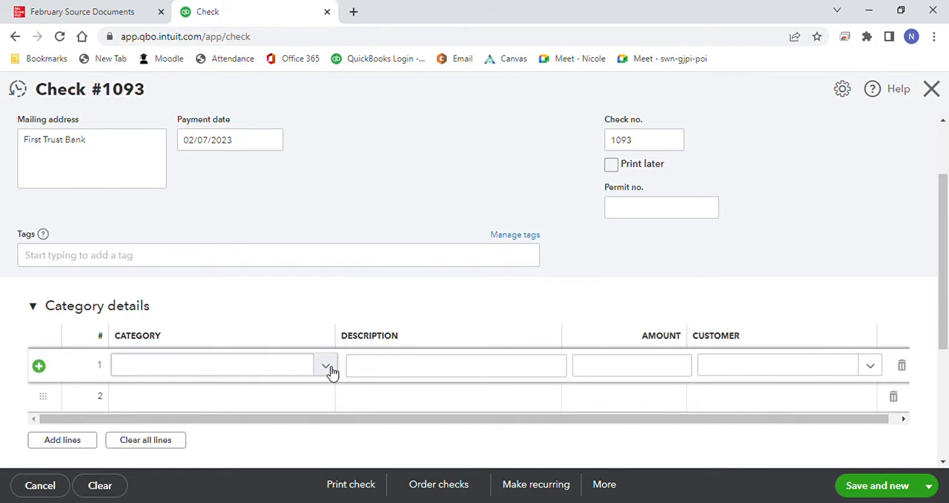
pyautogui.click(303, 366)
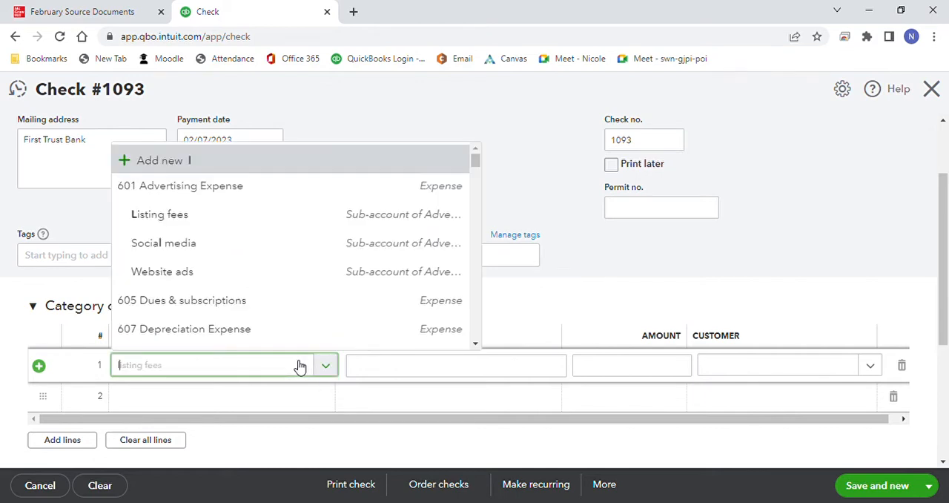
pyautogui.write('loan')
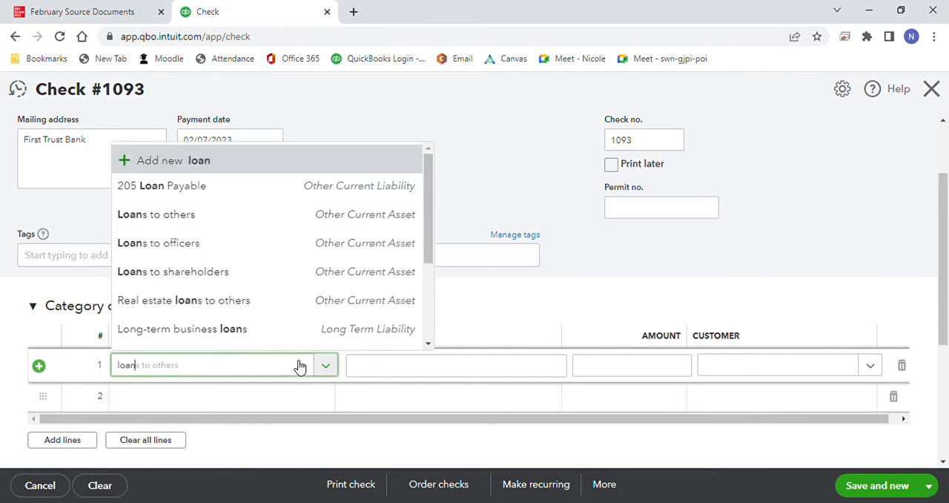
pyautogui.click(234, 185)
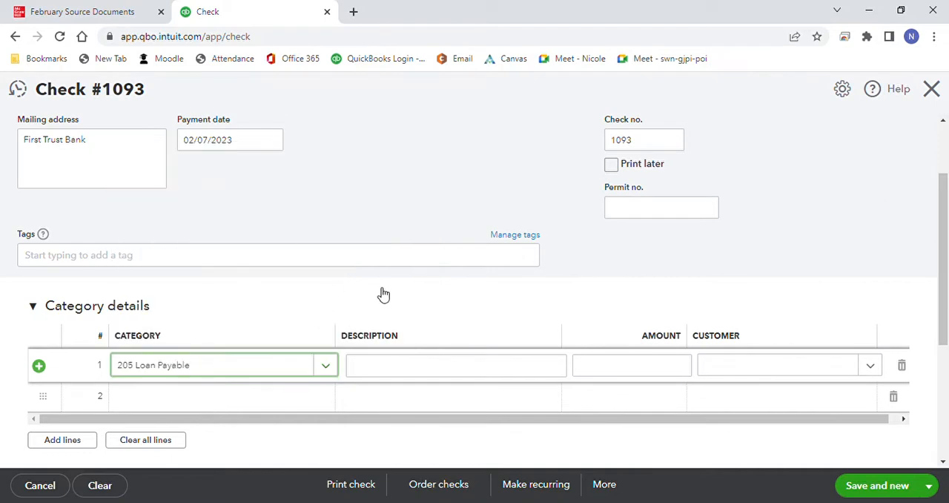
pyautogui.click(619, 370)
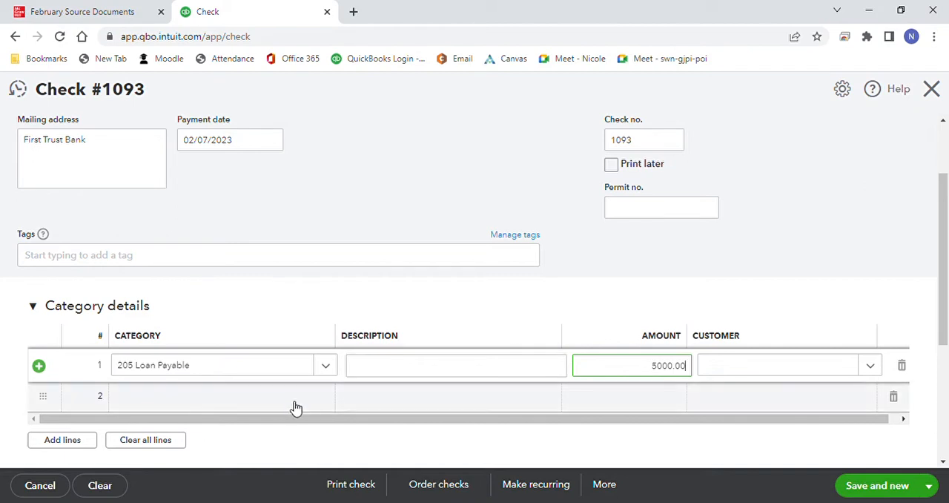
# Step: Add a second category line to check 1093 for 613 Interest Expense with an amount of 150.00
pyautogui.click(335, 402)
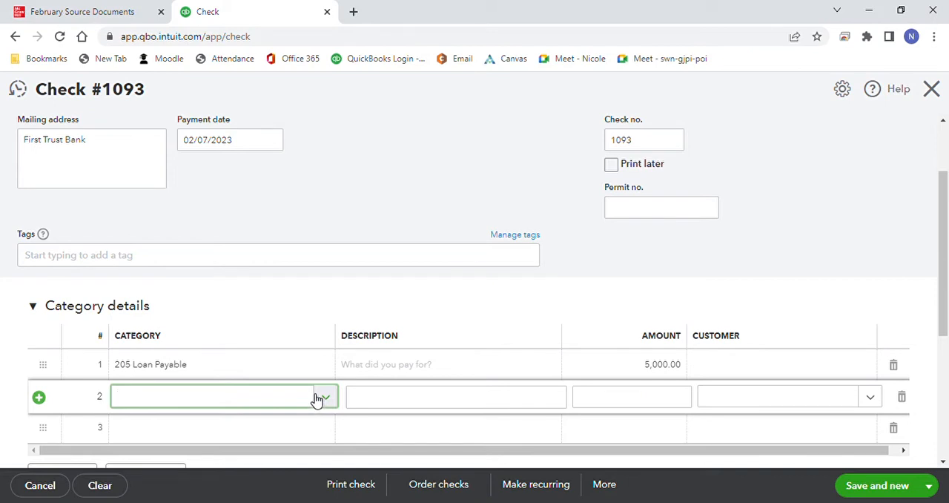
pyautogui.write('inter')
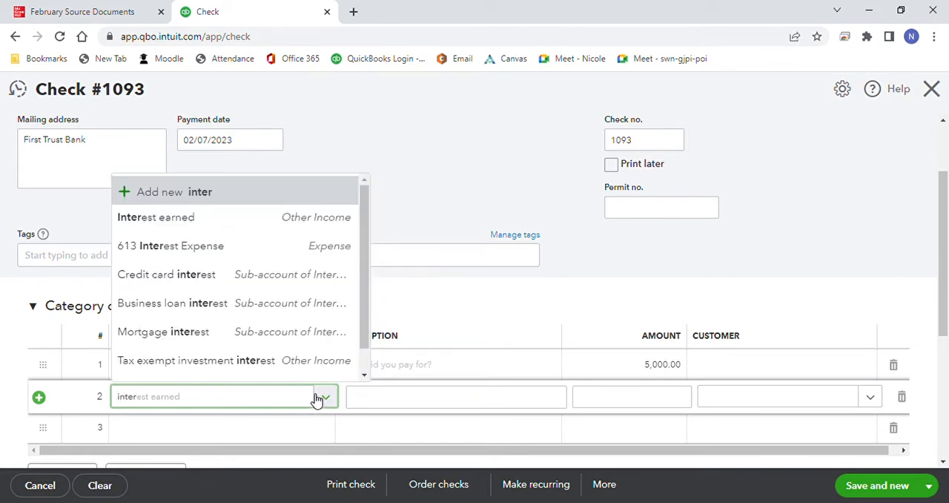
pyautogui.click(299, 255)
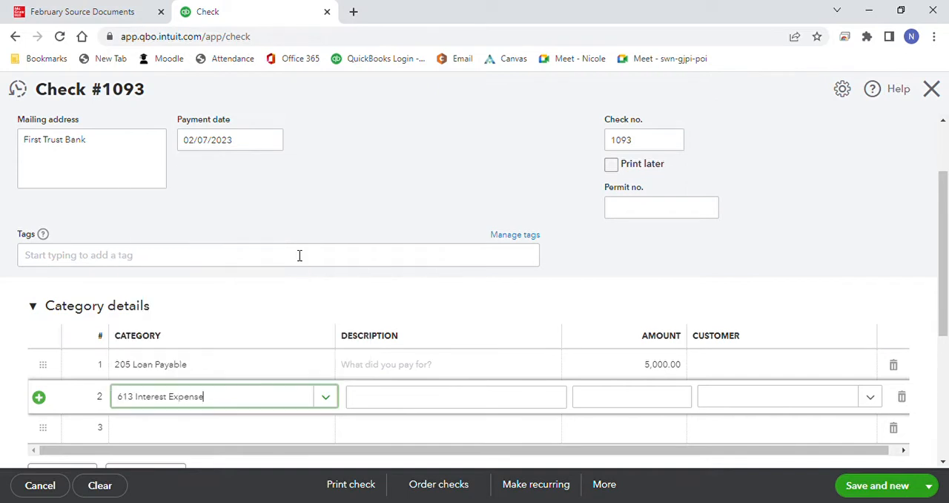
pyautogui.click(651, 406)
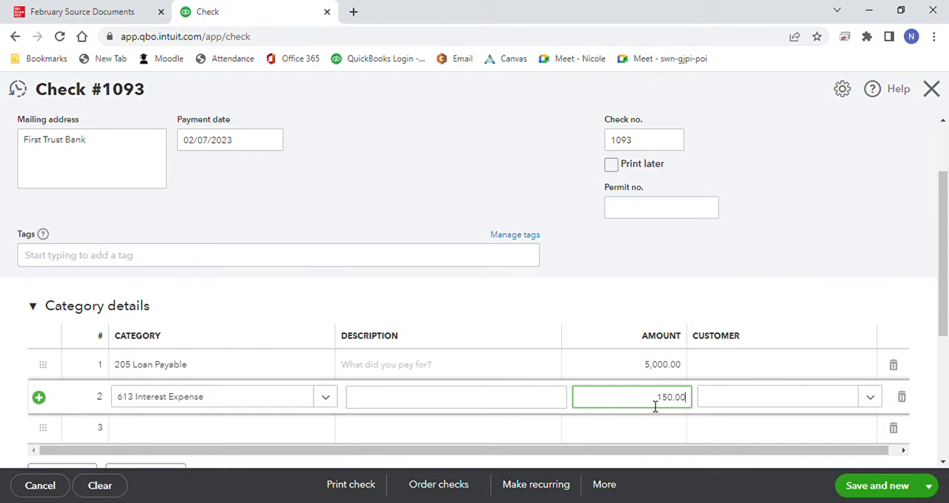
pyautogui.write('150.00')
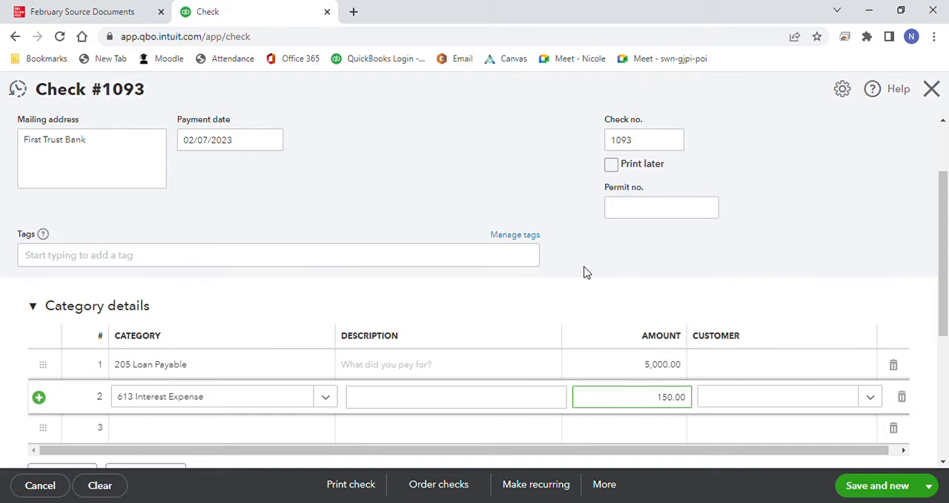
# Step: Compare check 1093 with the check register in the source documents, and save it with a new check started
pyautogui.click(76, 14)
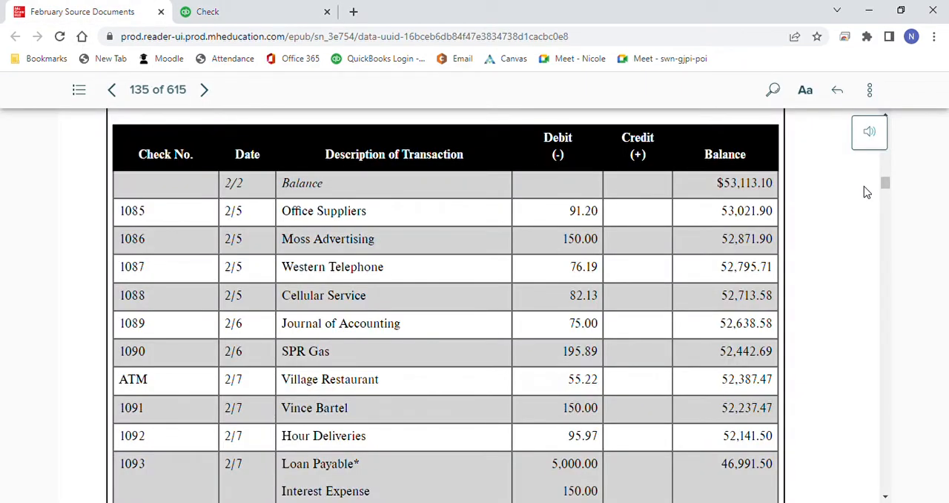
pyautogui.moveTo(885, 181)
pyautogui.mouseDown()
pyautogui.moveTo(885, 195)
pyautogui.moveTo(880, 188)
pyautogui.mouseUp()
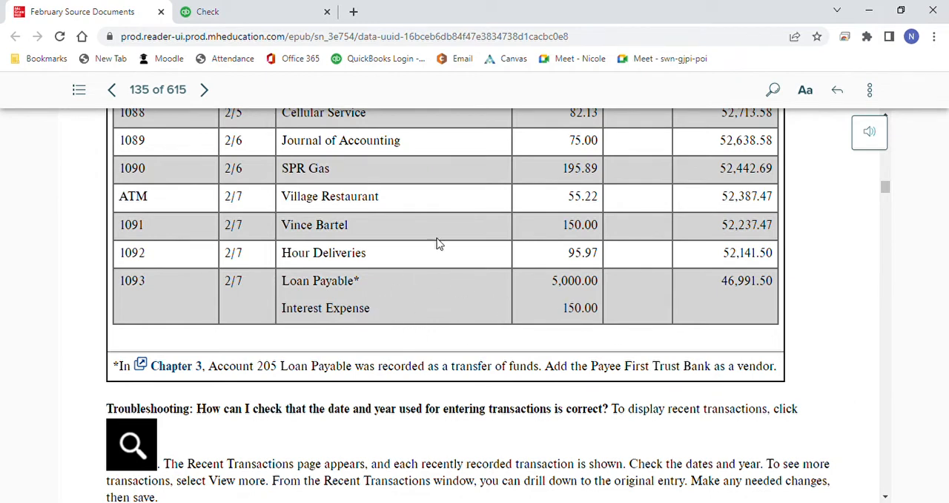
pyautogui.click(256, 18)
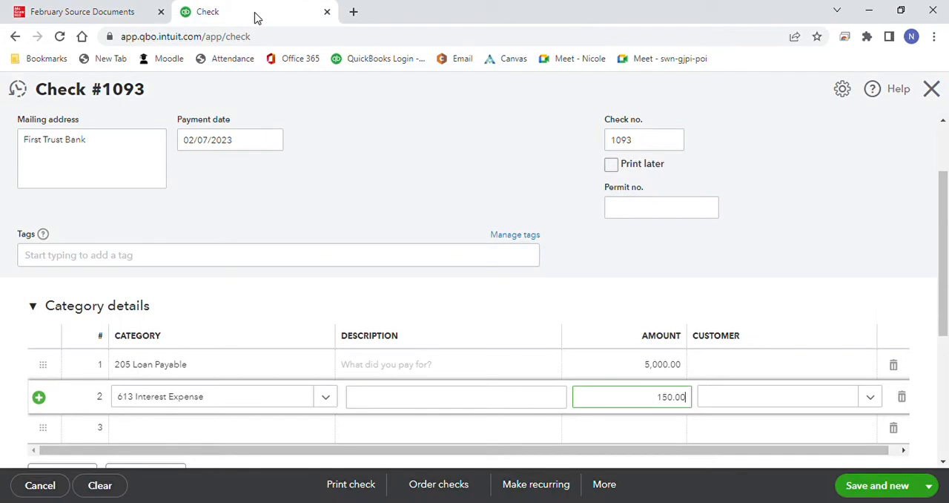
pyautogui.click(839, 228)
pyautogui.scroll(3, 935, 251)
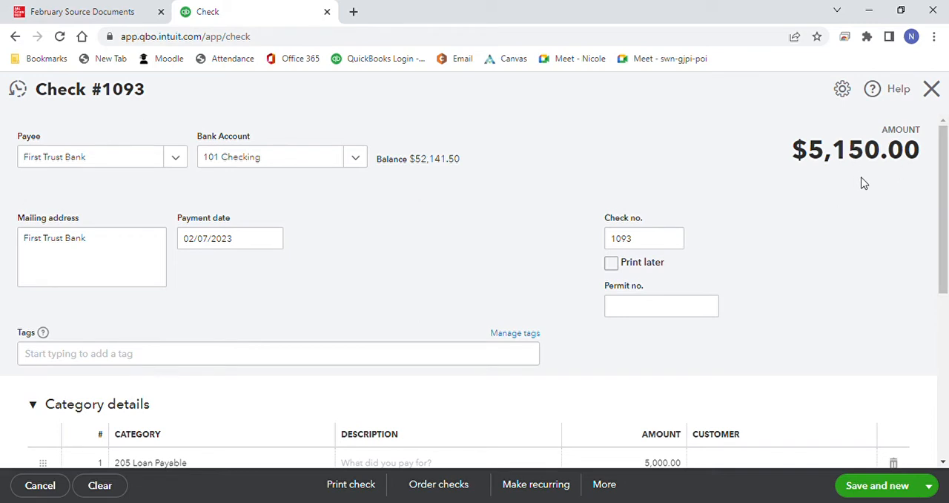
pyautogui.click(877, 486)
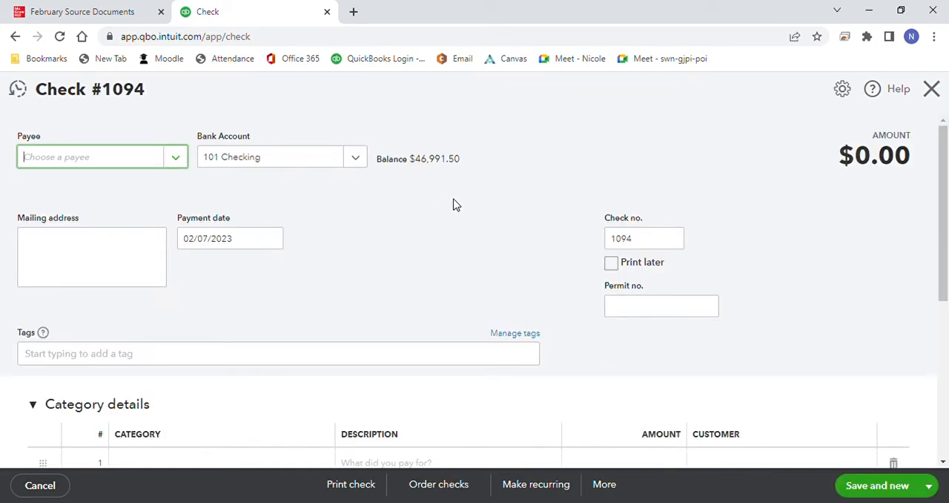
# Step: Reopen check 1092 from the recent checks, correct its payment date to 02/07/2023, and save it
pyautogui.click(136, 13)
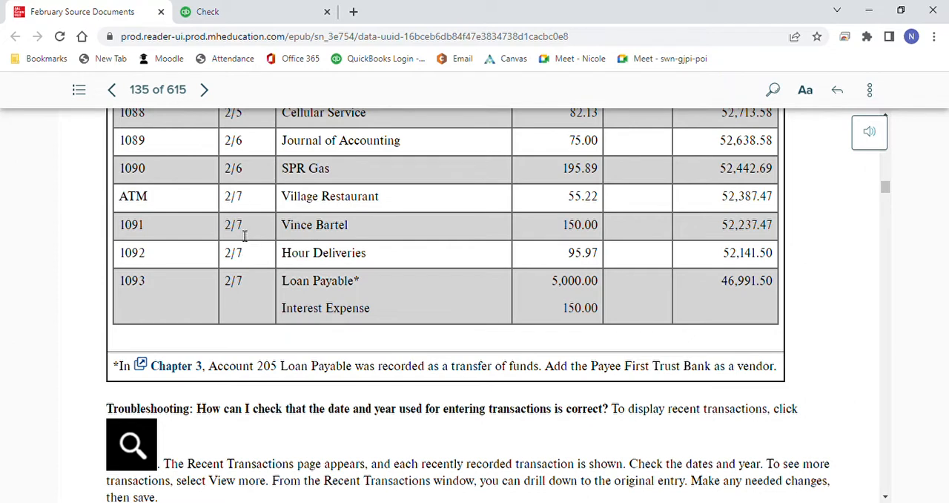
pyautogui.click(259, 13)
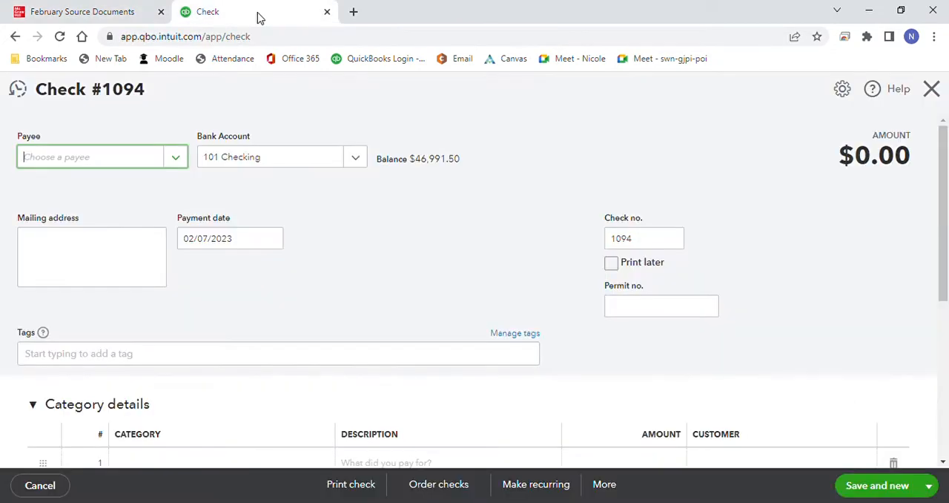
pyautogui.click(20, 90)
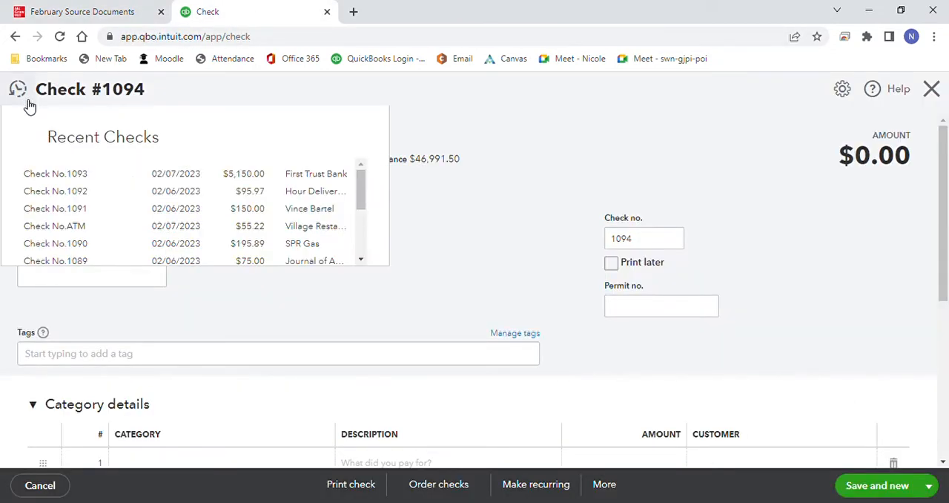
pyautogui.click(175, 195)
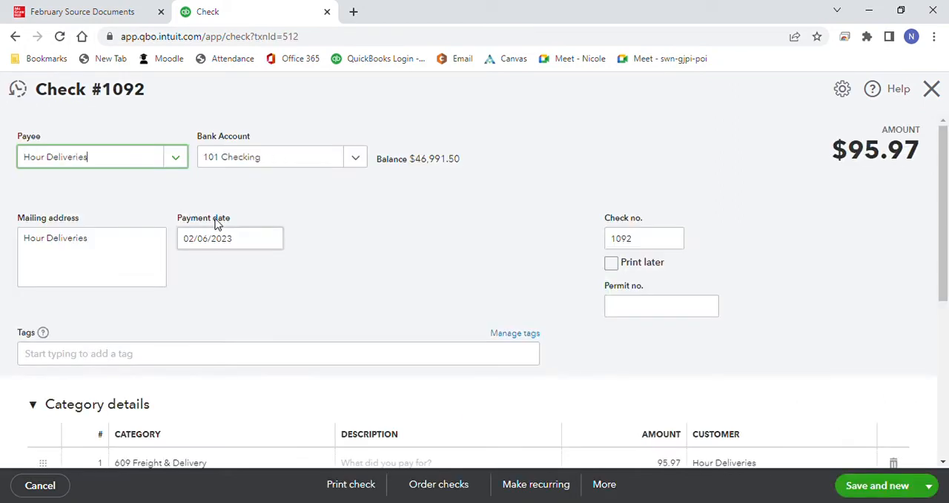
pyautogui.click(272, 237)
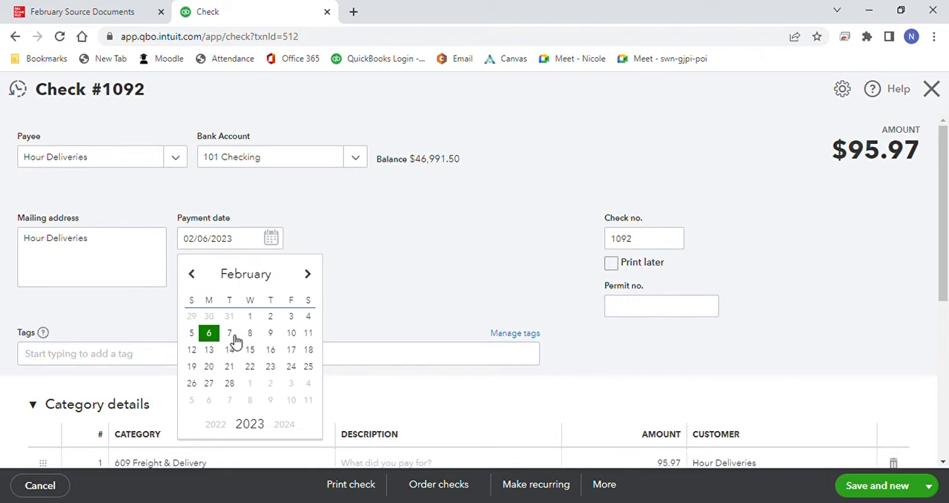
pyautogui.click(231, 336)
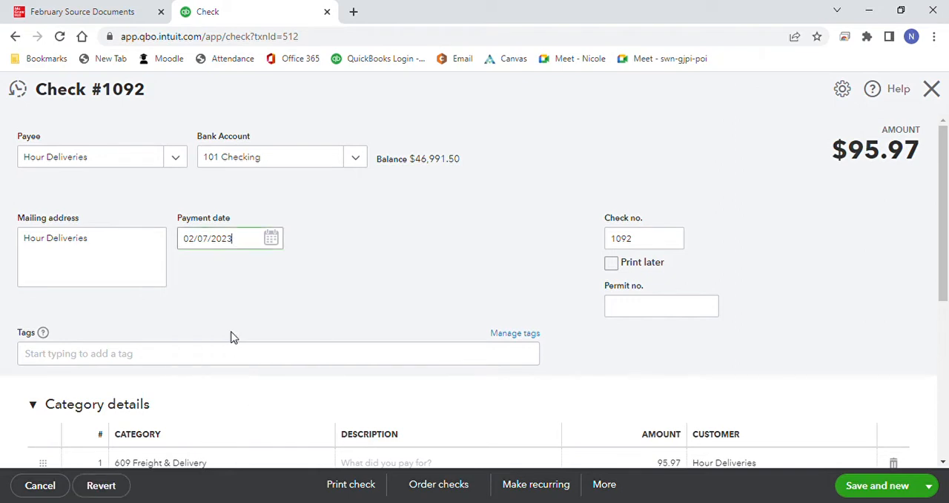
pyautogui.click(868, 484)
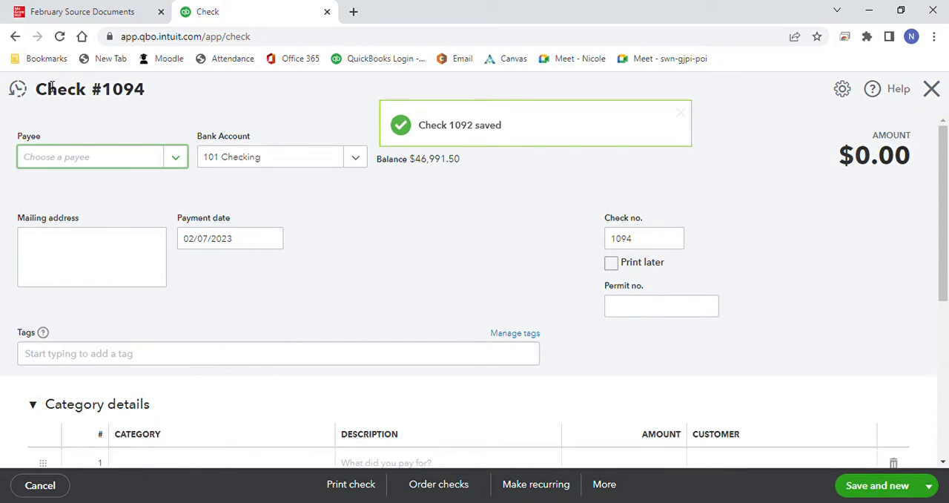
# Step: Reopen check 1091 from the recent checks, change its payment date to 02/07/2023, and save and close it
pyautogui.click(18, 93)
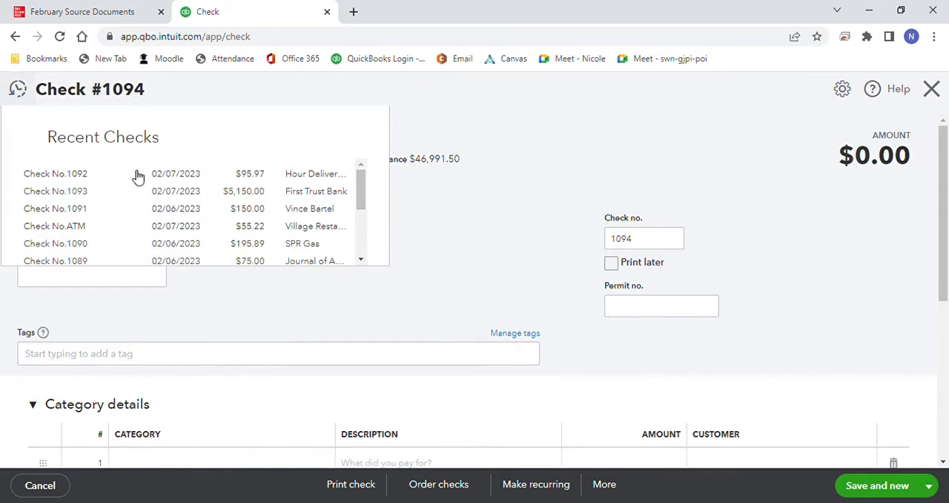
pyautogui.click(178, 212)
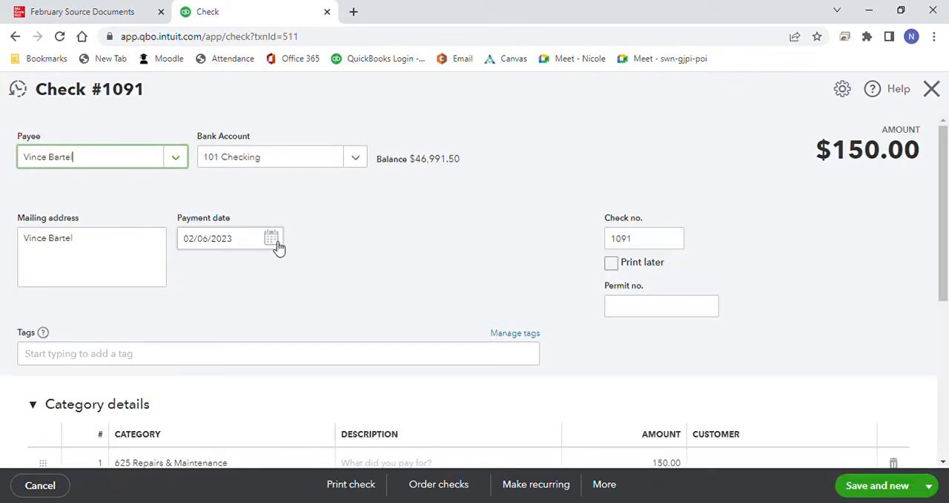
pyautogui.click(273, 239)
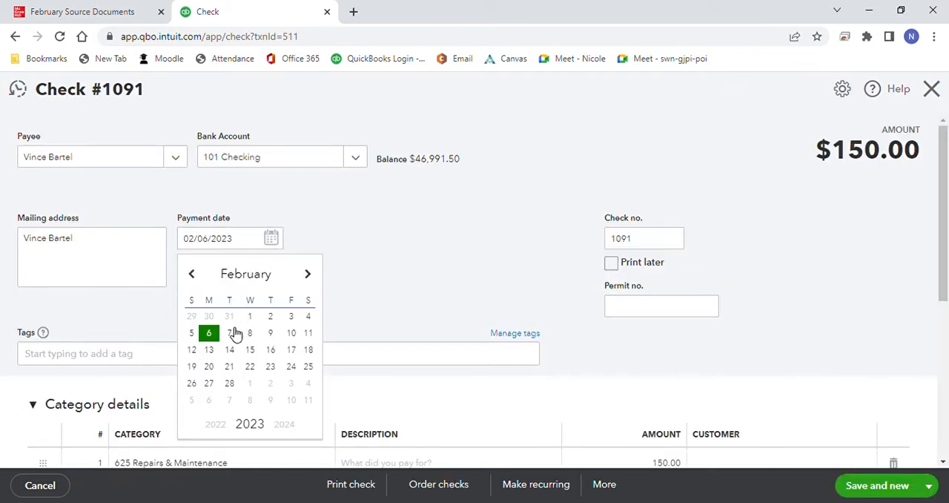
pyautogui.click(230, 333)
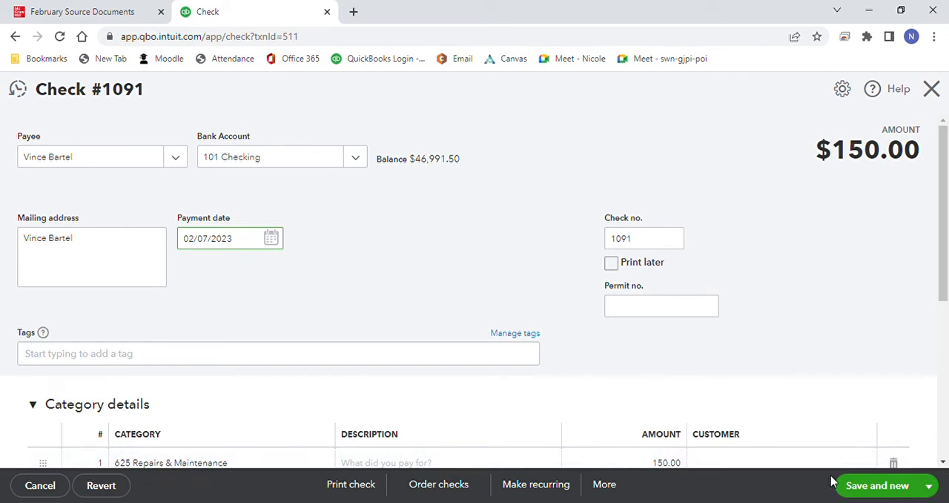
pyautogui.click(929, 485)
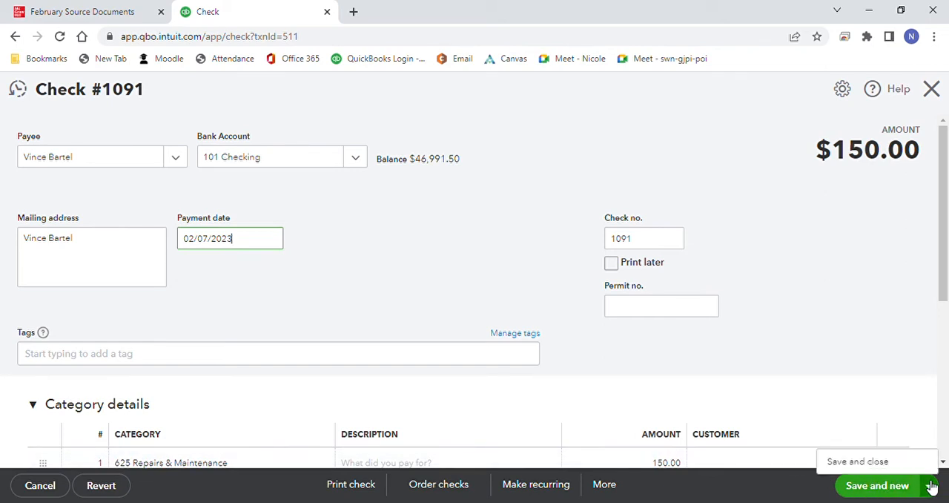
pyautogui.click(914, 467)
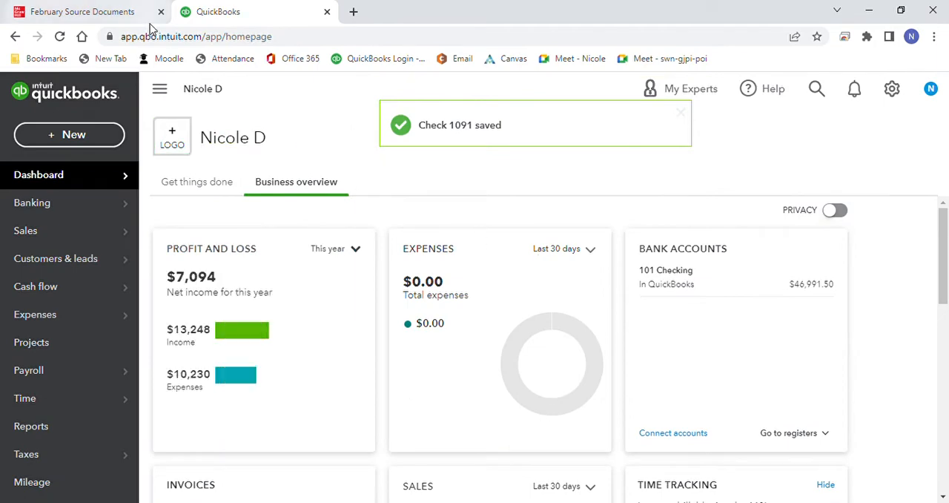
# Step: Consult the next bill in the source documents and start a new bill for CloudZ Channel with bill number CZ403
pyautogui.click(123, 10)
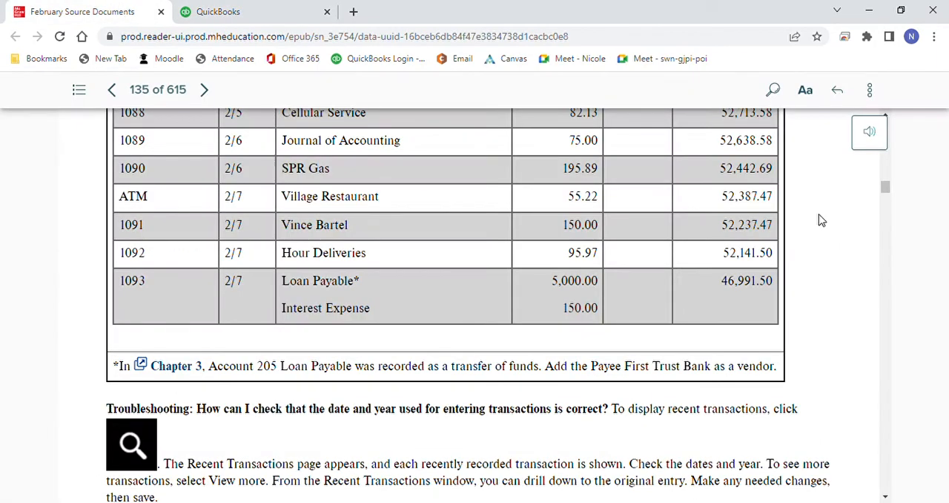
pyautogui.moveTo(885, 187); pyautogui.dragTo(885, 203)
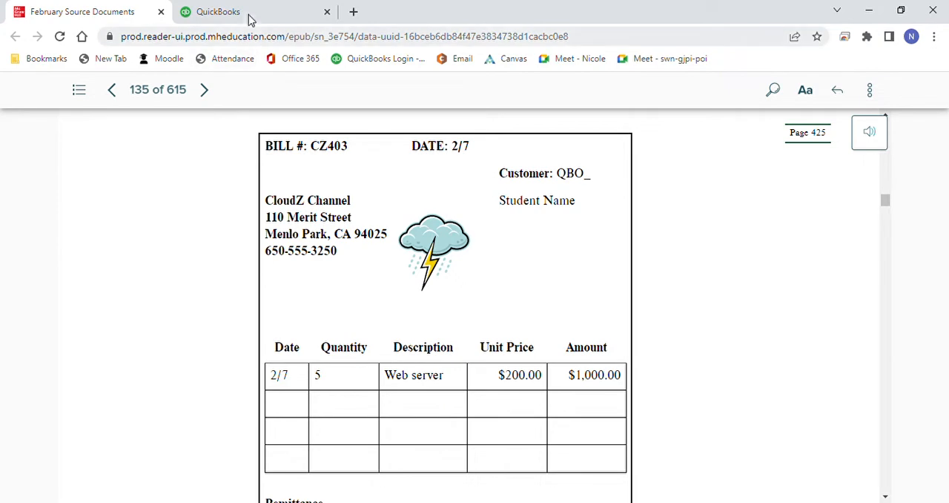
pyautogui.click(222, 11)
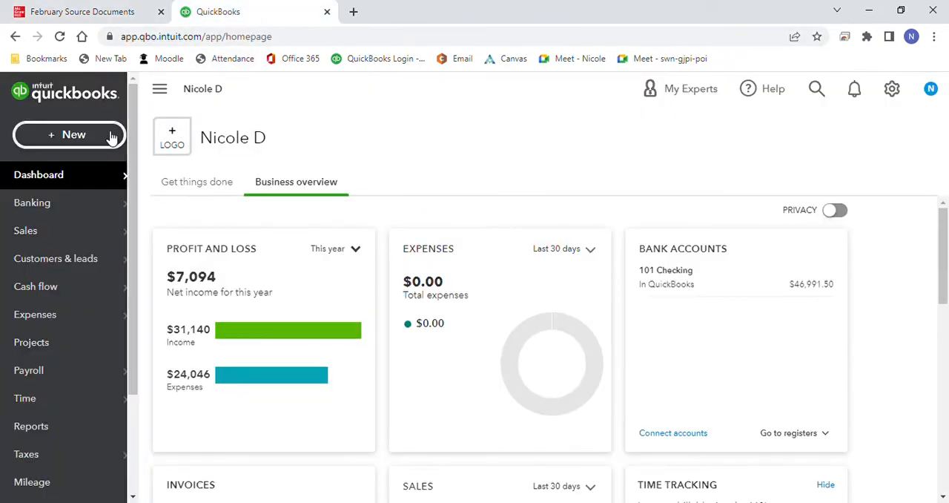
pyautogui.click(110, 138)
pyautogui.click(211, 268)
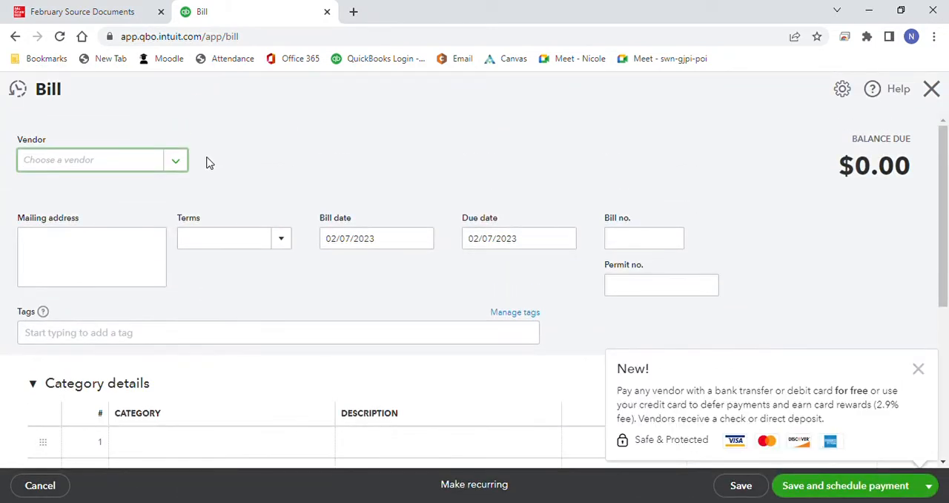
pyautogui.click(177, 161)
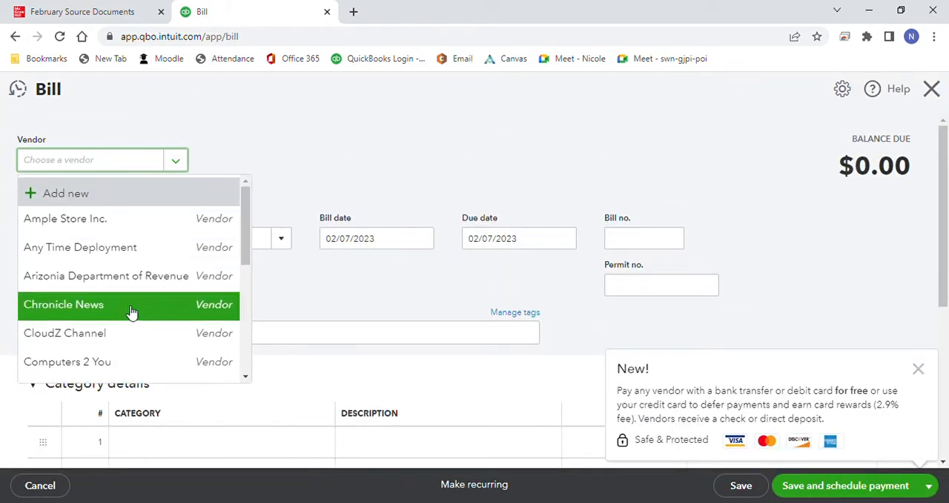
pyautogui.click(129, 332)
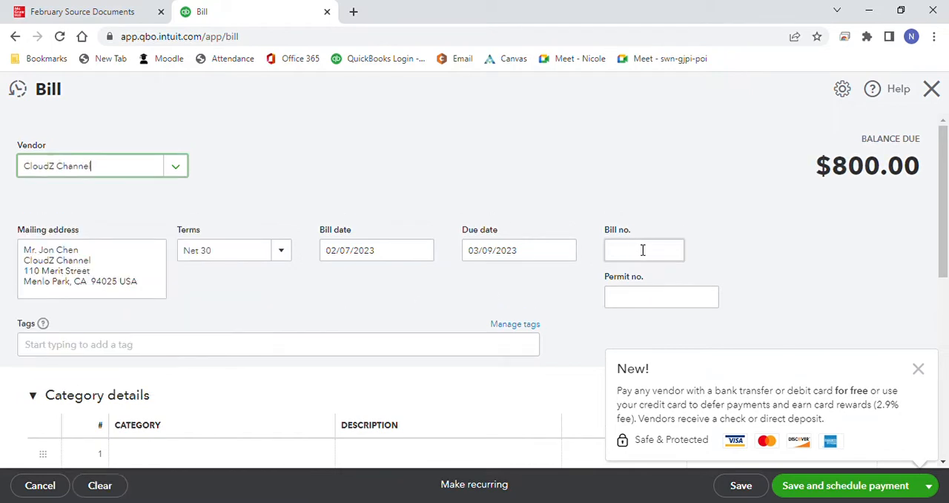
pyautogui.click(642, 252)
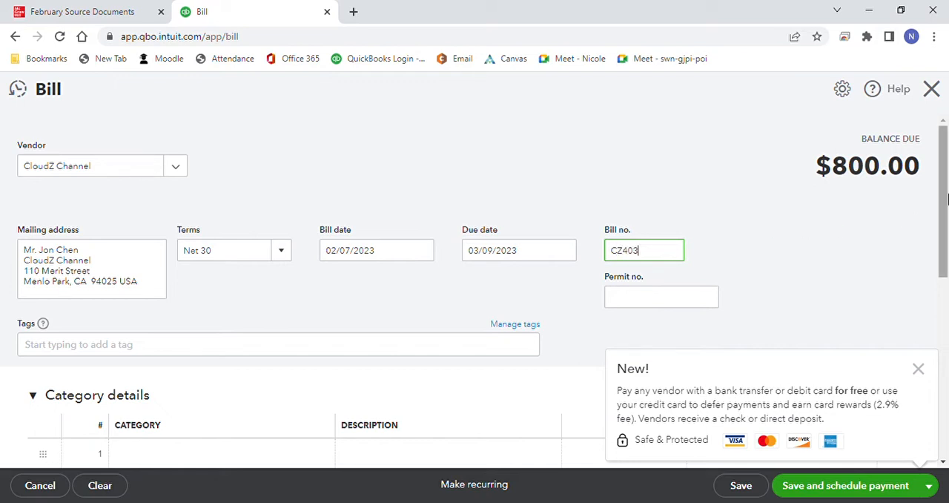
# Step: Set the Web server quantity on bill CZ403 to 5, and save and close the bill
pyautogui.moveTo(945, 204); pyautogui.dragTo(945, 306)
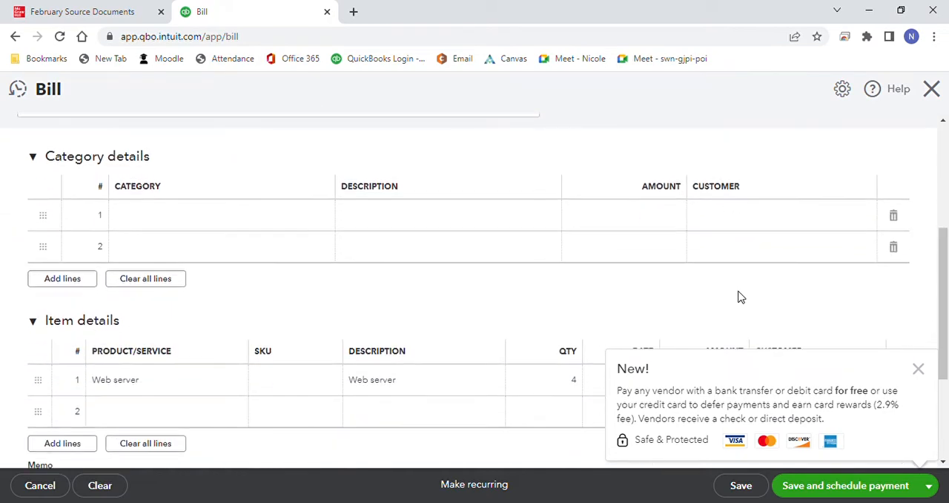
pyautogui.click(579, 383)
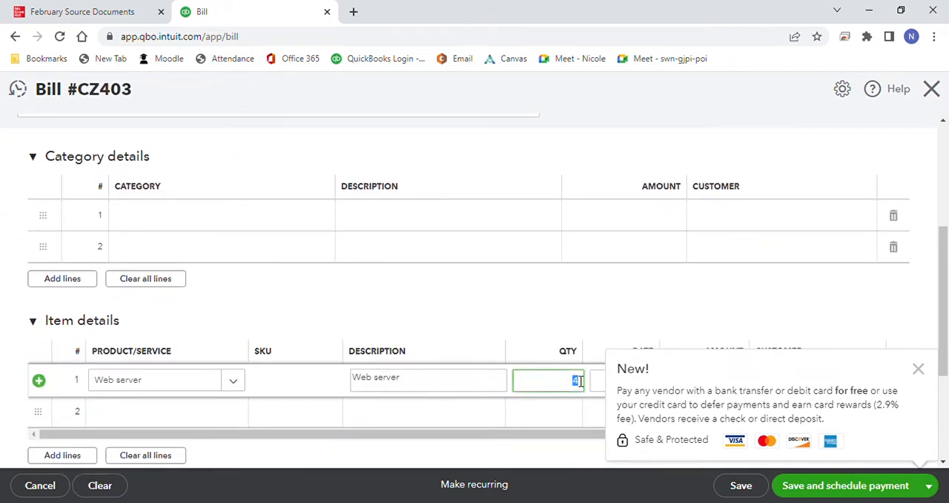
pyautogui.write('5')
pyautogui.click(886, 311)
pyautogui.click(918, 369)
pyautogui.moveTo(948, 304); pyautogui.dragTo(948, 389)
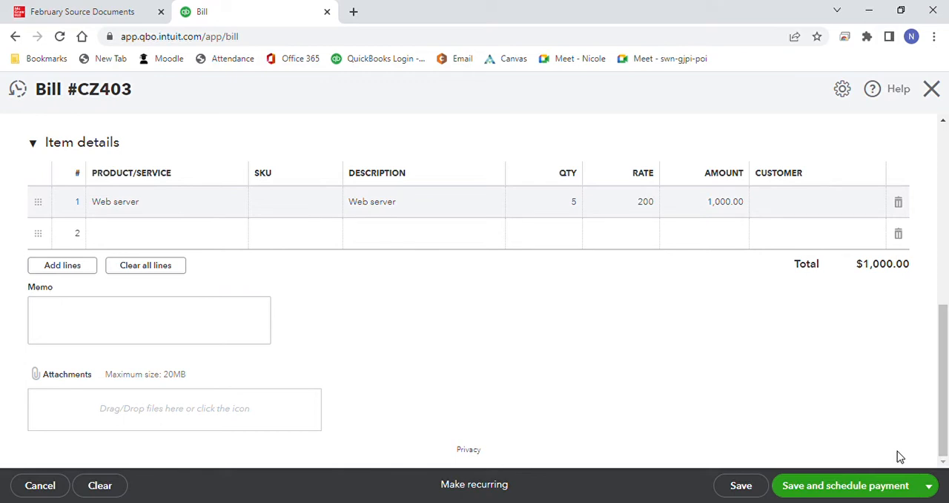
pyautogui.click(929, 486)
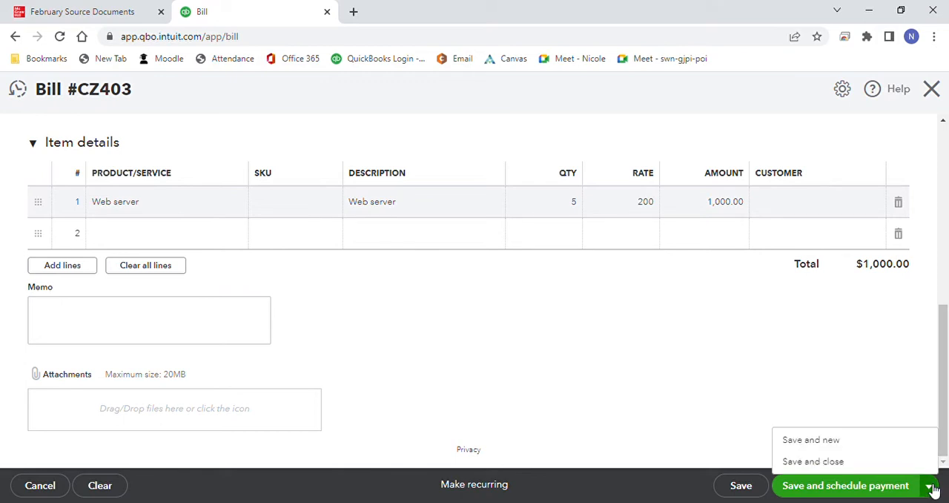
pyautogui.click(883, 461)
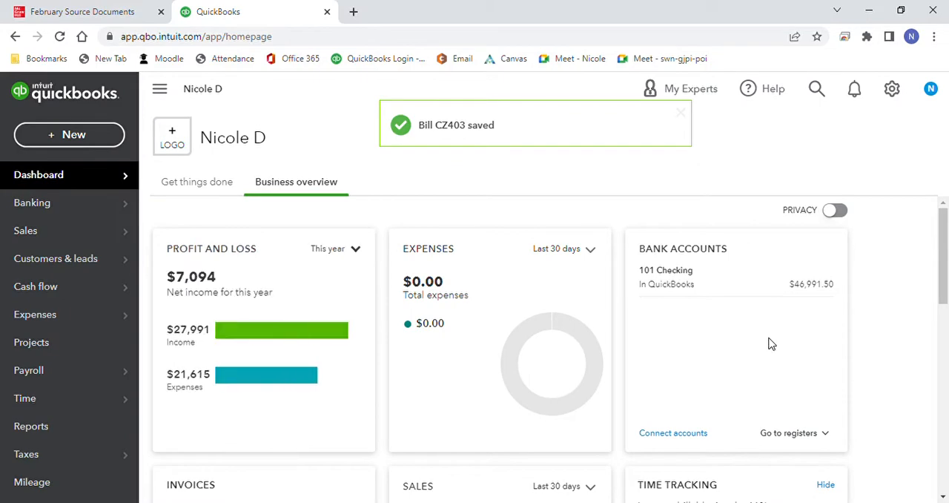
# Step: Consult the next sales invoice in the source documents and start a new invoice in QuickBooks for customer eBiz
pyautogui.click(115, 14)
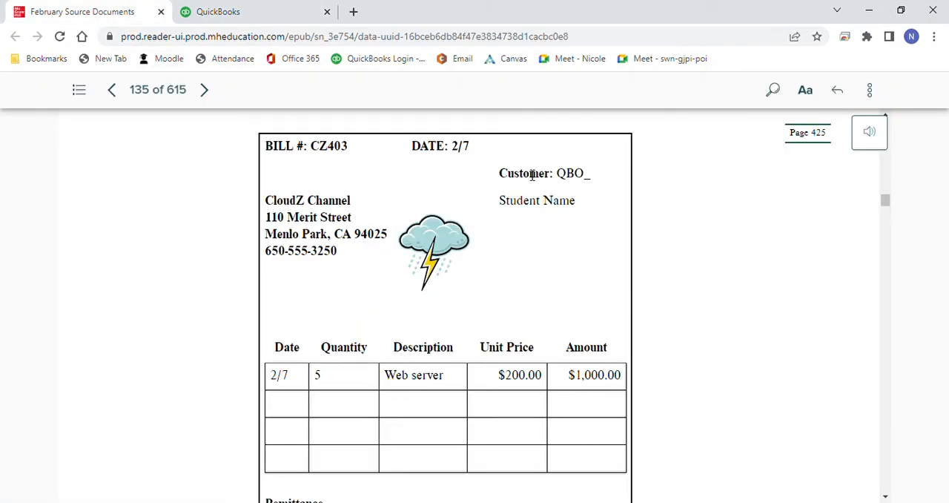
pyautogui.scroll(-8, 884, 201)
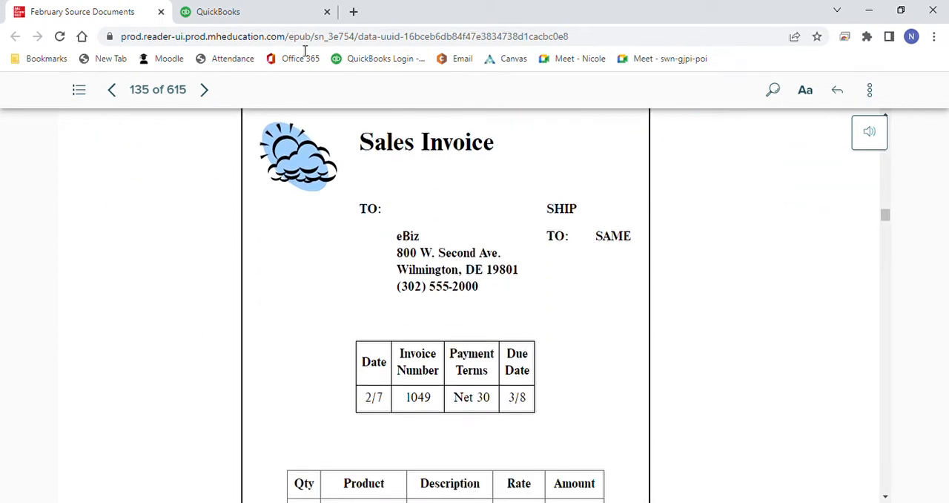
pyautogui.click(277, 18)
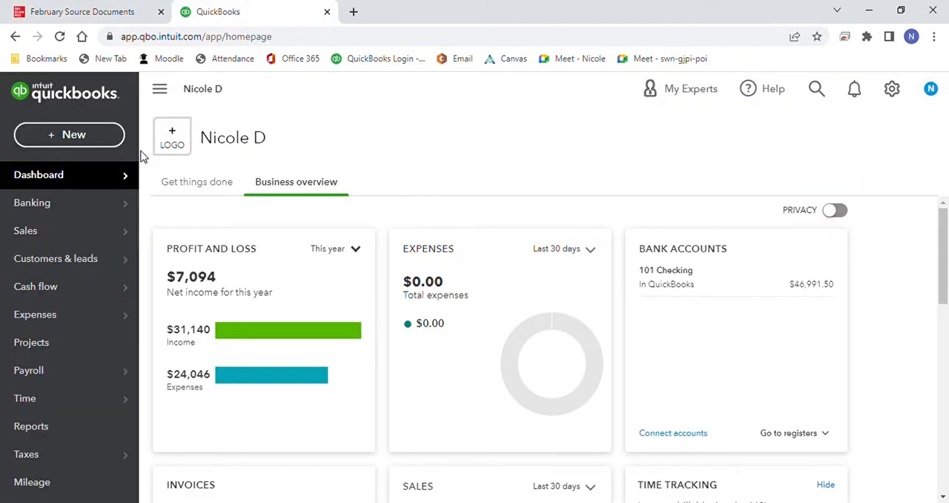
pyautogui.click(83, 142)
pyautogui.click(79, 216)
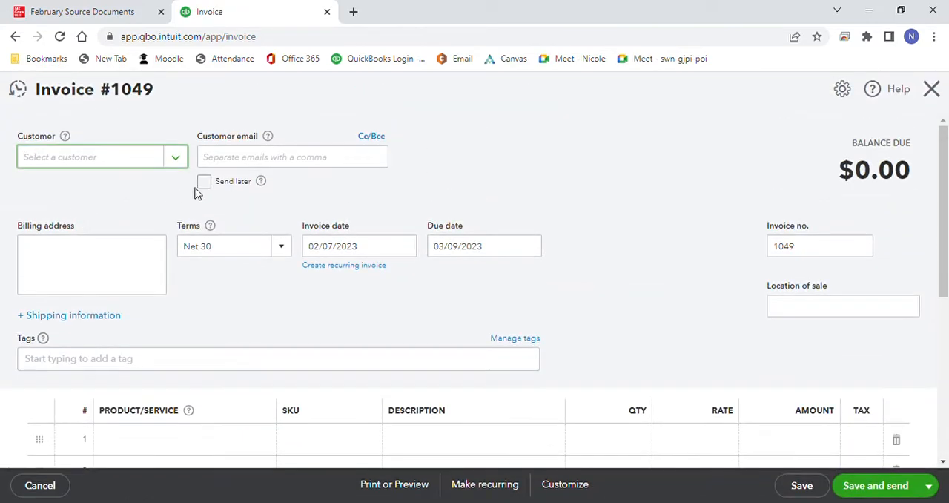
pyautogui.click(175, 157)
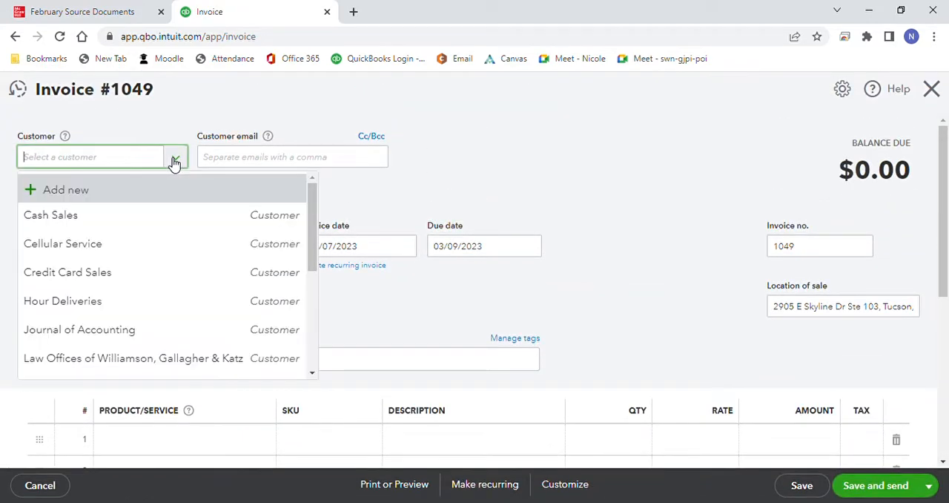
pyautogui.moveTo(314, 249); pyautogui.dragTo(312, 349)
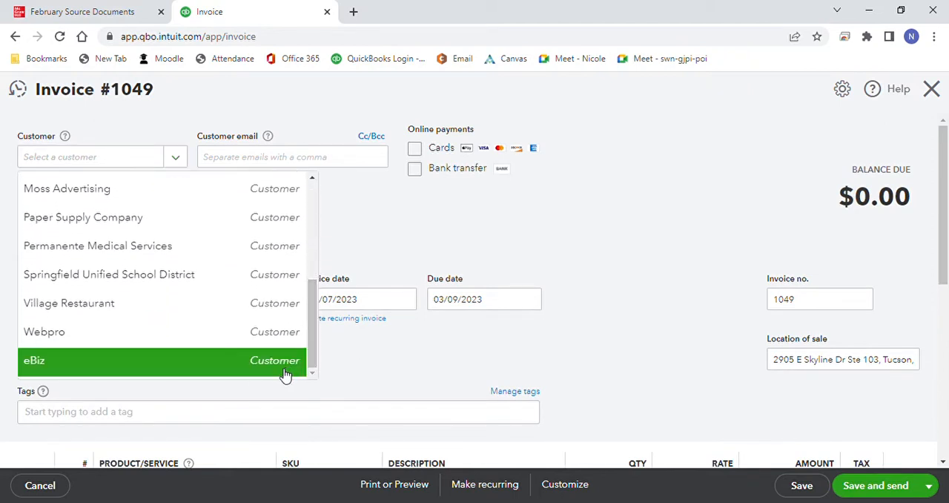
pyautogui.click(282, 367)
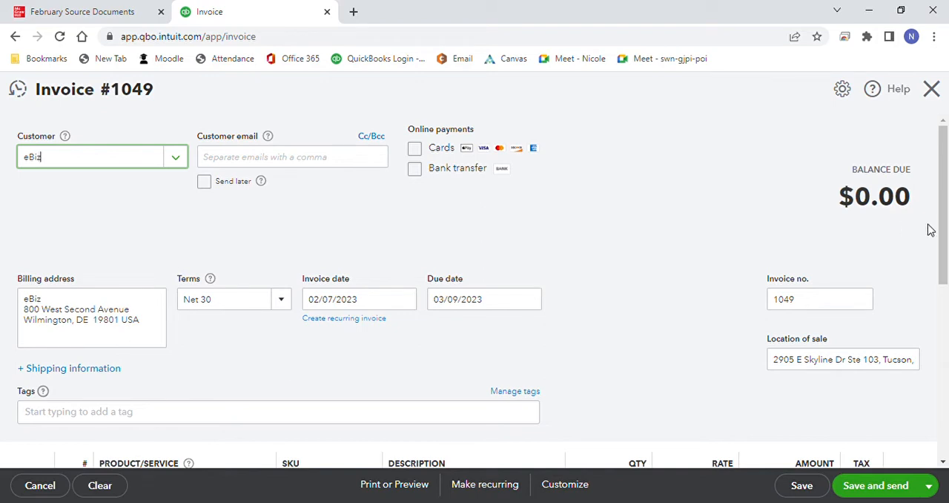
# Step: Add Data Storage with quantity 6 to eBiz invoice 1049, and save and close the invoice
pyautogui.moveTo(942, 229); pyautogui.dragTo(943, 276)
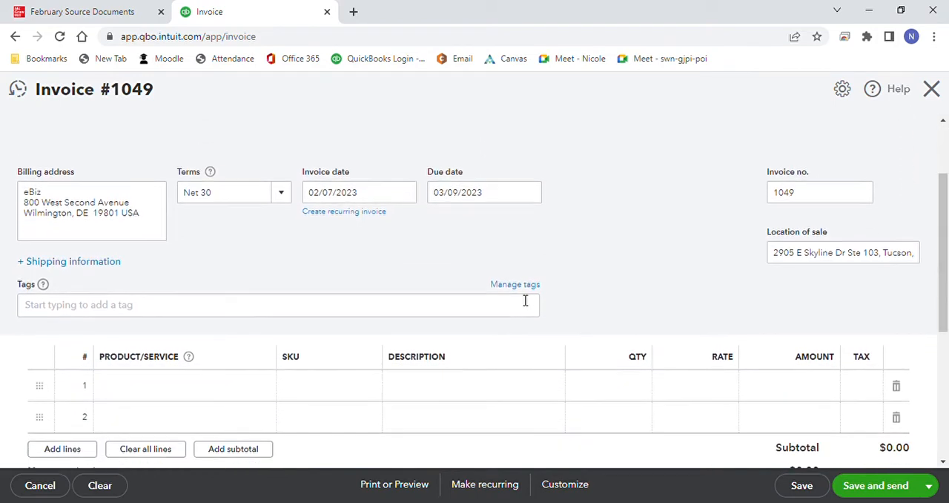
pyautogui.click(264, 393)
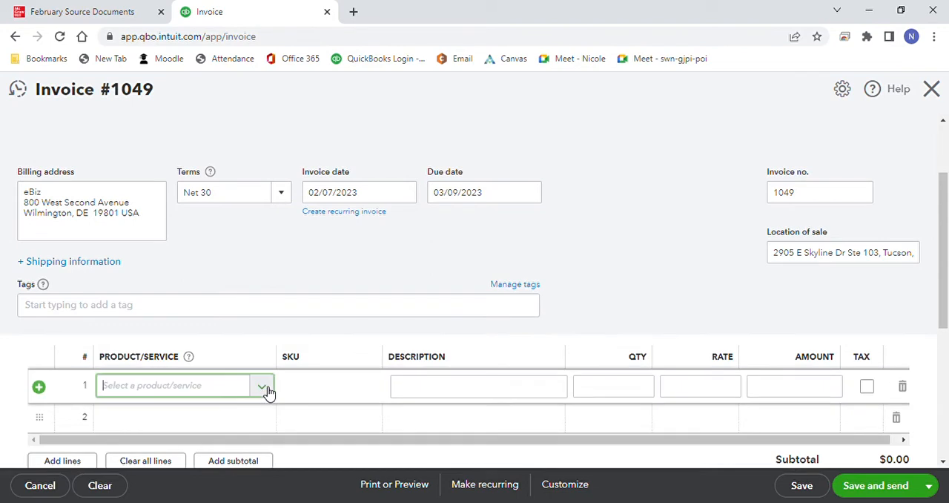
pyautogui.click(281, 274)
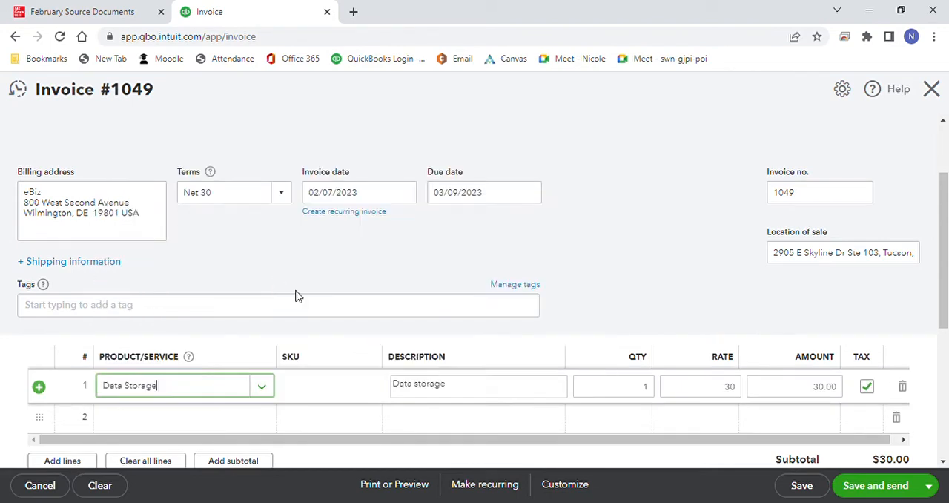
pyautogui.click(639, 388)
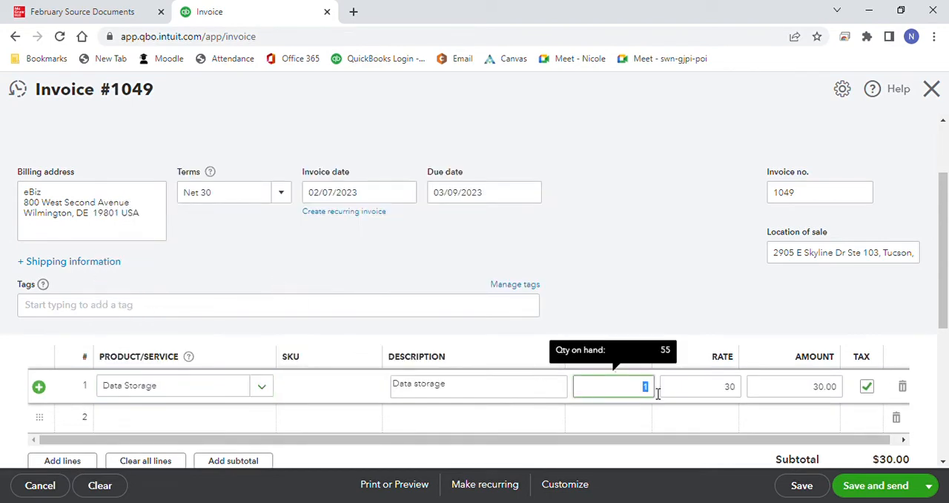
pyautogui.write('6')
pyautogui.click(669, 319)
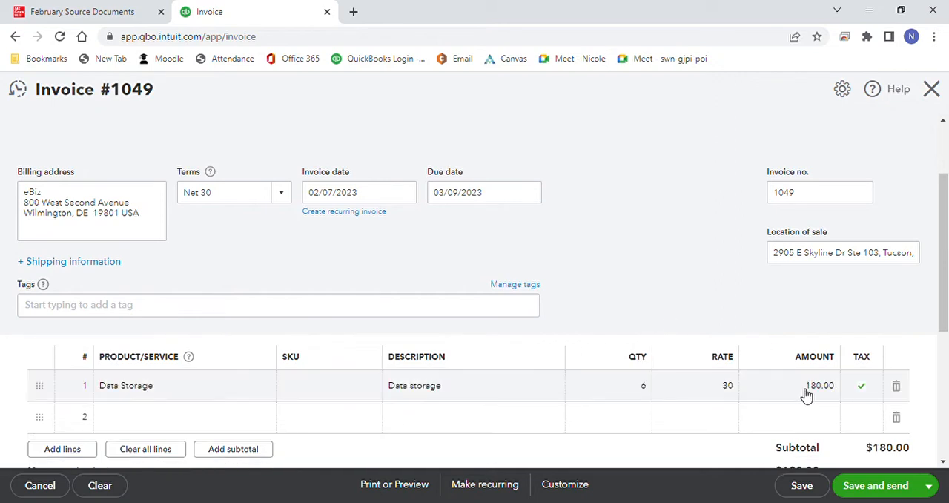
pyautogui.click(928, 485)
pyautogui.click(873, 441)
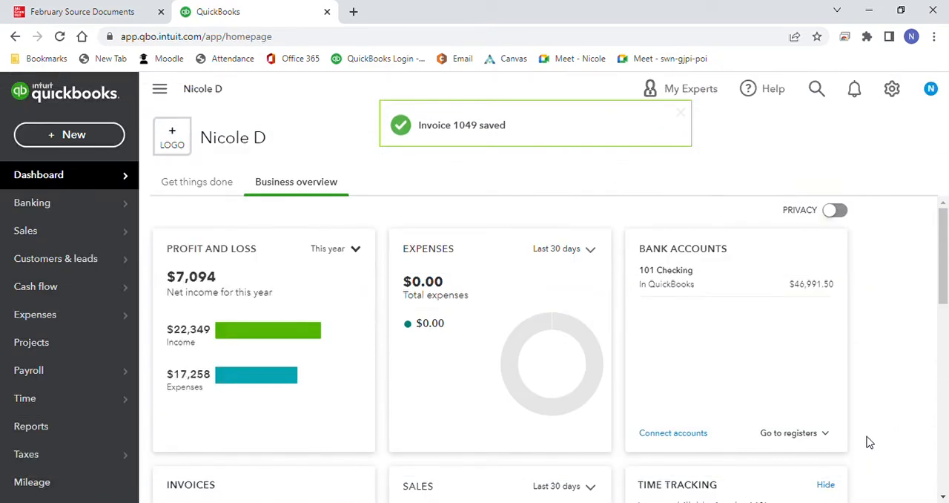
# Step: Start a new bill for Ample Store Inc. dated 02/09/2023 with bill number AS401
pyautogui.click(85, 139)
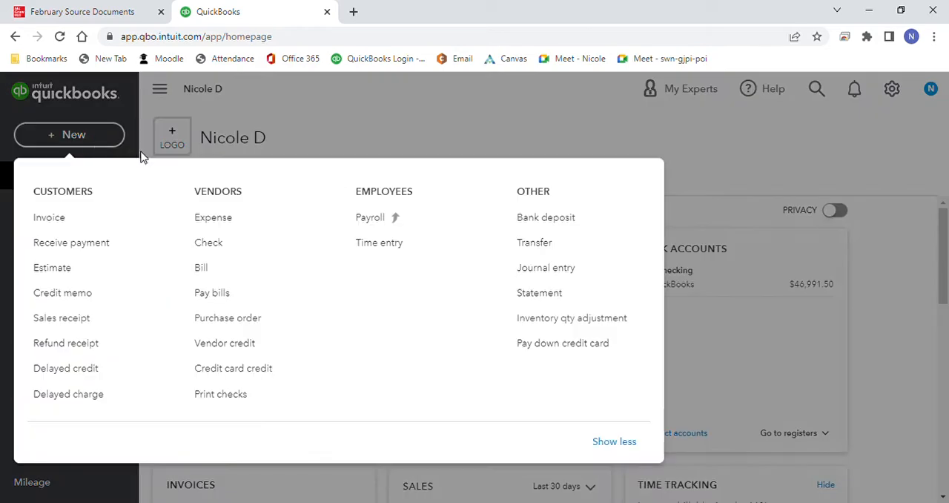
pyautogui.click(219, 274)
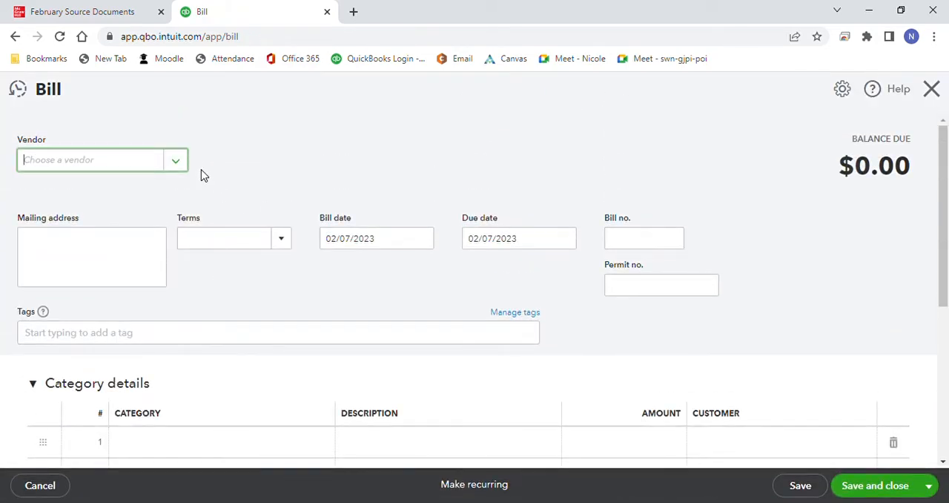
pyautogui.click(184, 166)
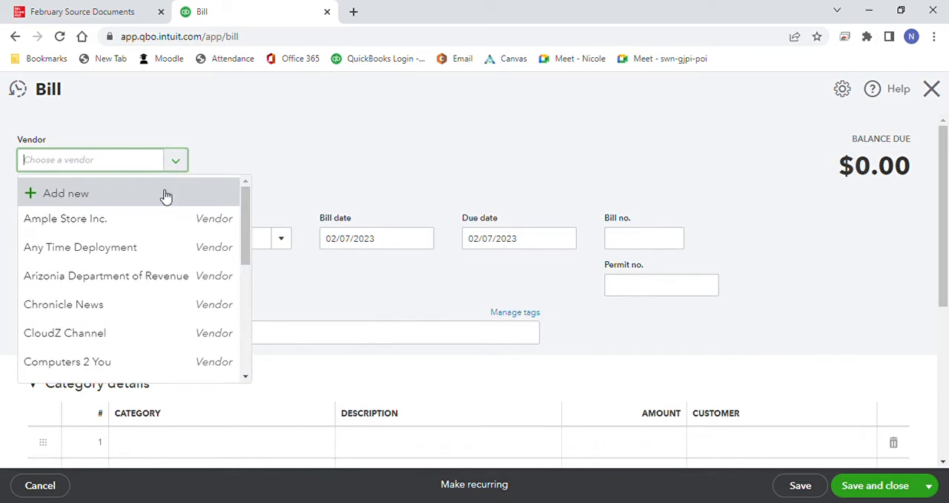
pyautogui.click(138, 224)
pyautogui.click(423, 249)
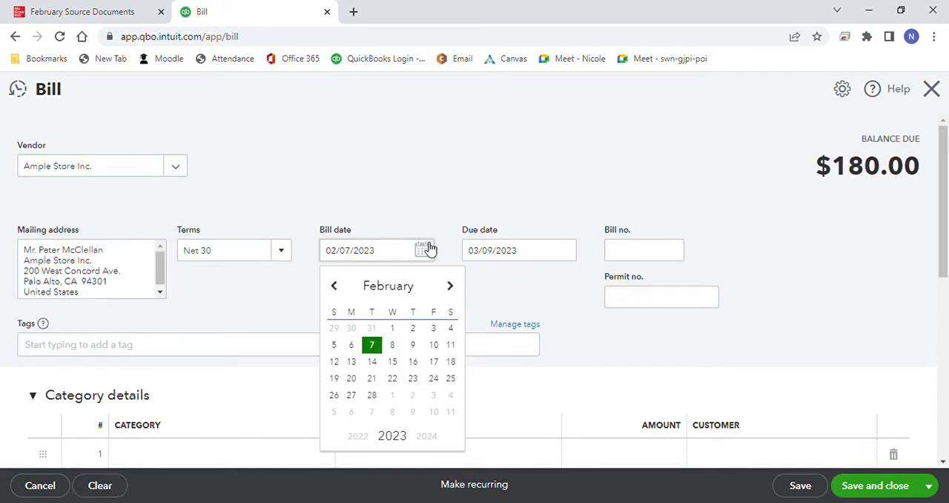
pyautogui.click(413, 345)
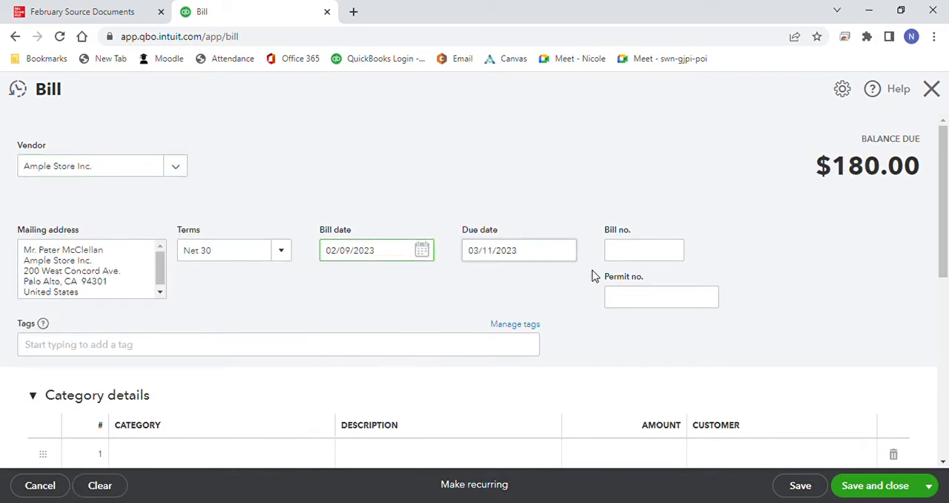
pyautogui.click(638, 255)
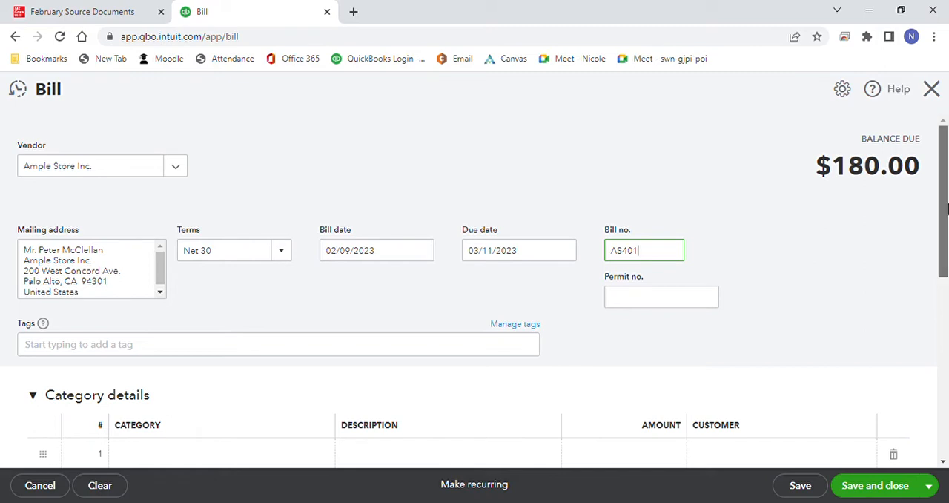
# Step: Set the Data Storage quantity on bill AS401 to 20, and save and close the bill
pyautogui.moveTo(944, 211); pyautogui.dragTo(940, 322)
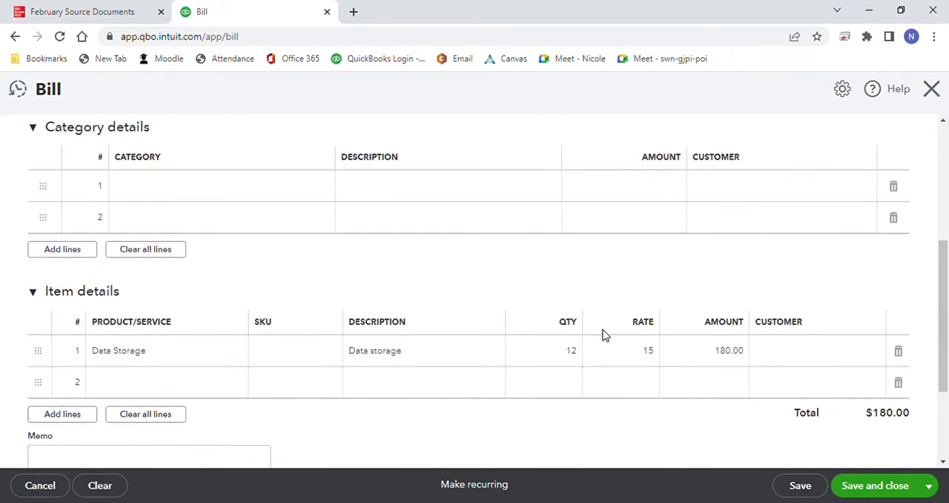
pyautogui.click(585, 355)
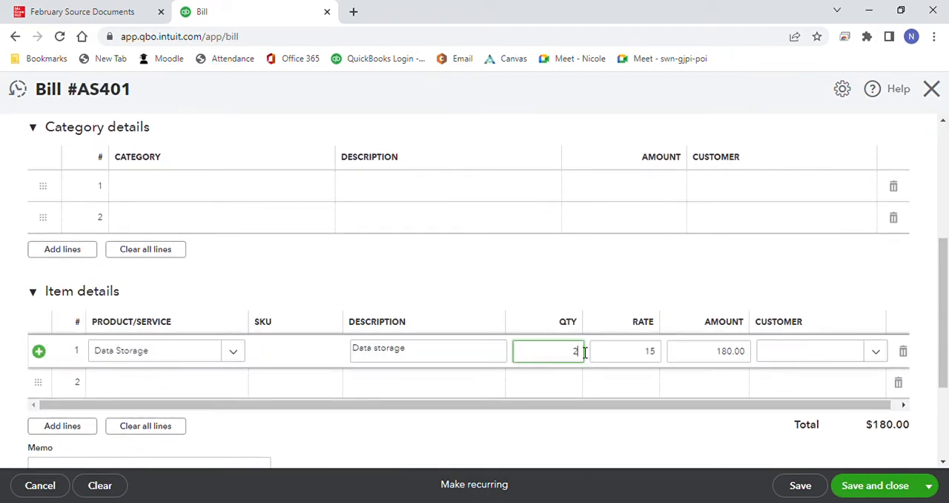
pyautogui.click(612, 306)
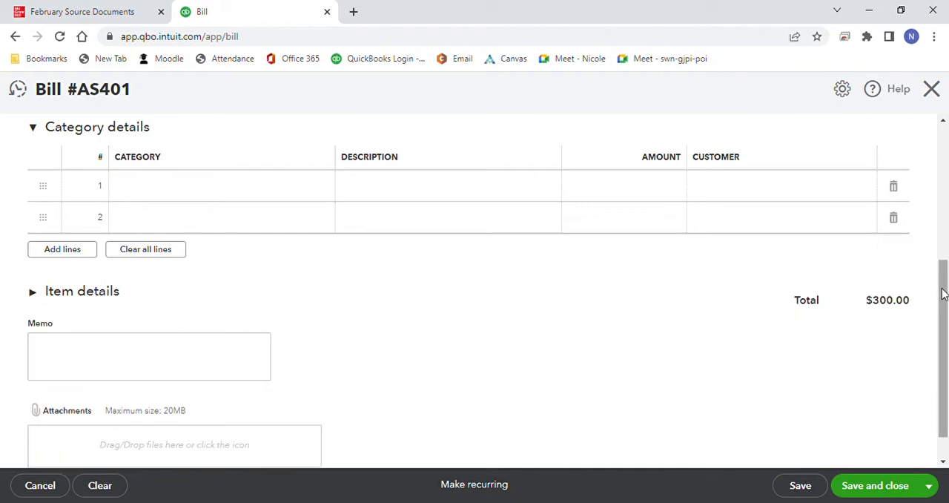
pyautogui.moveTo(943, 292); pyautogui.dragTo(944, 320)
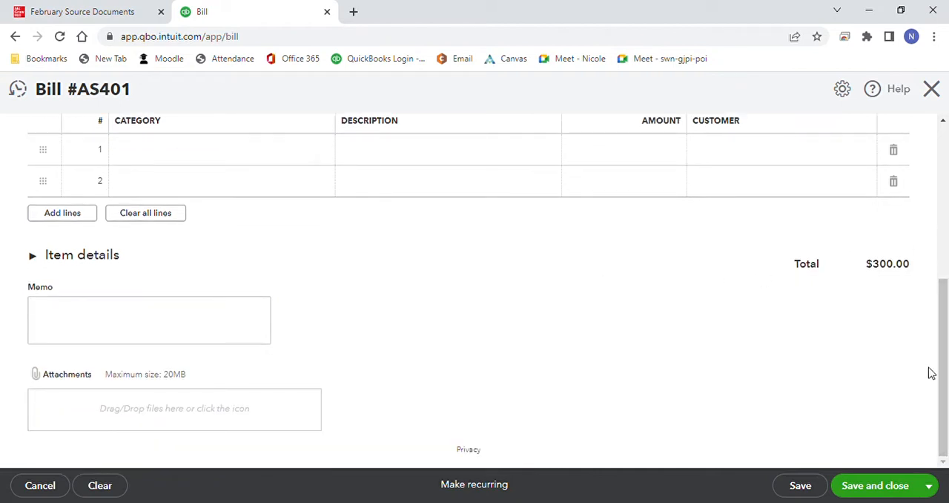
pyautogui.click(858, 484)
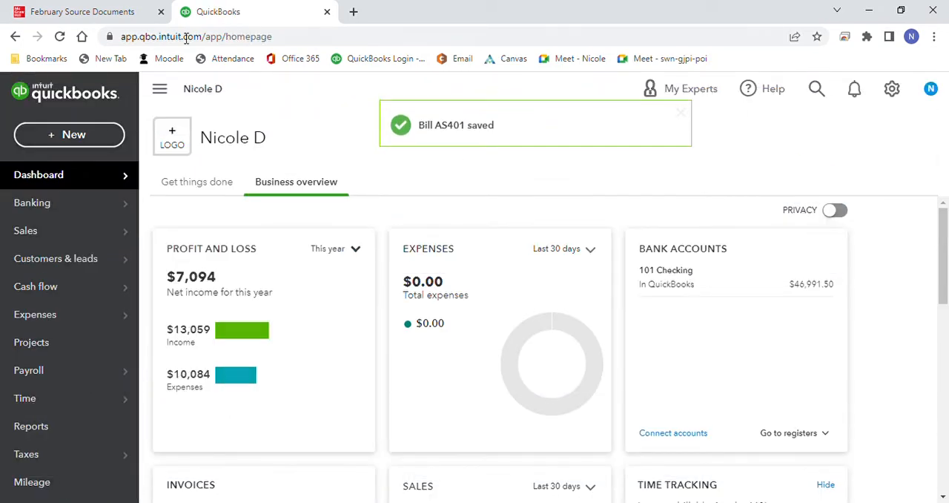
# Step: Consult the vendor payments memo in the source documents and open Pay Bills in QuickBooks
pyautogui.click(119, 10)
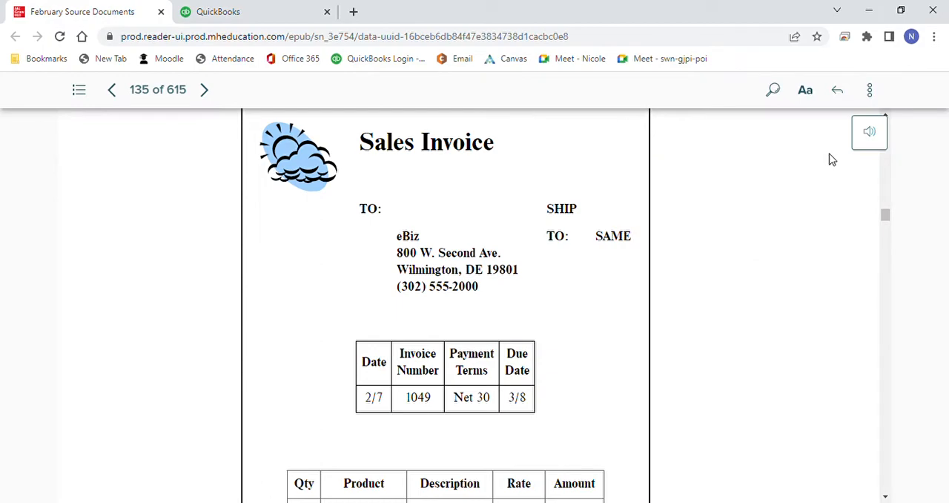
pyautogui.moveTo(885, 217); pyautogui.dragTo(887, 250)
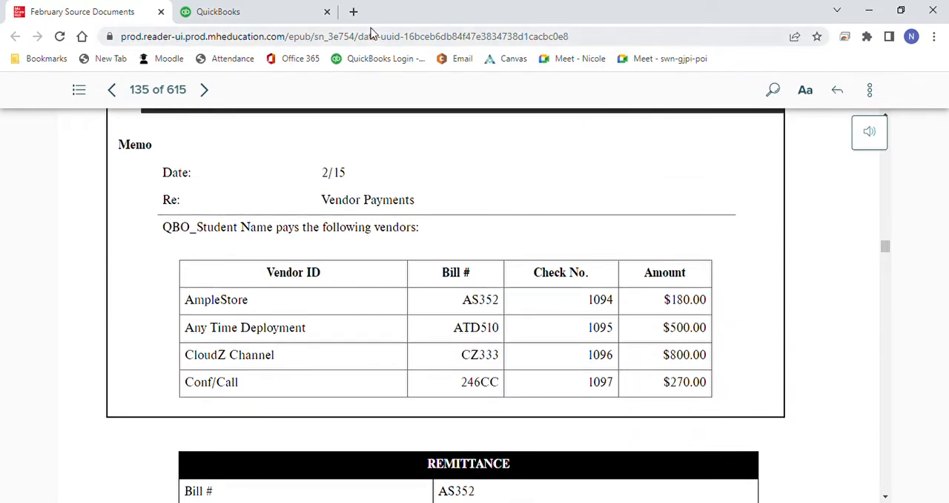
pyautogui.click(273, 13)
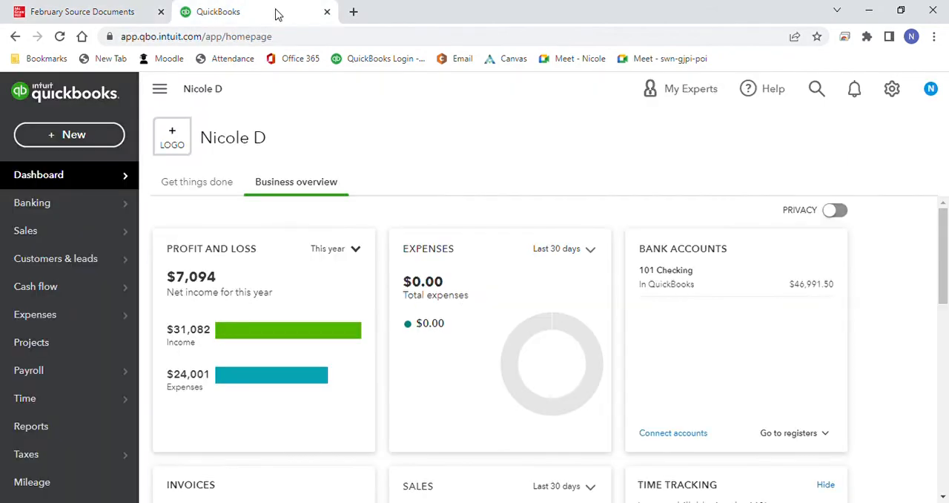
pyautogui.click(112, 130)
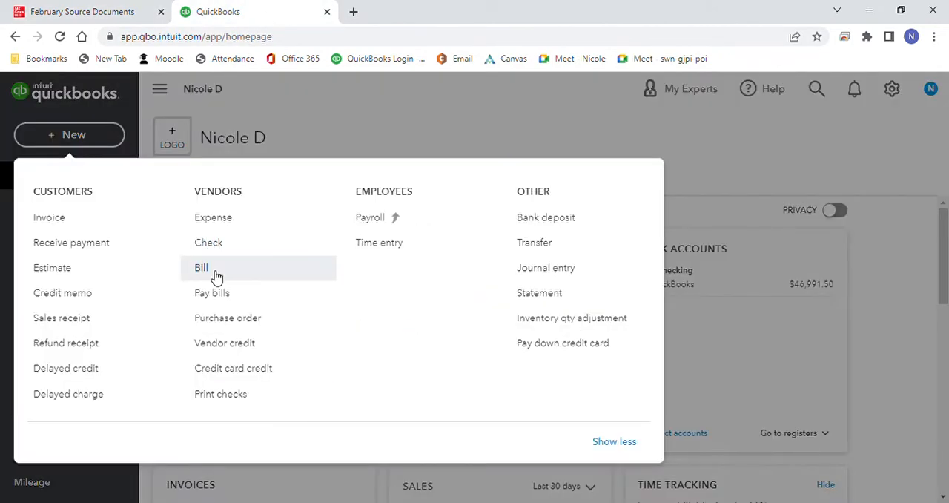
pyautogui.click(217, 293)
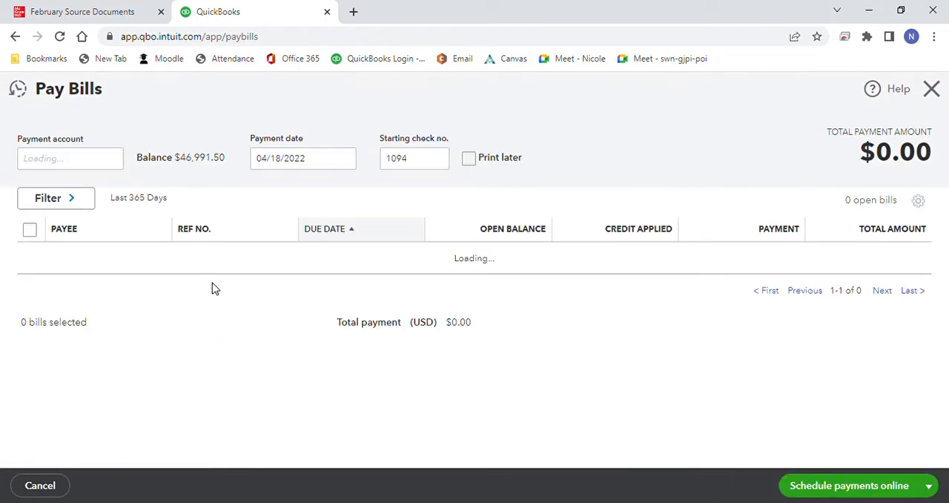
# Step: Set the payment date for the bill payments to 02/15/2023
pyautogui.click(409, 161)
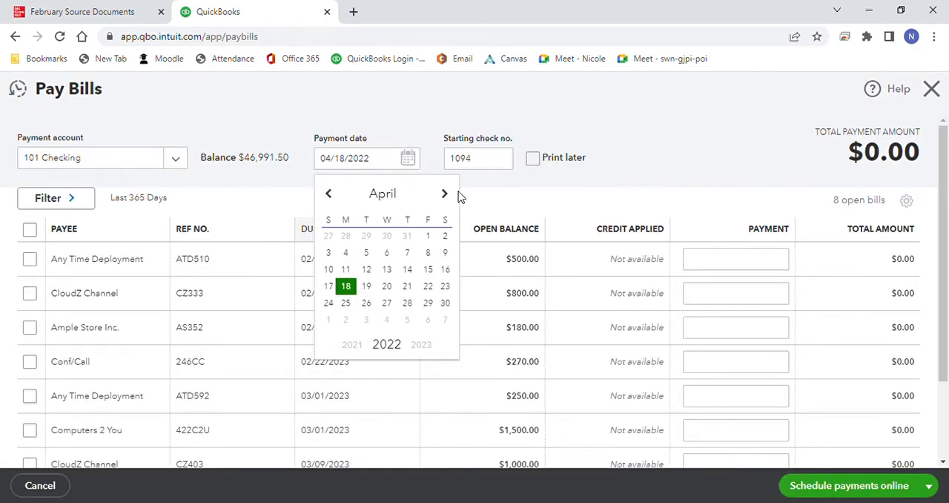
pyautogui.click(445, 196)
pyautogui.click(445, 196)
pyautogui.click(445, 196)
pyautogui.click(446, 196)
pyautogui.click(446, 197)
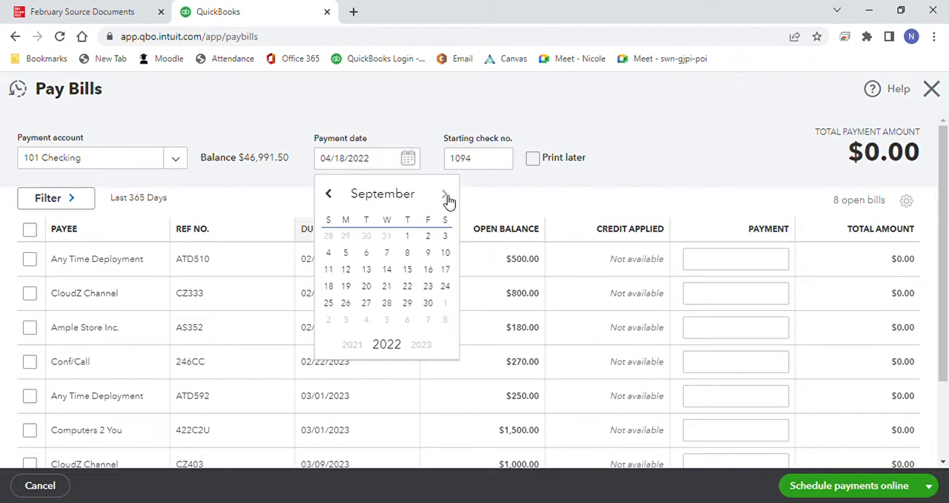
pyautogui.click(446, 197)
pyautogui.click(446, 196)
pyautogui.click(446, 196)
pyautogui.click(445, 196)
pyautogui.click(445, 197)
pyautogui.click(446, 196)
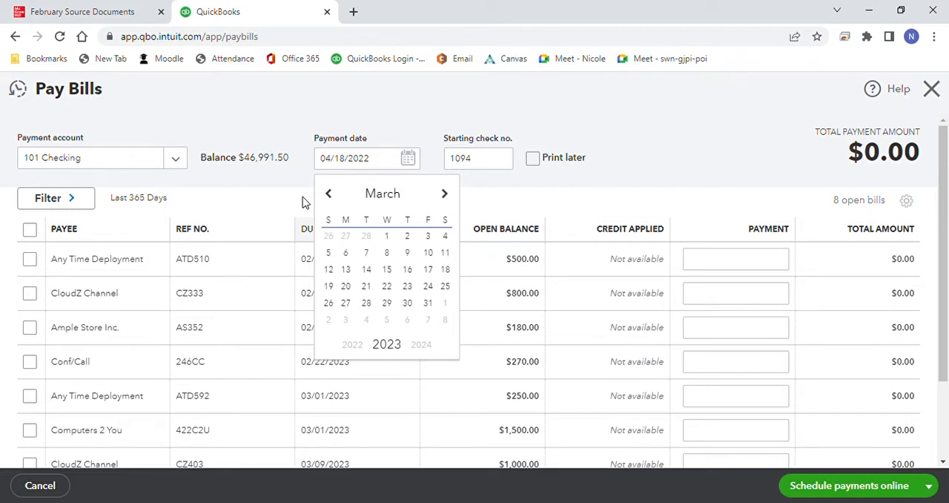
pyautogui.click(330, 195)
pyautogui.click(388, 269)
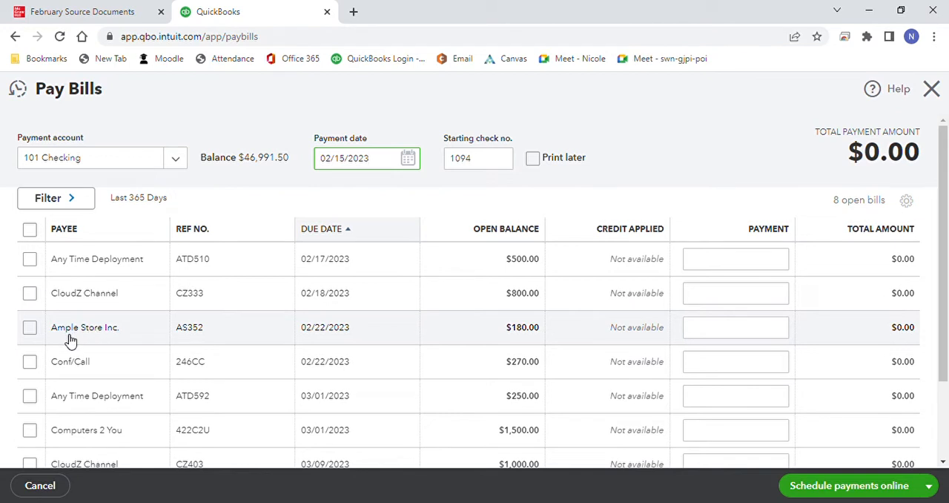
# Step: Pay bills AS352, ATD510, CZ333 and 246CC in full, save the payments and close Pay Bills
pyautogui.click(29, 329)
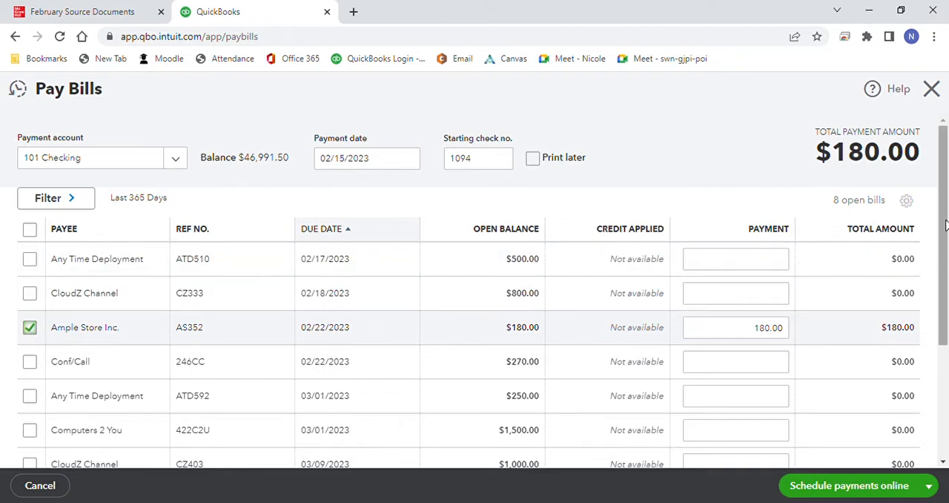
pyautogui.scroll(-1, 945, 224)
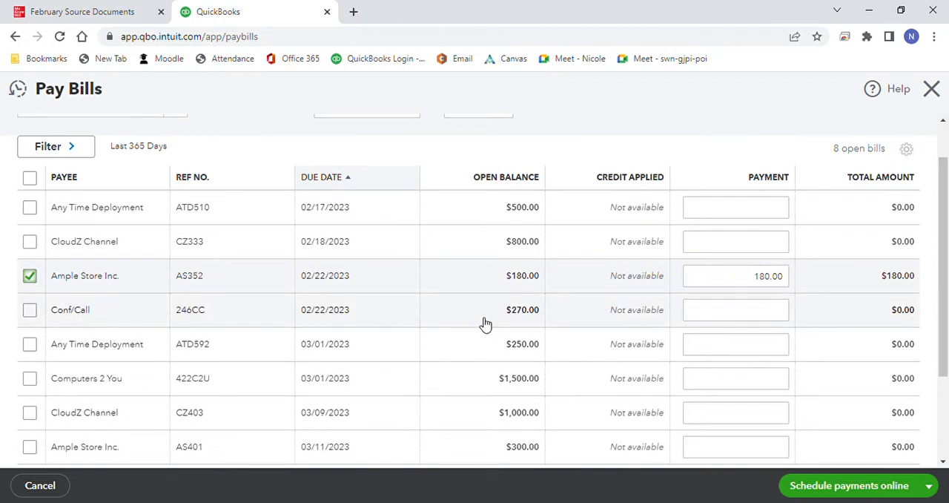
pyautogui.click(30, 209)
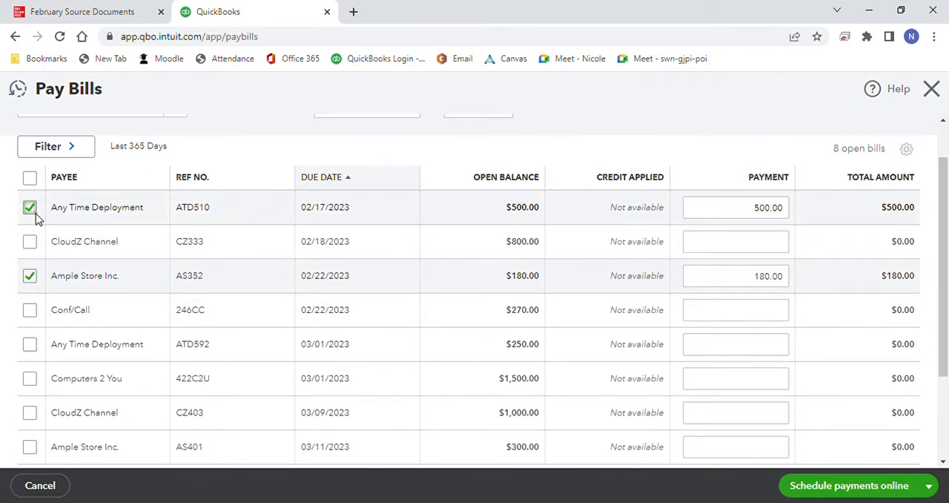
pyautogui.click(31, 242)
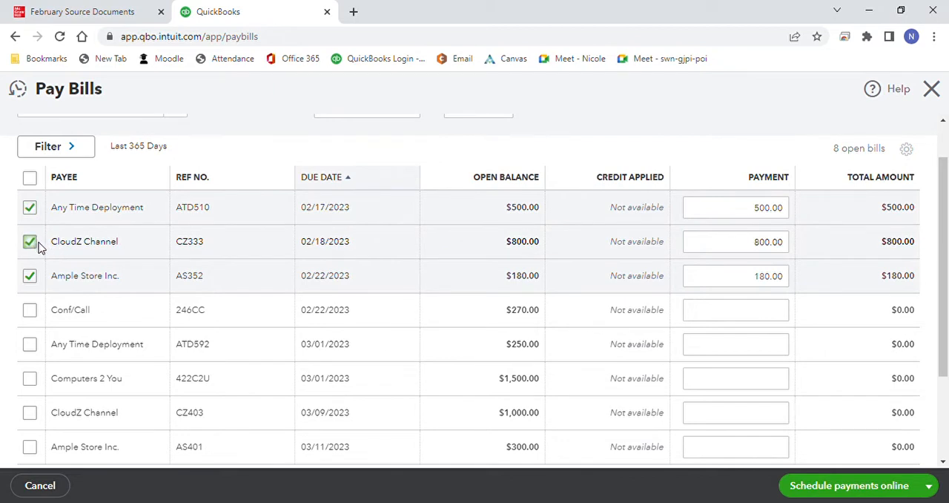
pyautogui.click(29, 310)
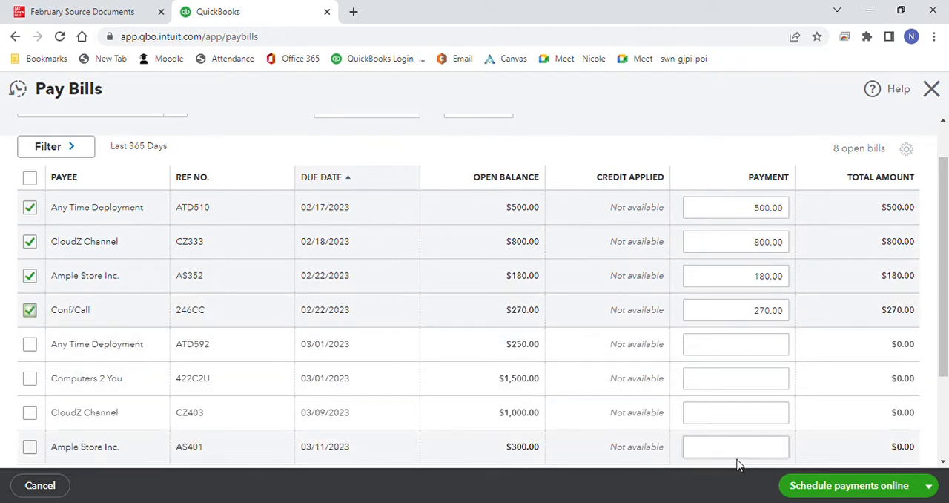
pyautogui.click(928, 486)
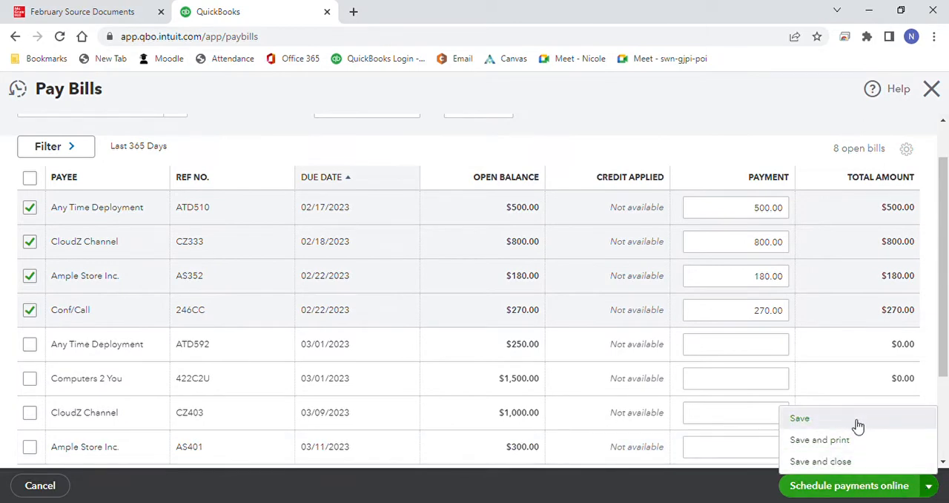
pyautogui.click(801, 418)
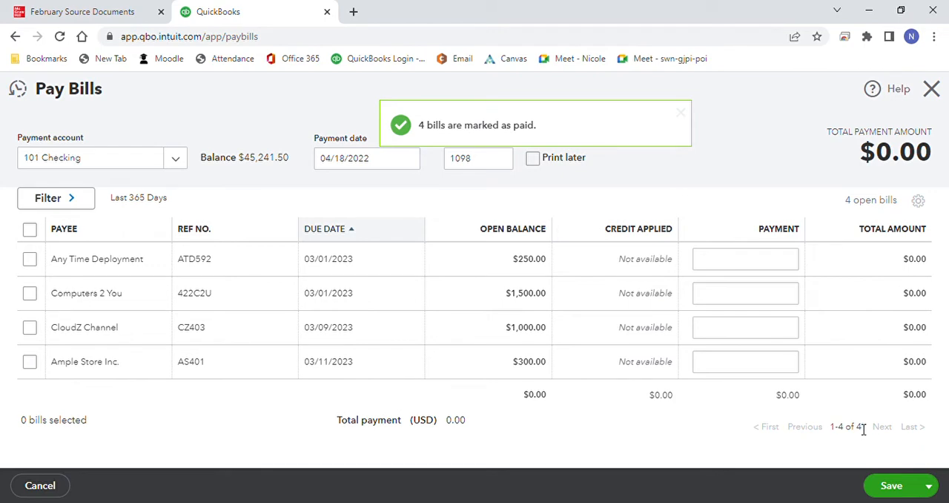
pyautogui.click(931, 89)
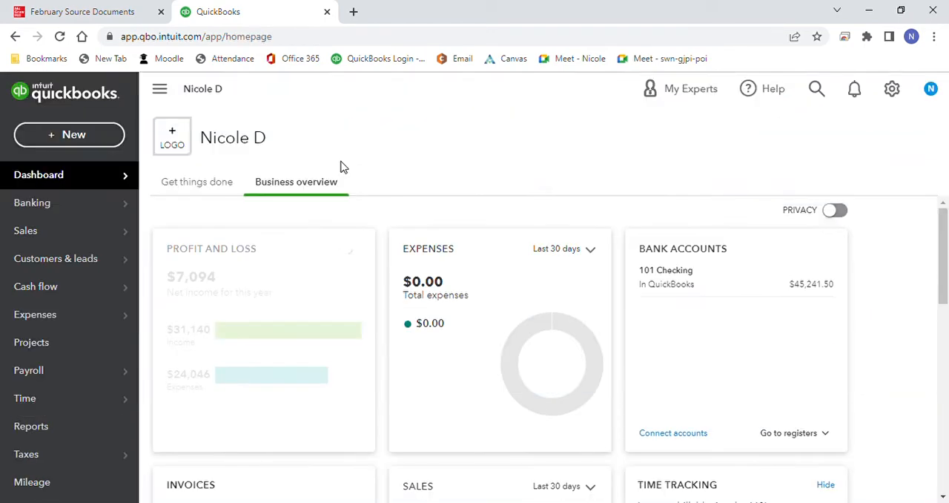
# Step: Start a new bill for Conf/Call dated 02/18/2023 with bill number 275CC
pyautogui.click(80, 135)
pyautogui.click(226, 270)
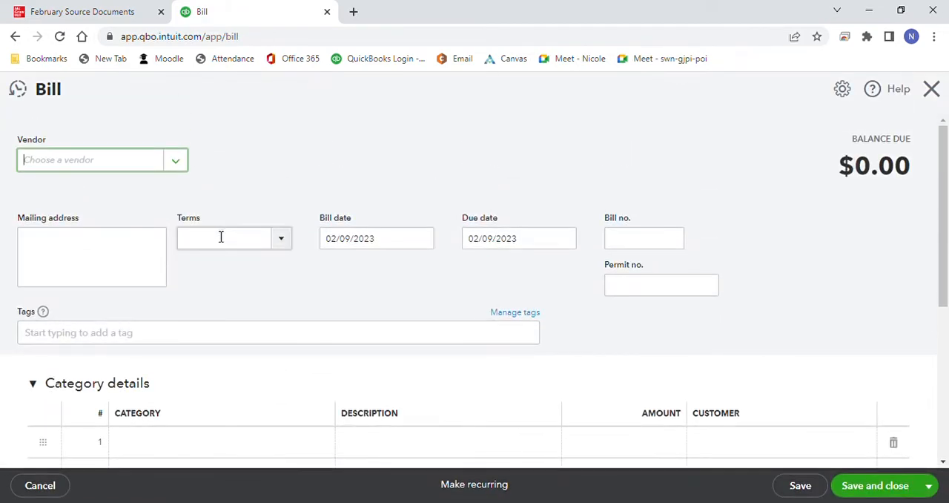
pyautogui.click(177, 161)
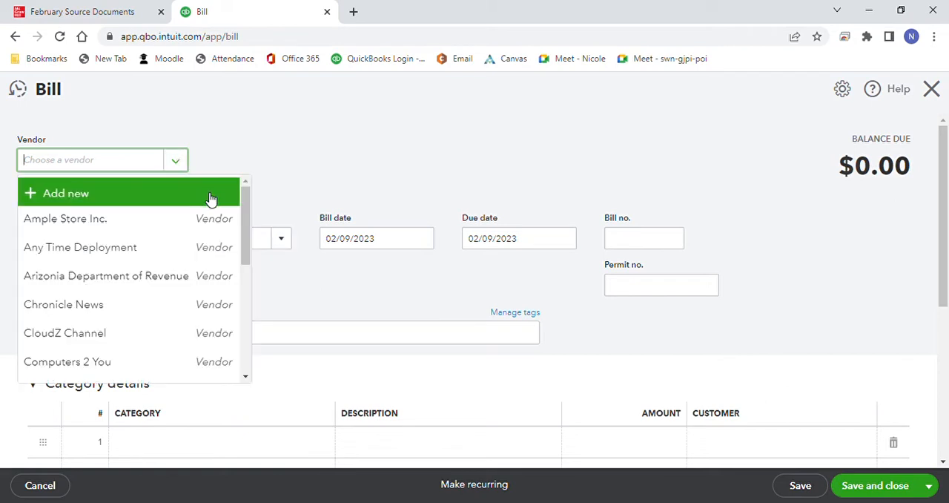
pyautogui.scroll(-1, 243, 223)
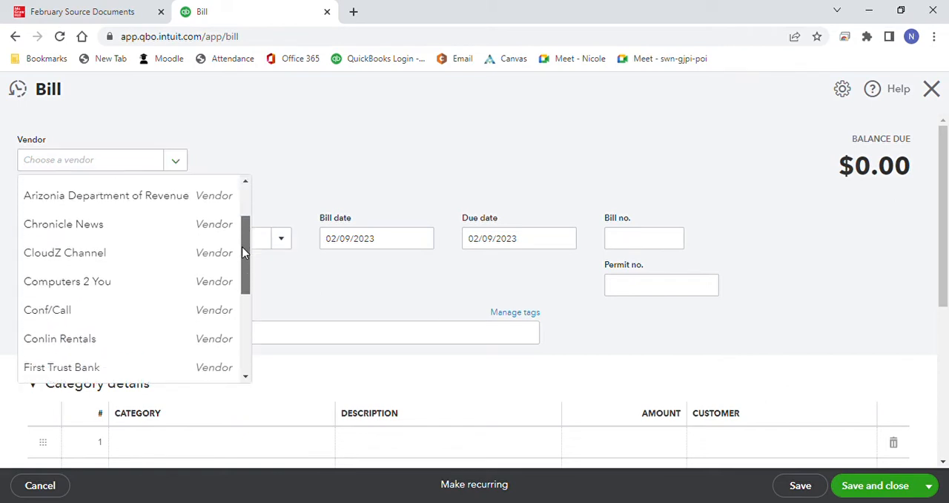
pyautogui.click(165, 310)
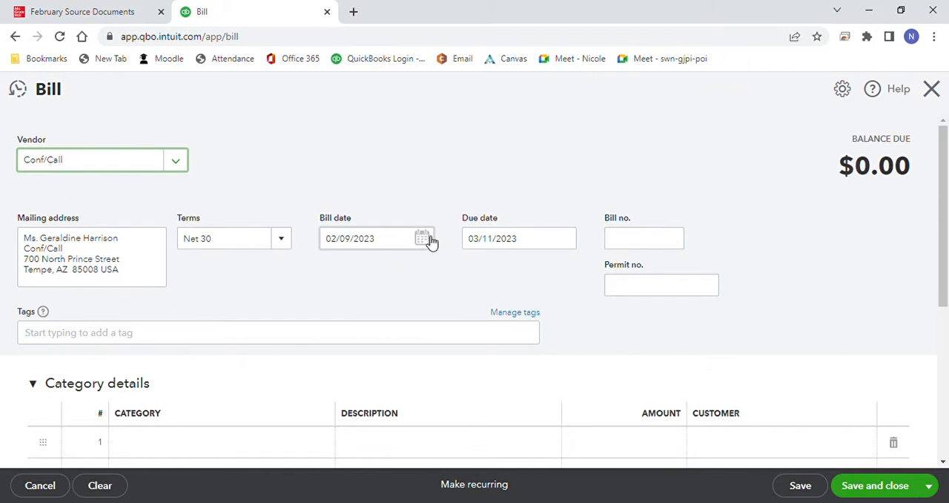
pyautogui.click(427, 254)
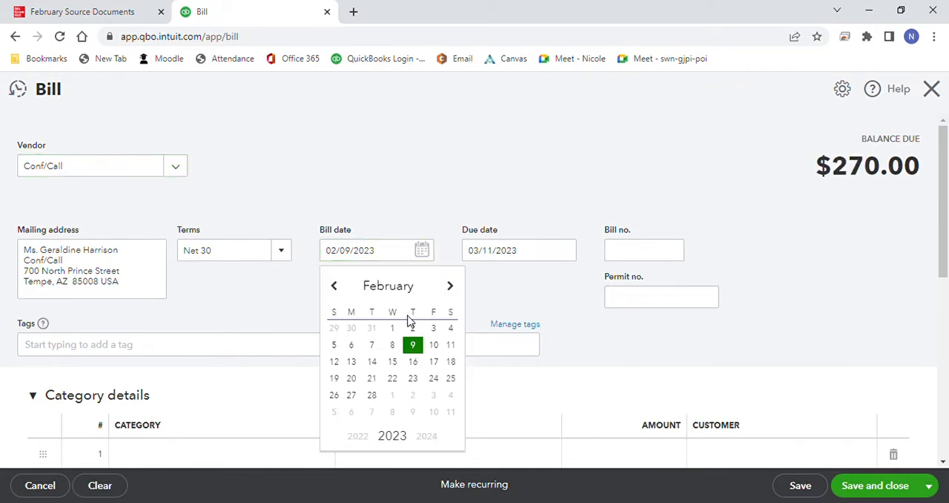
pyautogui.click(455, 362)
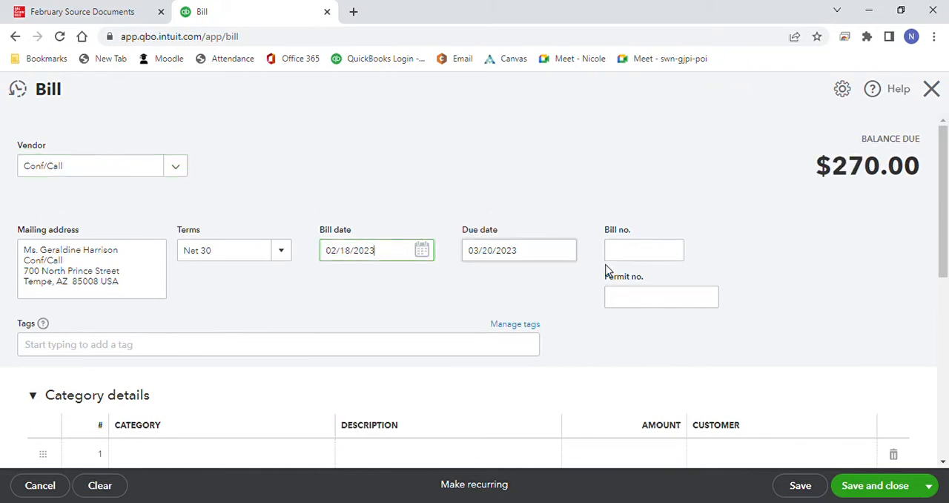
pyautogui.click(624, 258)
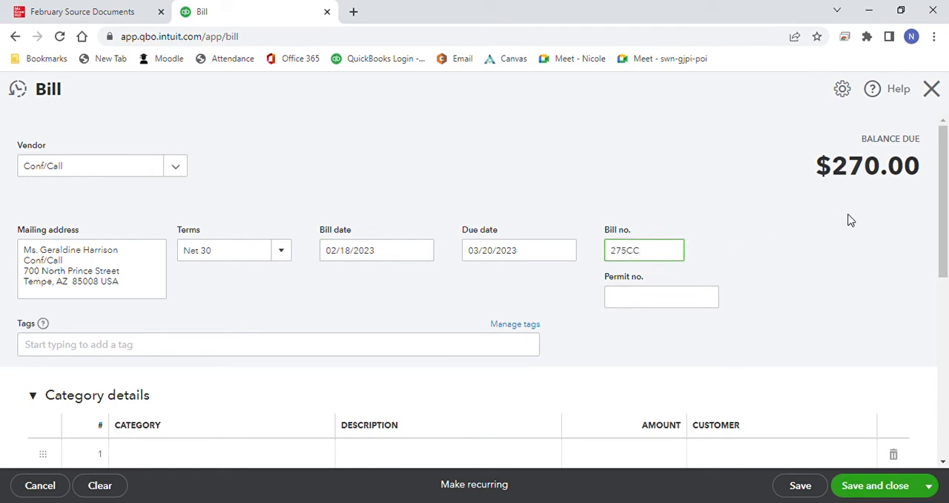
# Step: Change the Webinars quantity so that bill 275CC totals $135.00, and save and close the bill
pyautogui.moveTo(940, 222); pyautogui.dragTo(936, 320)
pyautogui.click(577, 399)
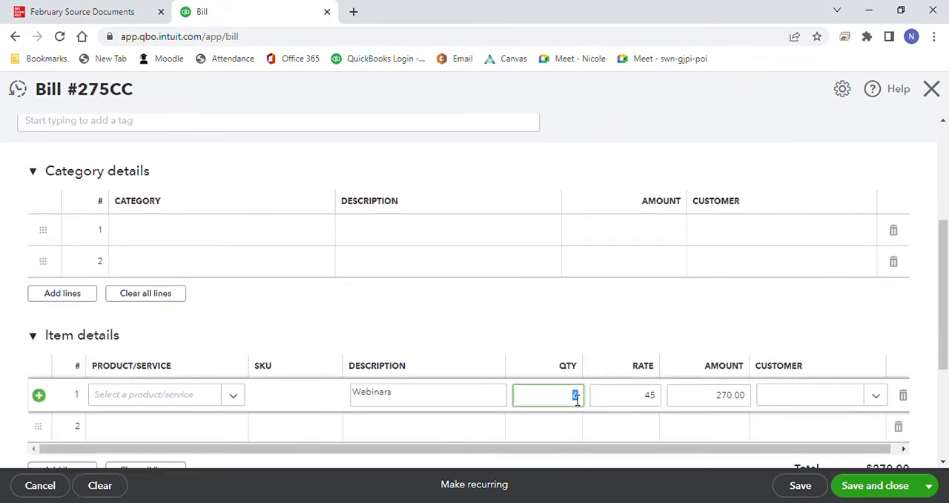
pyautogui.click(627, 335)
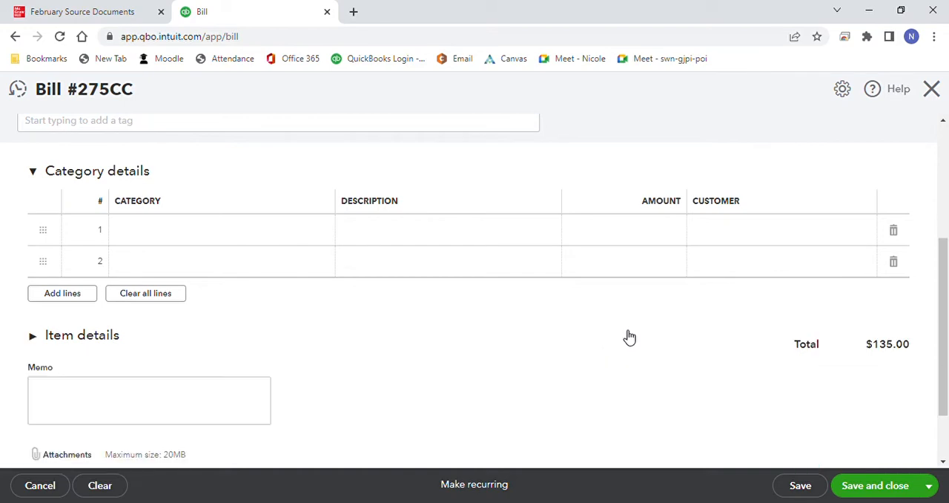
pyautogui.click(874, 493)
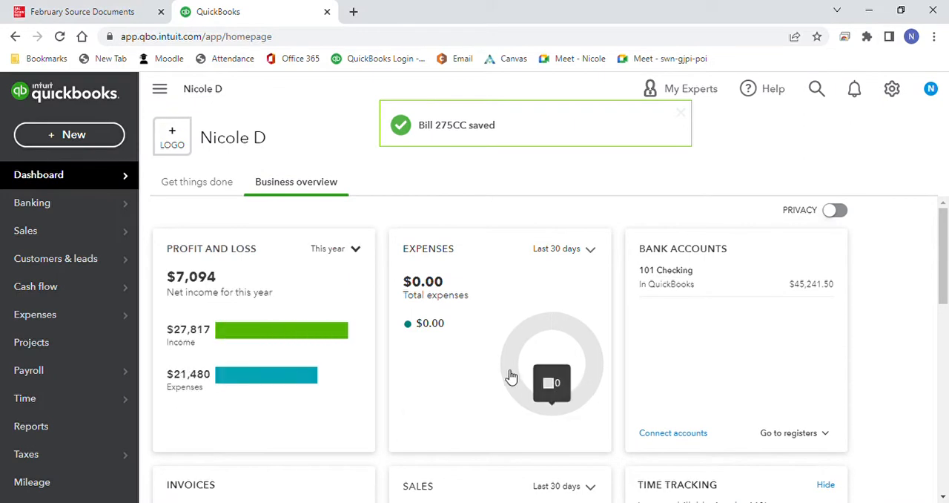
# Step: Start a new invoice for the Law Offices of Williamson, Gallagher & Katz
pyautogui.click(85, 141)
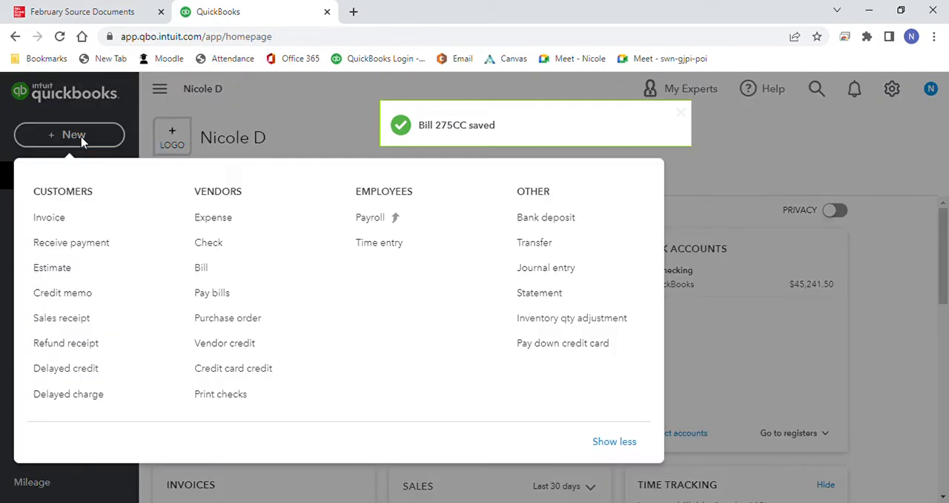
pyautogui.click(70, 219)
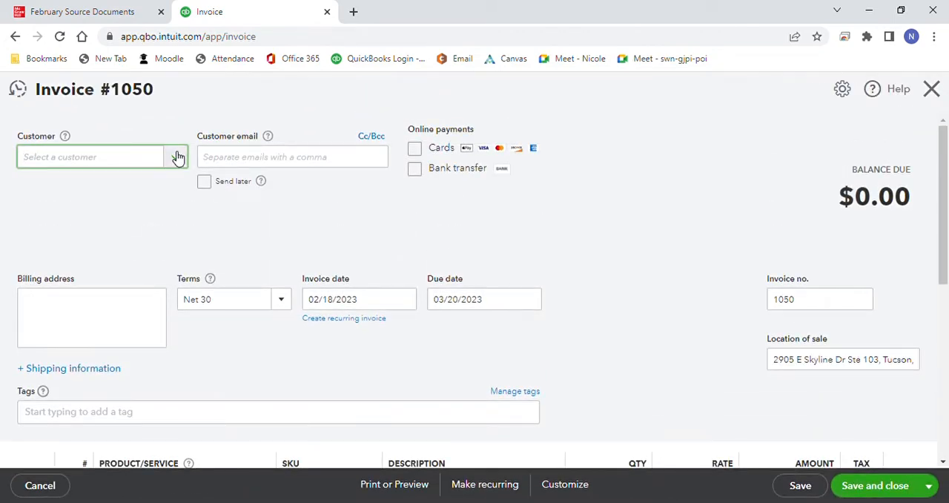
pyautogui.click(178, 157)
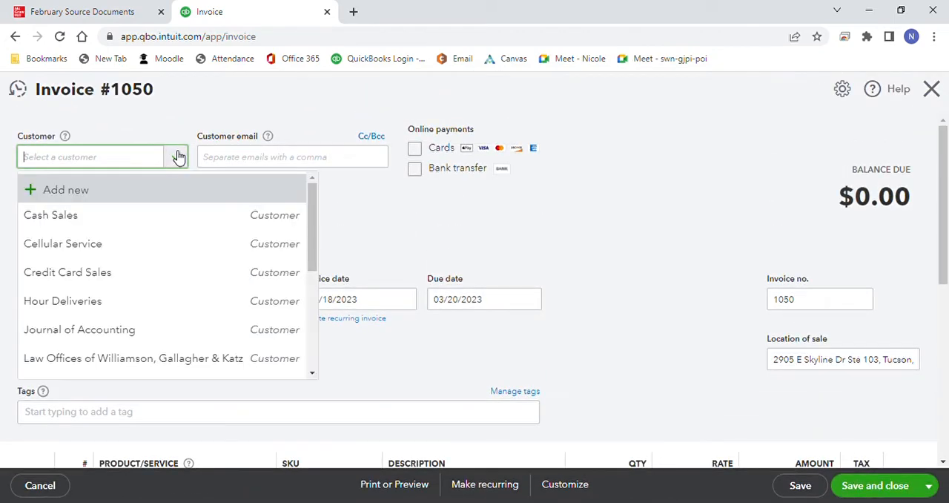
pyautogui.click(199, 359)
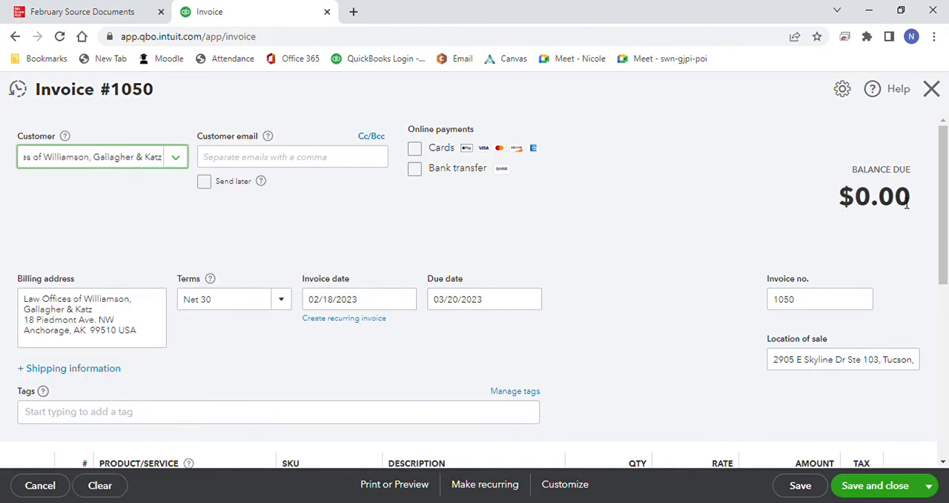
# Step: Add Network products to the first line of invoice 1050 with a quantity of 6
pyautogui.scroll(-3, 941, 201)
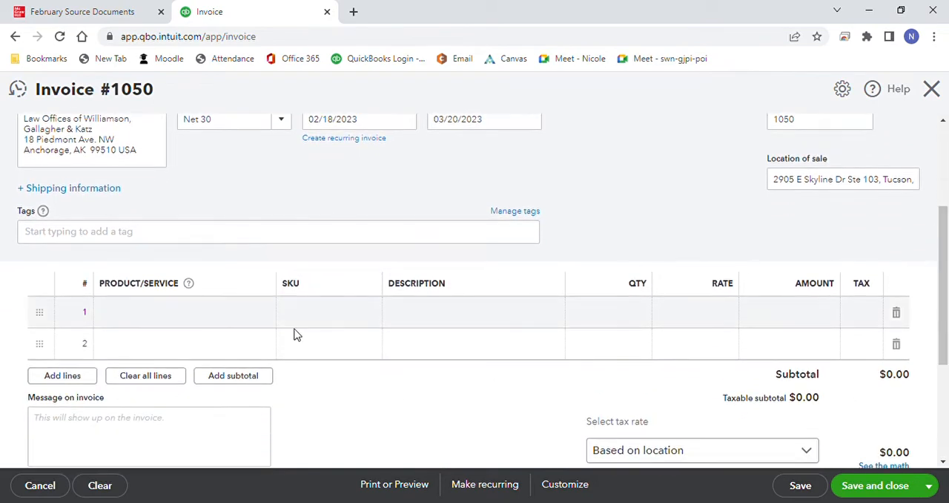
pyautogui.click(269, 318)
pyautogui.click(267, 315)
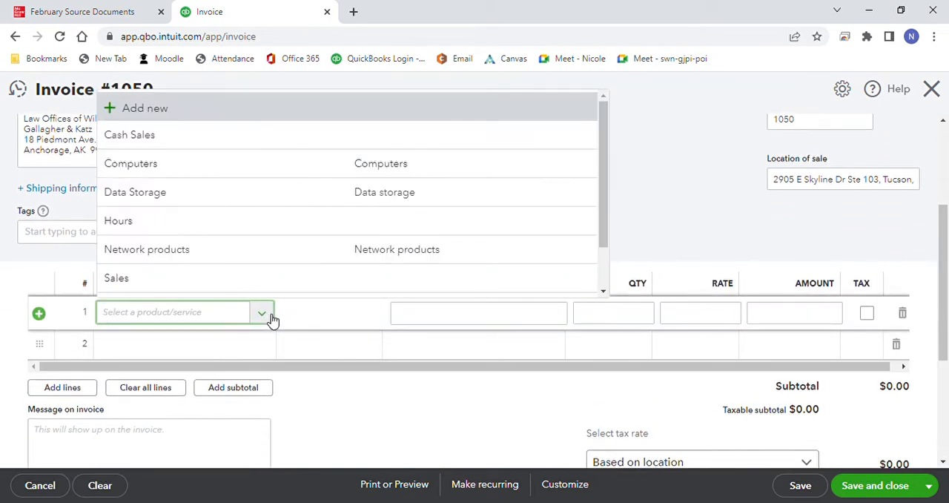
pyautogui.click(293, 264)
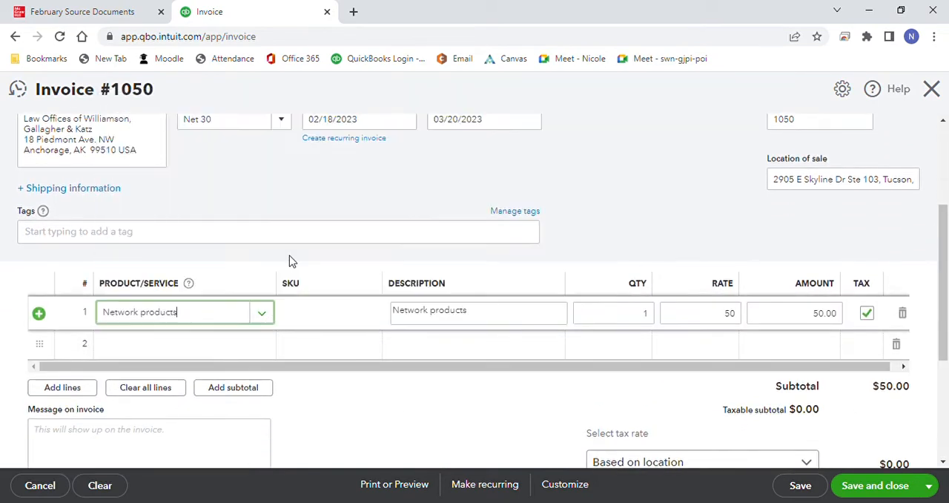
pyautogui.click(652, 318)
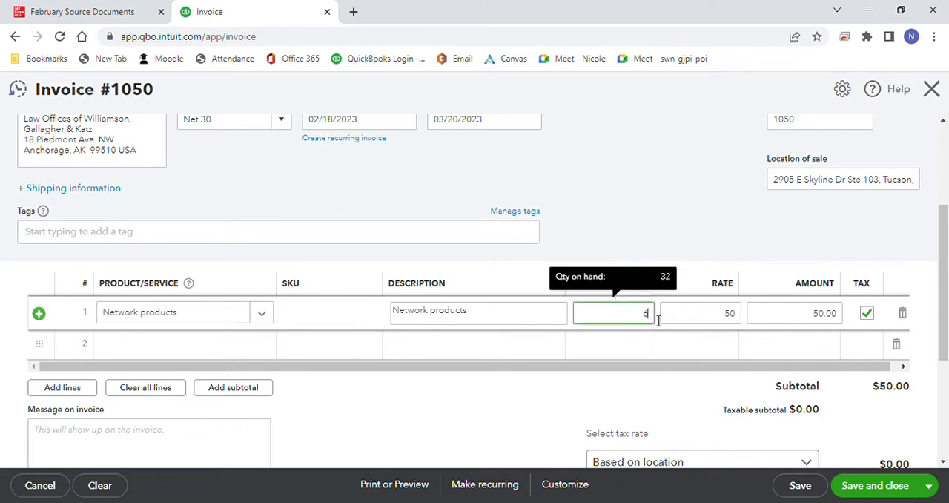
pyautogui.click(689, 193)
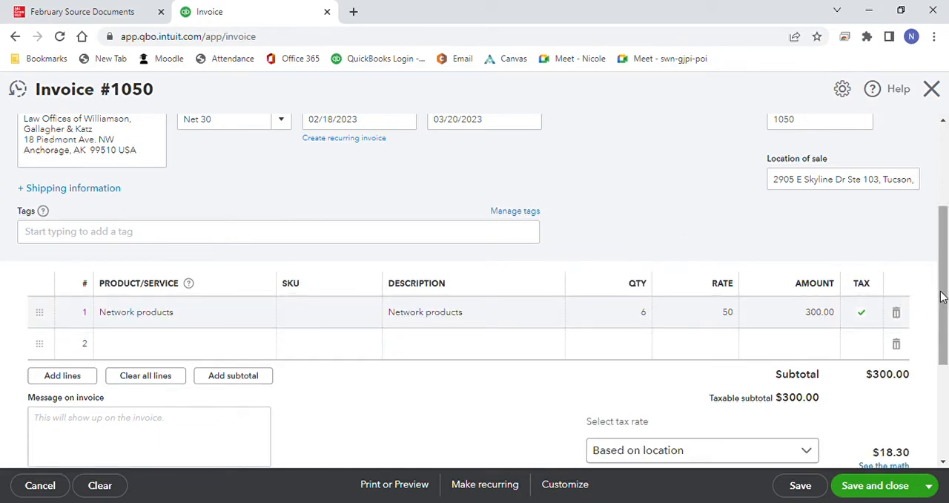
# Step: Consult the sales invoice in the source documents and make the Network products line on invoice 1050 non-taxable
pyautogui.moveTo(942, 296); pyautogui.dragTo(946, 332)
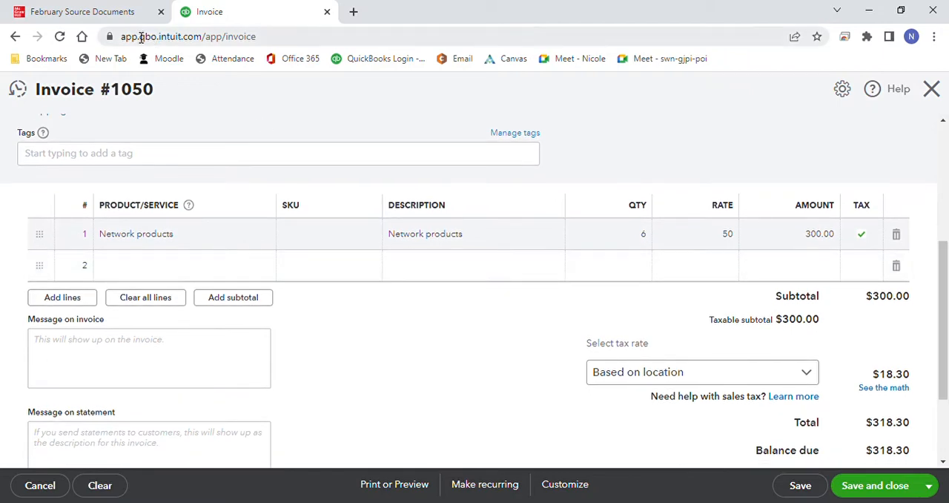
pyautogui.click(133, 14)
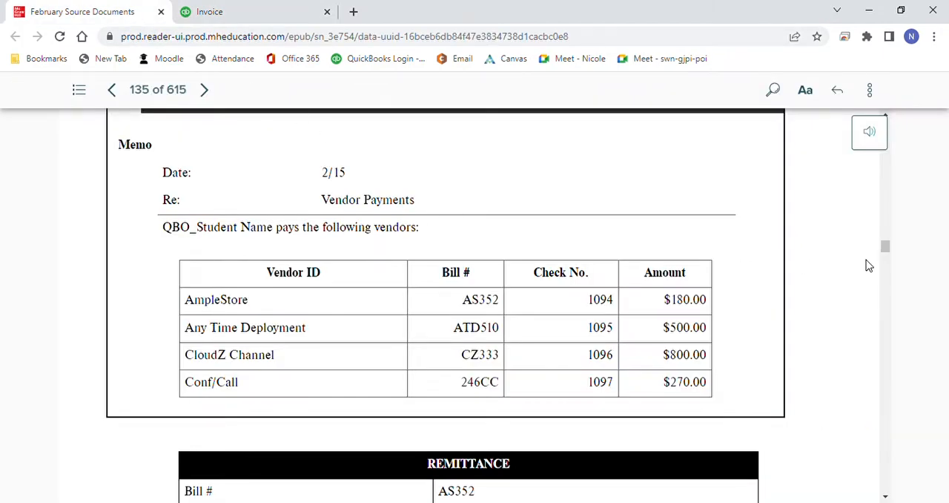
pyautogui.moveTo(886, 252); pyautogui.dragTo(886, 303)
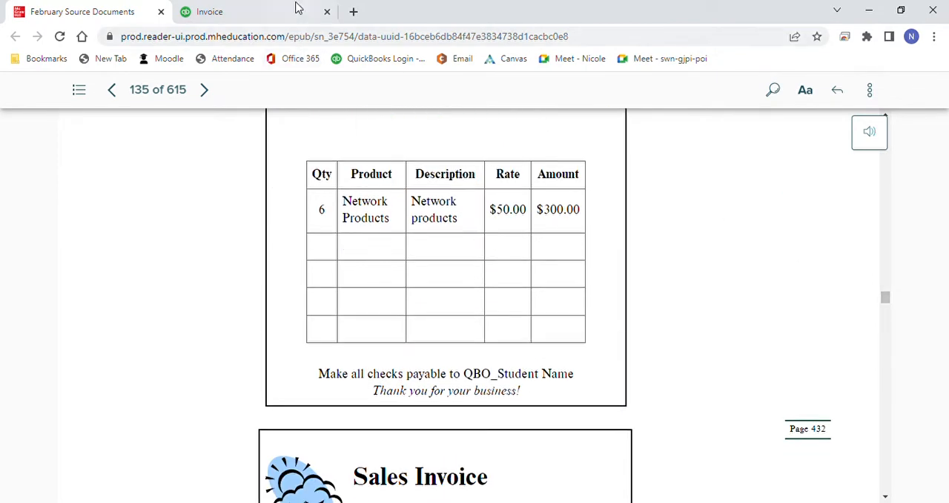
pyautogui.click(276, 14)
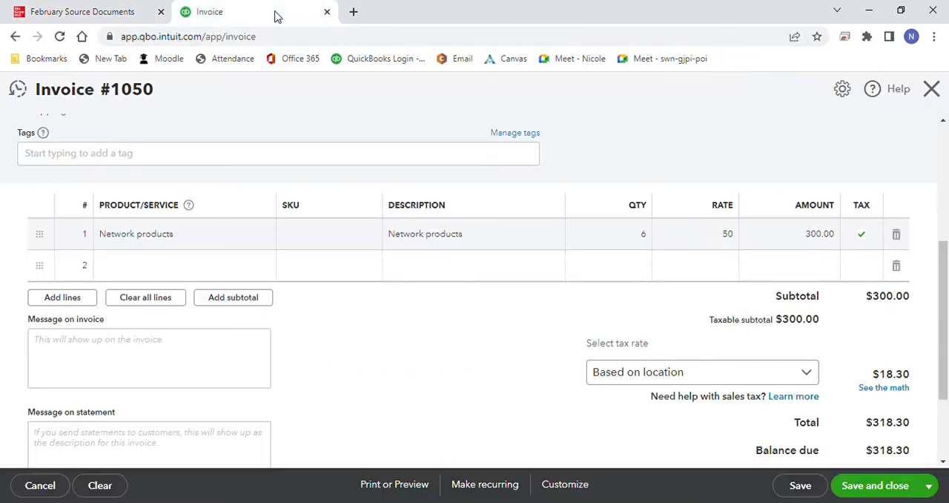
pyautogui.click(864, 242)
pyautogui.click(866, 236)
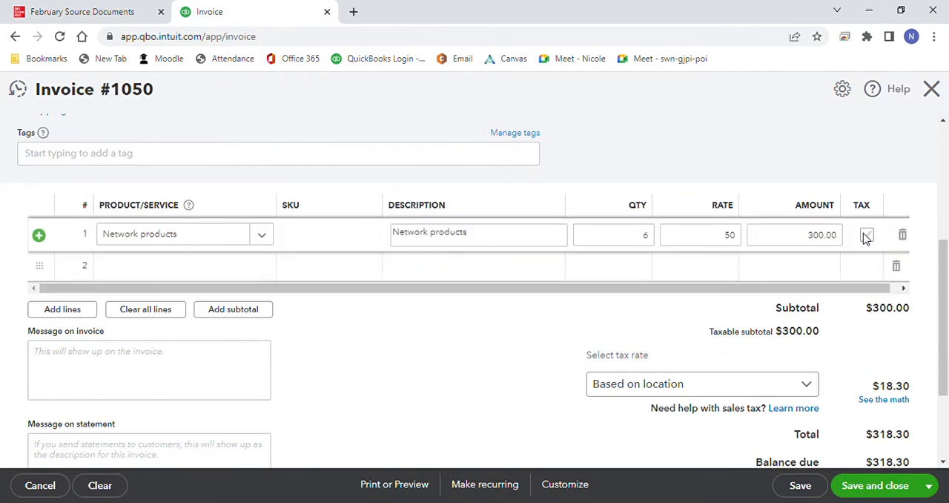
pyautogui.moveTo(940, 267); pyautogui.dragTo(943, 305)
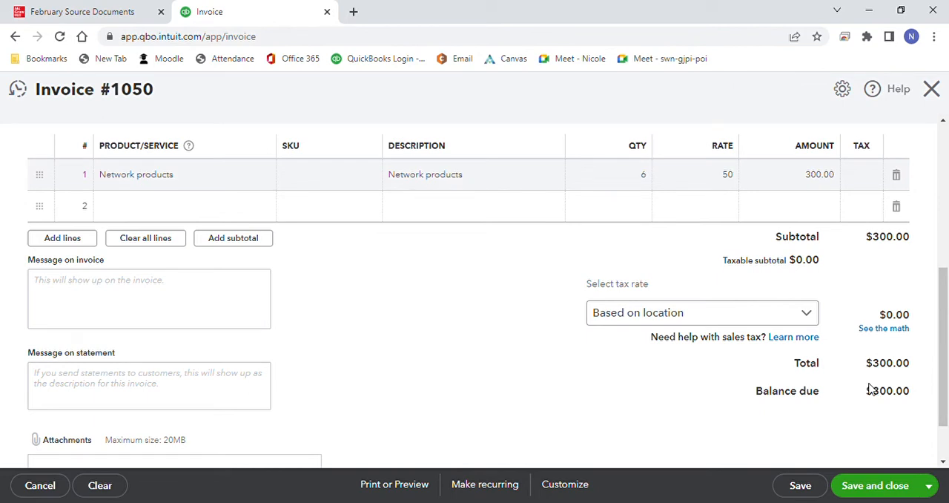
# Step: Save invoice 1050 and start the next invoice for Permanente Medical Services
pyautogui.click(928, 485)
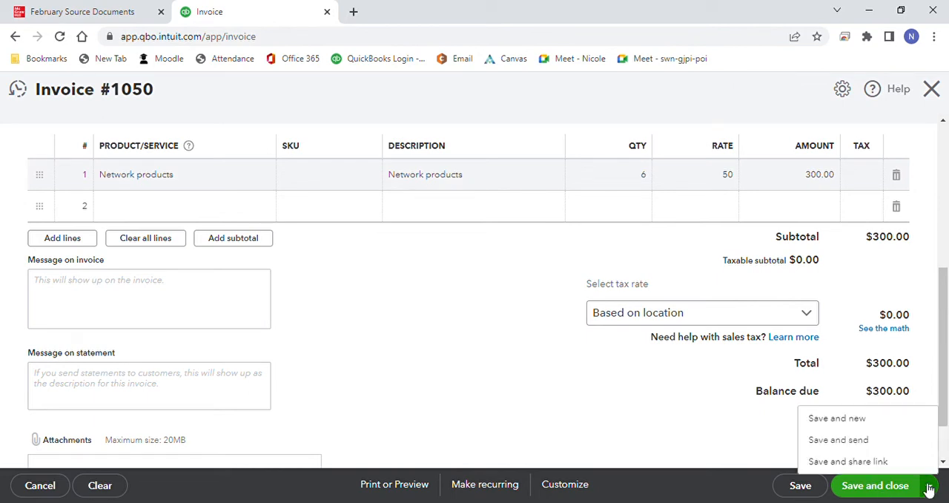
pyautogui.click(881, 426)
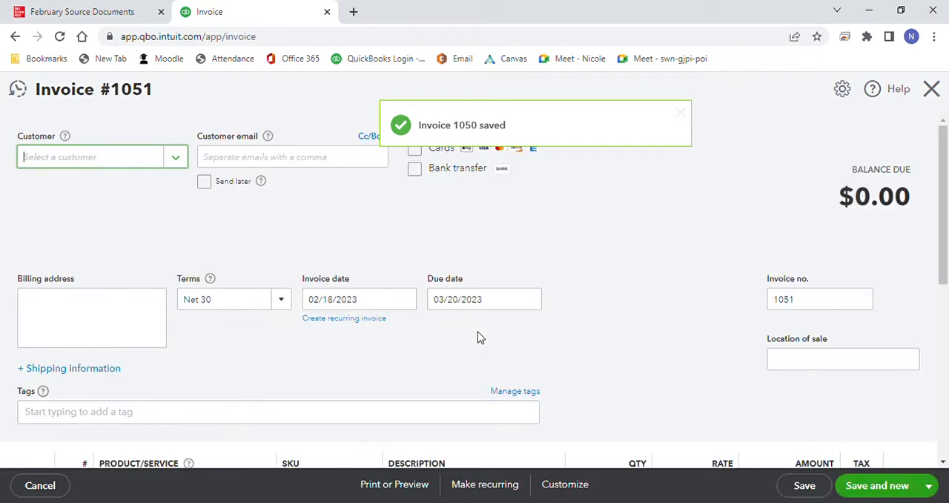
pyautogui.click(181, 158)
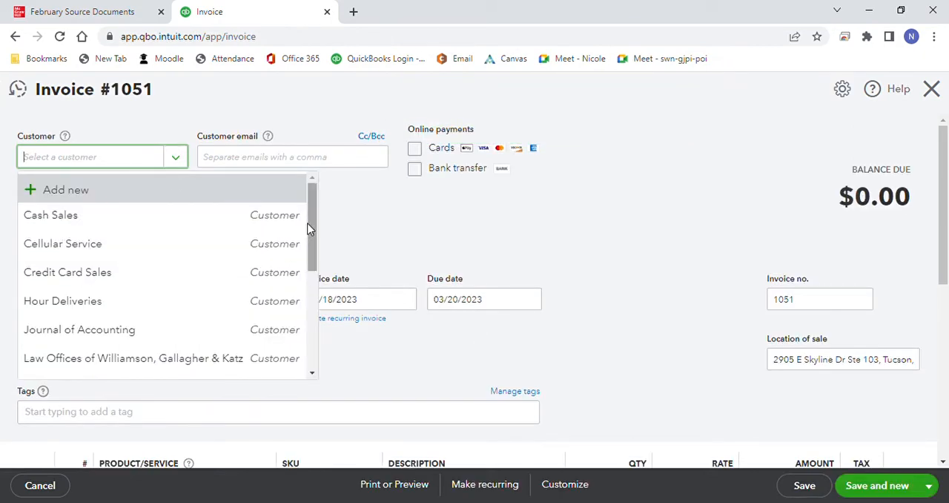
pyautogui.moveTo(308, 224); pyautogui.dragTo(314, 289)
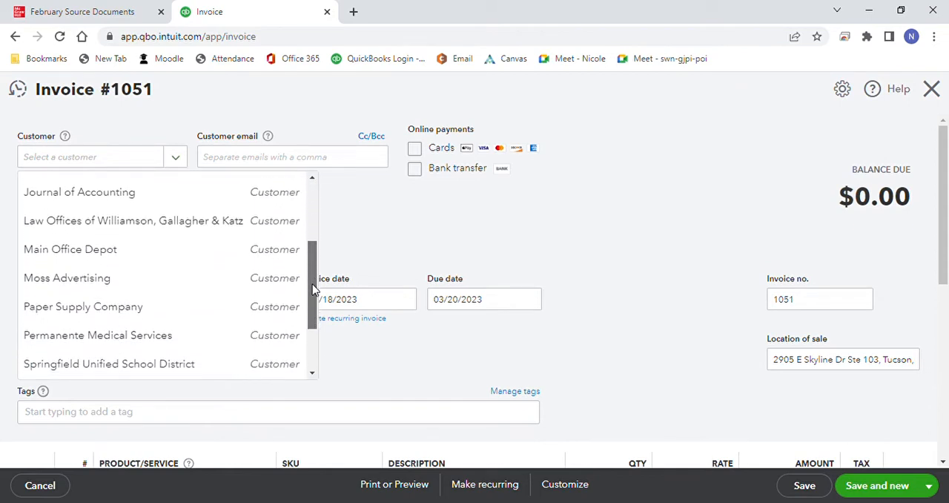
pyautogui.click(200, 333)
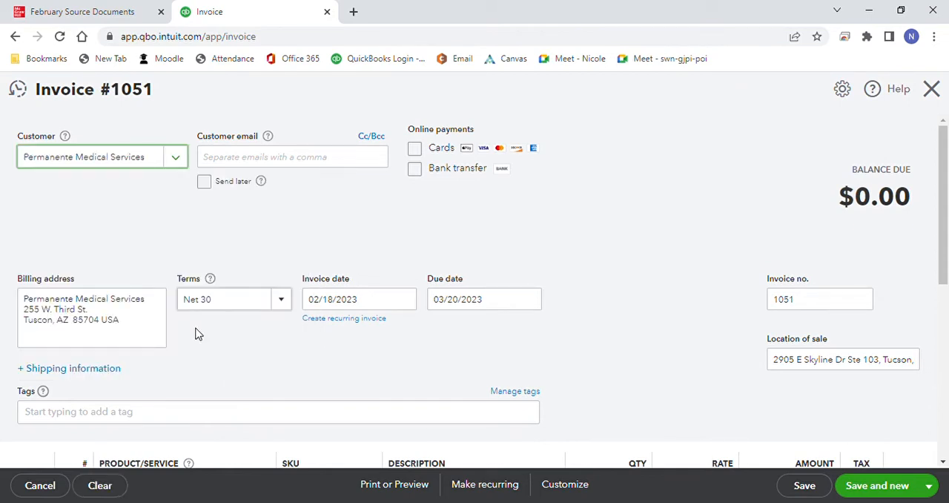
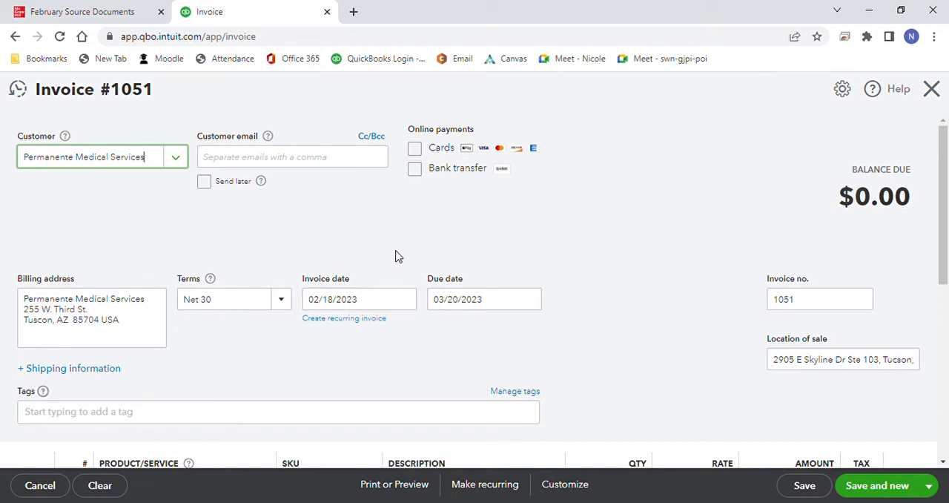
# Step: Add Webinars to the first line of invoice 1051 with a quantity of 0.3
pyautogui.moveTo(943, 201); pyautogui.dragTo(943, 245)
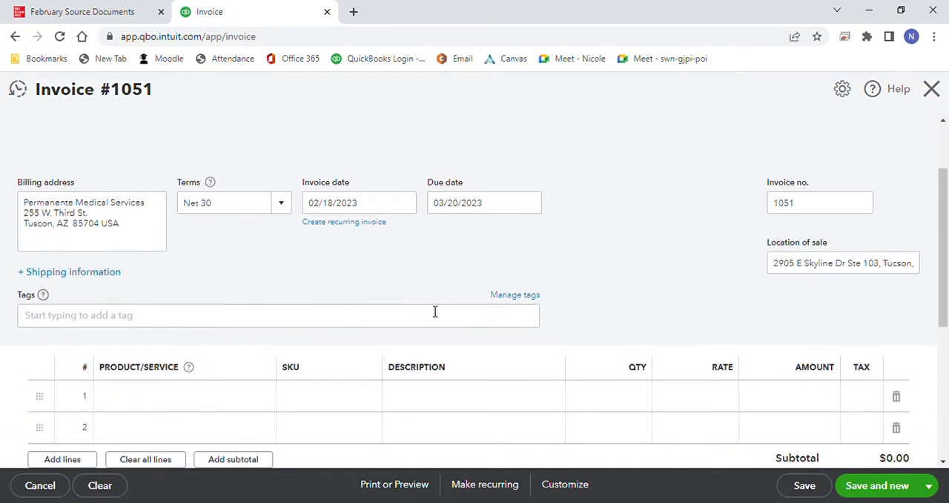
pyautogui.click(260, 401)
pyautogui.click(269, 400)
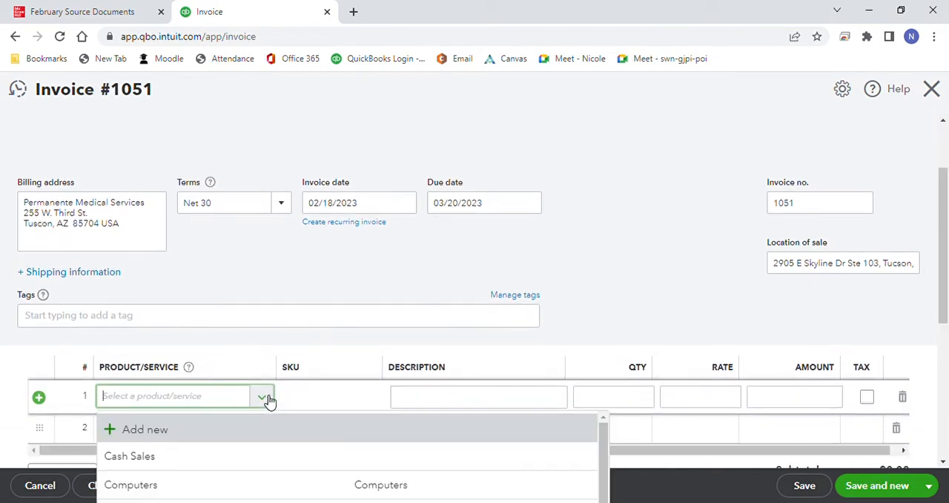
pyautogui.write('web')
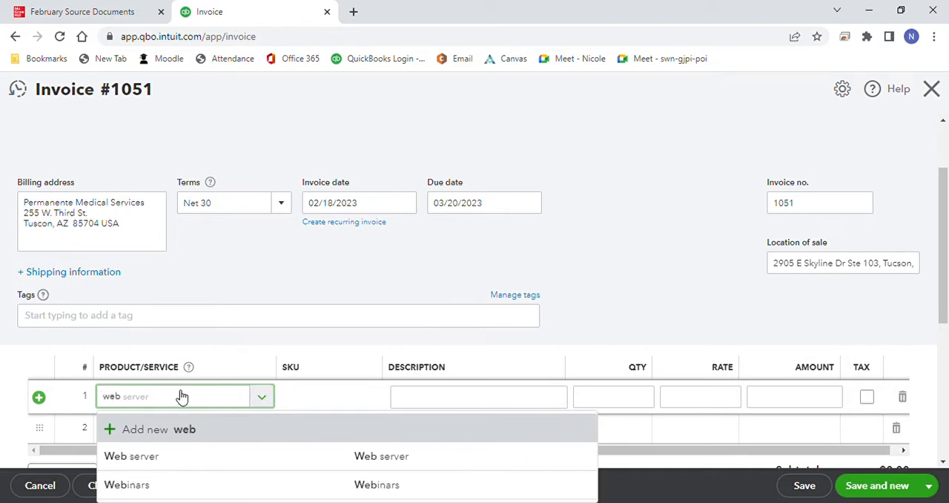
pyautogui.click(164, 486)
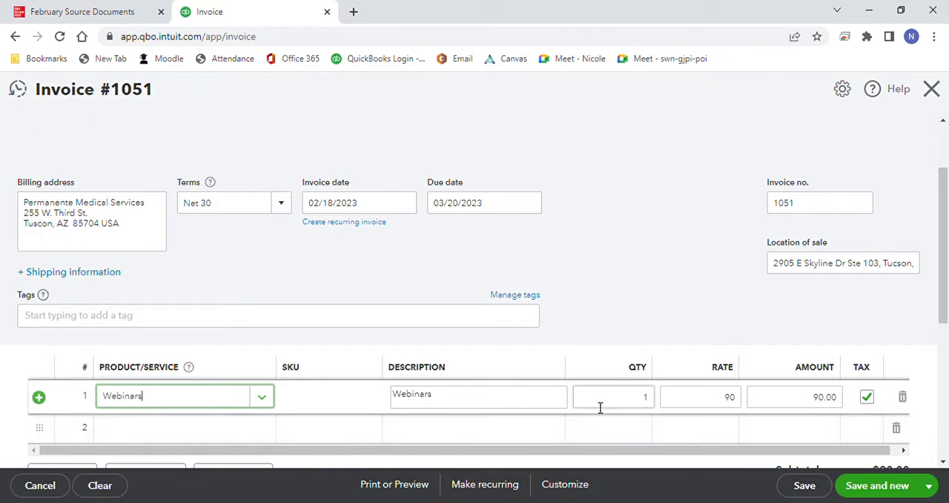
pyautogui.click(635, 400)
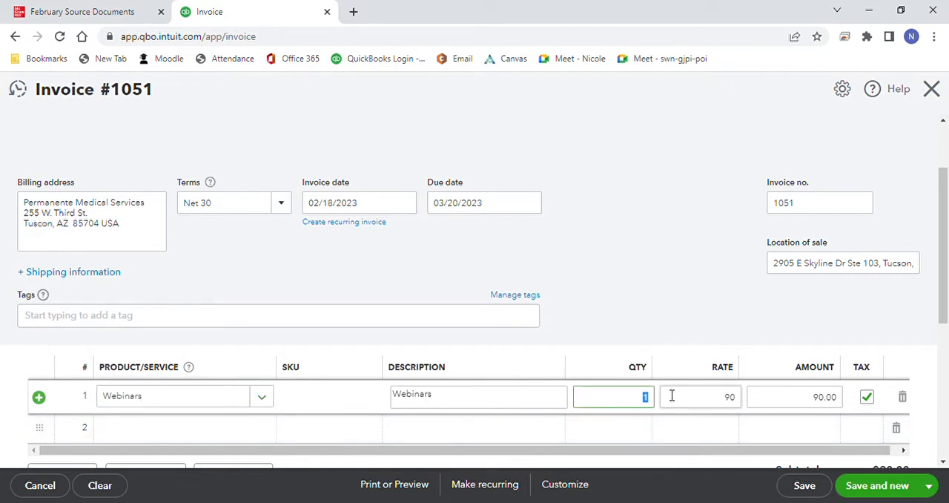
pyautogui.write('0.3')
pyautogui.click(677, 320)
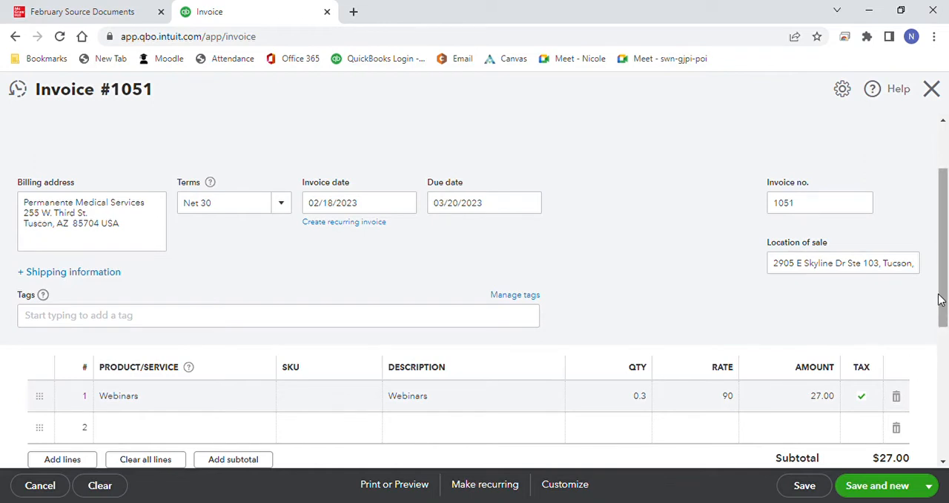
# Step: Set the Webinars quantity on invoice 1051 to 3, and save and close the invoice
pyautogui.scroll(-2, 943, 337)
pyautogui.moveTo(943, 343); pyautogui.dragTo(947, 372)
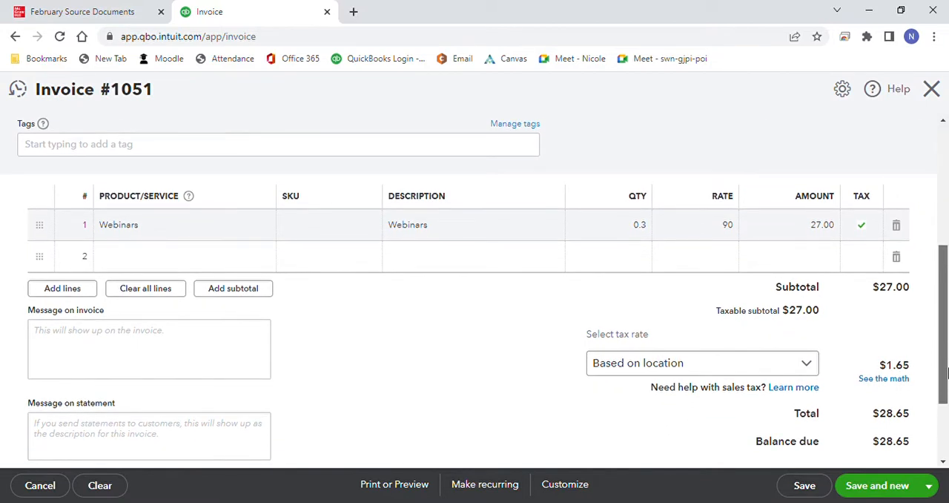
pyautogui.click(646, 229)
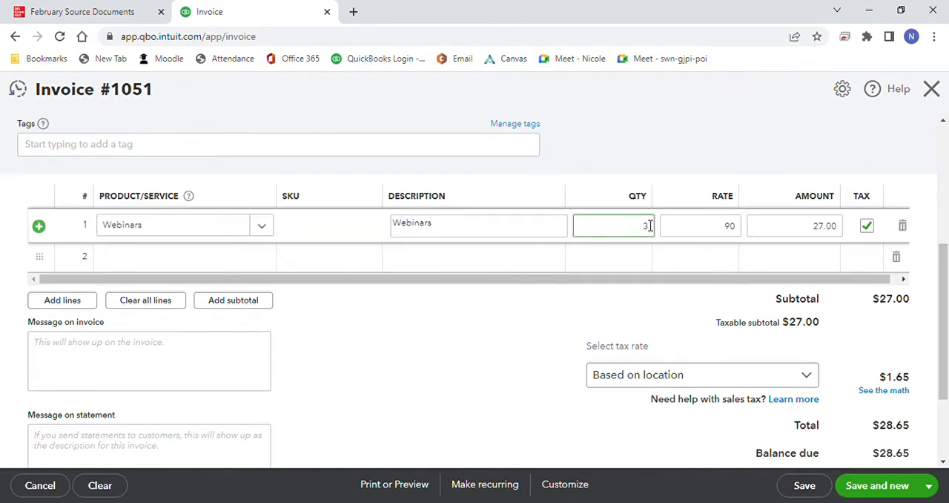
pyautogui.click(684, 159)
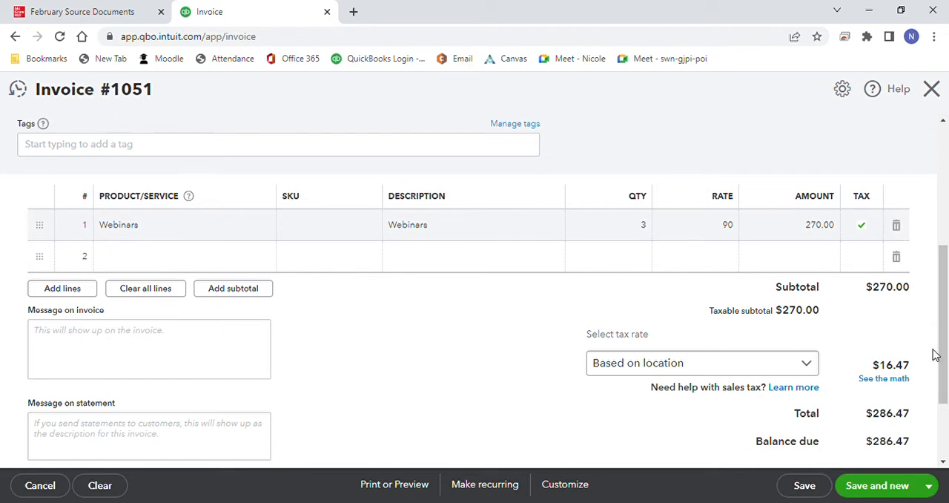
pyautogui.click(930, 486)
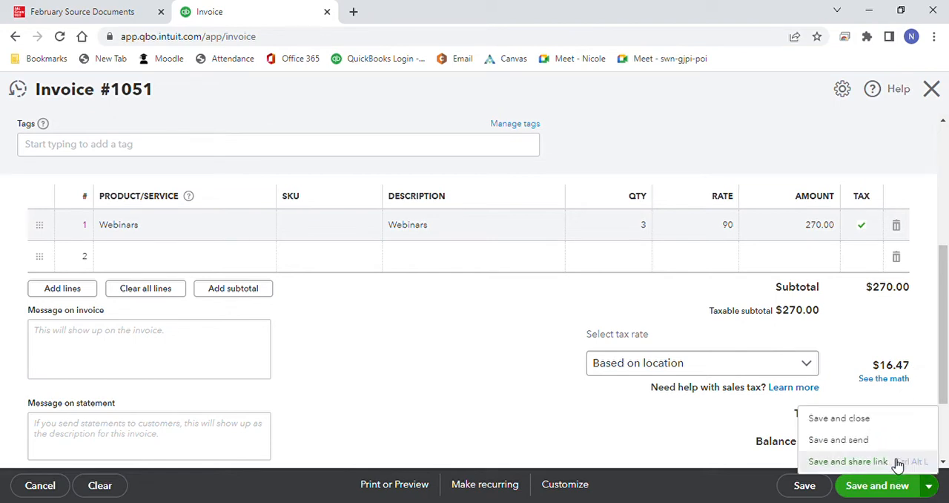
pyautogui.click(880, 418)
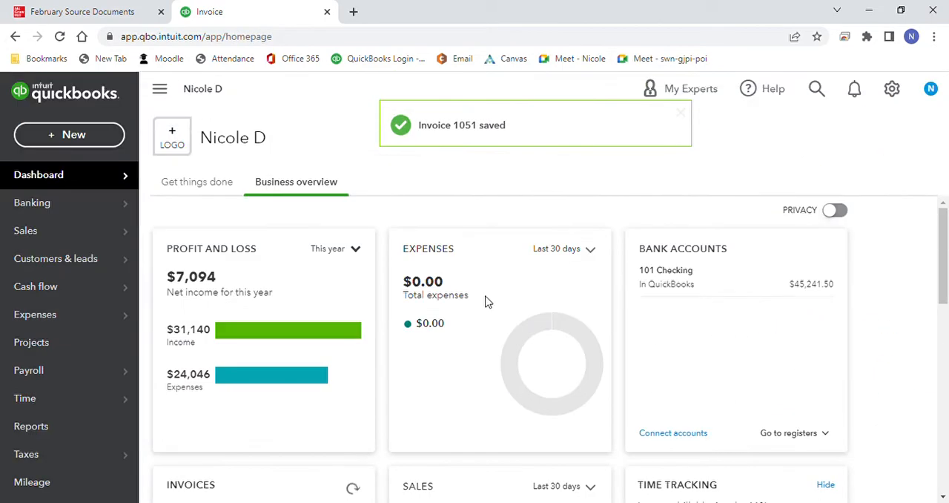
# Step: Start a new bill for Ample Store Inc. dated 02/20/2023 with bill number AS423
pyautogui.click(74, 135)
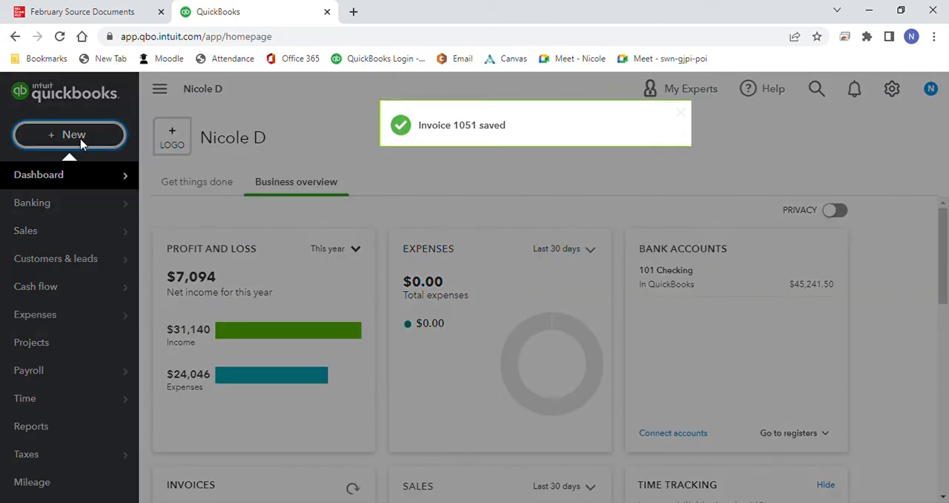
pyautogui.click(230, 271)
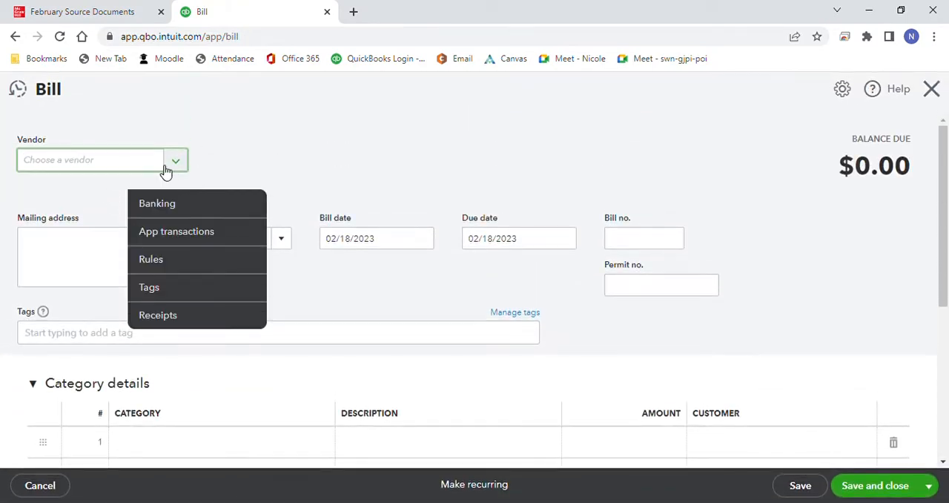
pyautogui.click(178, 163)
pyautogui.click(165, 220)
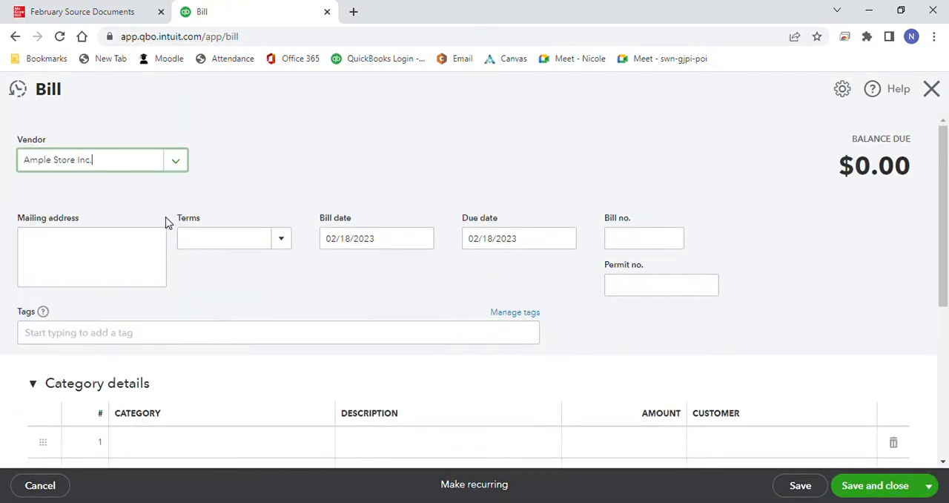
pyautogui.click(422, 244)
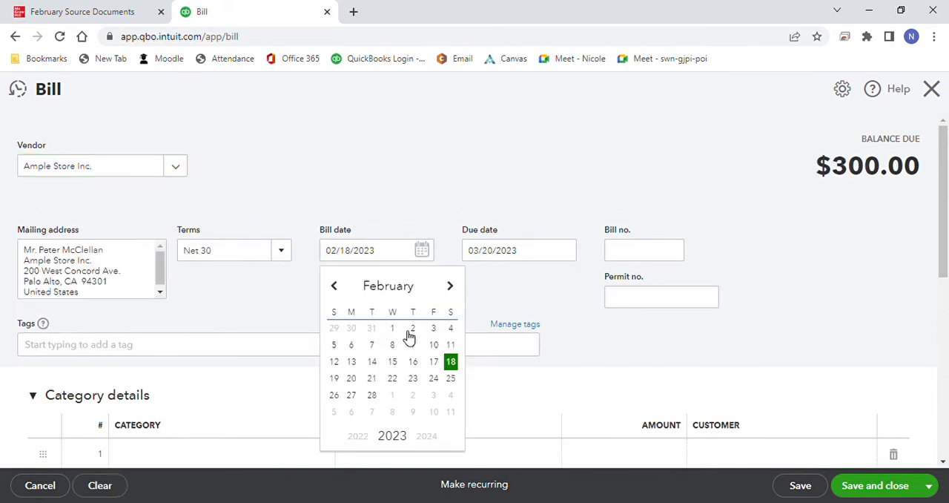
pyautogui.click(352, 379)
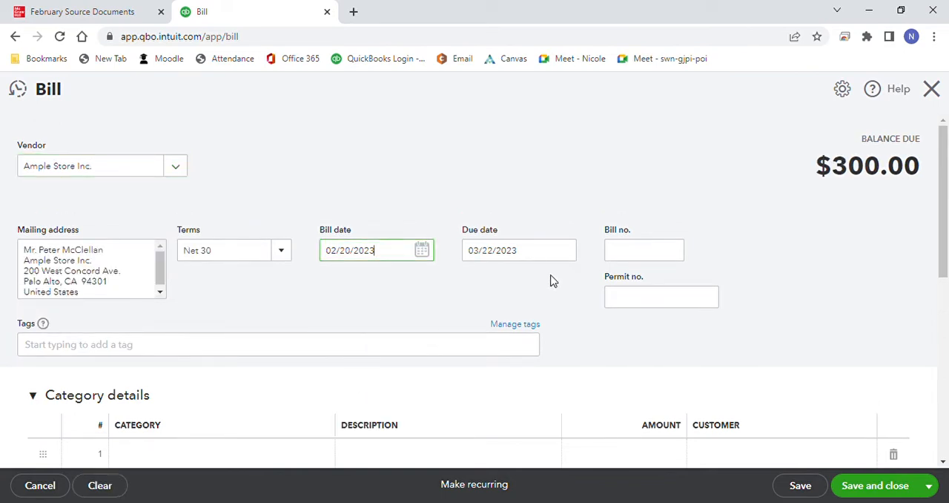
pyautogui.click(618, 254)
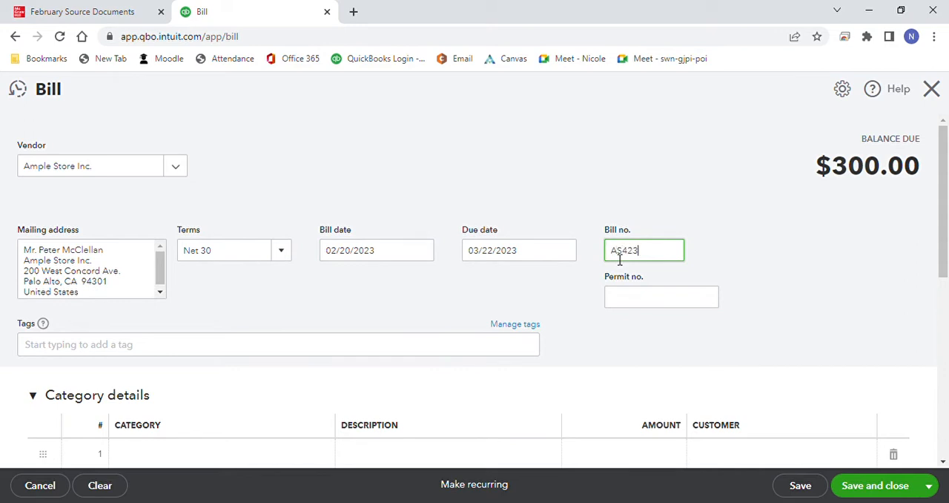
# Step: Set the Data Storage quantity on bill AS423 to 12, and save and close the bill
pyautogui.moveTo(947, 148); pyautogui.dragTo(842, 258)
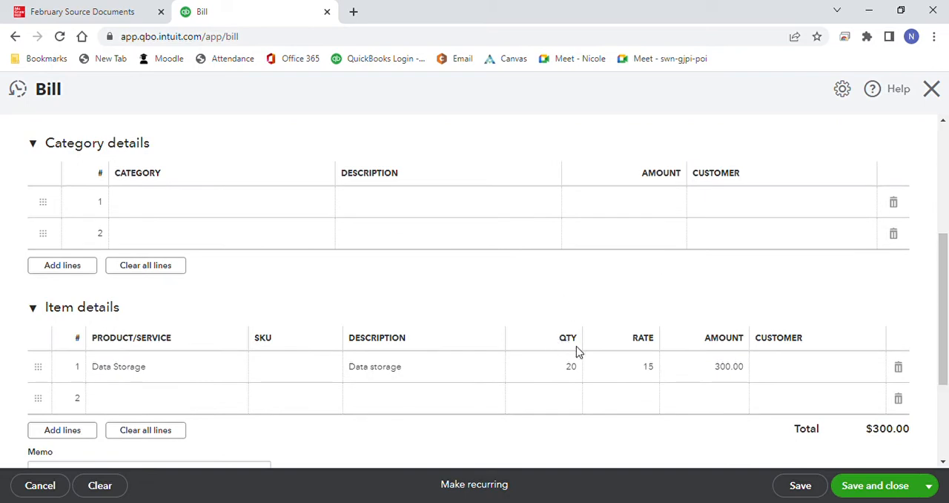
pyautogui.click(577, 369)
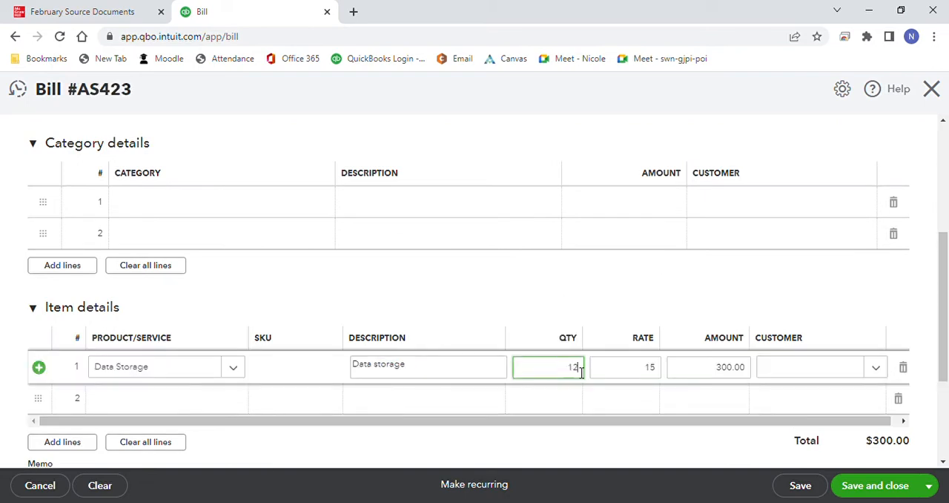
pyautogui.click(627, 308)
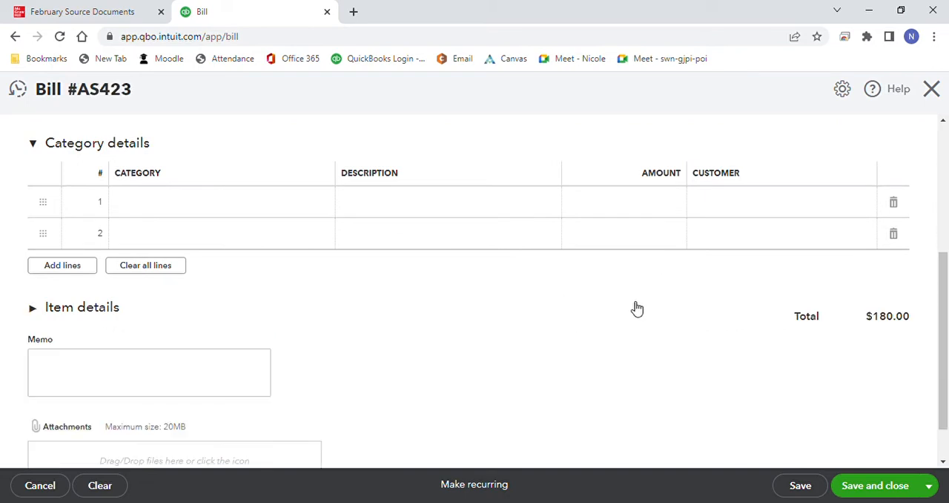
pyautogui.click(896, 485)
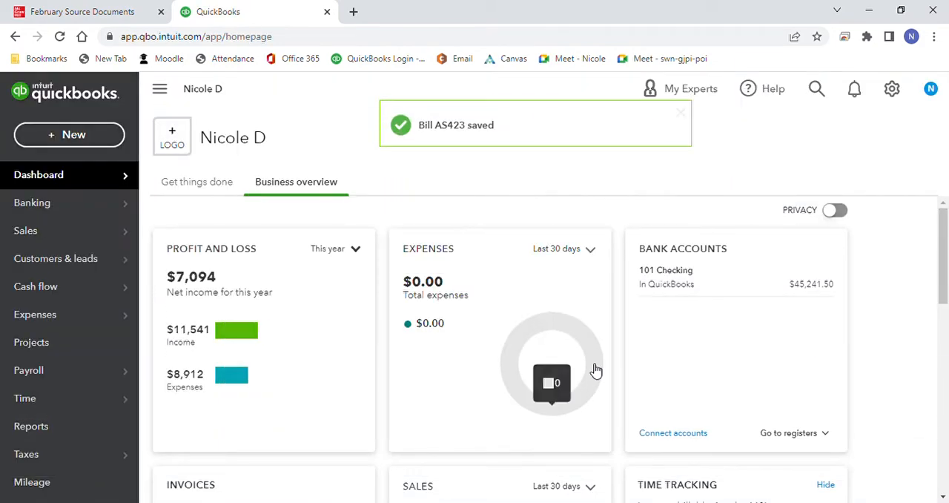
# Step: Start a new invoice for the customer Webpro
pyautogui.click(90, 143)
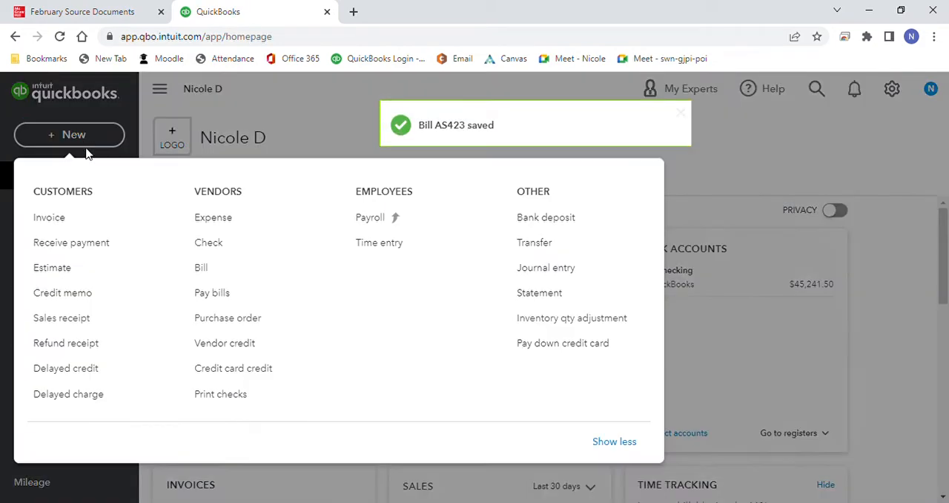
pyautogui.click(79, 225)
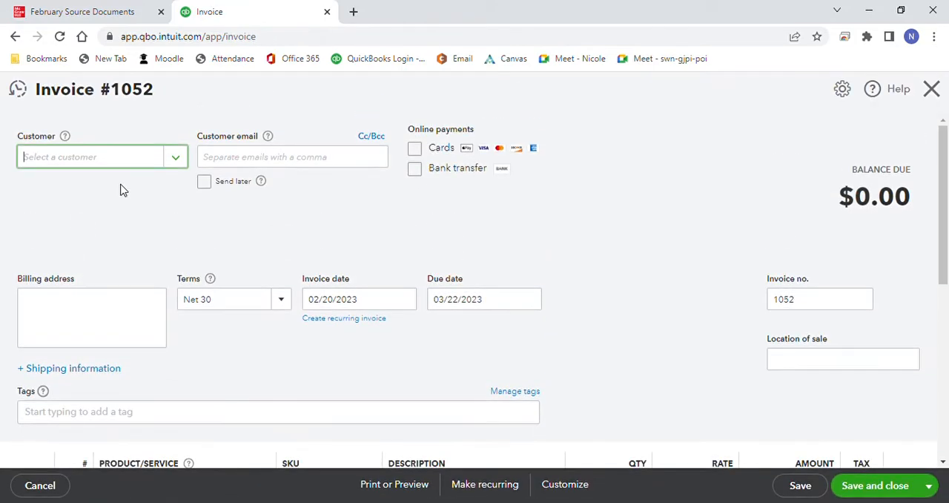
pyautogui.click(180, 158)
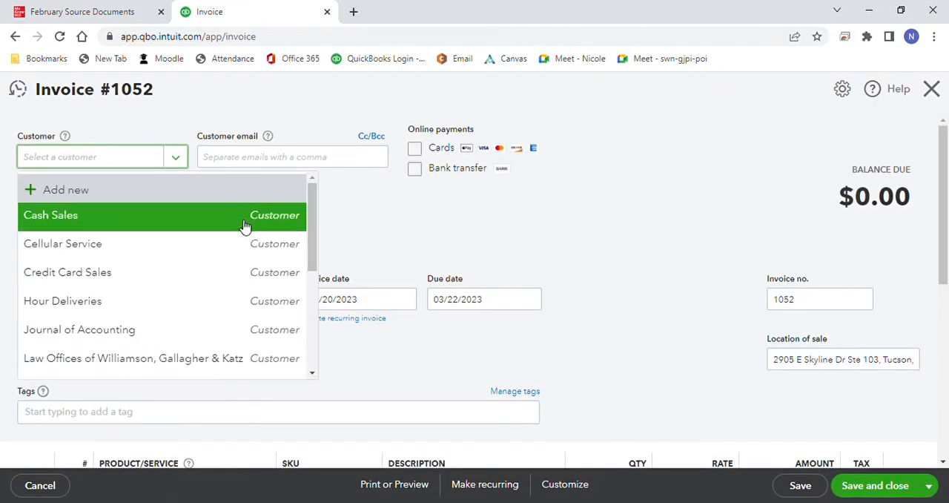
pyautogui.moveTo(313, 236); pyautogui.dragTo(313, 322)
pyautogui.click(275, 358)
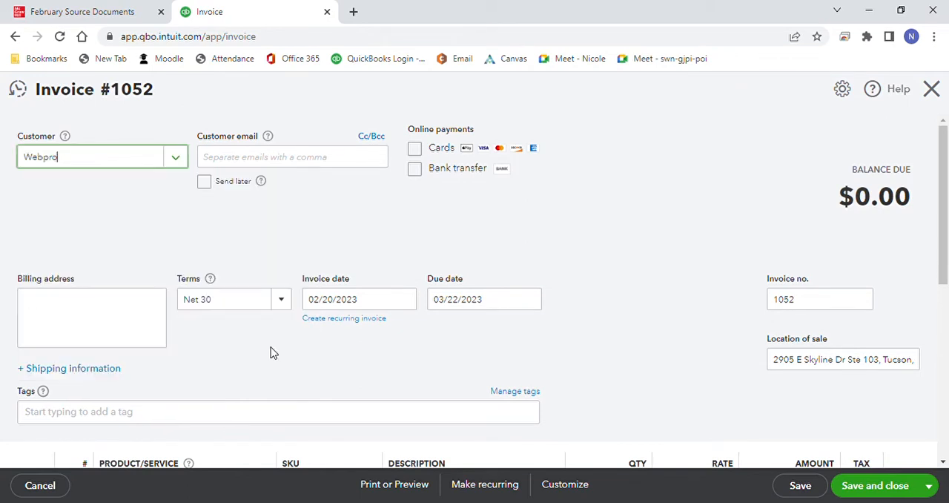
# Step: Add Web server to the first line of invoice 1052
pyautogui.moveTo(945, 229); pyautogui.dragTo(944, 283)
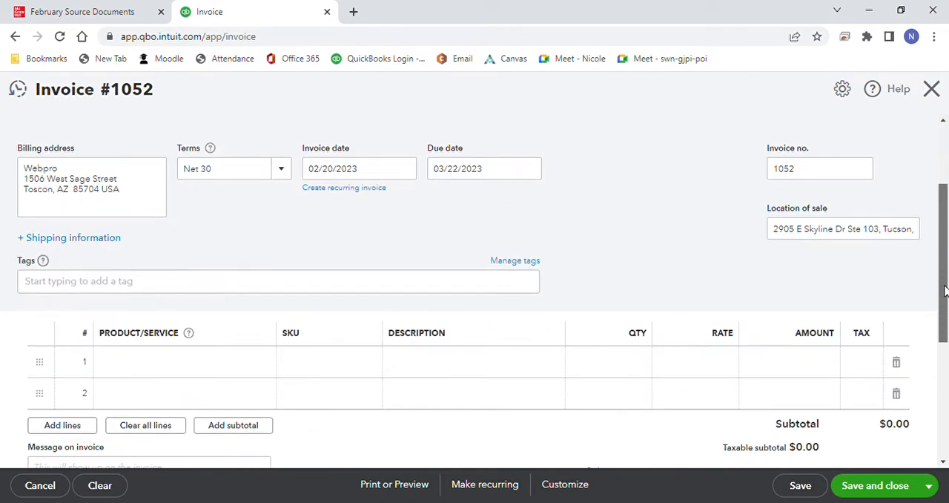
pyautogui.click(266, 368)
pyautogui.click(263, 363)
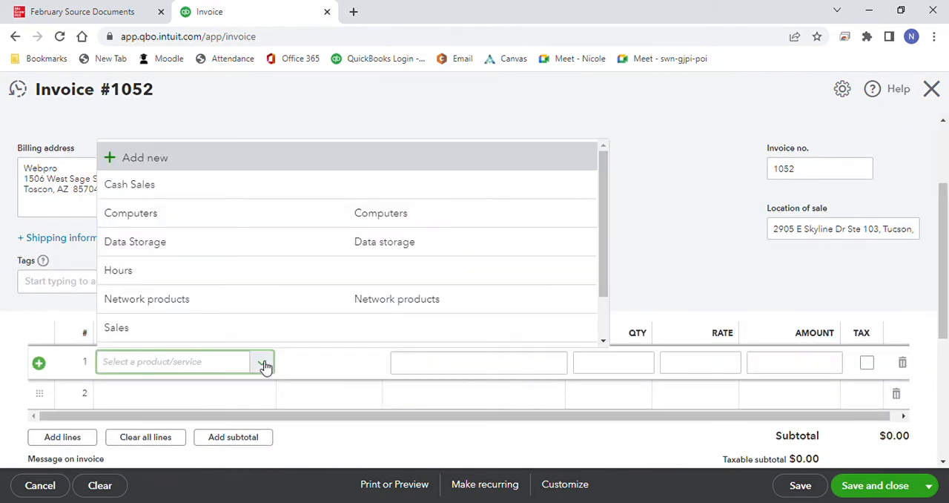
pyautogui.moveTo(601, 282); pyautogui.dragTo(601, 314)
pyautogui.click(499, 325)
pyautogui.click(634, 268)
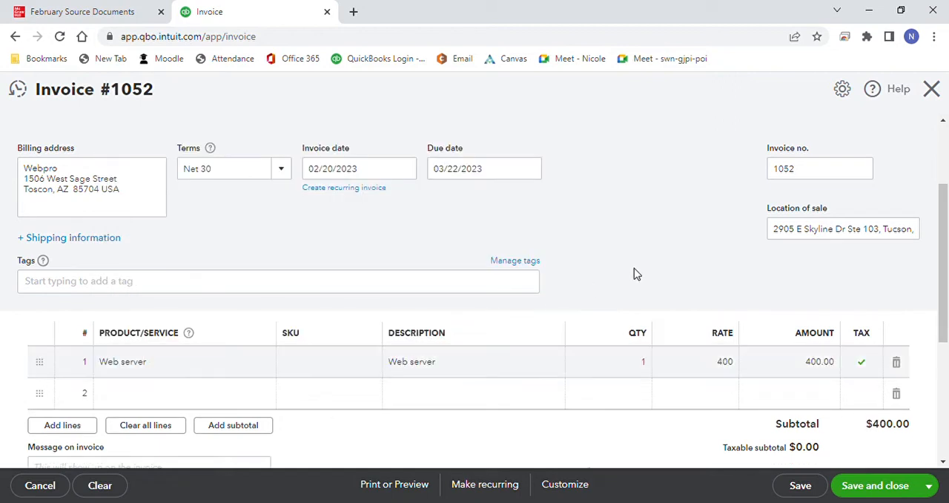
# Step: Check invoice 1052 against its sales invoice in the source documents, and save and close it
pyautogui.moveTo(944, 278); pyautogui.dragTo(946, 368)
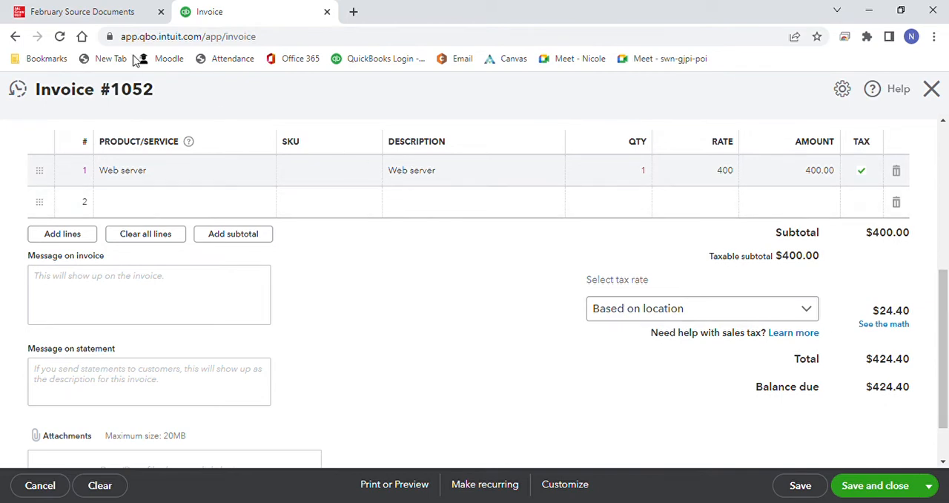
pyautogui.click(89, 11)
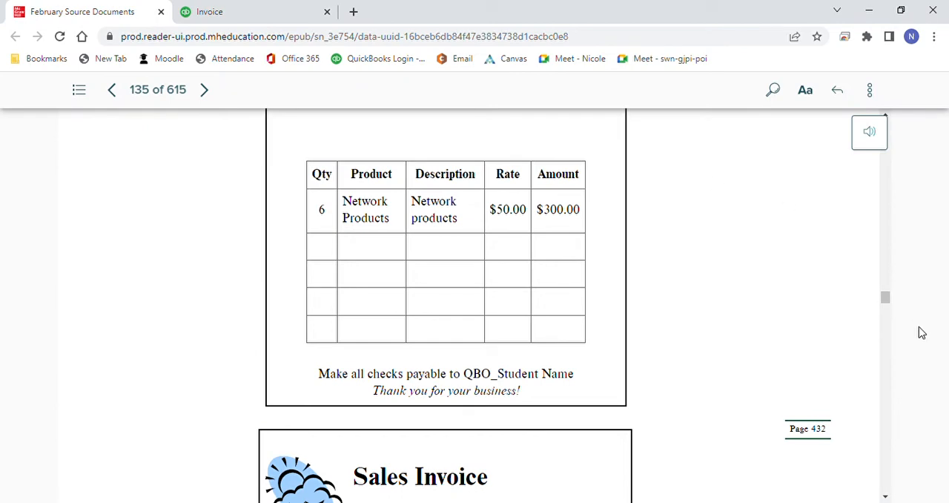
pyautogui.moveTo(887, 302); pyautogui.dragTo(900, 342)
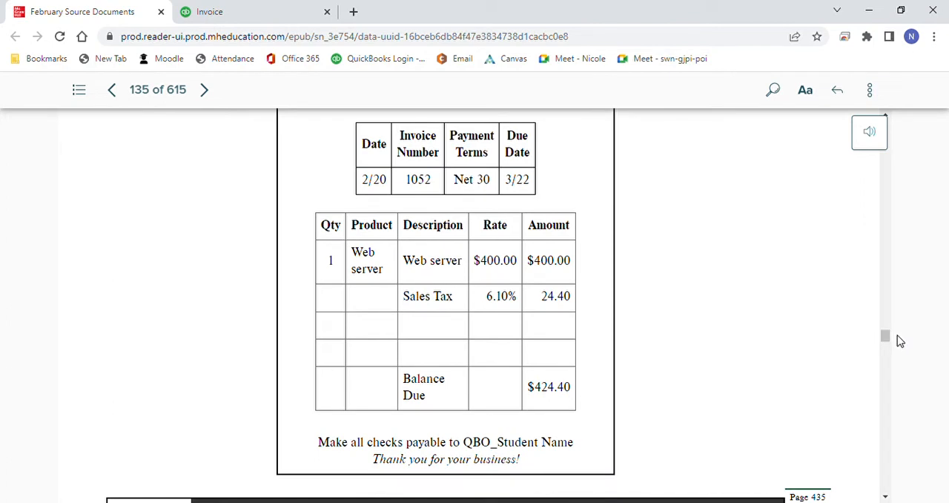
pyautogui.click(258, 15)
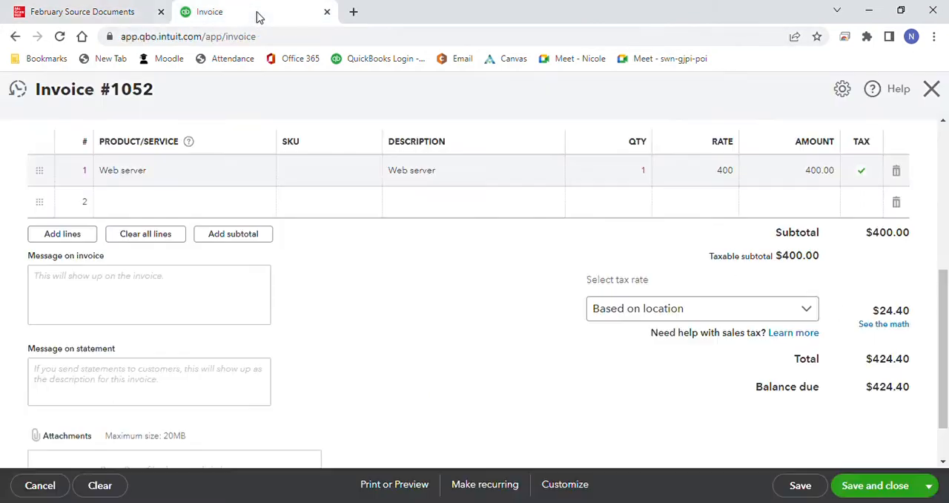
pyautogui.click(886, 486)
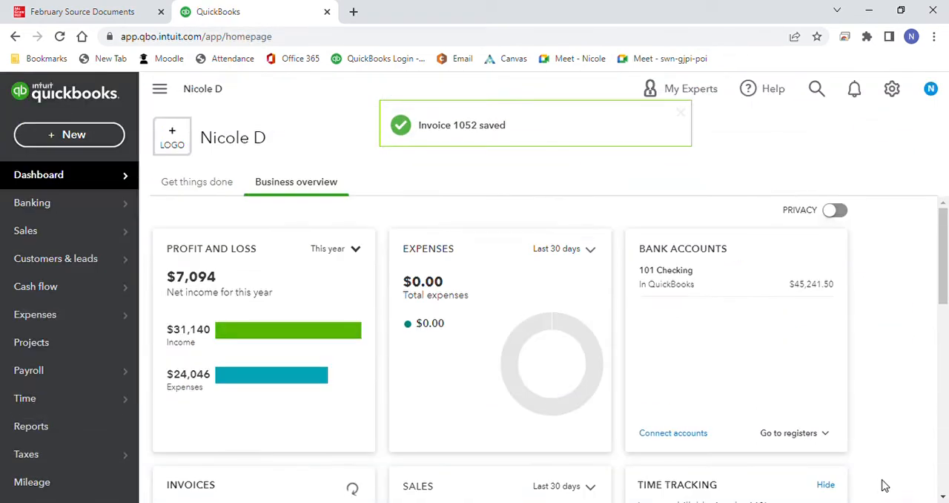
# Step: Start a new customer payment and review the 2/20 customer payments memo in the February source documents
pyautogui.click(67, 136)
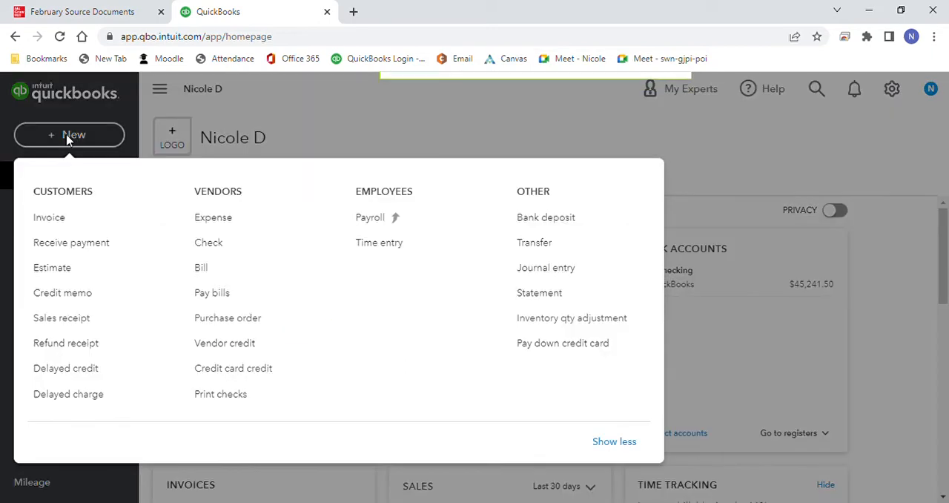
pyautogui.click(74, 244)
pyautogui.click(116, 13)
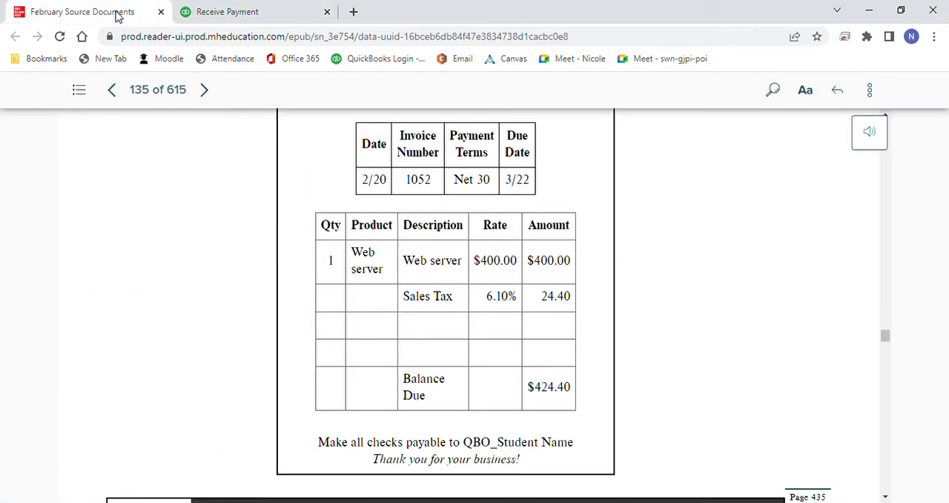
pyautogui.moveTo(886, 338); pyautogui.dragTo(886, 346)
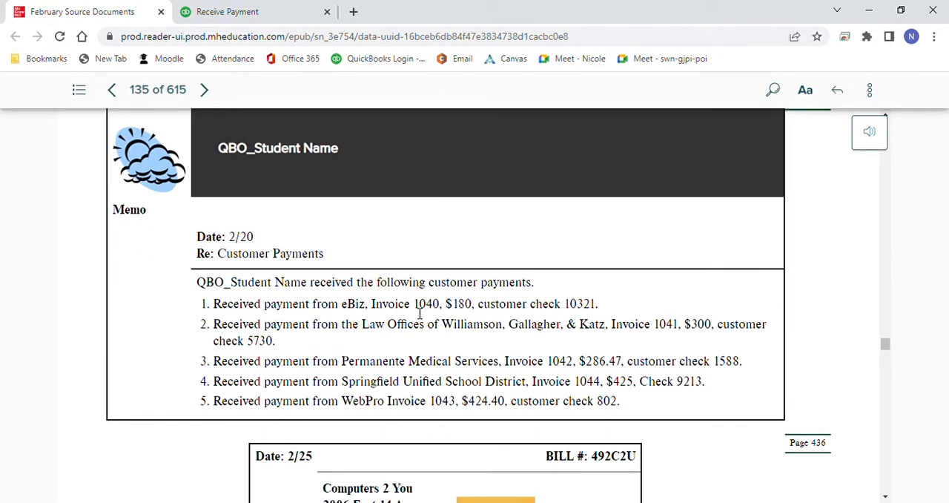
pyautogui.click(265, 15)
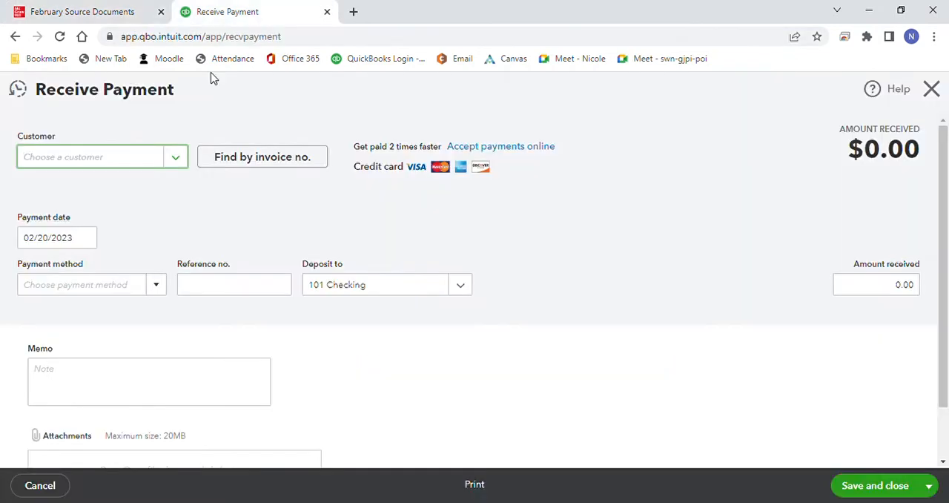
# Step: Record eBiz's payment of invoice 1040 by check with reference number 10321, and save it to start a new payment
pyautogui.click(176, 159)
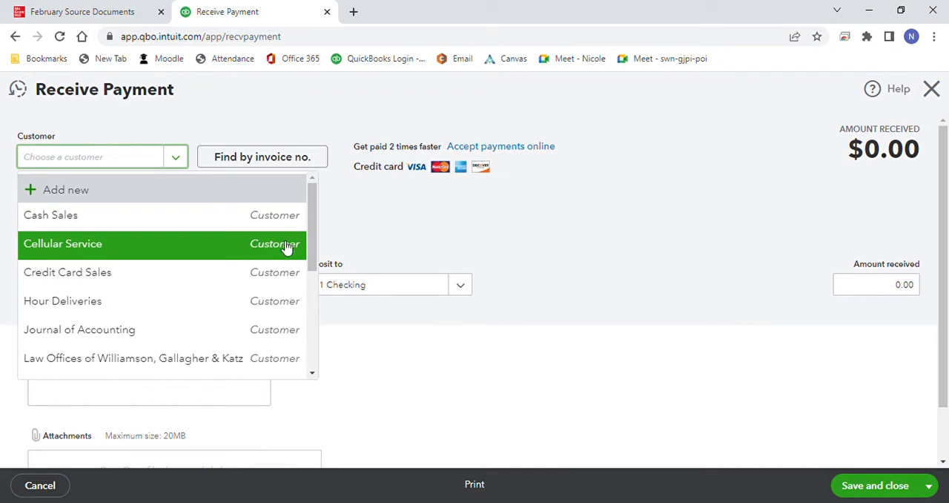
pyautogui.moveTo(313, 233); pyautogui.dragTo(307, 339)
pyautogui.click(263, 377)
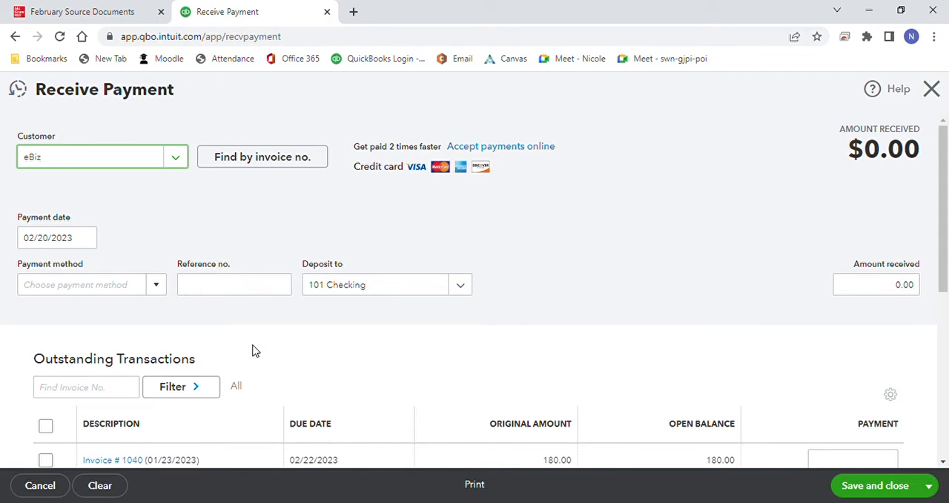
pyautogui.click(157, 289)
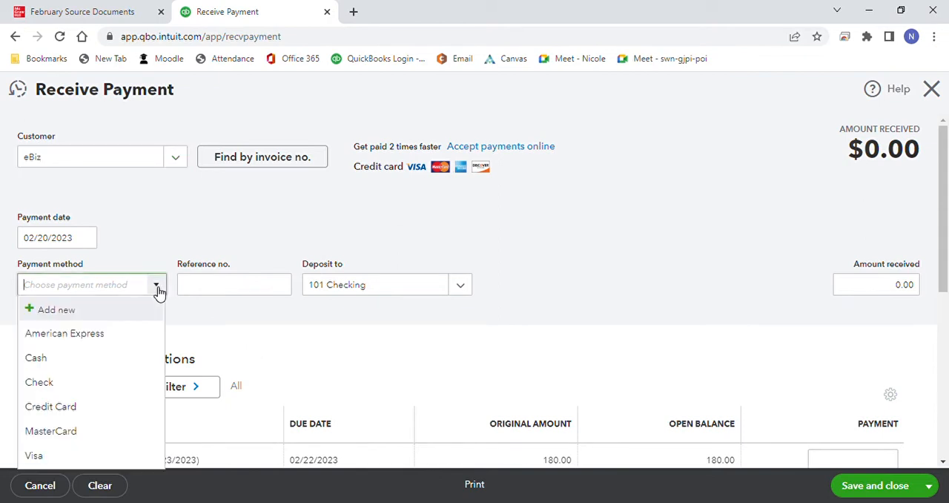
pyautogui.click(126, 382)
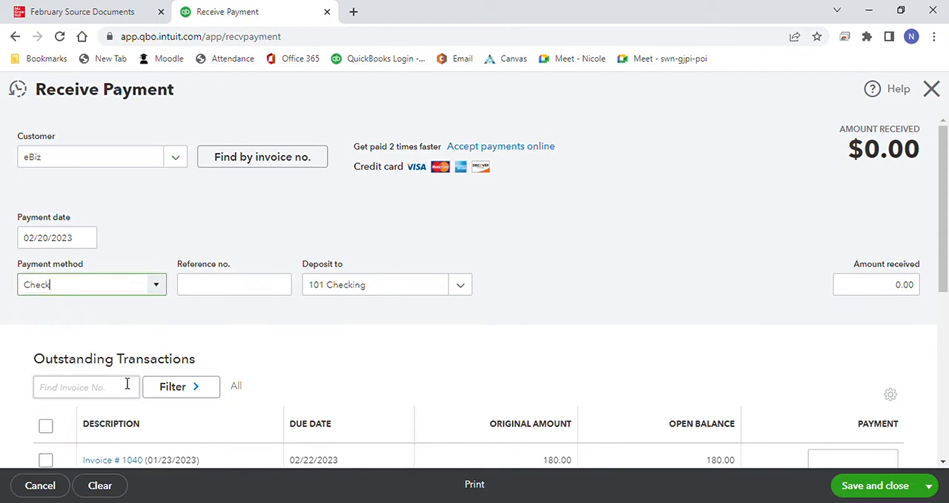
pyautogui.click(214, 287)
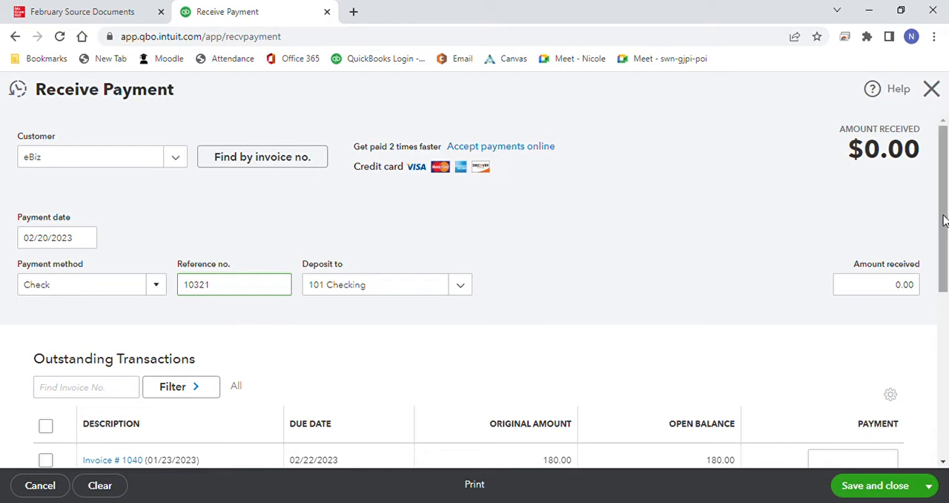
pyautogui.moveTo(942, 215); pyautogui.dragTo(944, 249)
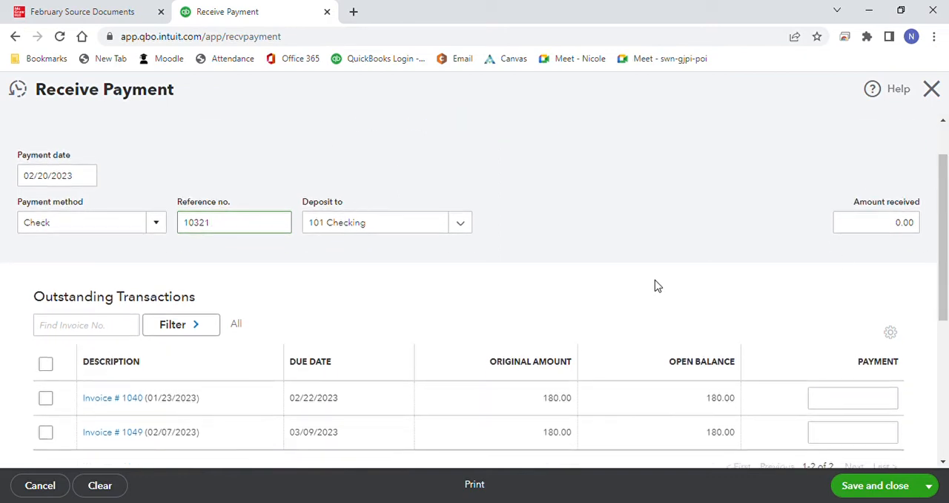
pyautogui.click(45, 398)
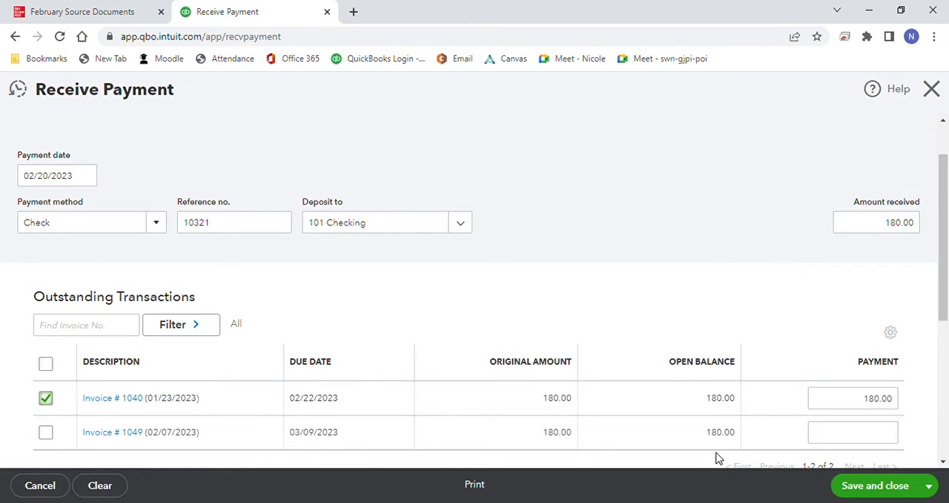
pyautogui.click(928, 485)
pyautogui.click(896, 444)
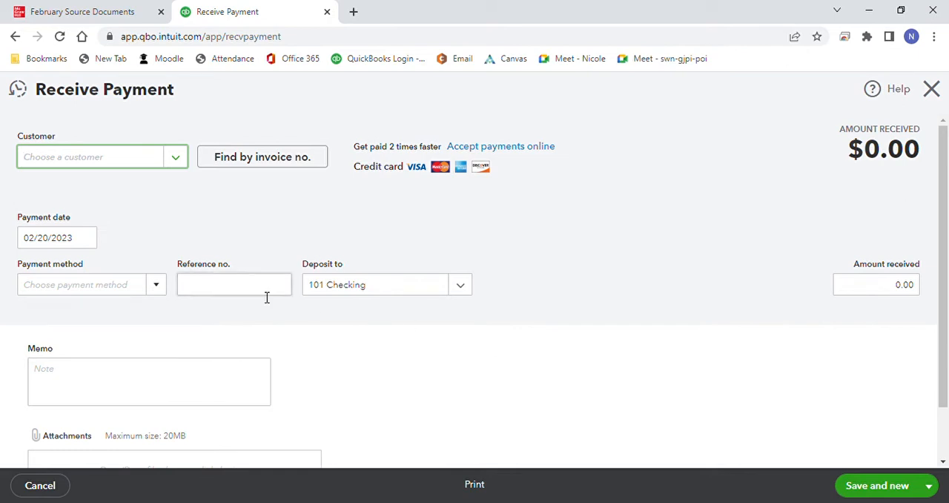
# Step: Record the payment of invoice 1041 from Law Offices of Williamson, Gallagher & Katz by check 5730, and save it to start another
pyautogui.click(176, 158)
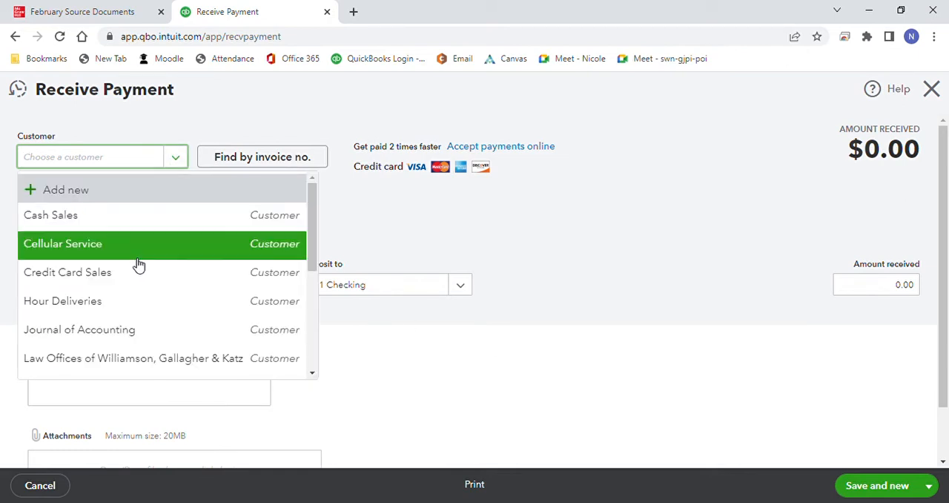
pyautogui.click(128, 360)
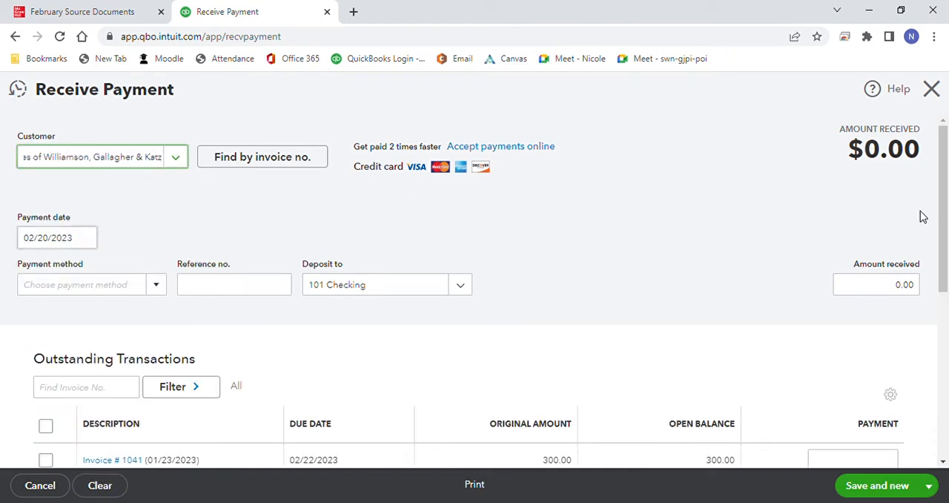
pyautogui.moveTo(944, 219); pyautogui.dragTo(945, 262)
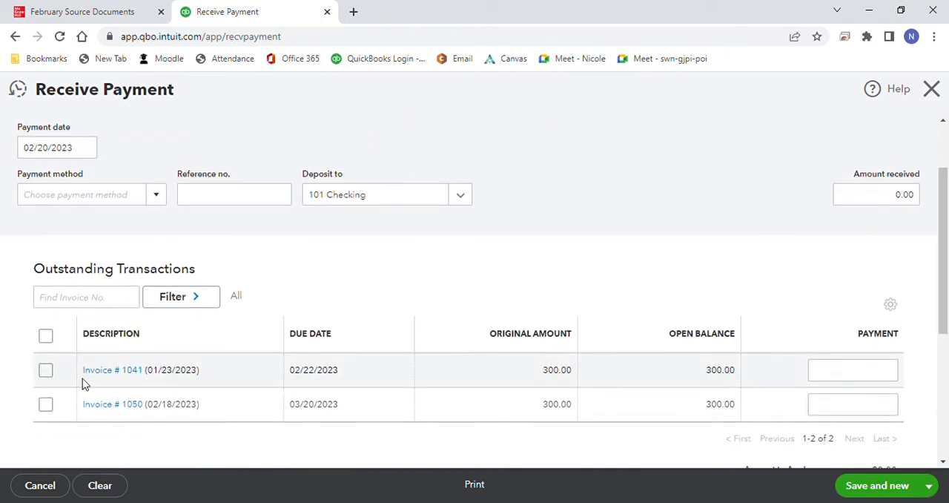
pyautogui.click(45, 369)
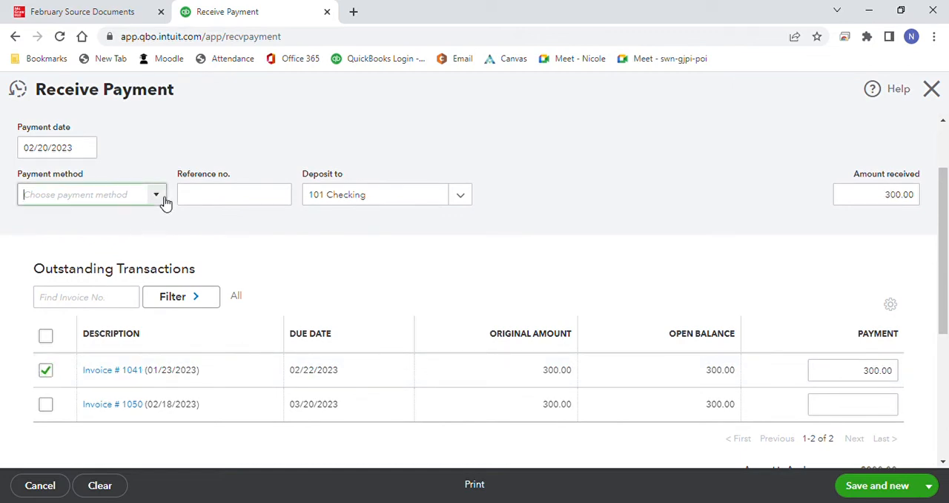
pyautogui.click(162, 198)
pyautogui.click(85, 294)
pyautogui.click(245, 196)
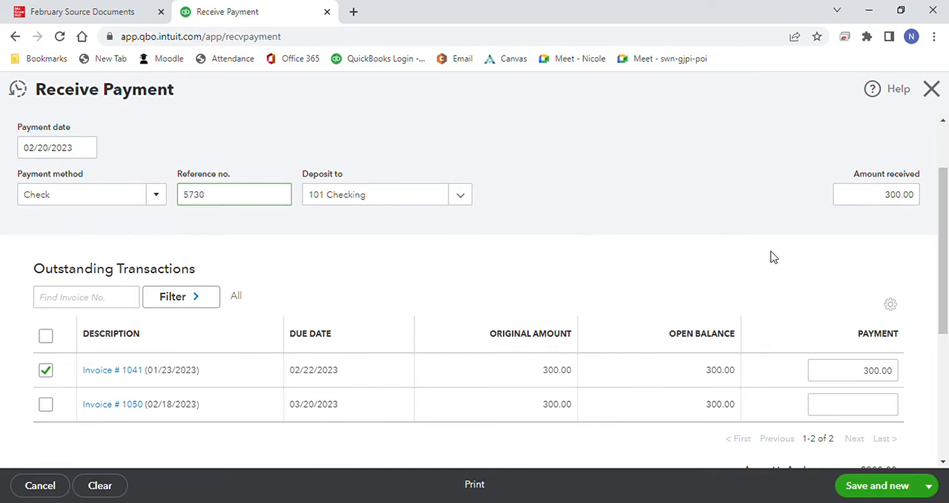
pyautogui.click(878, 486)
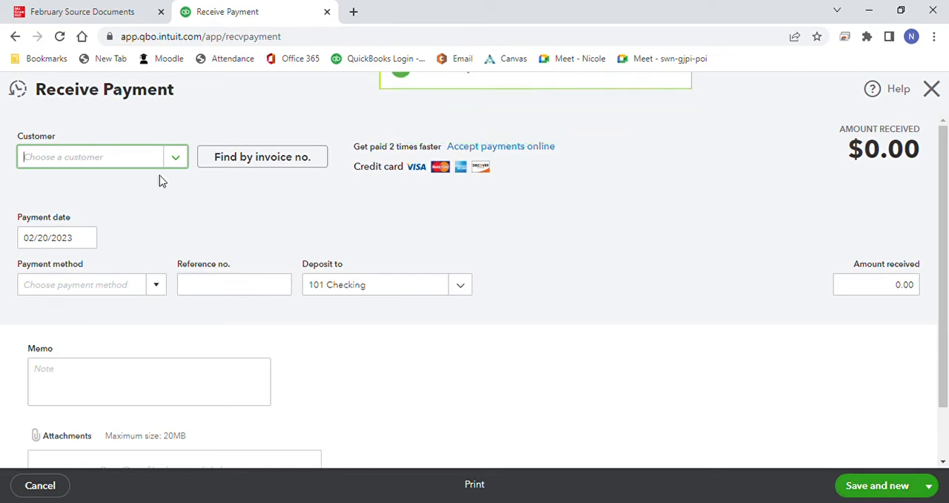
# Step: Record Permanente Medical Services' payment of invoice 1042 by check with reference number 1588, and save it to start a new payment
pyautogui.click(177, 158)
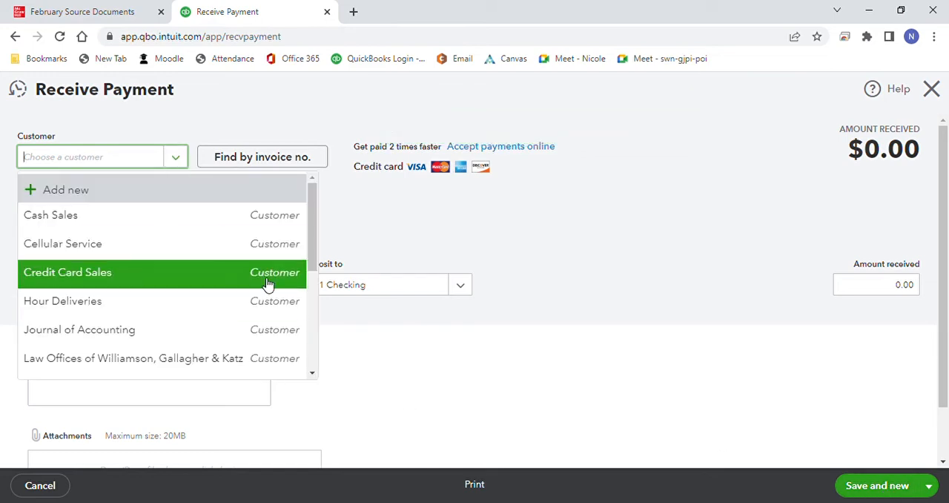
pyautogui.moveTo(317, 237); pyautogui.dragTo(316, 302)
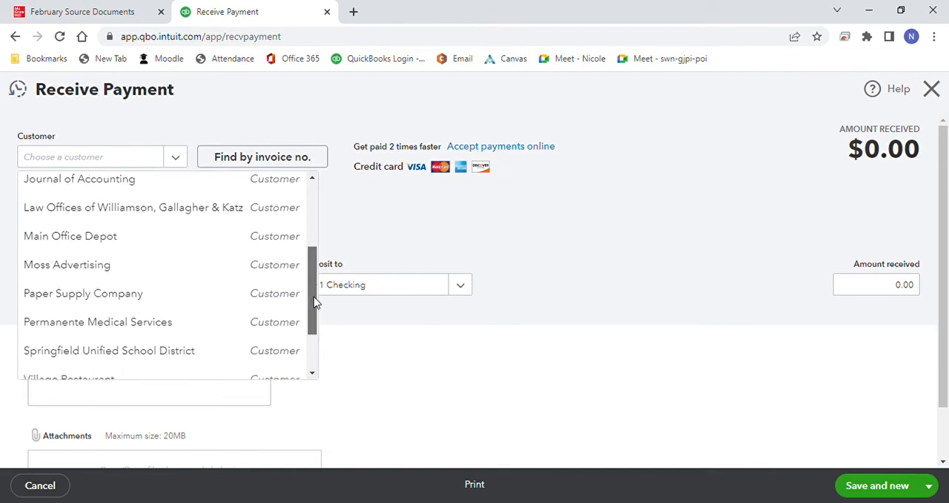
pyautogui.click(250, 317)
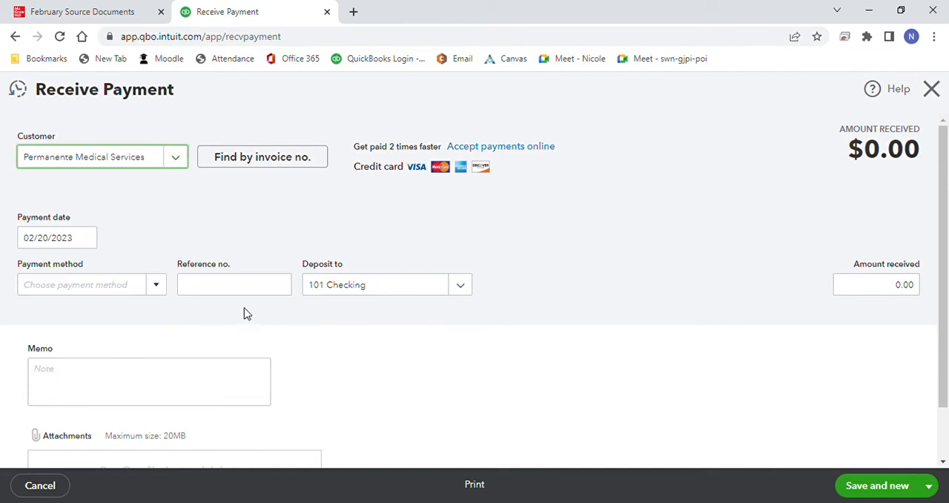
pyautogui.click(161, 289)
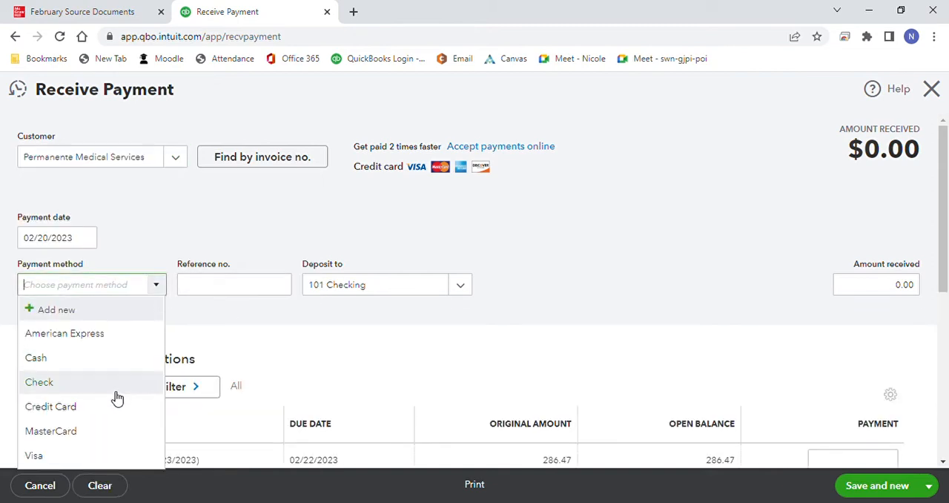
pyautogui.click(116, 393)
pyautogui.click(216, 296)
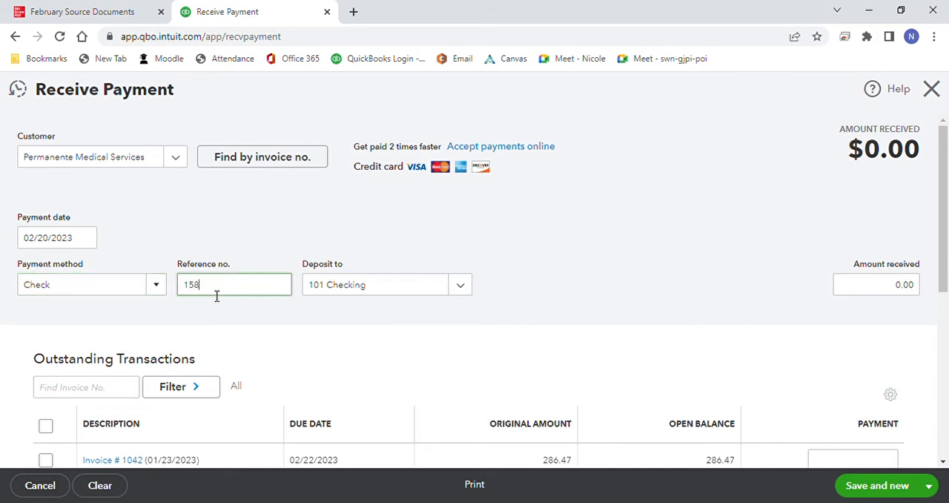
pyautogui.write('1588')
pyautogui.scroll(-1, 638, 281)
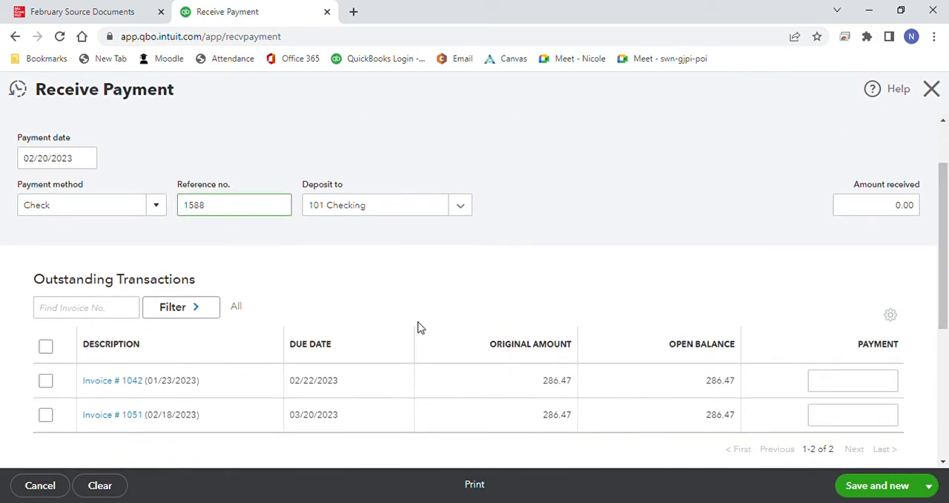
pyautogui.click(45, 382)
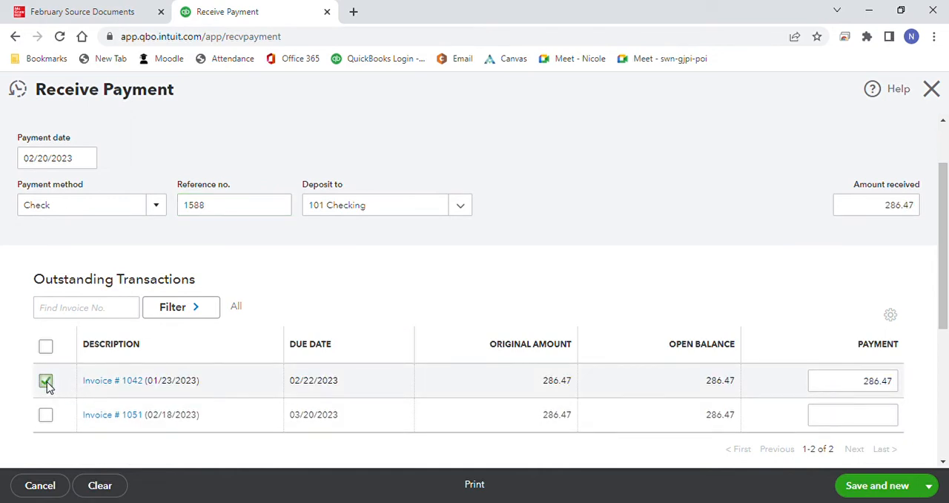
pyautogui.click(898, 489)
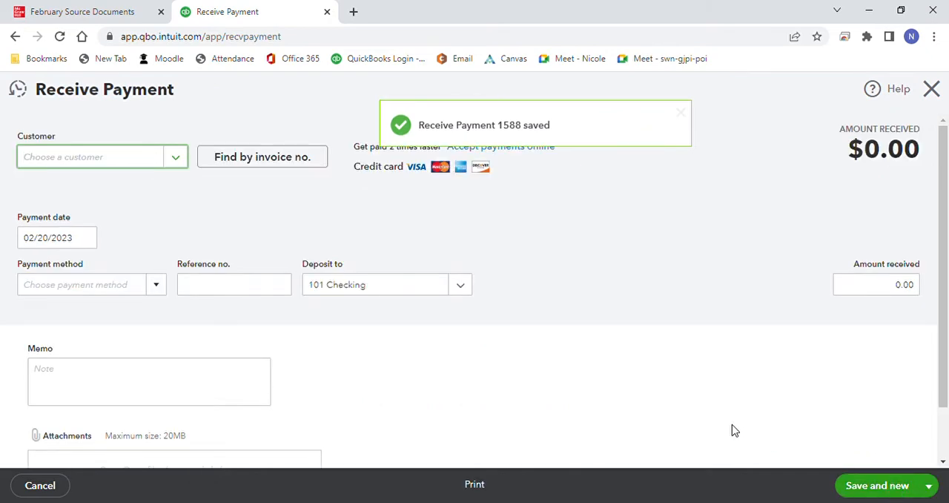
# Step: Record Springfield Unified School District's payment of invoice 1044 by check with reference number 9213, and save it to start a new payment
pyautogui.click(181, 161)
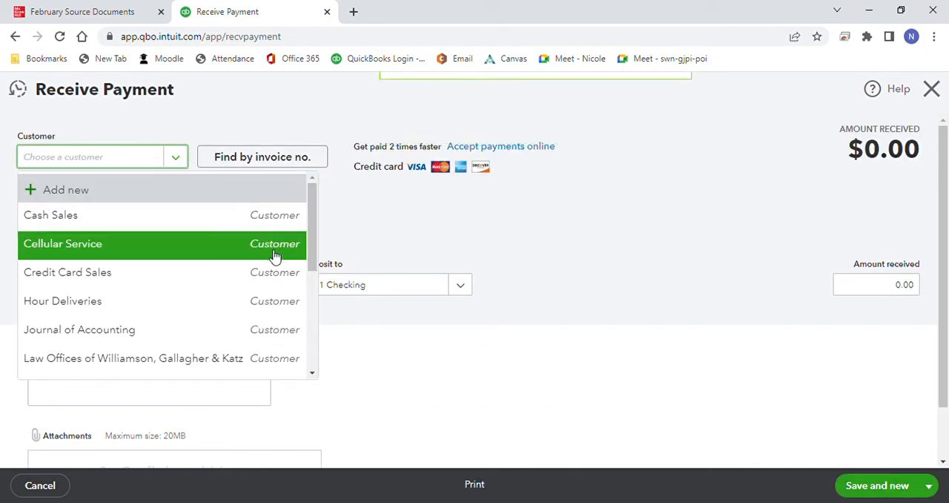
pyautogui.moveTo(310, 258); pyautogui.dragTo(309, 318)
pyautogui.click(279, 366)
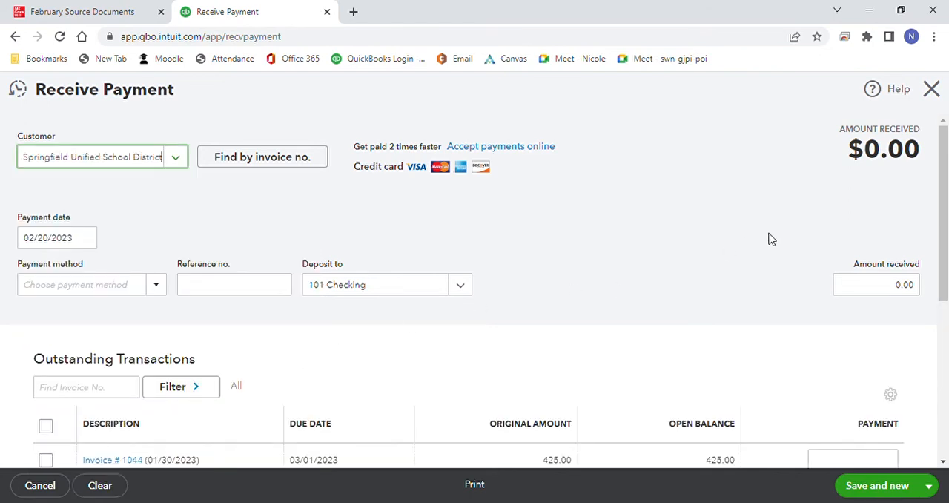
pyautogui.scroll(-2, 943, 213)
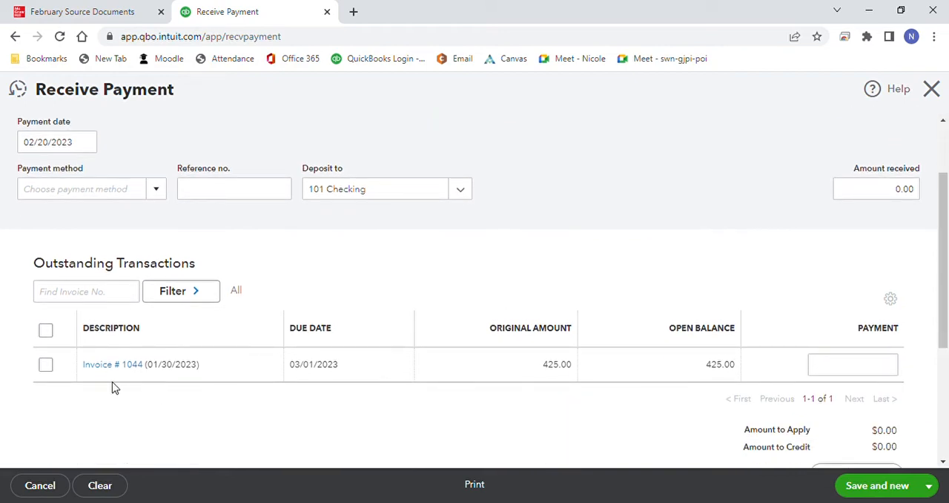
pyautogui.click(46, 366)
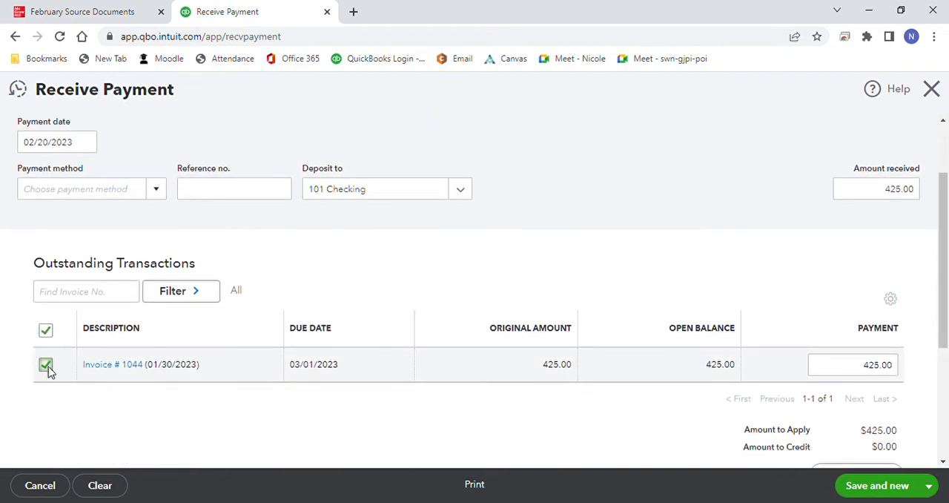
pyautogui.click(161, 190)
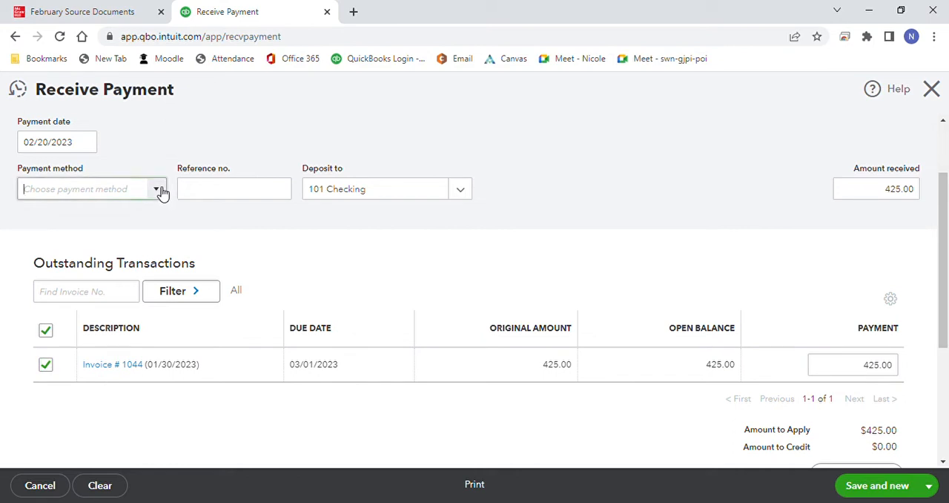
pyautogui.click(121, 286)
pyautogui.click(232, 189)
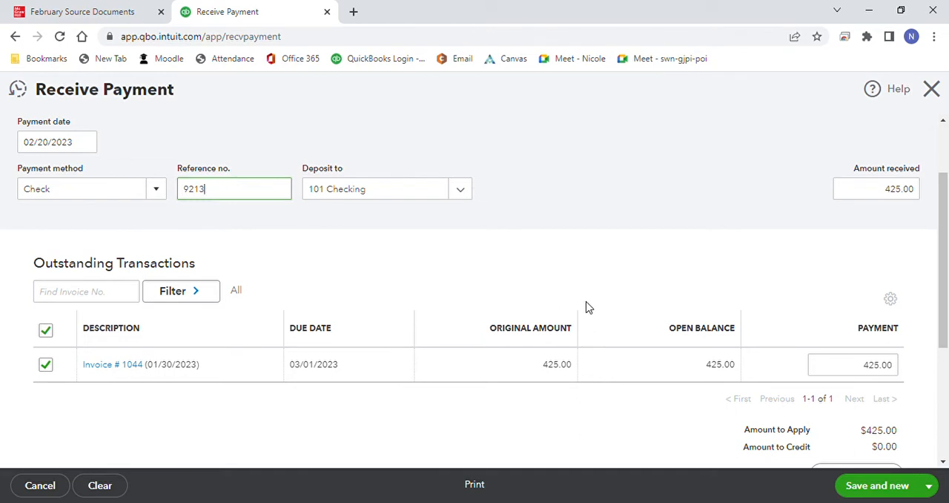
pyautogui.click(883, 484)
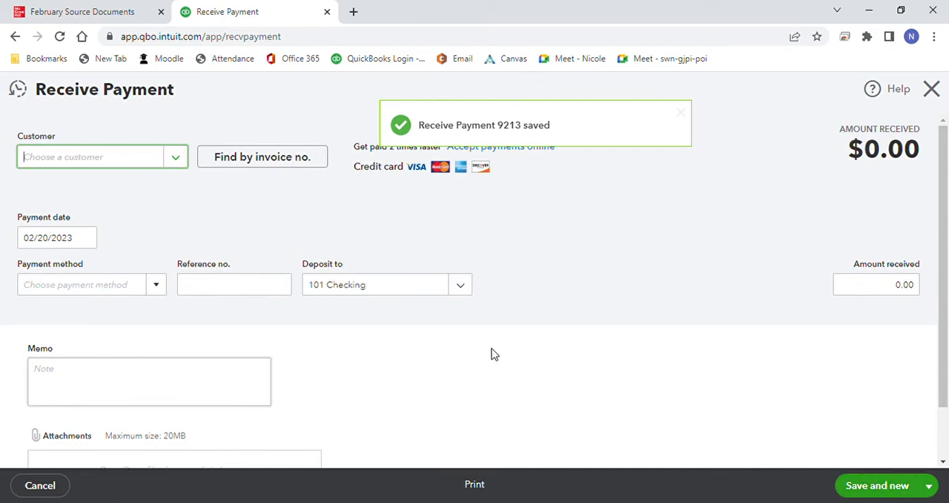
# Step: Record Webpro's payment of invoice 1043 by check with reference number 802, then save and close the payment form
pyautogui.click(176, 159)
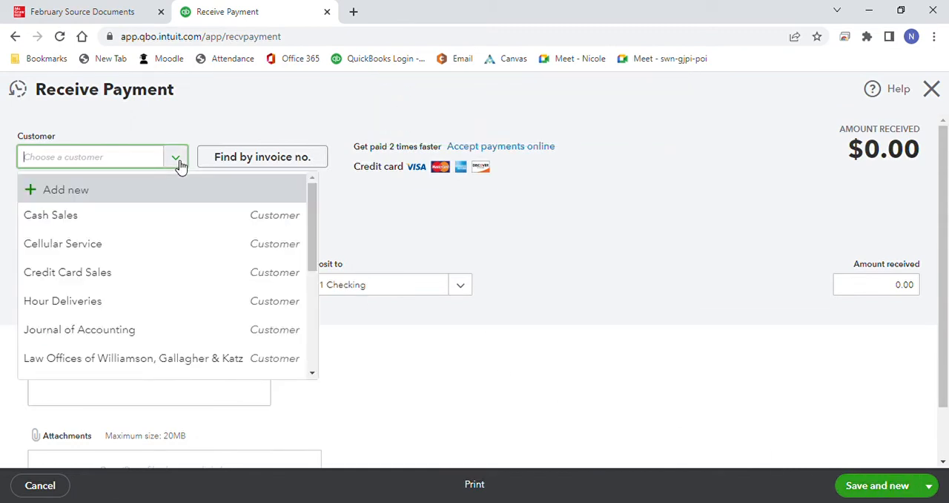
pyautogui.moveTo(311, 245); pyautogui.dragTo(310, 335)
pyautogui.click(271, 353)
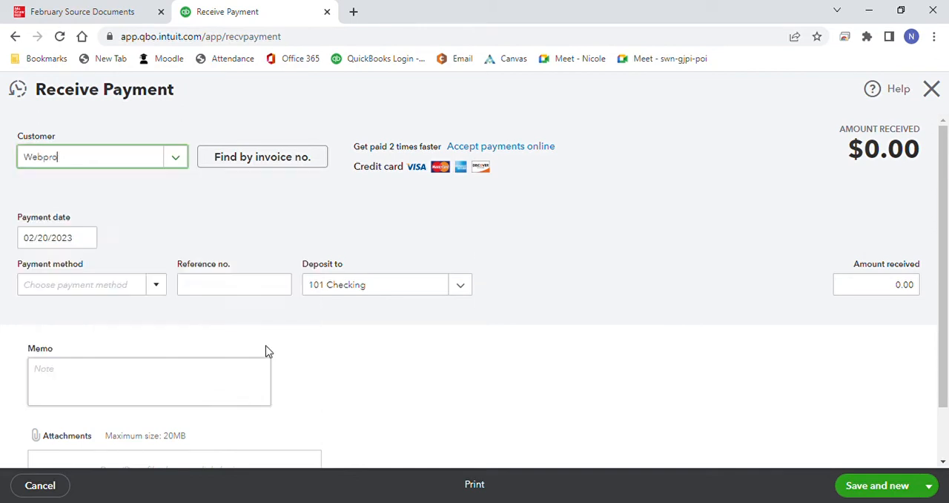
pyautogui.click(161, 290)
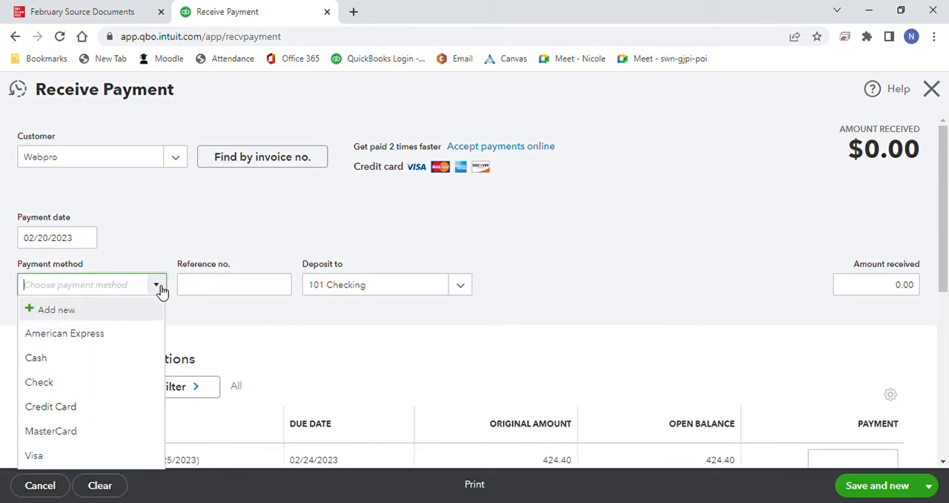
pyautogui.click(121, 381)
pyautogui.click(206, 285)
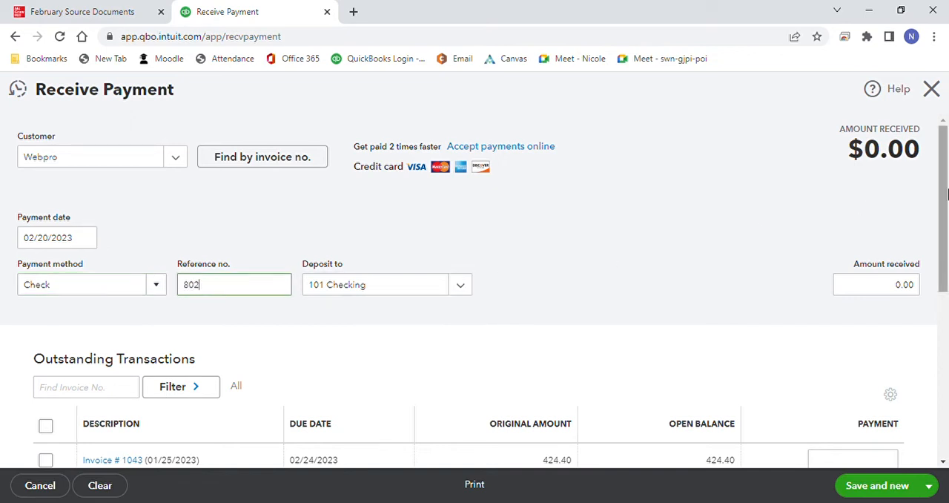
pyautogui.moveTo(947, 196); pyautogui.dragTo(947, 256)
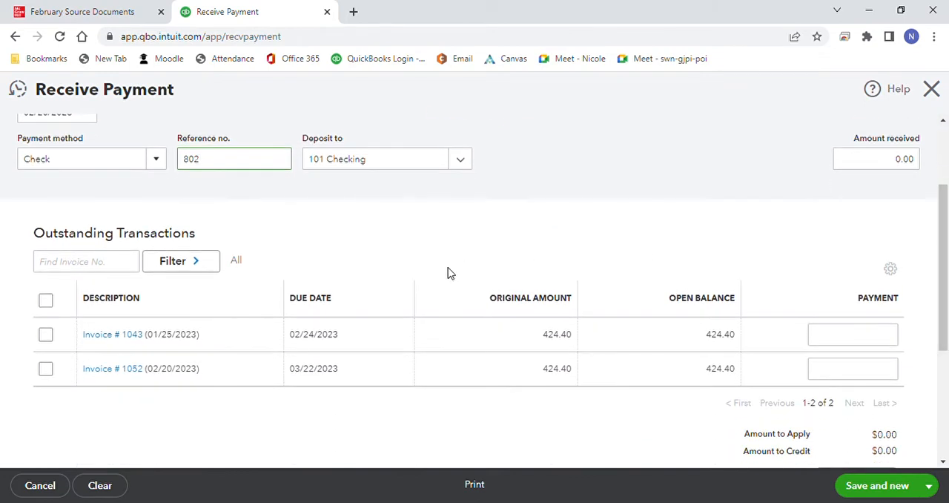
pyautogui.click(46, 337)
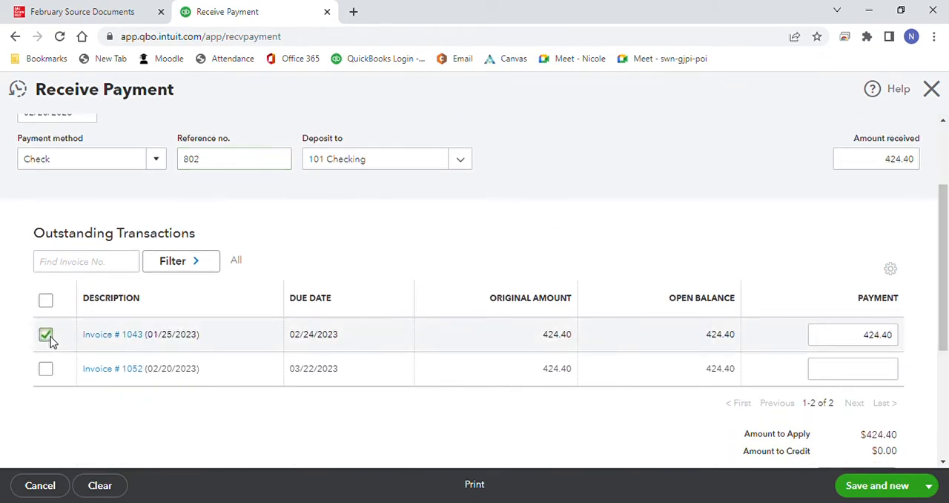
pyautogui.click(928, 486)
pyautogui.click(883, 443)
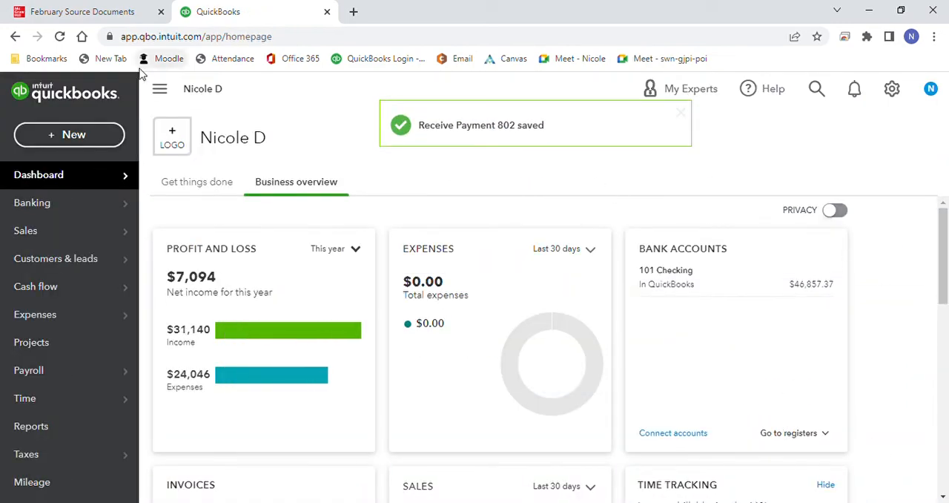
# Step: Consult the 2/25 bill in the February source documents, and start a QuickBooks bill for Computers 2 You dated 02/25/2023, number 492C2U
pyautogui.click(111, 13)
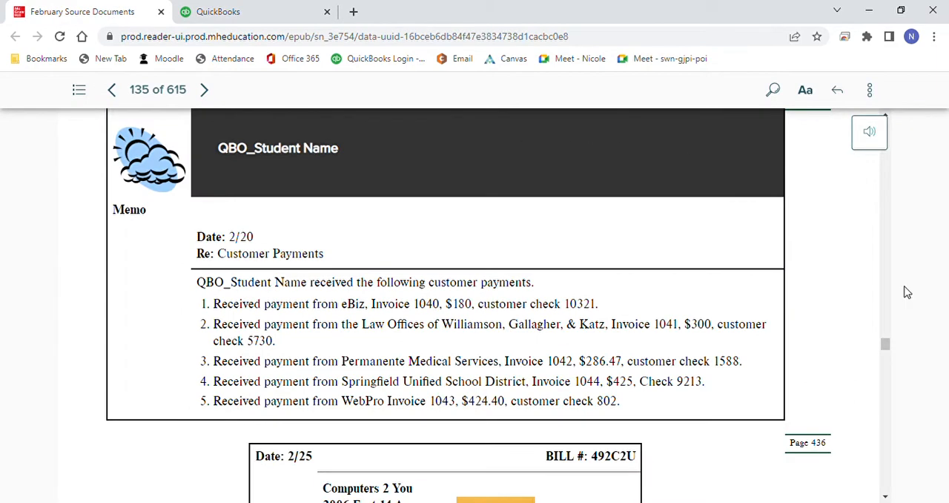
pyautogui.moveTo(887, 347); pyautogui.dragTo(889, 353)
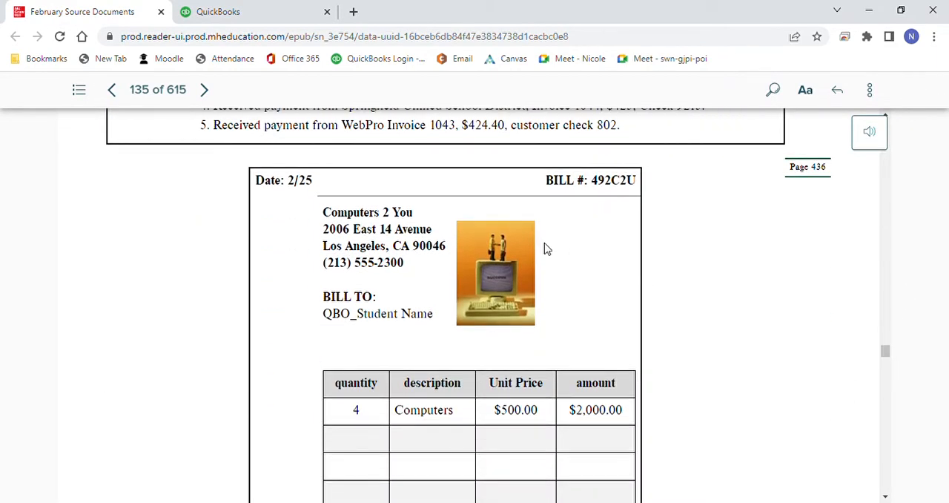
pyautogui.click(221, 16)
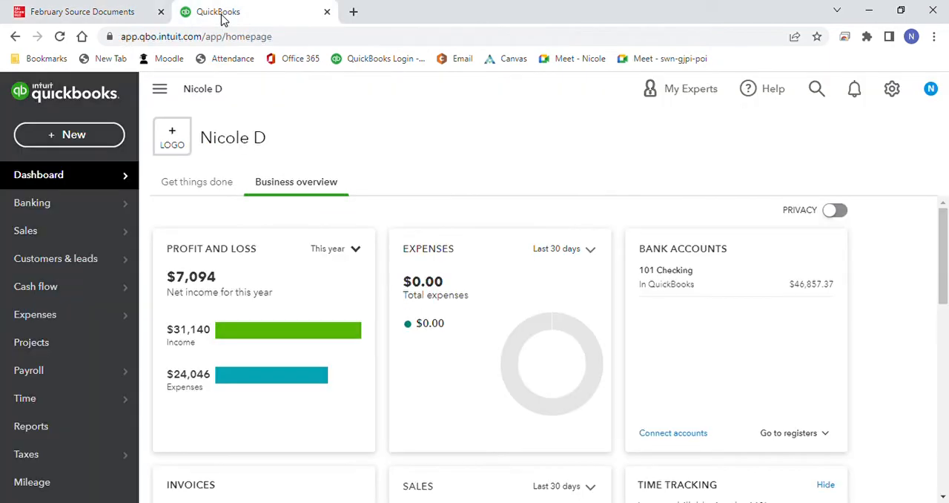
pyautogui.click(67, 133)
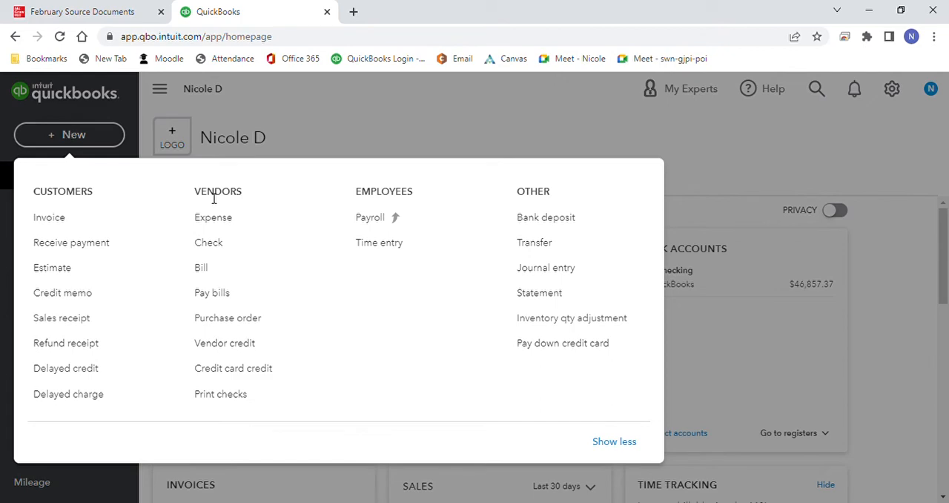
pyautogui.click(218, 274)
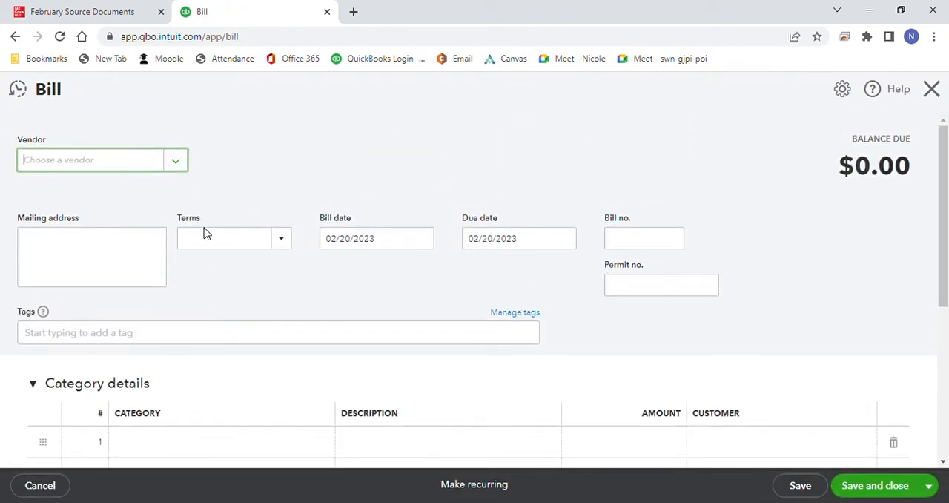
pyautogui.click(176, 171)
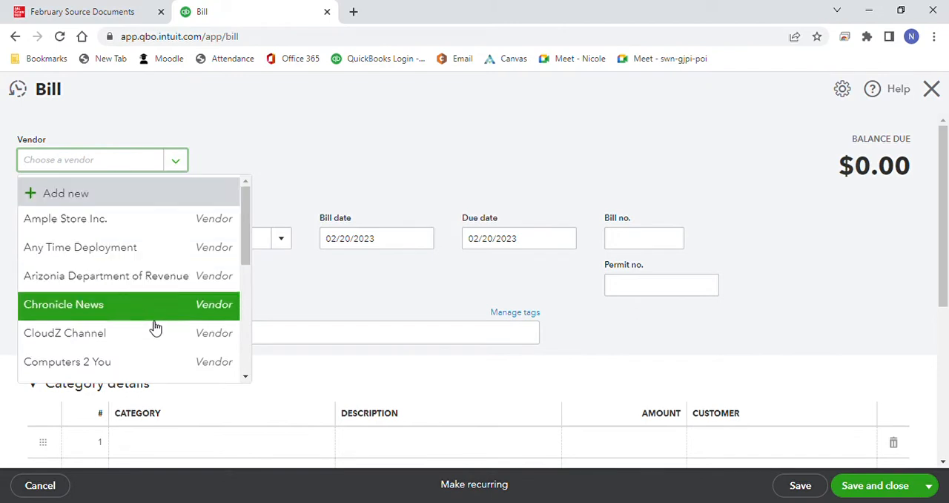
pyautogui.click(152, 362)
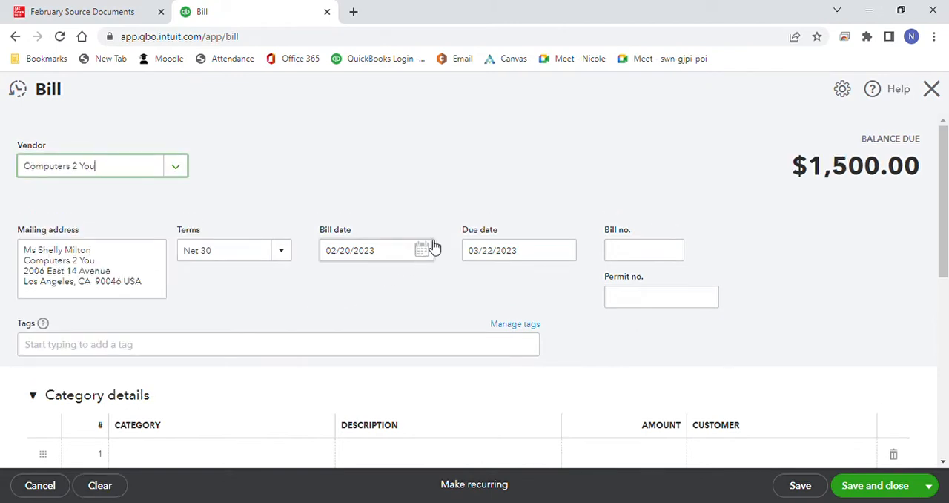
pyautogui.click(429, 249)
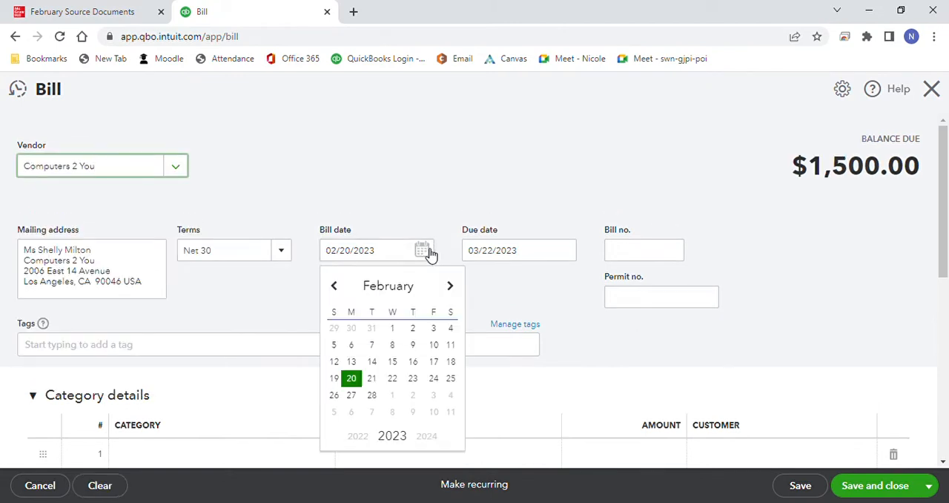
pyautogui.click(454, 379)
pyautogui.click(626, 256)
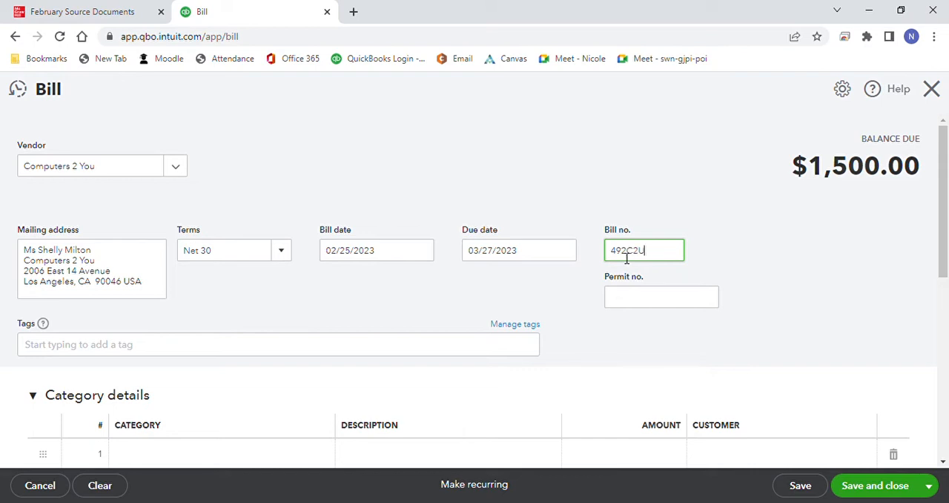
# Step: Set the bill's Computers quantity to 4, and save it to start a new bill
pyautogui.scroll(-2, 943, 223)
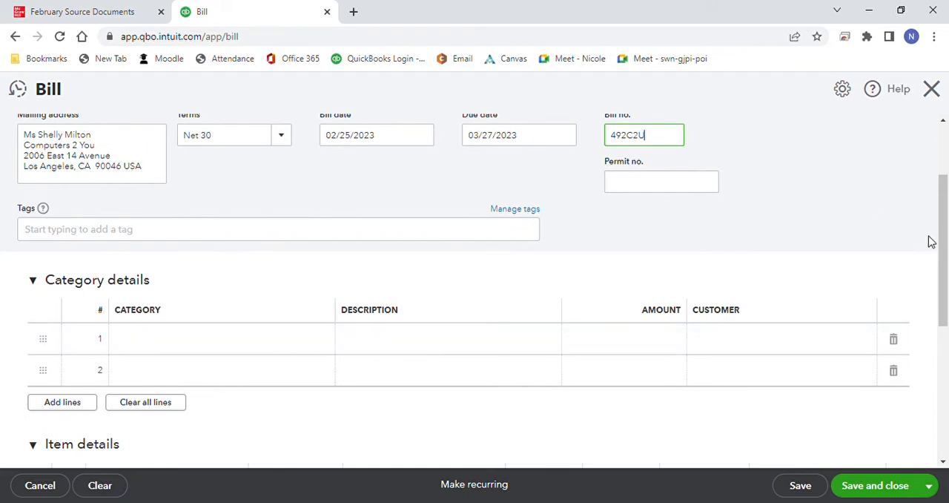
pyautogui.scroll(-3, 931, 242)
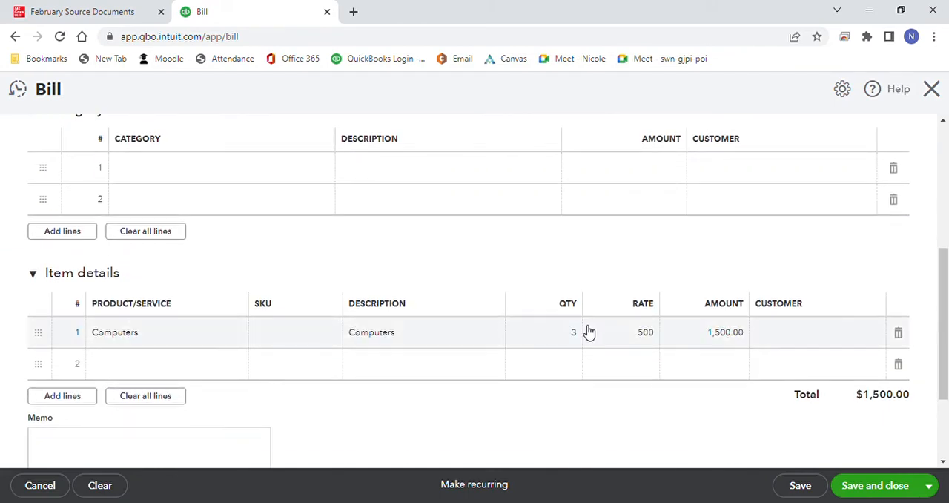
pyautogui.click(575, 334)
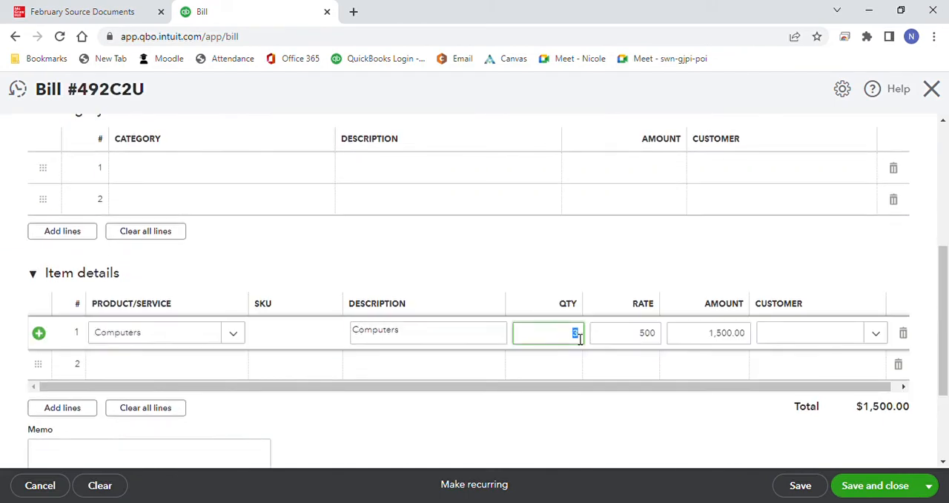
pyautogui.click(599, 266)
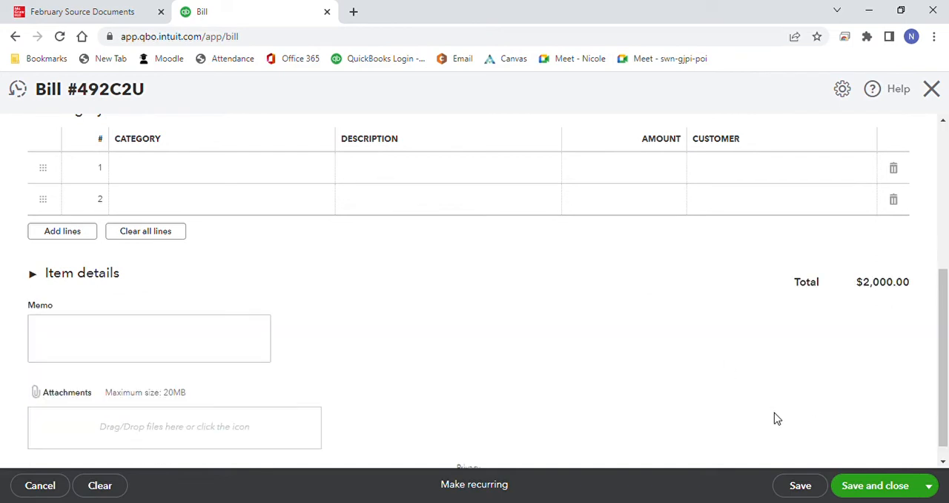
pyautogui.click(929, 487)
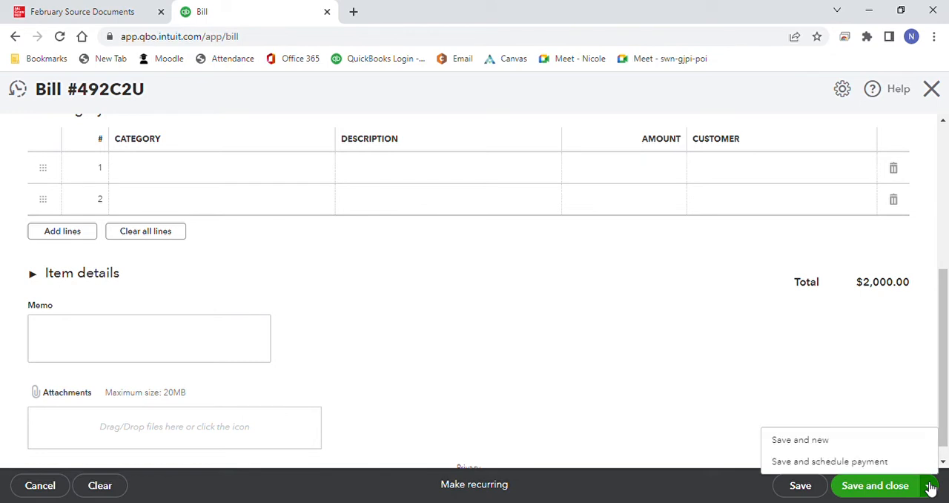
pyautogui.click(836, 445)
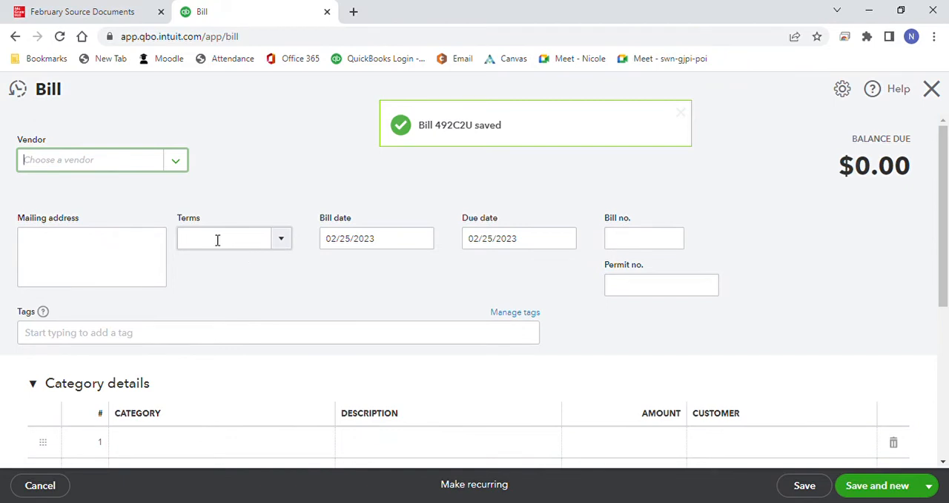
# Step: Enter bill ATD645 from Any Time Deployment with its prefilled network products line, then save and close it
pyautogui.click(177, 165)
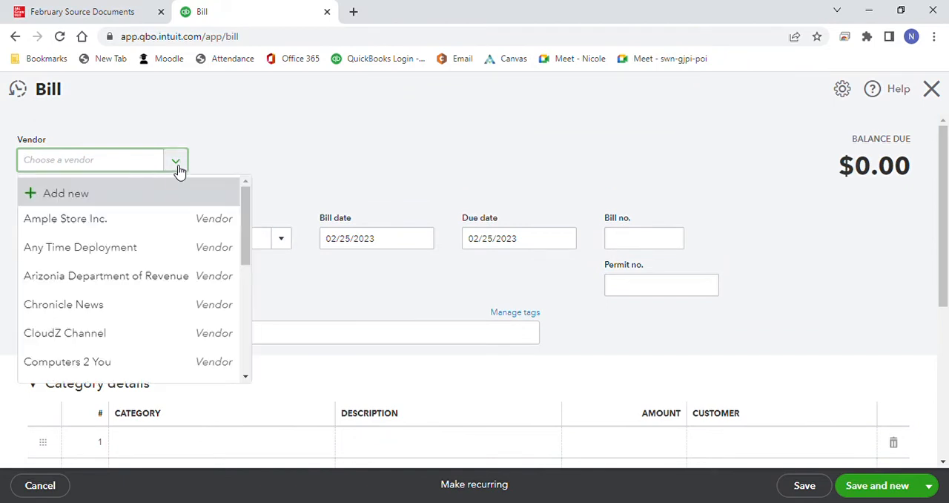
pyautogui.click(165, 253)
pyautogui.click(627, 248)
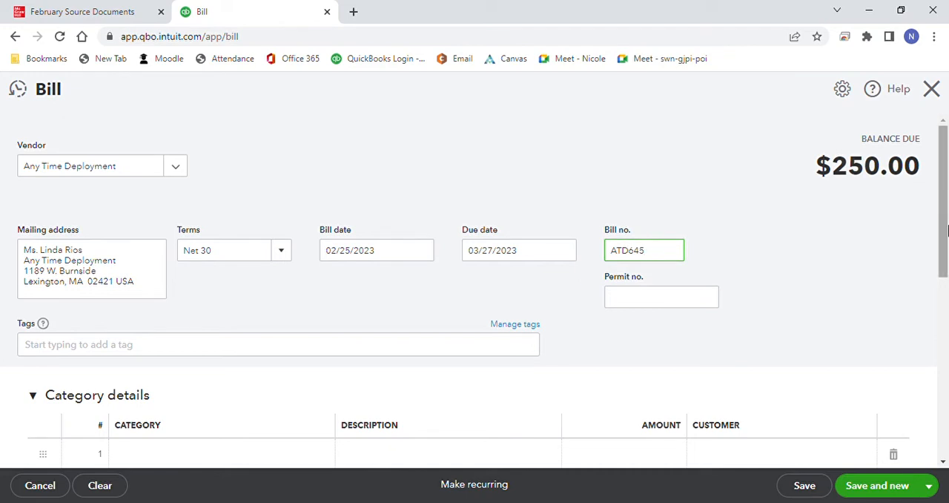
pyautogui.moveTo(944, 234); pyautogui.dragTo(936, 397)
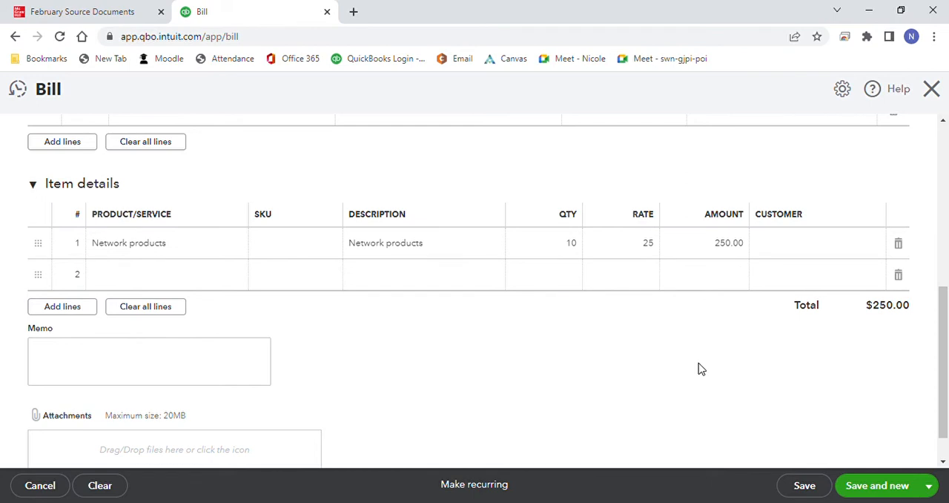
pyautogui.click(931, 486)
pyautogui.click(873, 448)
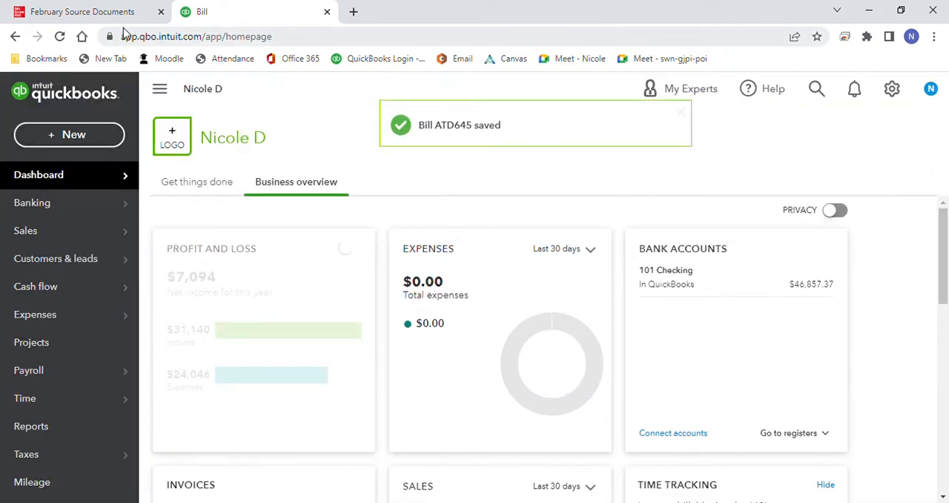
# Step: Find the 2/25 sales invoice in the source documents, and start QuickBooks invoice 1053 for Springfield Unified School District
pyautogui.click(117, 11)
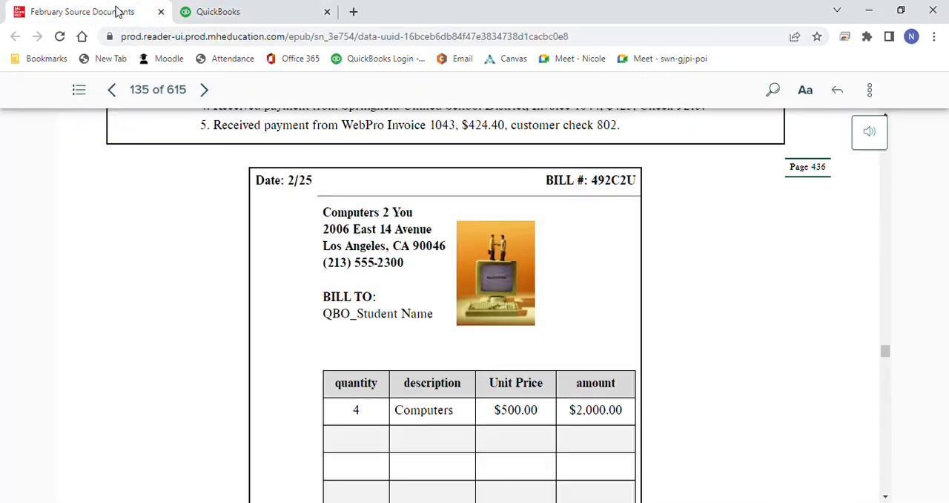
pyautogui.moveTo(886, 353); pyautogui.dragTo(894, 386)
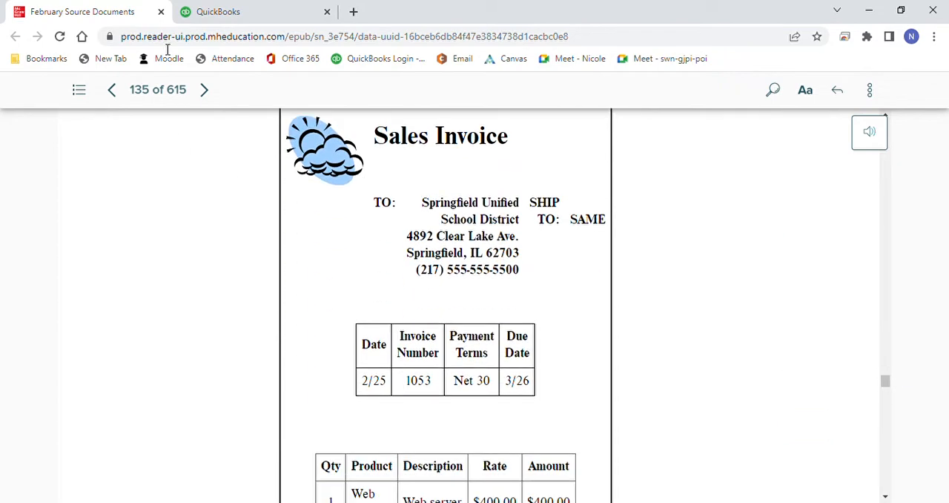
pyautogui.click(244, 12)
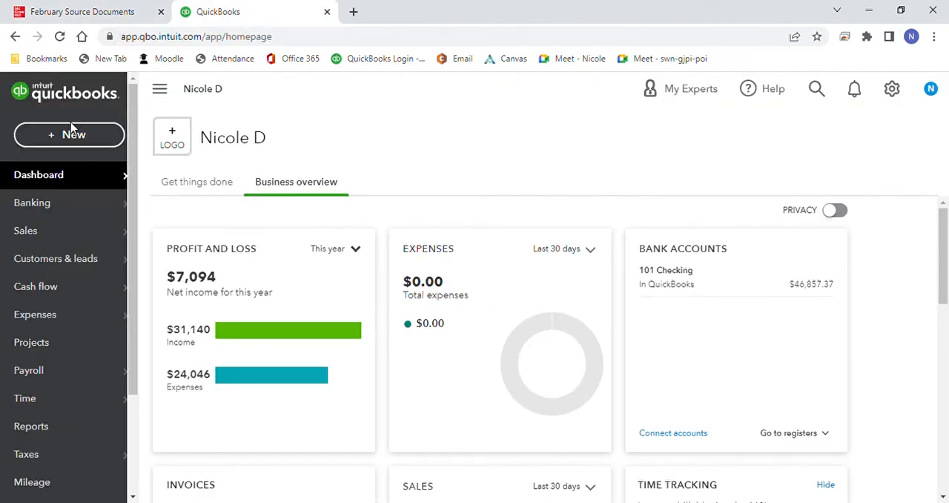
pyautogui.click(74, 135)
pyautogui.click(68, 224)
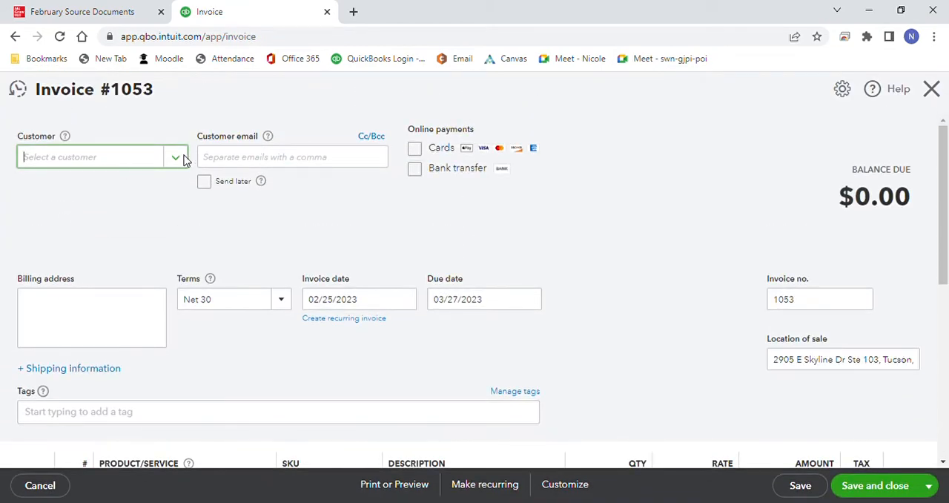
pyautogui.click(178, 158)
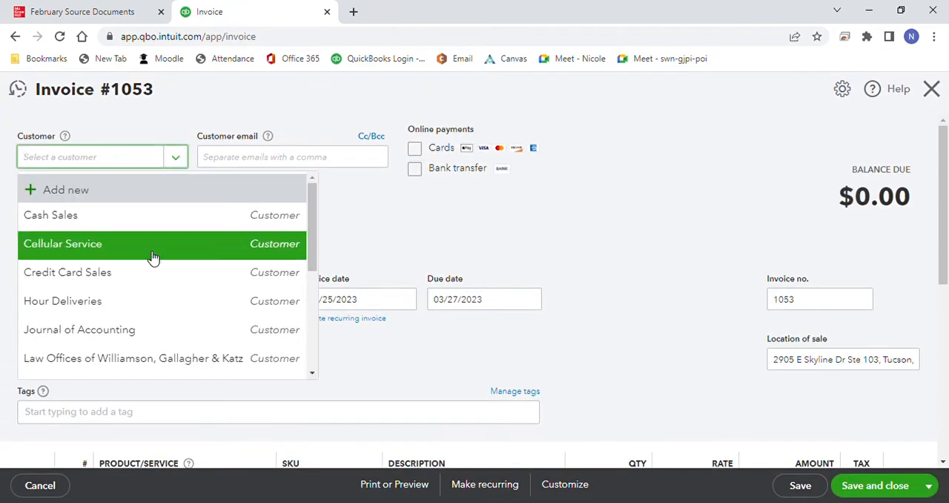
pyautogui.moveTo(310, 252); pyautogui.dragTo(292, 328)
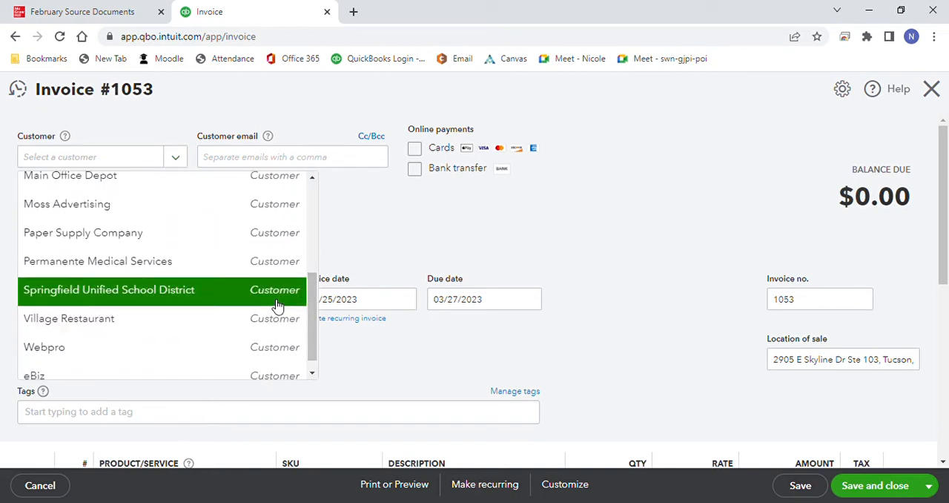
pyautogui.click(275, 306)
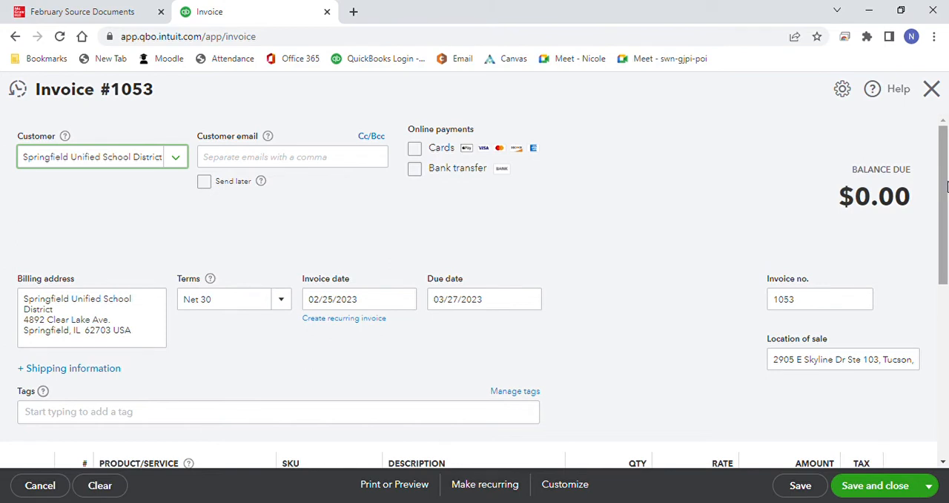
# Step: Replace invoice 1053's location of sale with the city, state and ZIP line copied from the customer's billing address
pyautogui.scroll(-1, 947, 186)
pyautogui.moveTo(141, 248); pyautogui.dragTo(10, 255)
pyautogui.hotkey('ctrl', 'c')
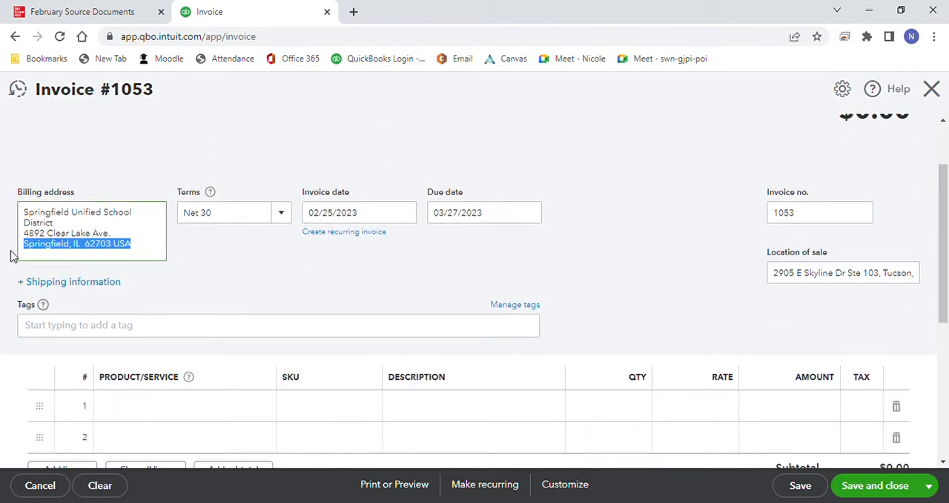
pyautogui.moveTo(781, 281); pyautogui.dragTo(926, 274)
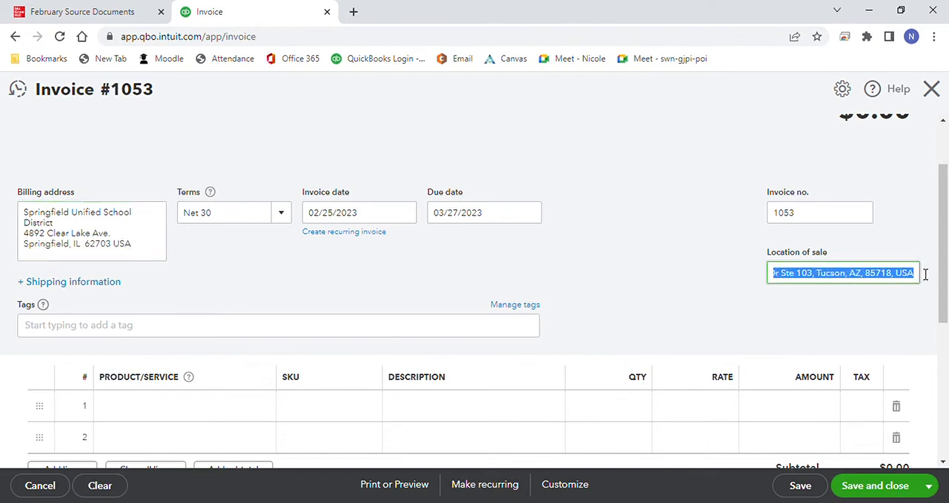
pyautogui.hotkey('ctrl', 'v')
pyautogui.doubleClick(708, 298)
pyautogui.click(925, 206)
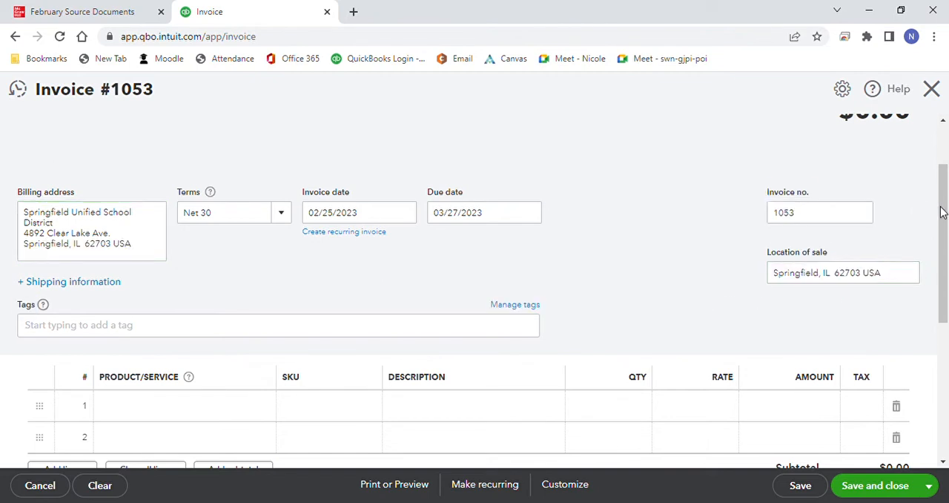
# Step: Add Web server as the first product line of the invoice
pyautogui.scroll(-3, 585, 323)
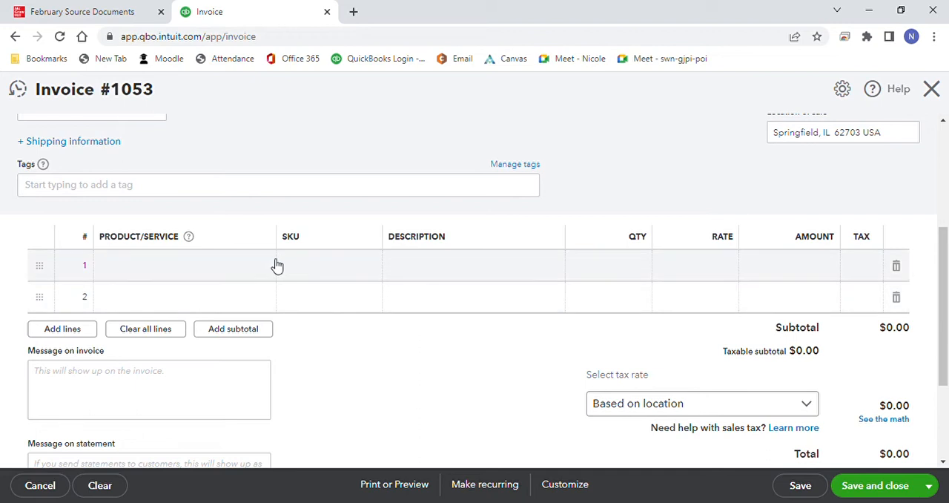
pyautogui.click(275, 267)
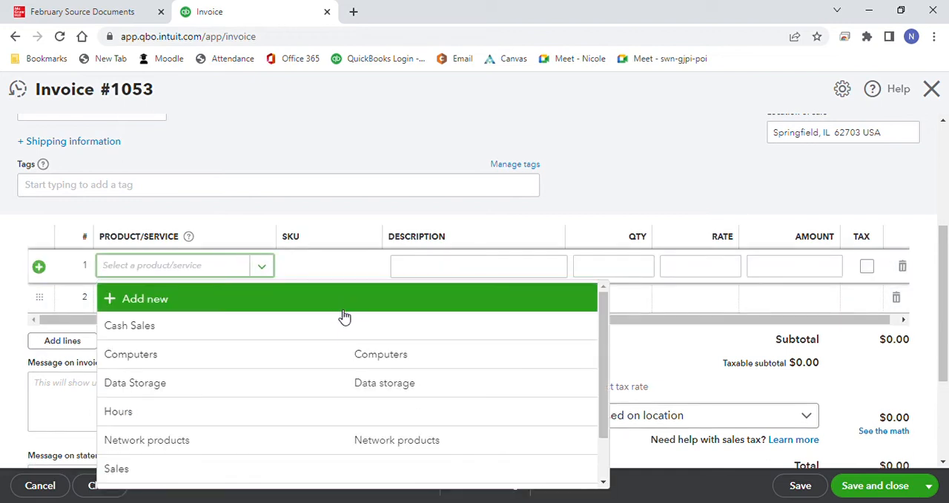
pyautogui.write('w')
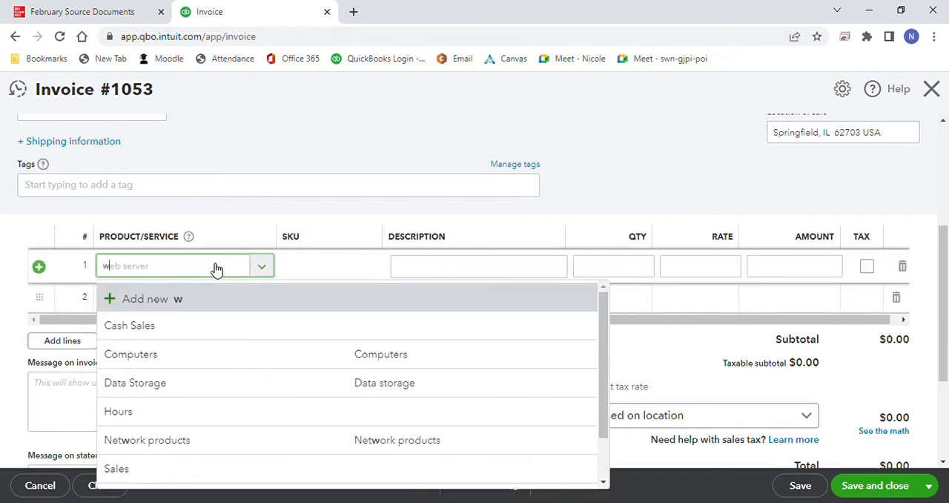
pyautogui.write('eb')
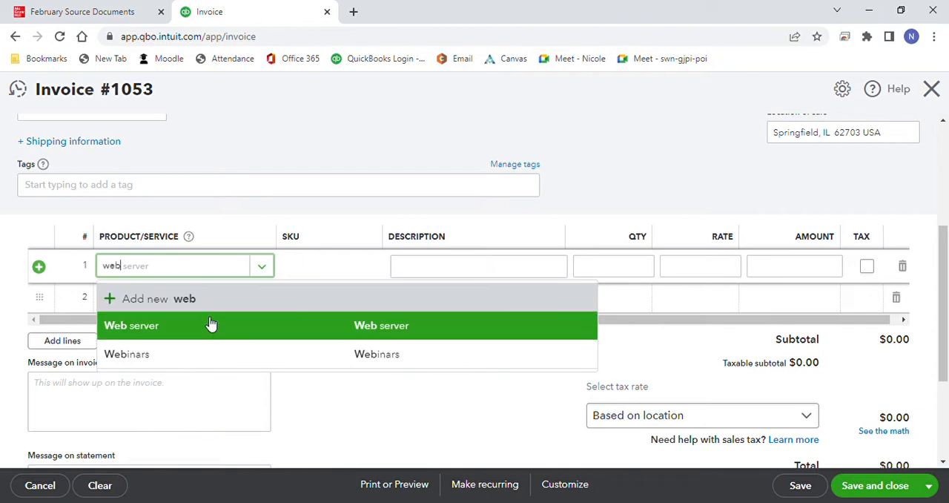
pyautogui.click(212, 325)
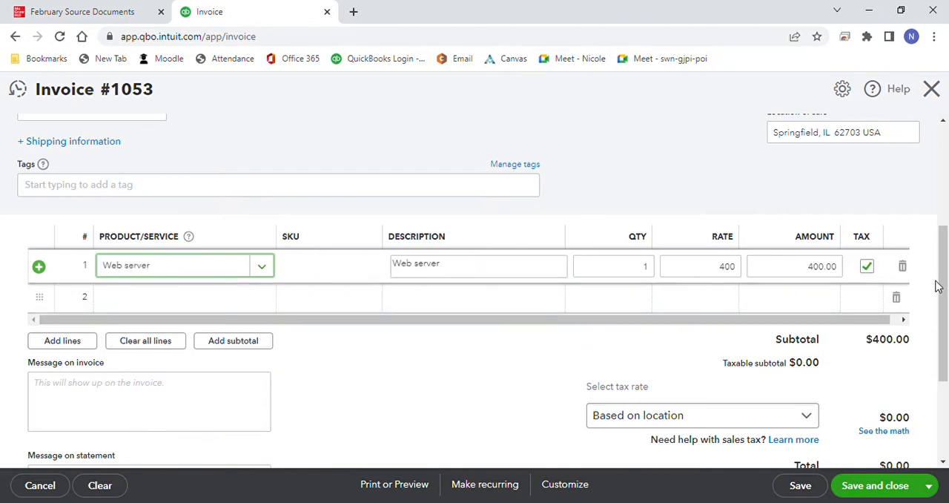
# Step: Override the invoice's sales tax with a 6.25% rate, giving Other as the reason, and save and close the invoice
pyautogui.moveTo(945, 288); pyautogui.dragTo(946, 332)
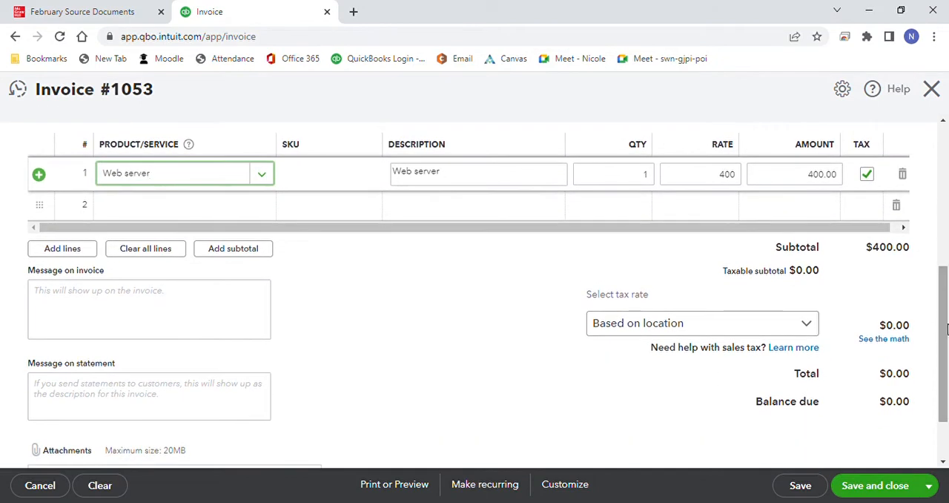
pyautogui.click(872, 345)
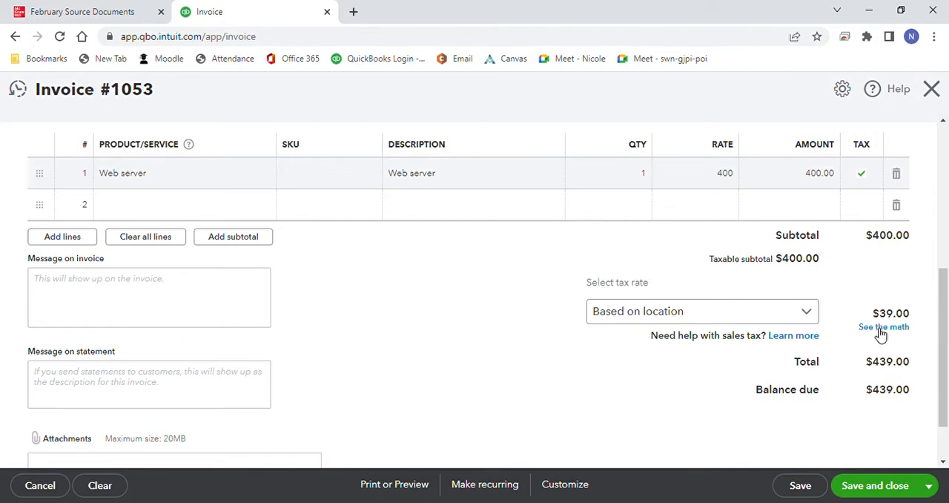
pyautogui.click(879, 329)
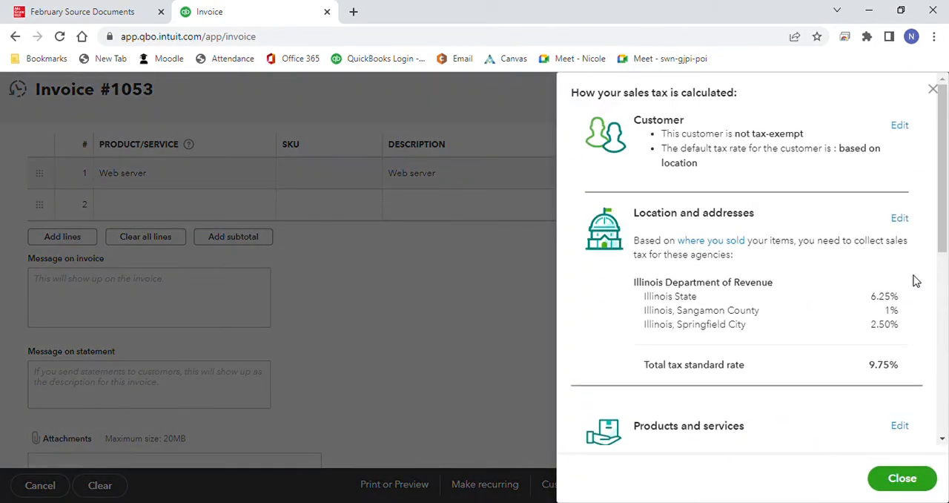
pyautogui.moveTo(944, 232); pyautogui.dragTo(936, 373)
pyautogui.click(881, 302)
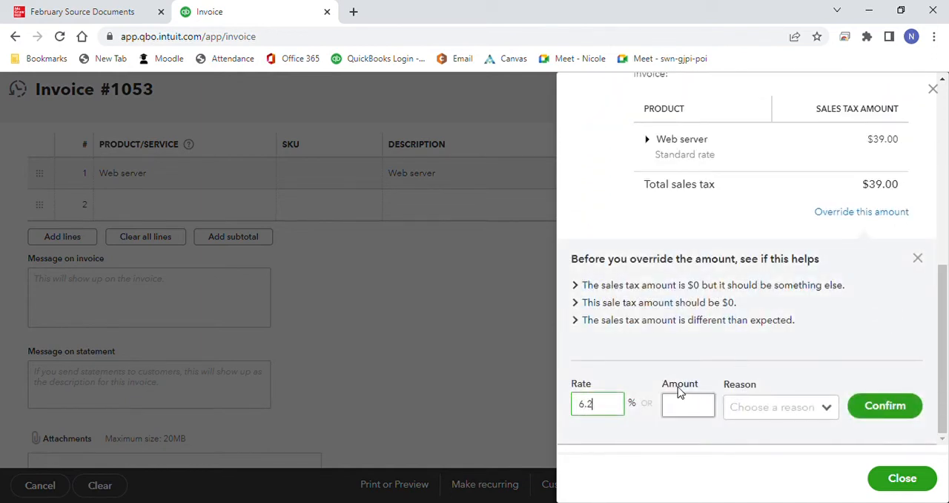
pyautogui.click(827, 397)
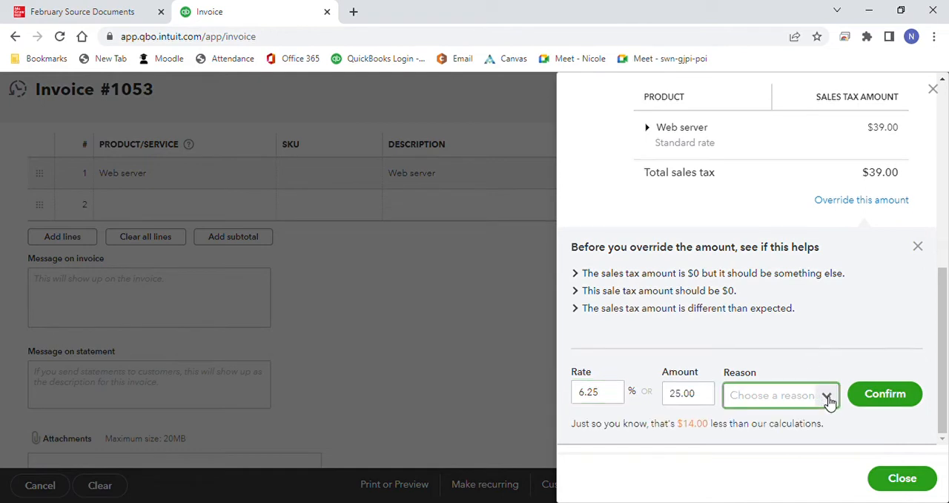
pyautogui.click(806, 222)
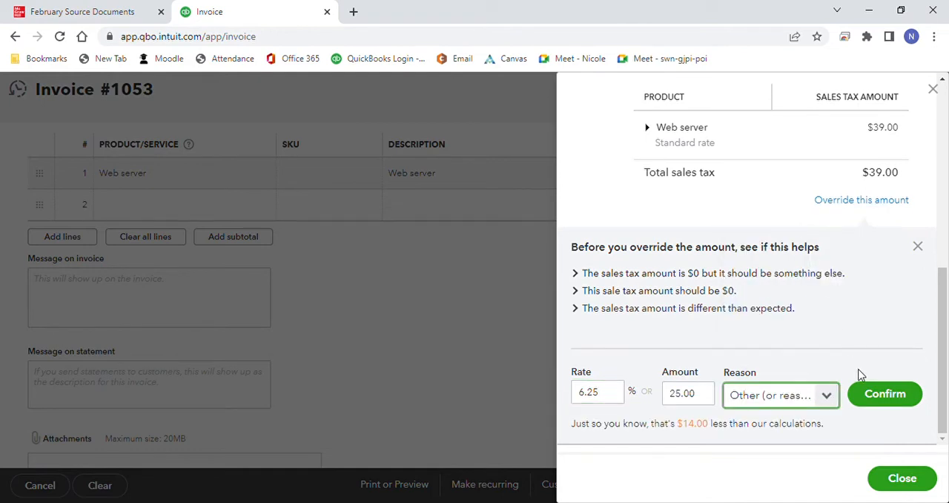
pyautogui.click(876, 395)
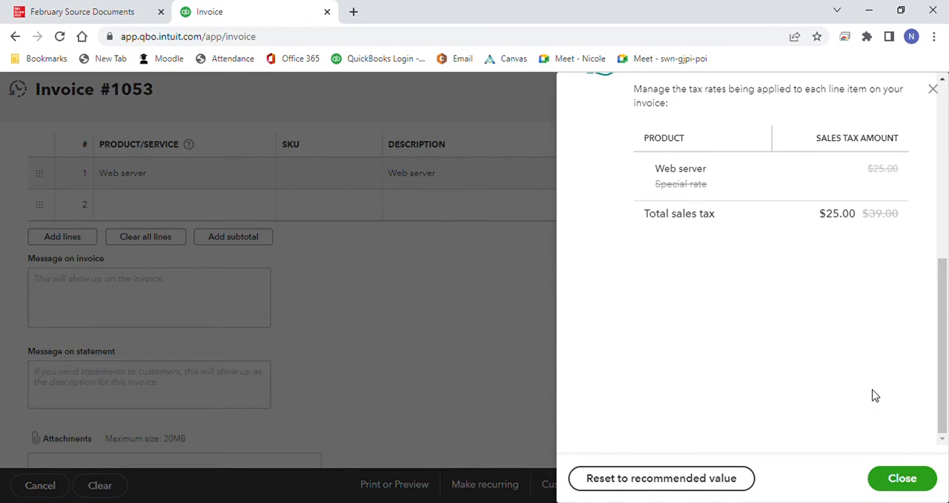
pyautogui.click(901, 478)
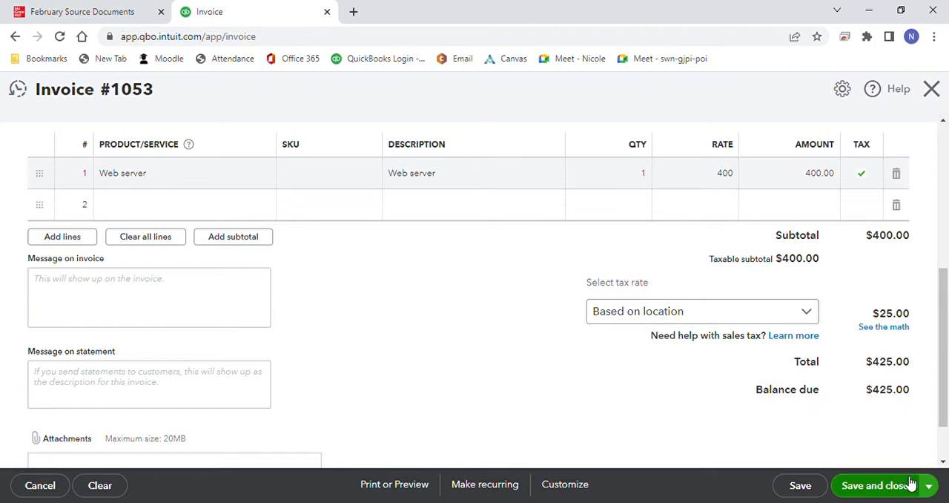
pyautogui.moveTo(946, 389); pyautogui.dragTo(943, 421)
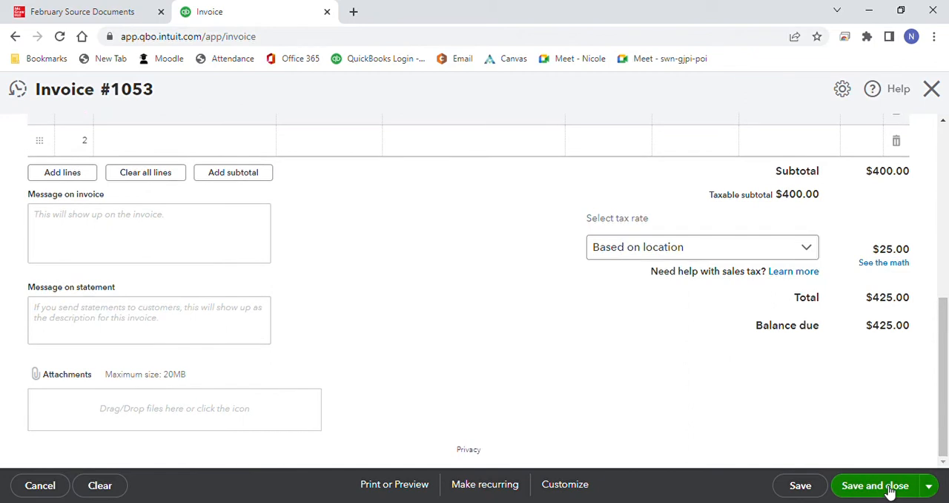
pyautogui.click(889, 486)
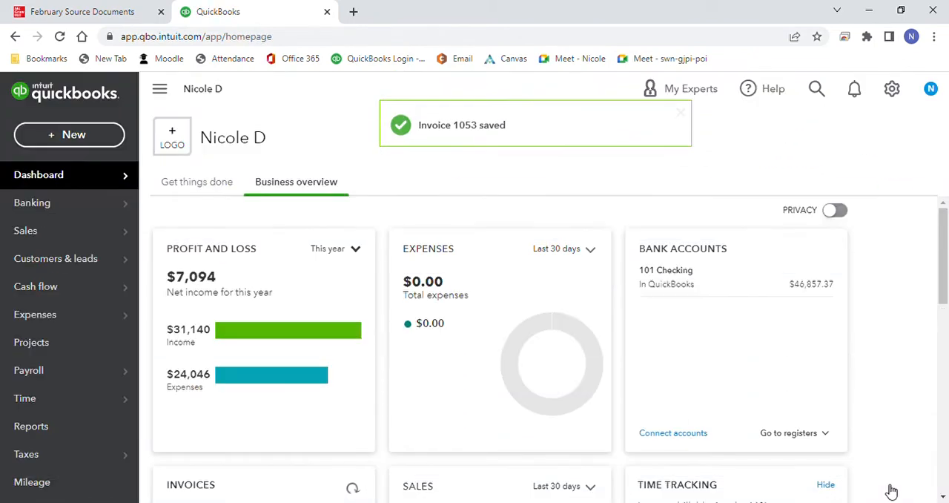
# Step: Start a sales receipt for Cash Sales with payment method Check and reference number 406
pyautogui.click(94, 140)
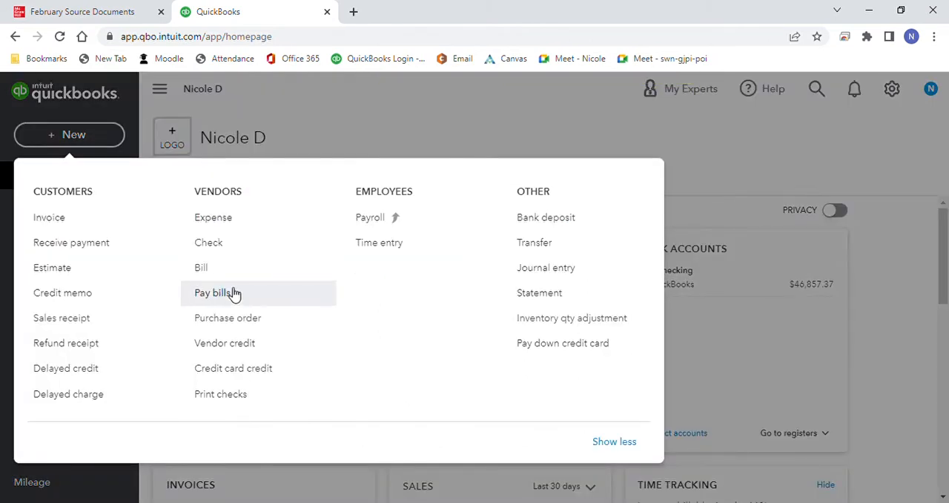
pyautogui.click(89, 318)
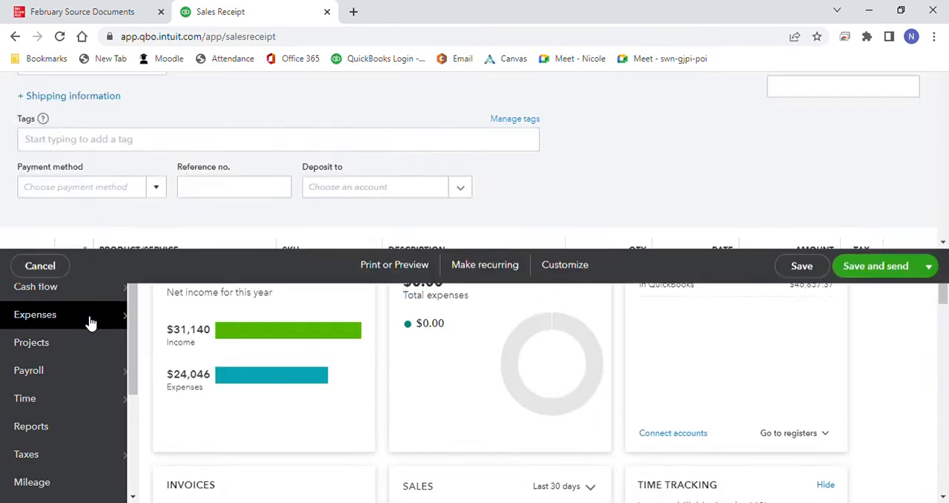
pyautogui.click(178, 158)
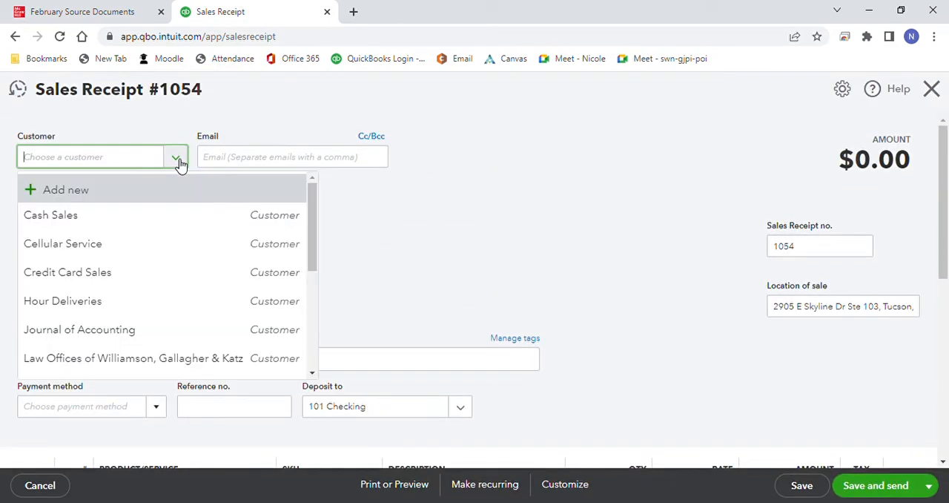
pyautogui.click(137, 215)
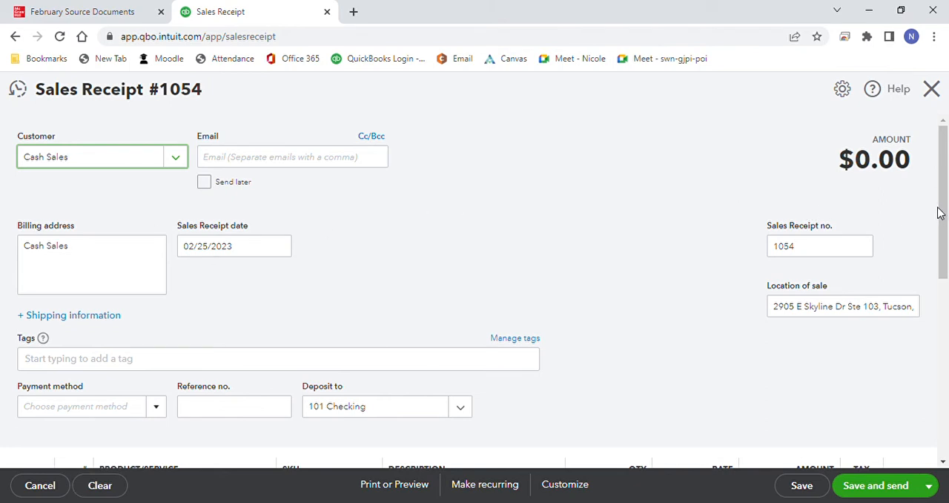
pyautogui.moveTo(942, 214); pyautogui.dragTo(942, 237)
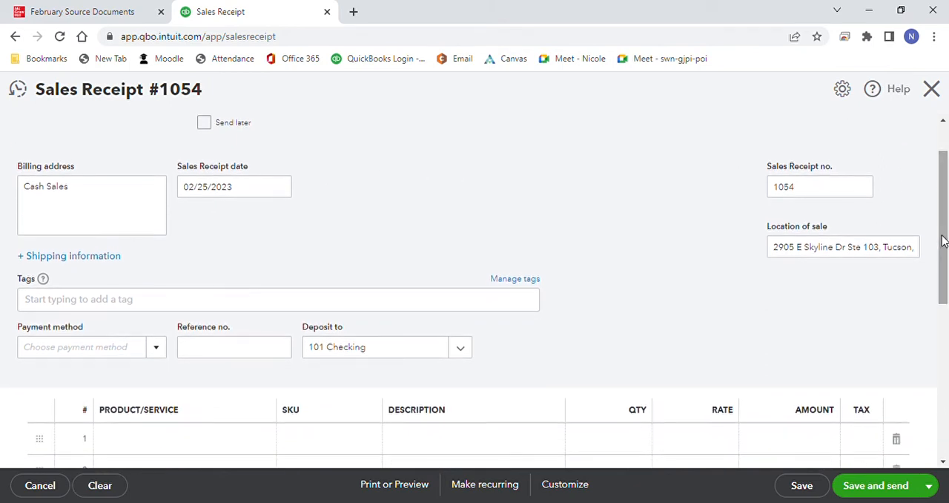
pyautogui.click(164, 351)
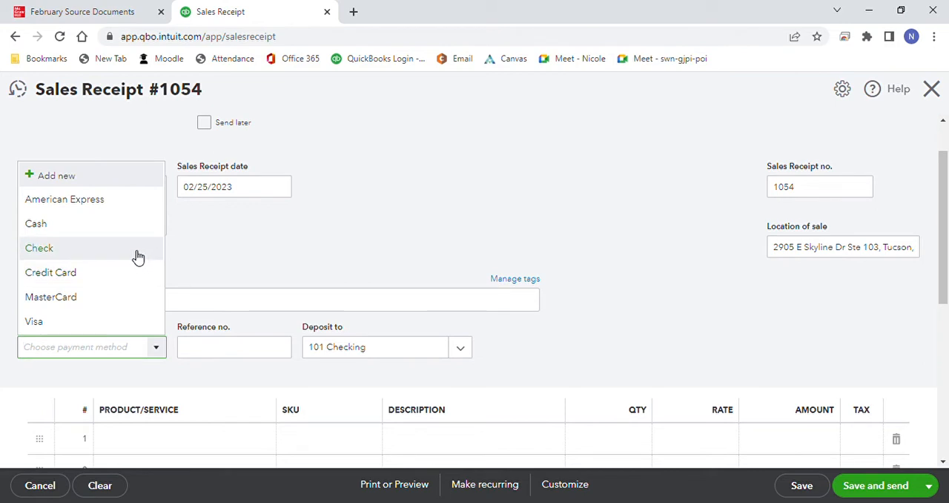
pyautogui.click(137, 256)
pyautogui.click(203, 353)
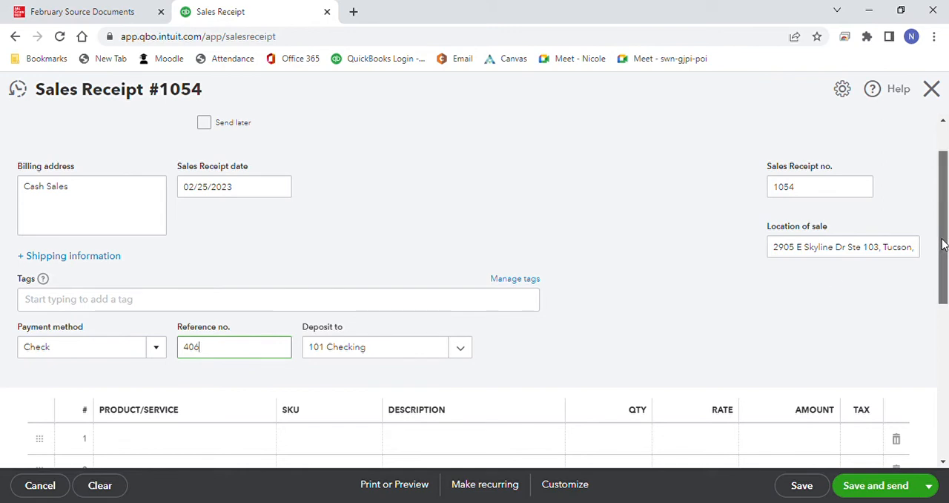
# Step: Add Computers as the first product line of the Cash Sales receipt, and save it to start a new receipt
pyautogui.moveTo(940, 244); pyautogui.dragTo(940, 272)
pyautogui.click(263, 385)
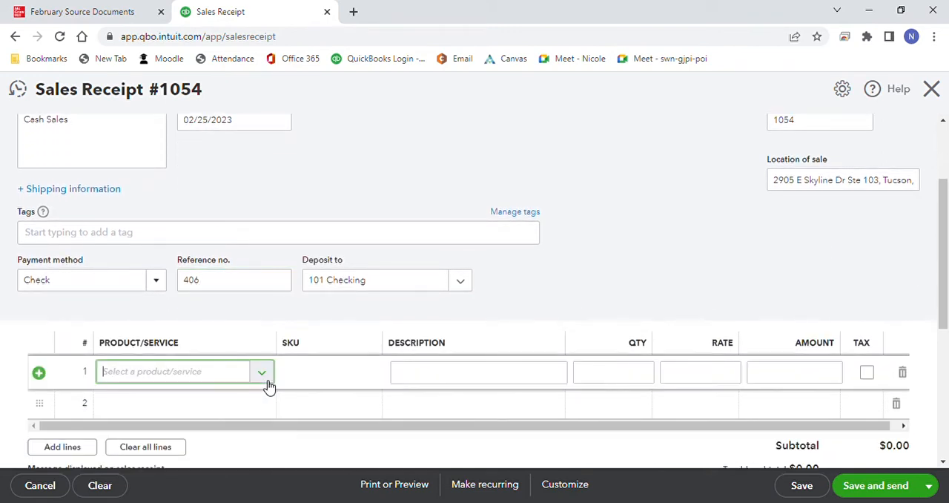
pyautogui.click(269, 383)
pyautogui.click(261, 229)
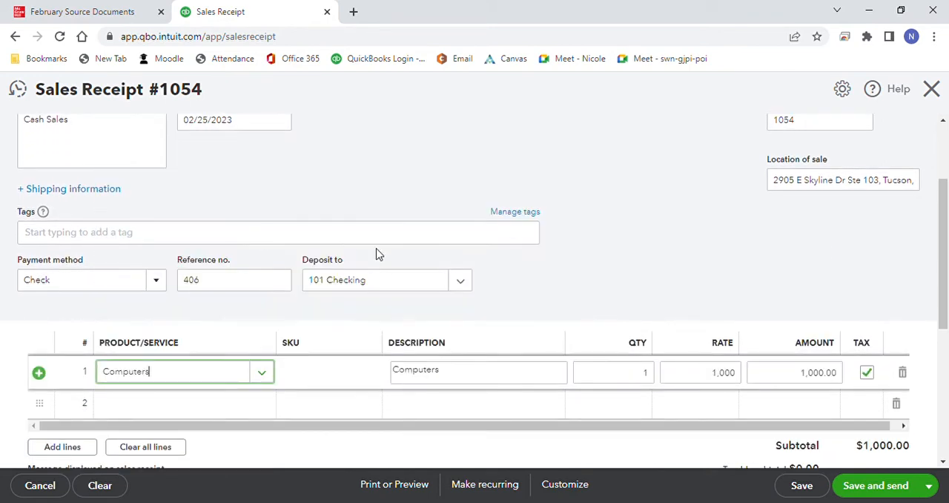
pyautogui.click(728, 261)
pyautogui.moveTo(940, 270); pyautogui.dragTo(946, 324)
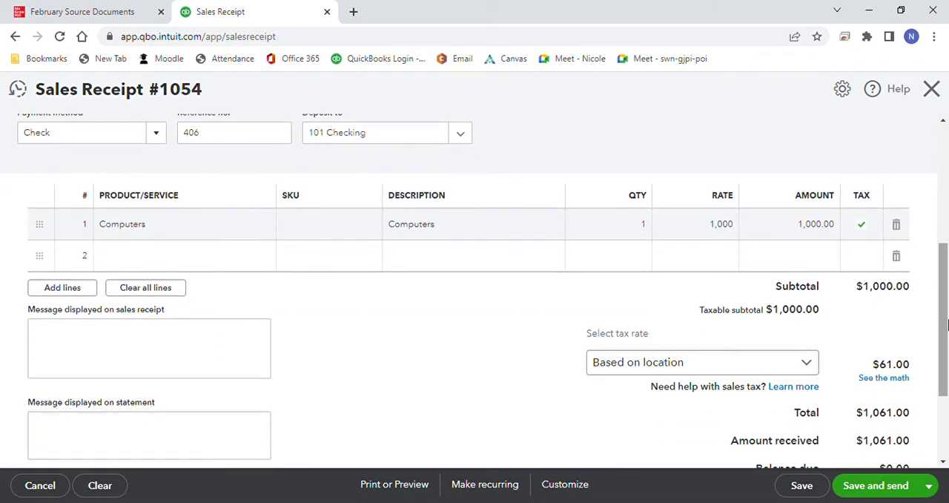
pyautogui.click(928, 485)
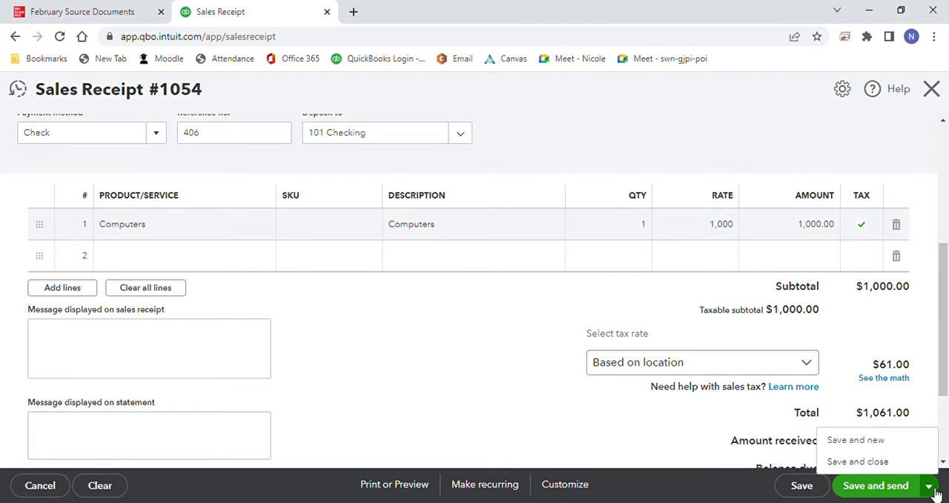
pyautogui.click(901, 442)
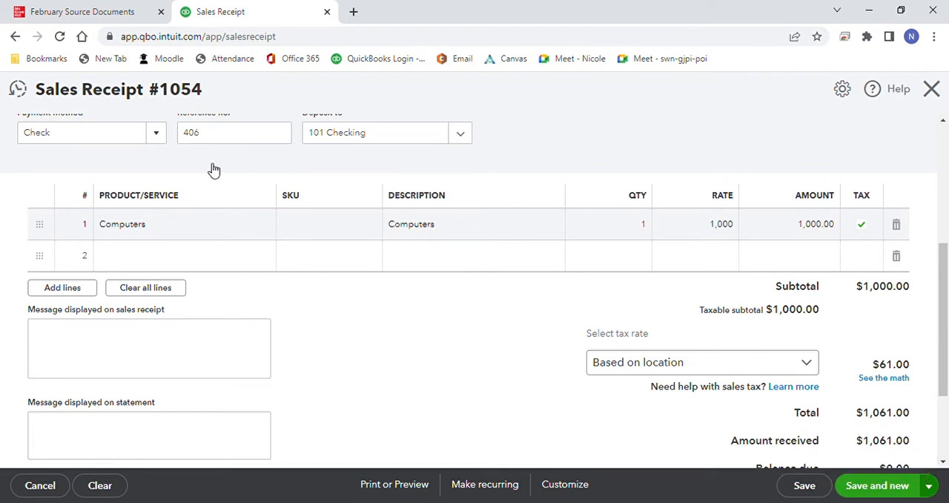
# Step: Check the 2/27 credit card receipts memo in the source documents, and start the sales receipt for Credit Card Sales dated 02/27/2023
pyautogui.click(67, 13)
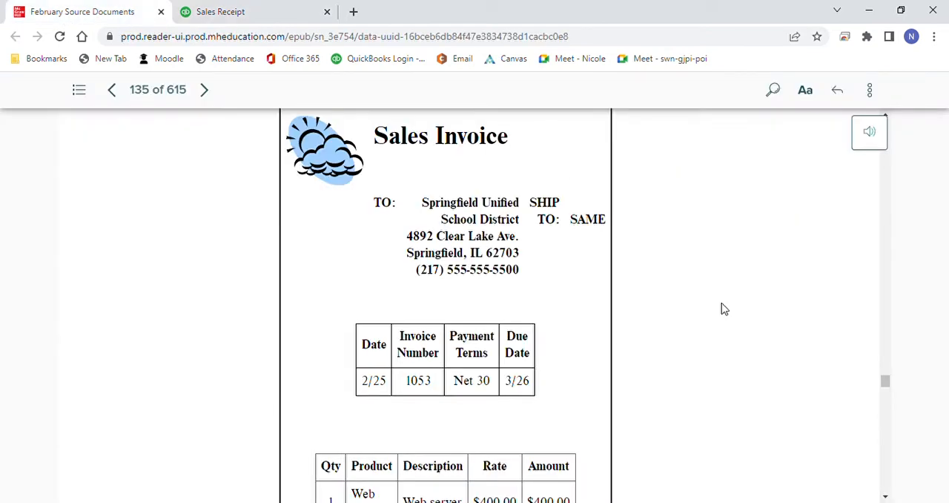
pyautogui.moveTo(890, 386); pyautogui.dragTo(897, 415)
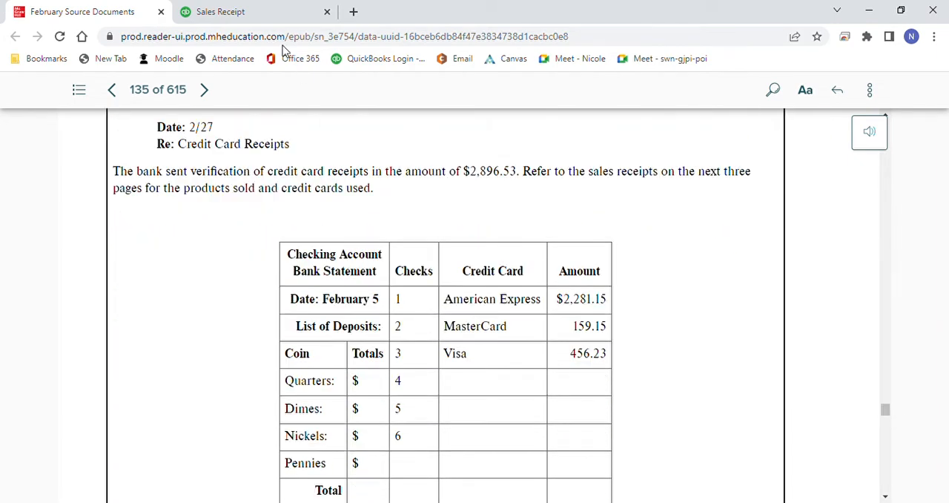
pyautogui.click(267, 15)
pyautogui.click(177, 160)
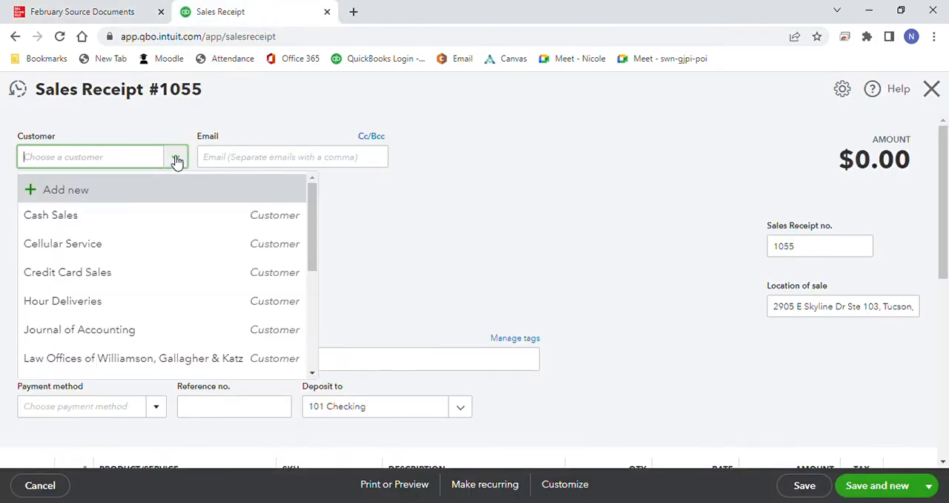
pyautogui.click(133, 272)
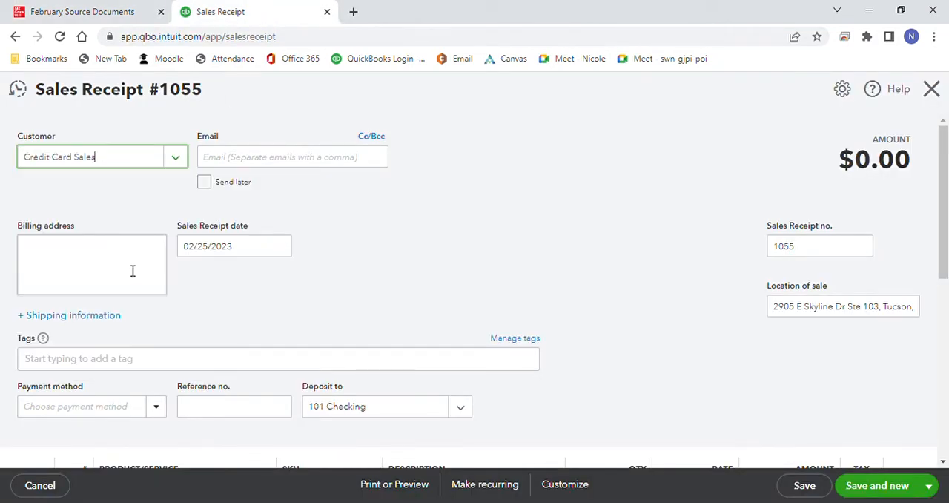
pyautogui.click(283, 250)
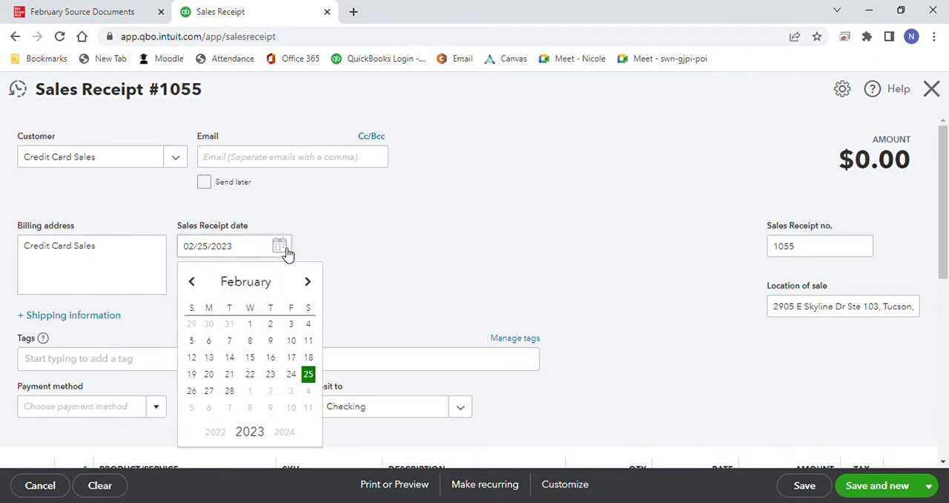
pyautogui.click(210, 392)
# Step: Set the payment method of the Credit Card Sales receipt to American Express
pyautogui.scroll(-1, 943, 213)
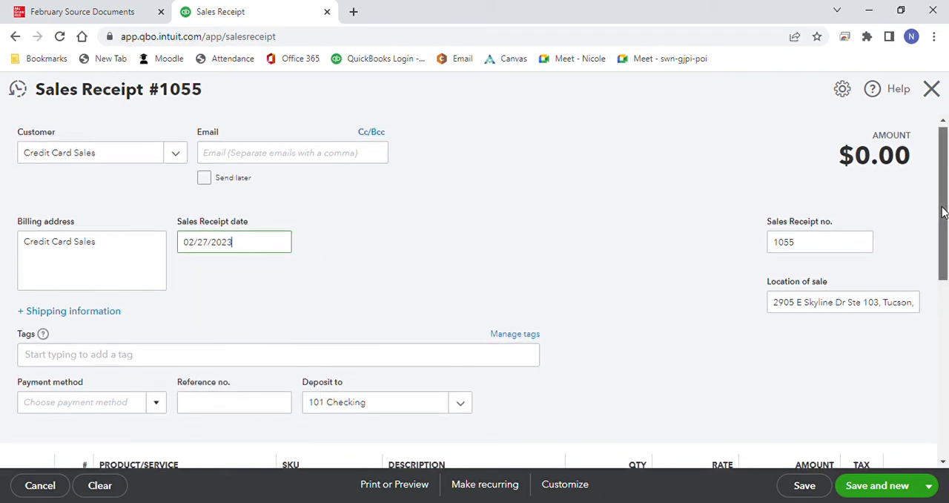
pyautogui.moveTo(943, 213); pyautogui.dragTo(942, 254)
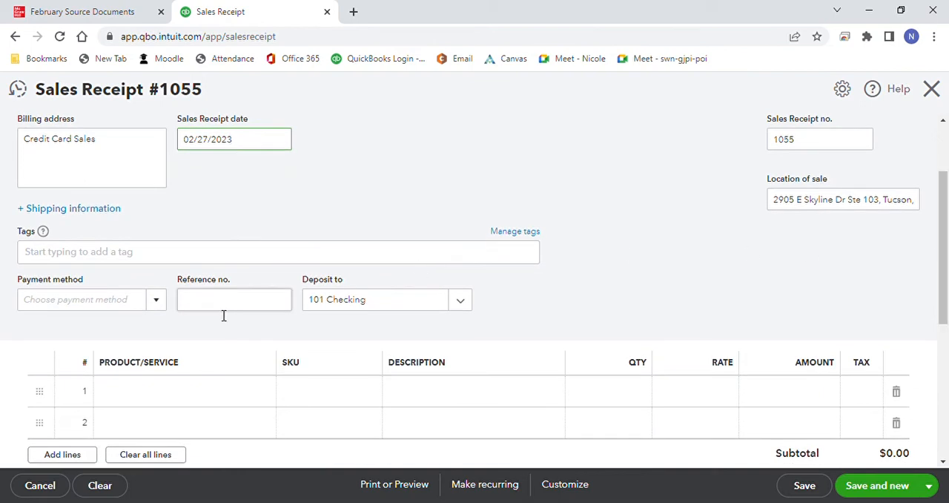
pyautogui.click(157, 304)
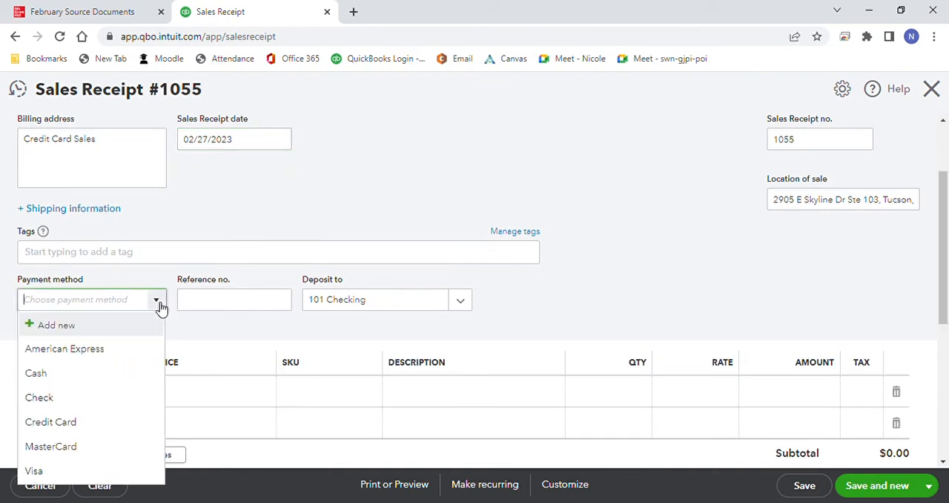
pyautogui.click(134, 354)
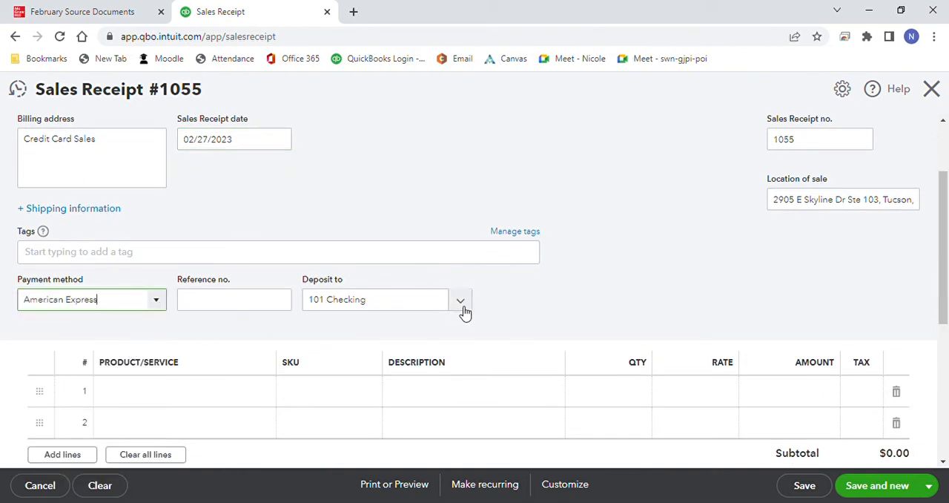
# Step: Add Data Storage with quantity 5 as the first product line of the American Express receipt
pyautogui.moveTo(947, 219); pyautogui.dragTo(947, 248)
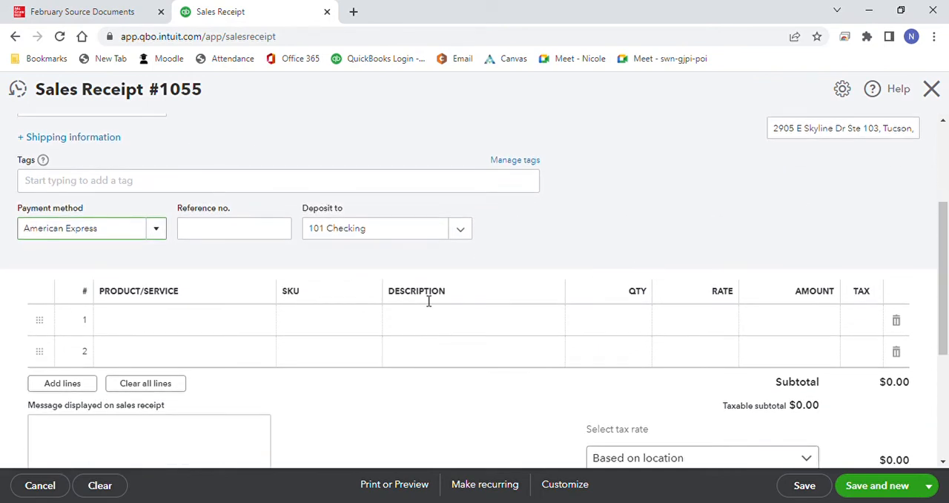
pyautogui.click(261, 324)
pyautogui.click(269, 325)
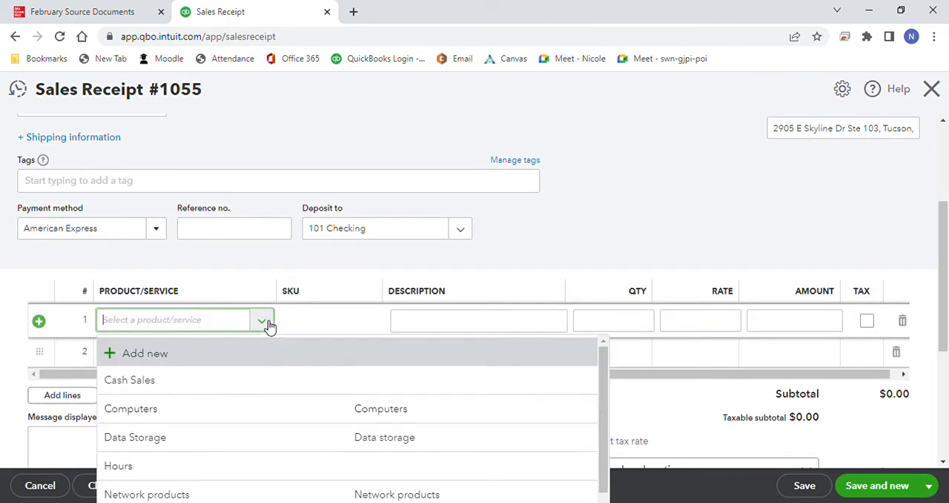
pyautogui.click(266, 436)
pyautogui.click(642, 320)
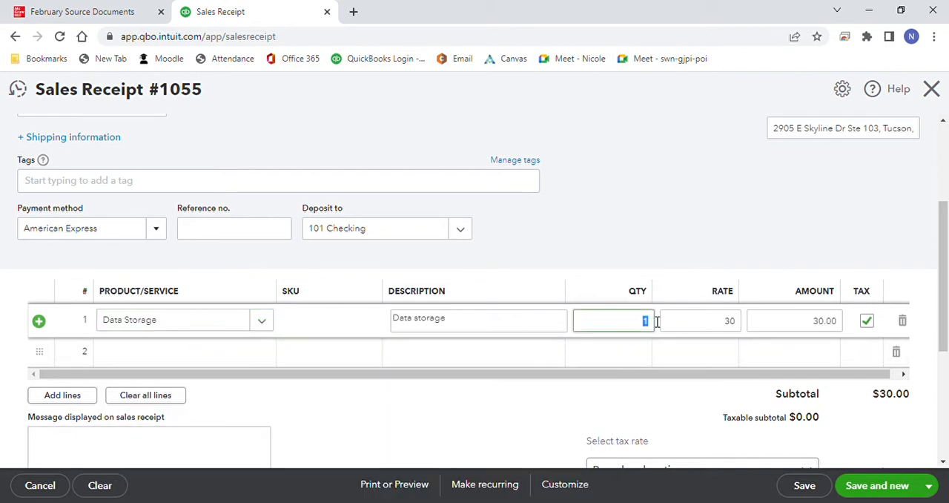
# Step: Add Computers with quantity 2 as the second product line, and save the American Express receipt to start a new one
pyautogui.click(264, 363)
pyautogui.click(267, 360)
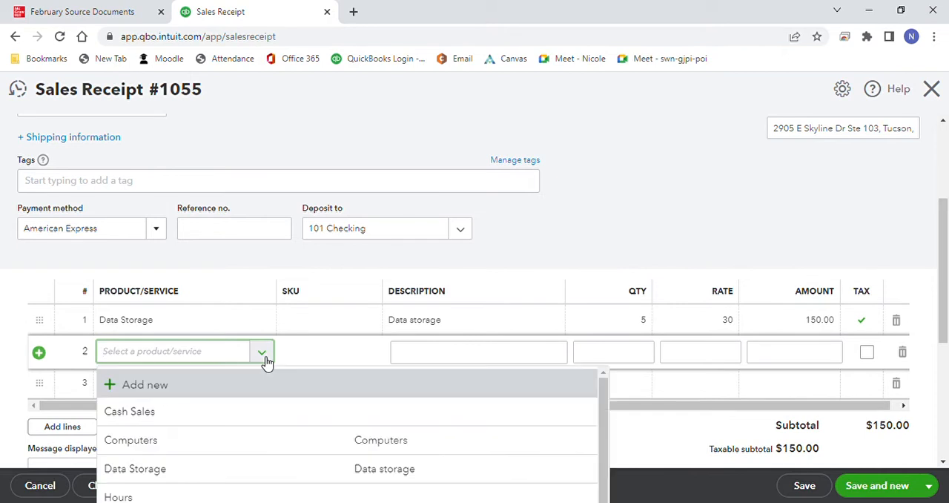
pyautogui.click(269, 438)
pyautogui.click(646, 353)
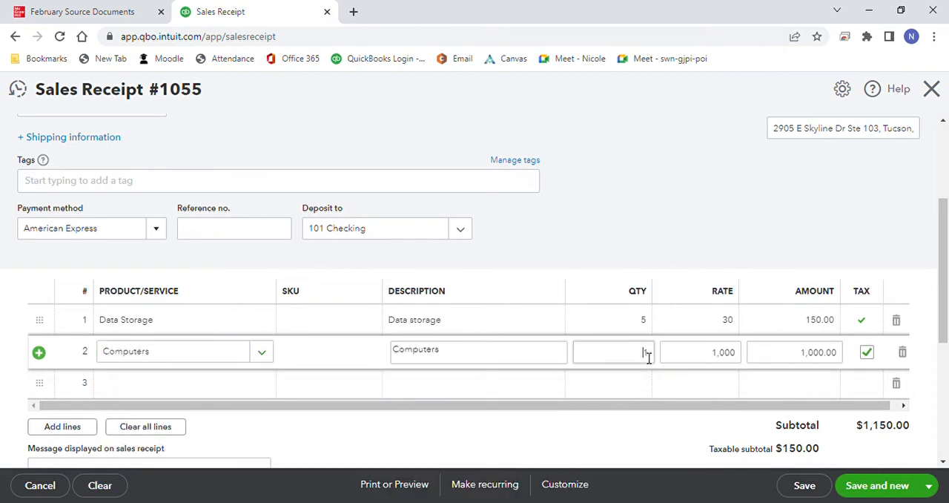
pyautogui.click(720, 248)
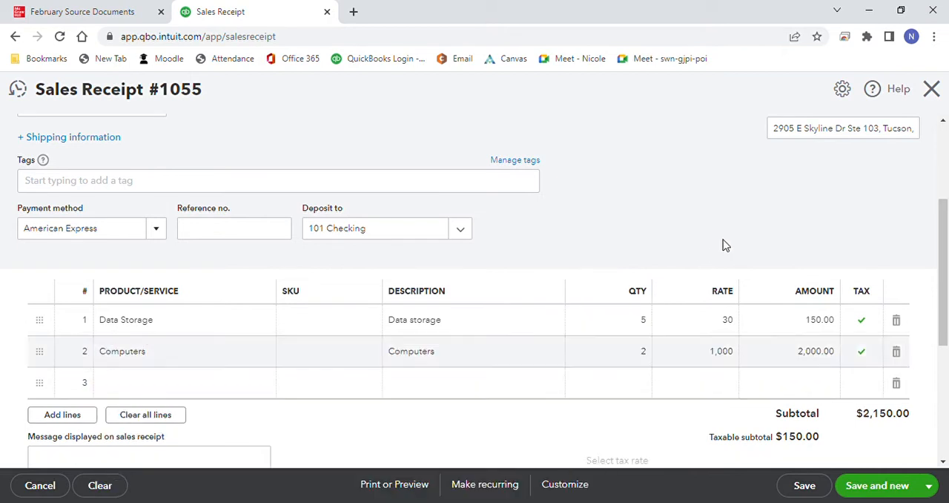
pyautogui.moveTo(947, 270); pyautogui.dragTo(947, 334)
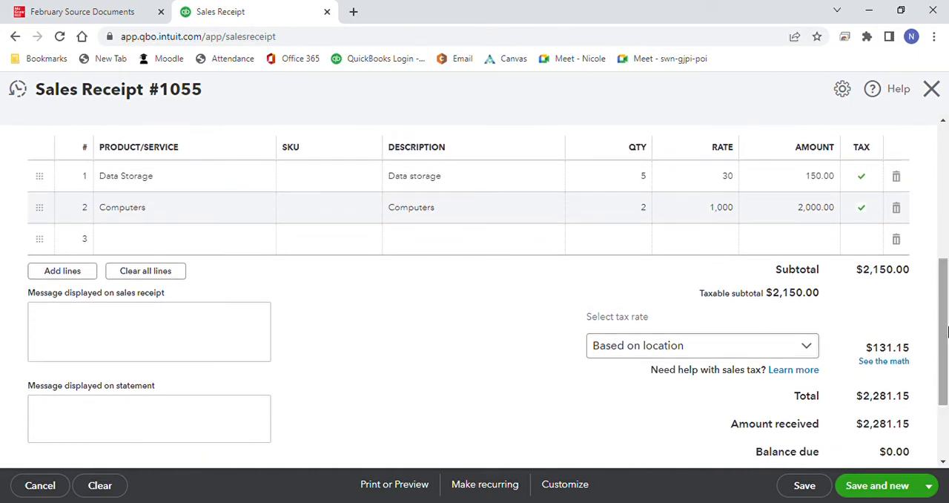
pyautogui.click(889, 488)
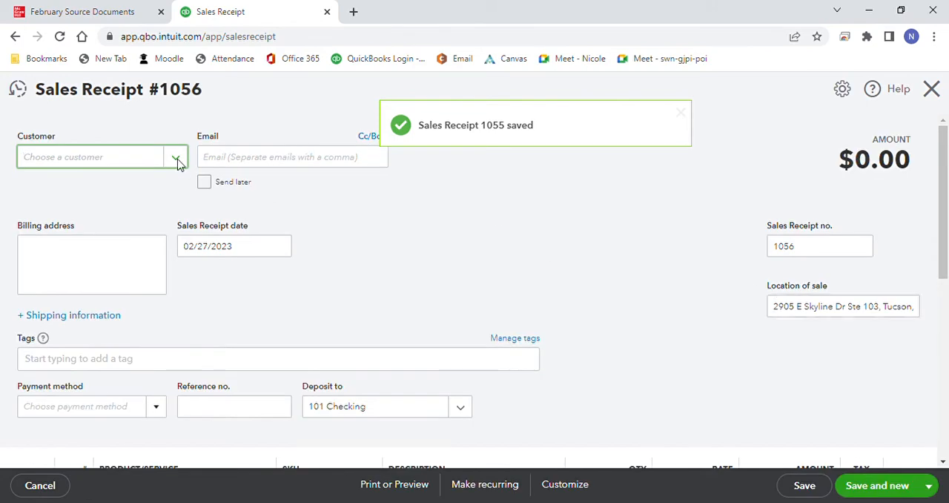
# Step: Fill in the new sales receipt for customer Credit Card Sales with payment method MasterCard
pyautogui.click(176, 159)
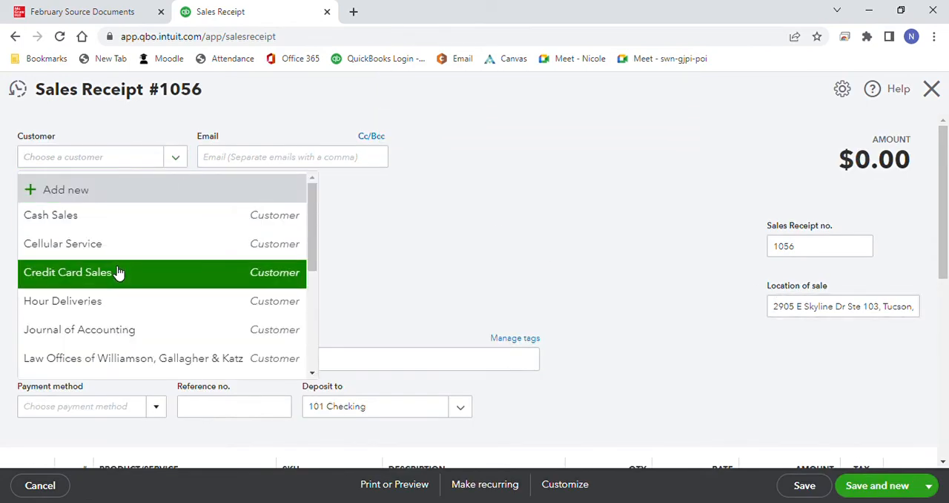
pyautogui.click(118, 272)
pyautogui.click(157, 408)
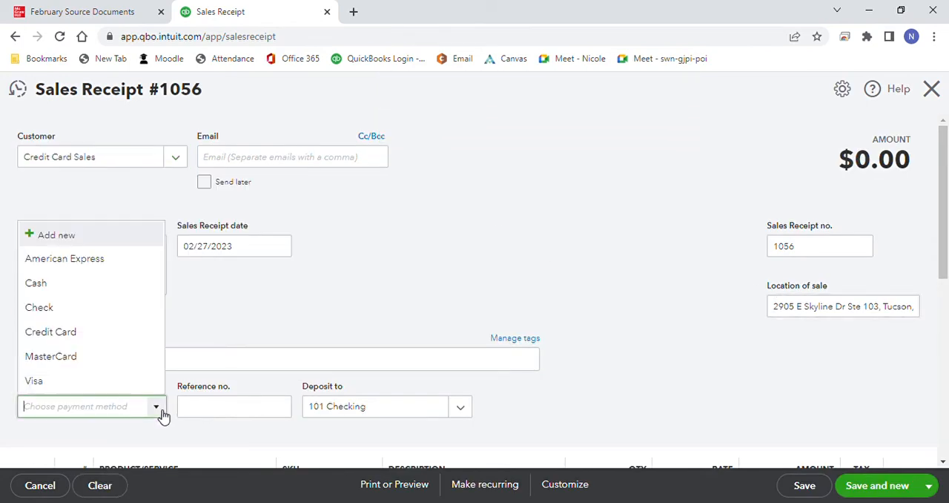
pyautogui.click(163, 359)
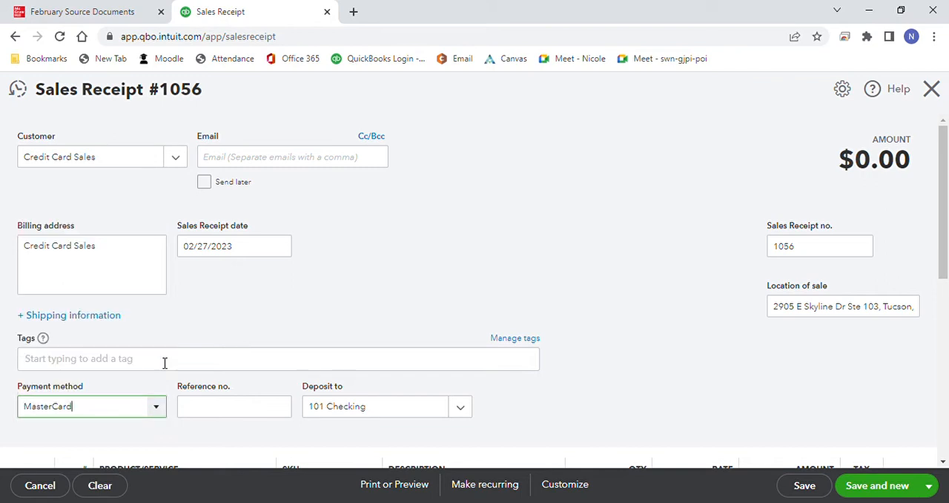
# Step: Add Network products with quantity 3 as the MasterCard receipt's first product line, and save it to start a new receipt
pyautogui.scroll(-3, 926, 252)
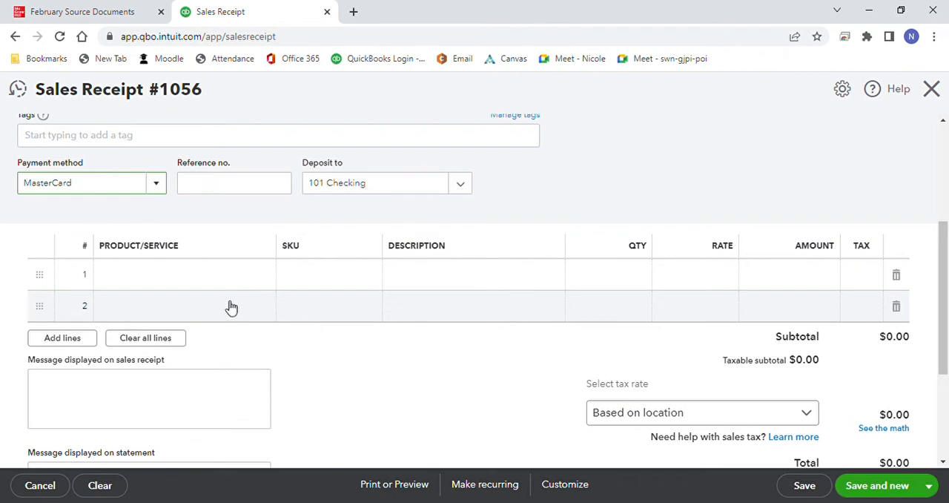
pyautogui.click(256, 280)
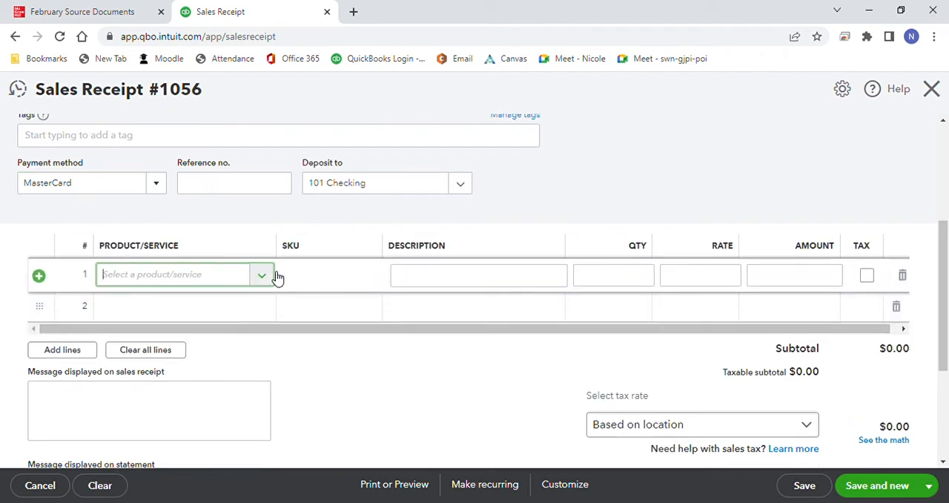
pyautogui.click(271, 276)
pyautogui.click(281, 234)
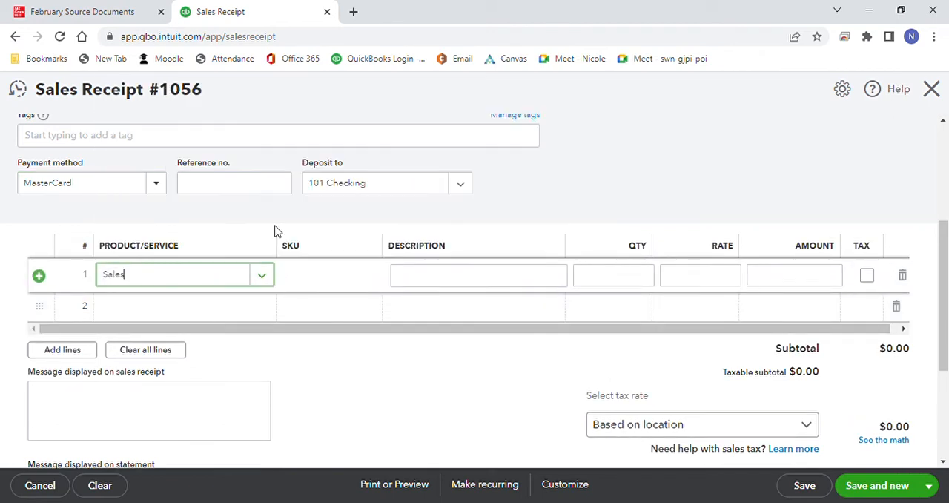
pyautogui.click(267, 276)
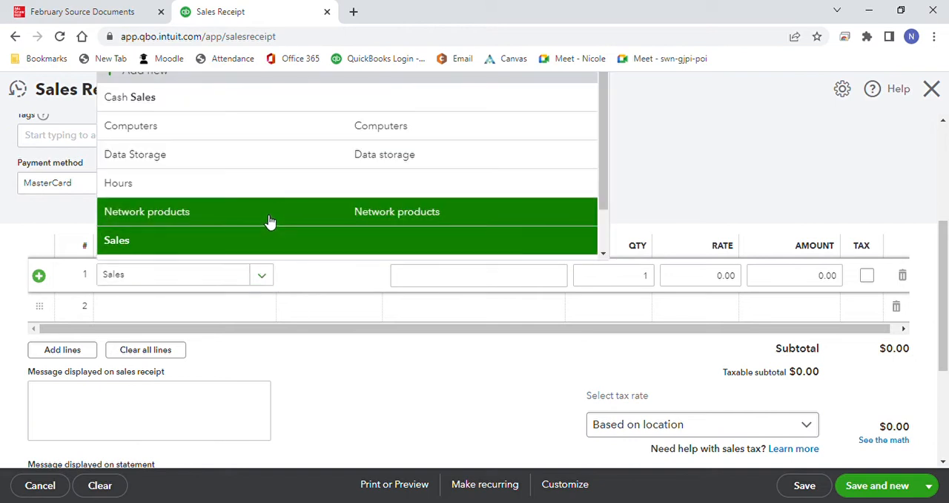
pyautogui.click(269, 220)
pyautogui.doubleClick(650, 276)
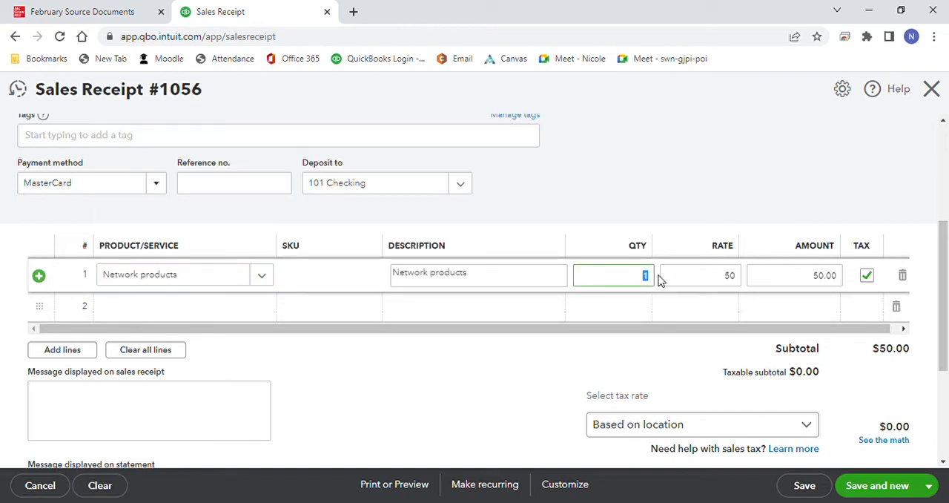
pyautogui.write('3')
pyautogui.click(690, 229)
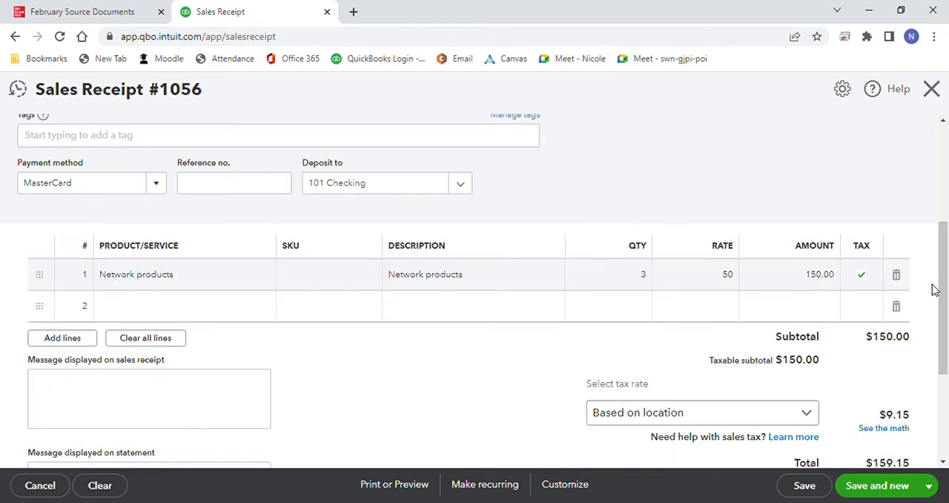
pyautogui.moveTo(941, 290); pyautogui.dragTo(946, 340)
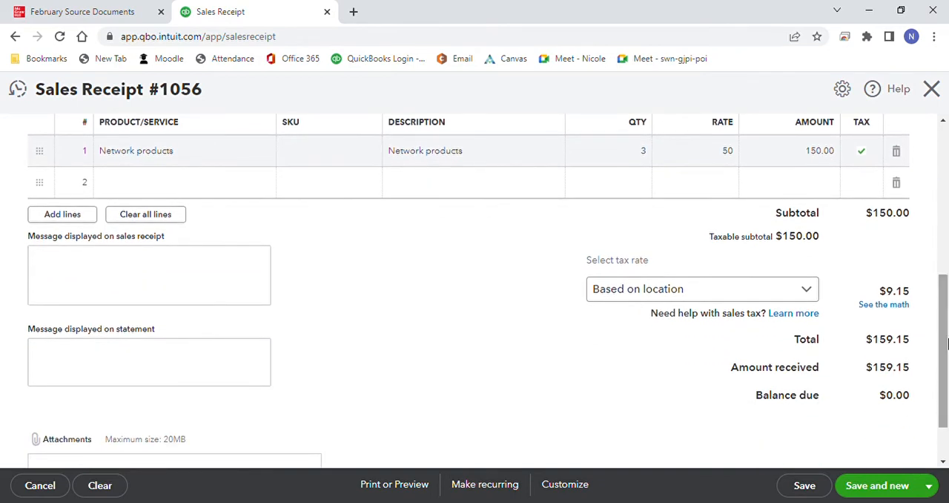
pyautogui.click(884, 485)
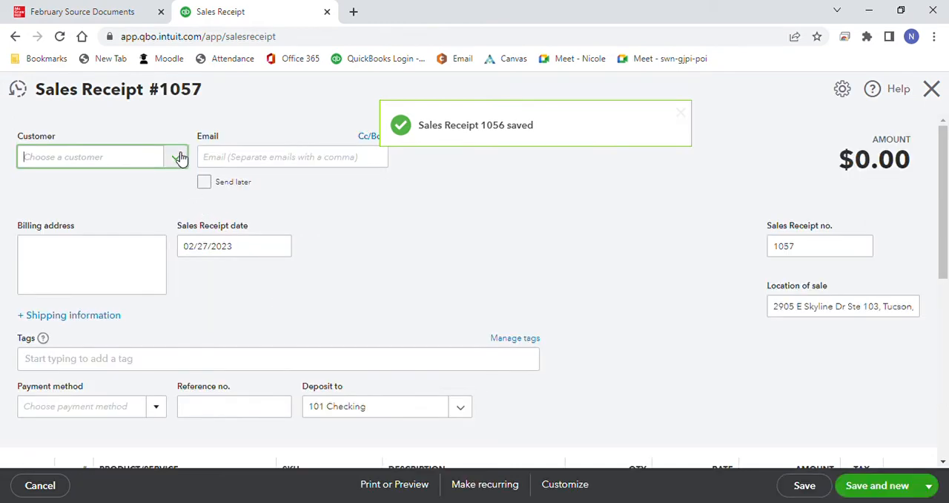
# Step: Fill in the new sales receipt for customer Credit Card Sales with payment method Visa
pyautogui.click(178, 158)
pyautogui.click(140, 280)
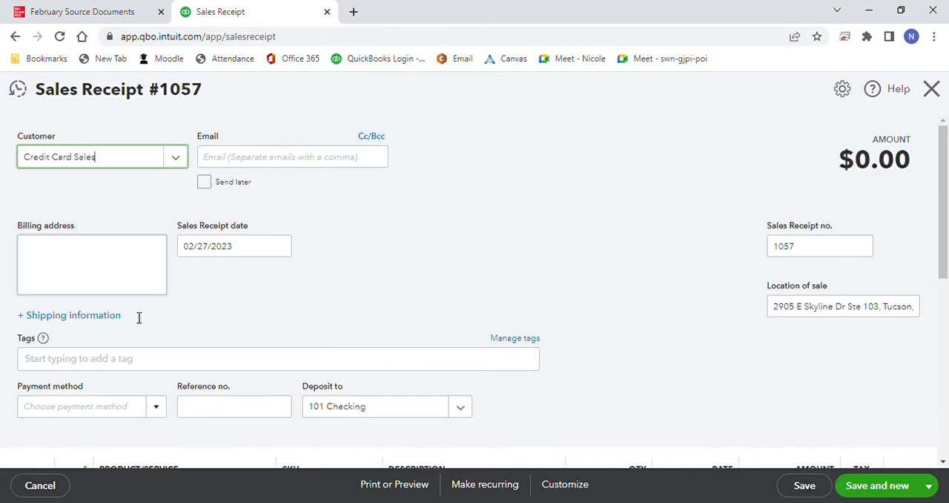
pyautogui.click(156, 408)
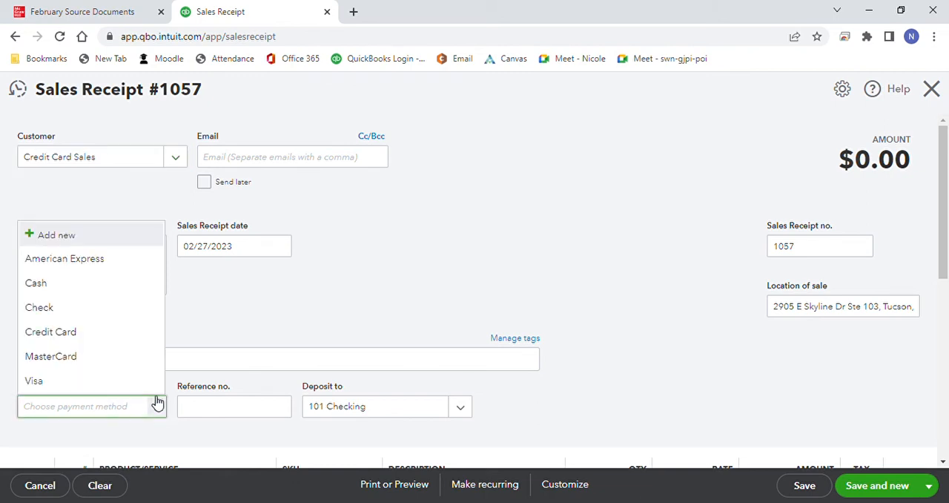
pyautogui.click(152, 381)
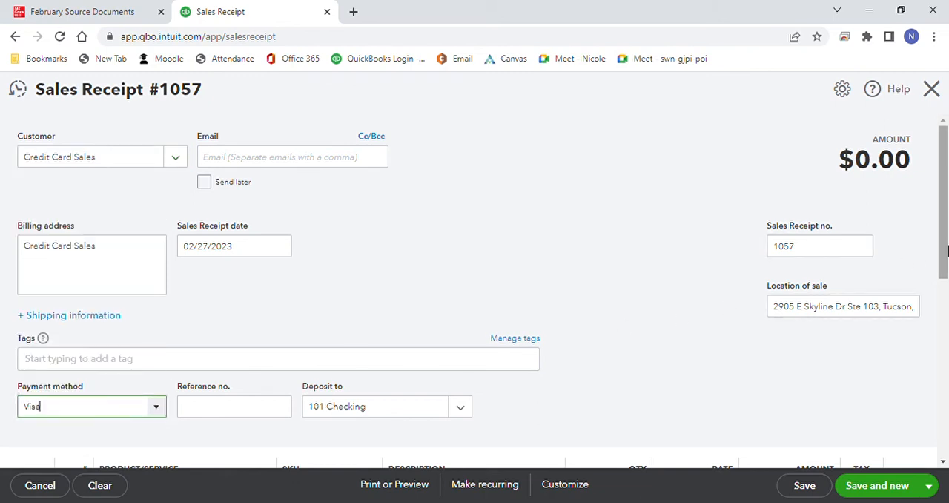
# Step: Add Data Storage with quantity 5 as the first product line of the Visa receipt
pyautogui.moveTo(944, 254); pyautogui.dragTo(616, 290)
pyautogui.click(263, 340)
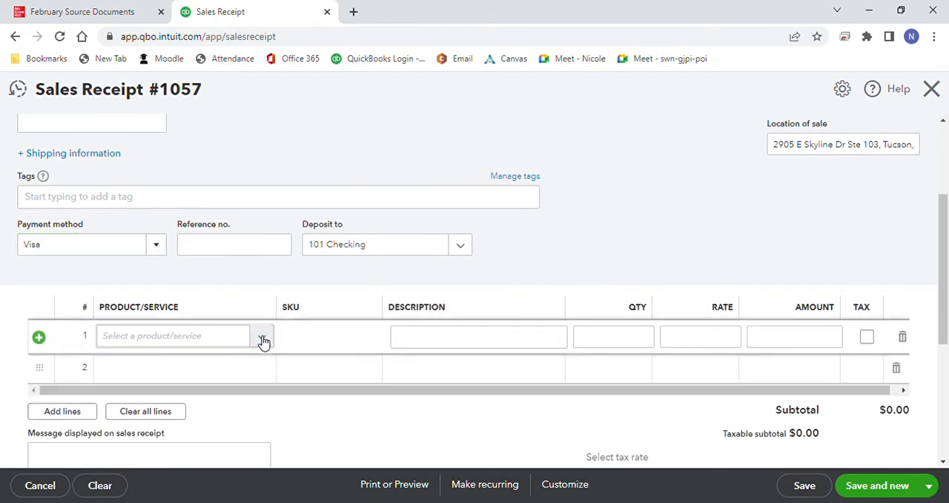
pyautogui.click(263, 339)
pyautogui.click(288, 226)
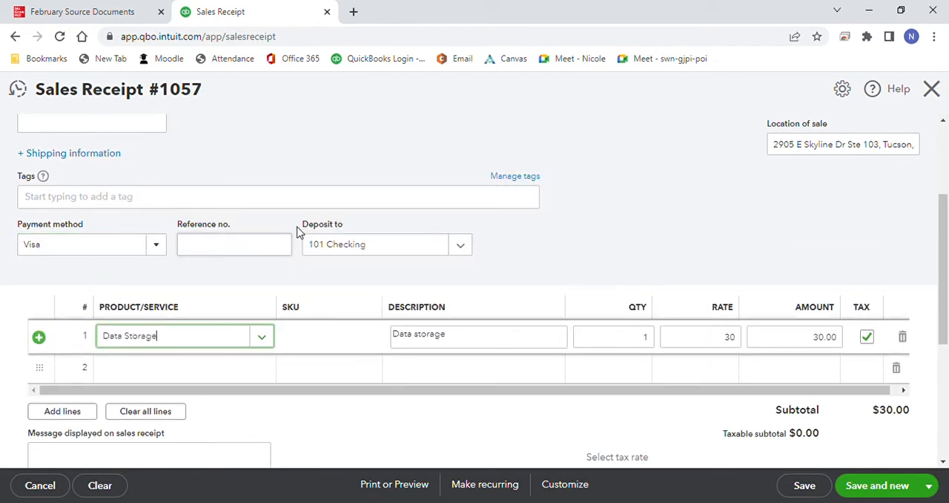
pyautogui.click(641, 341)
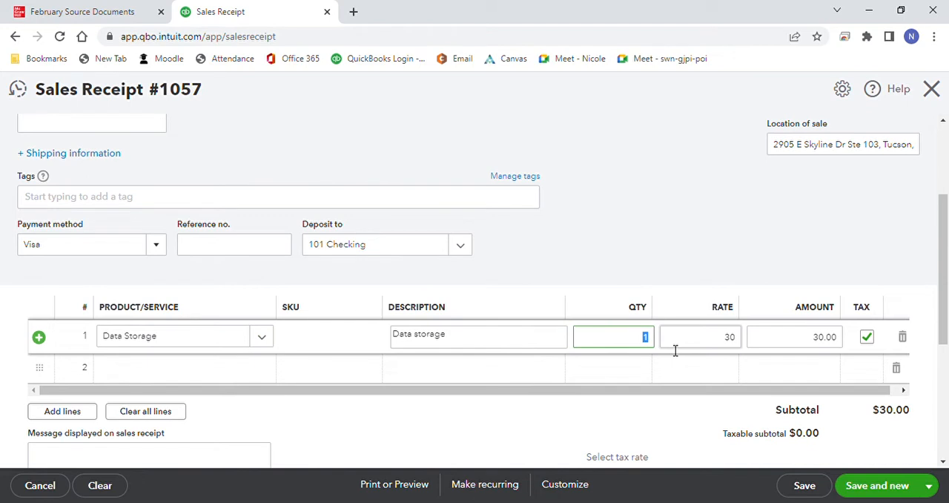
# Step: Add Network products with quantity 2 as the second product line of the Visa receipt
pyautogui.click(269, 376)
pyautogui.click(263, 371)
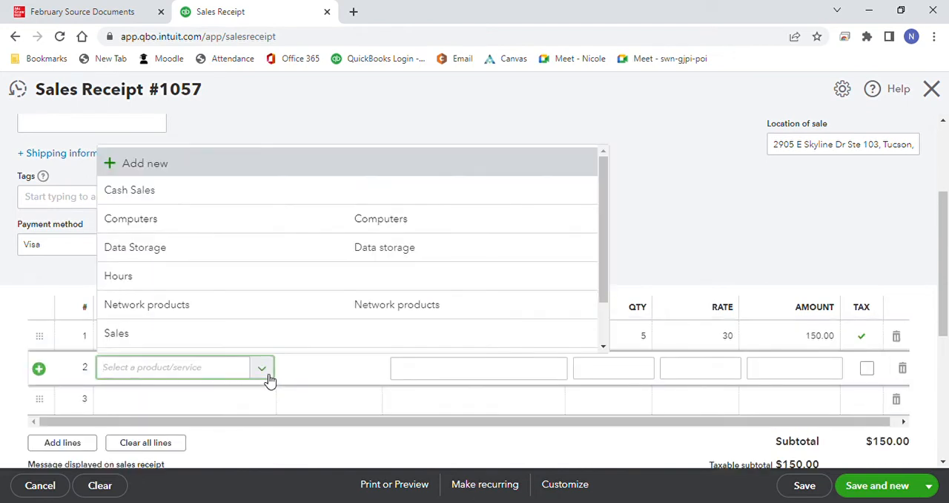
pyautogui.click(280, 313)
pyautogui.click(638, 369)
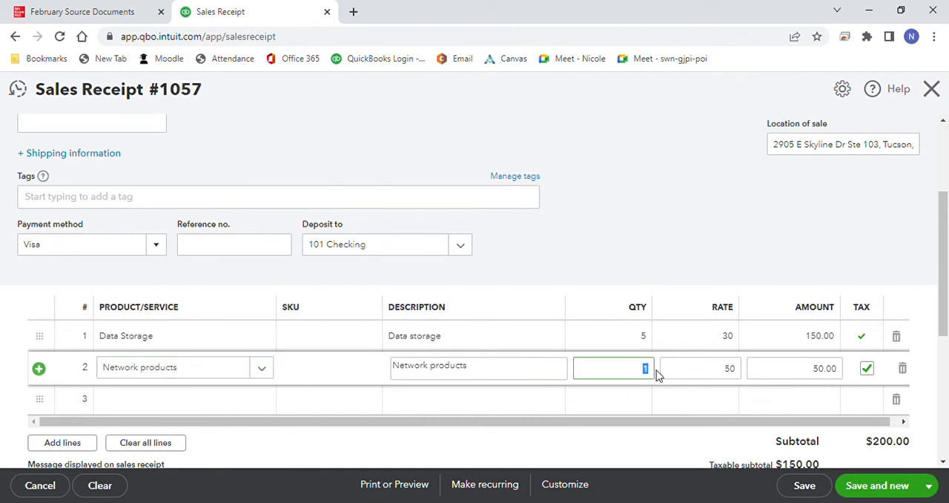
pyautogui.write('2')
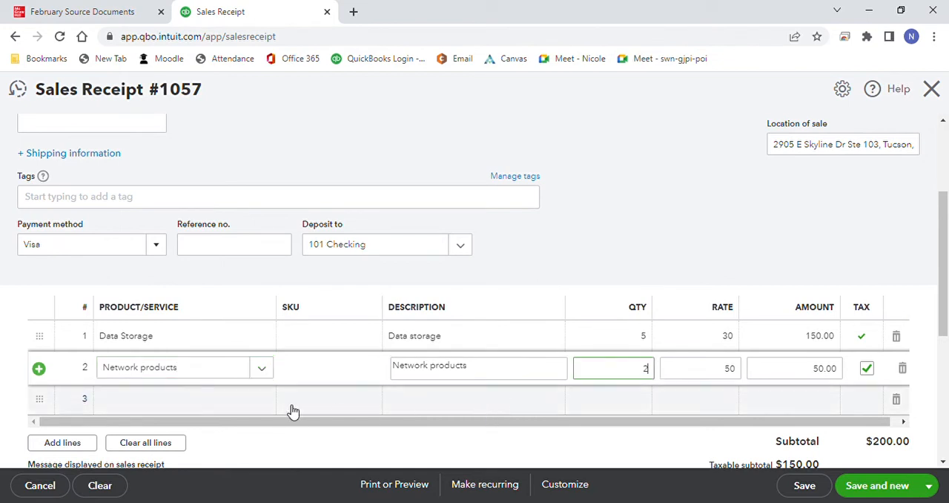
# Step: Add Webinars with quantity 2 as the Visa receipt's third product line, and save and close the receipt
pyautogui.click(264, 406)
pyautogui.click(265, 404)
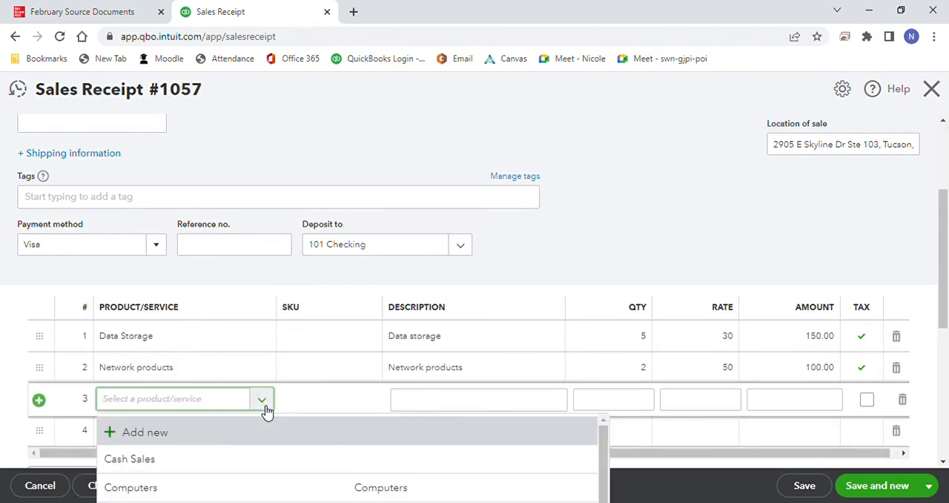
pyautogui.write('web')
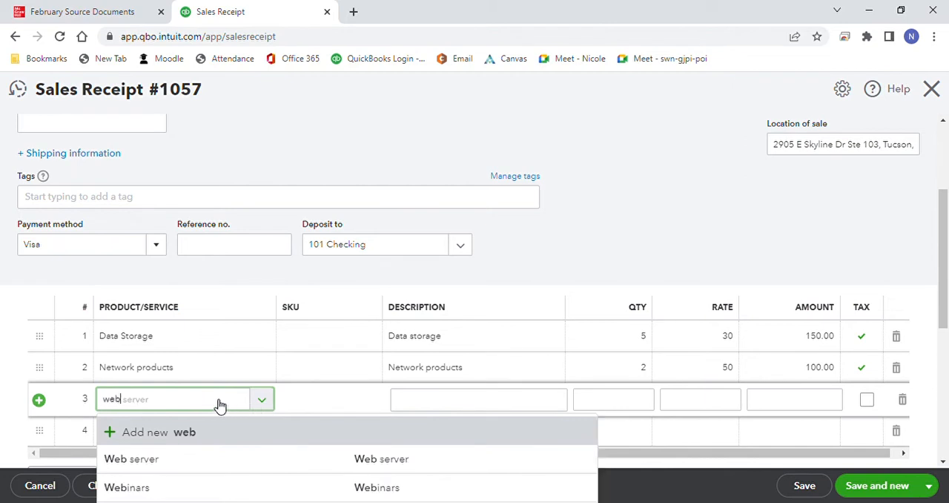
pyautogui.click(231, 489)
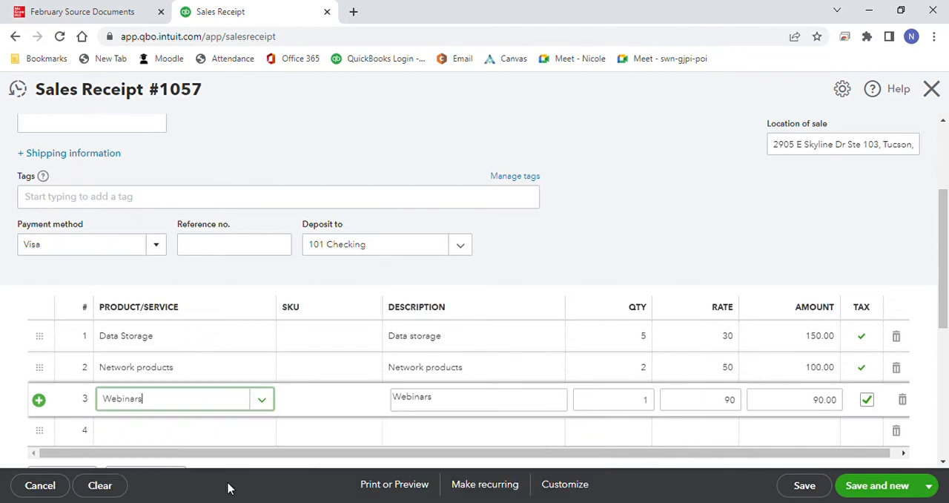
pyautogui.click(646, 402)
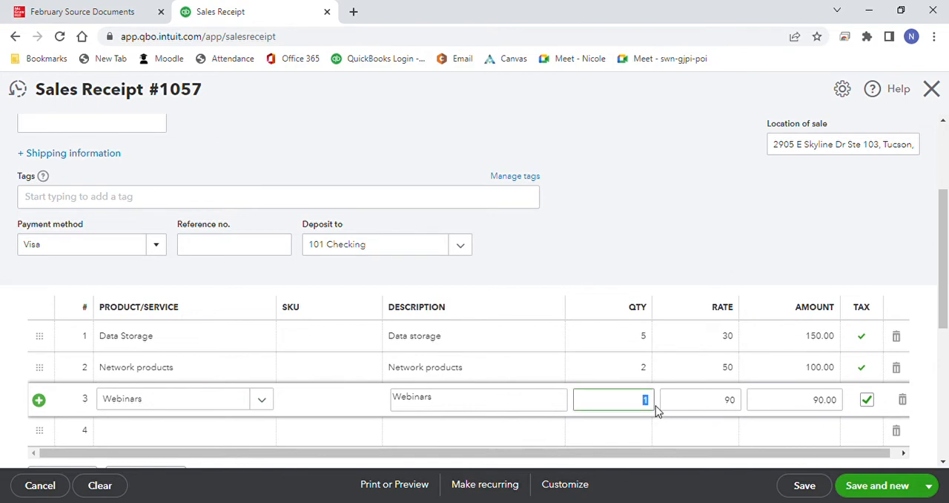
pyautogui.write('2')
pyautogui.click(707, 267)
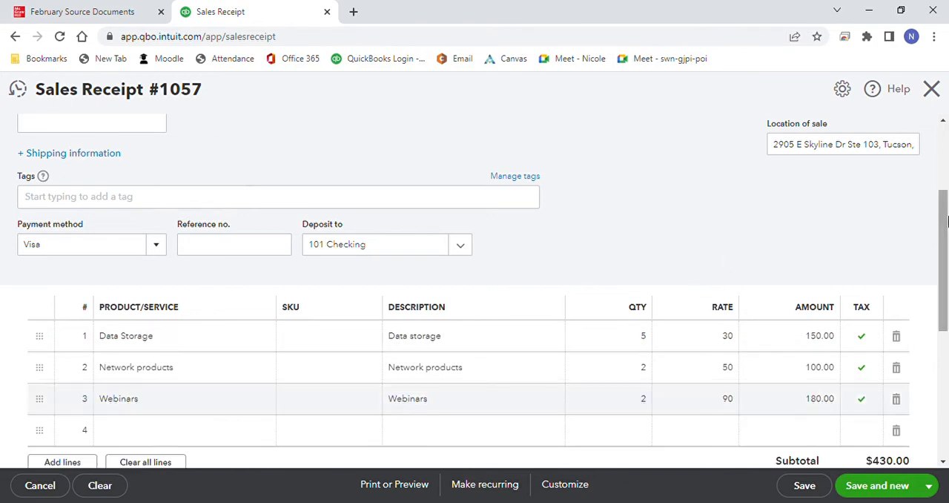
pyautogui.moveTo(946, 222); pyautogui.dragTo(947, 283)
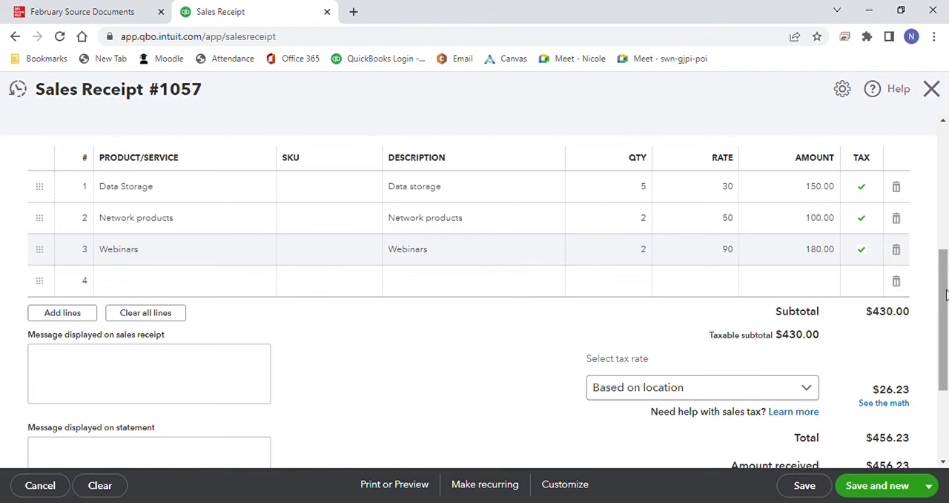
pyautogui.click(928, 486)
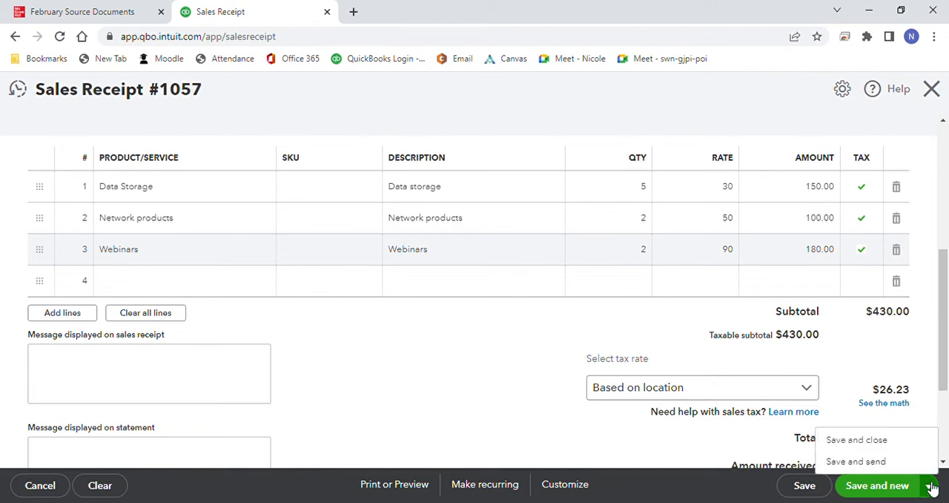
pyautogui.click(893, 444)
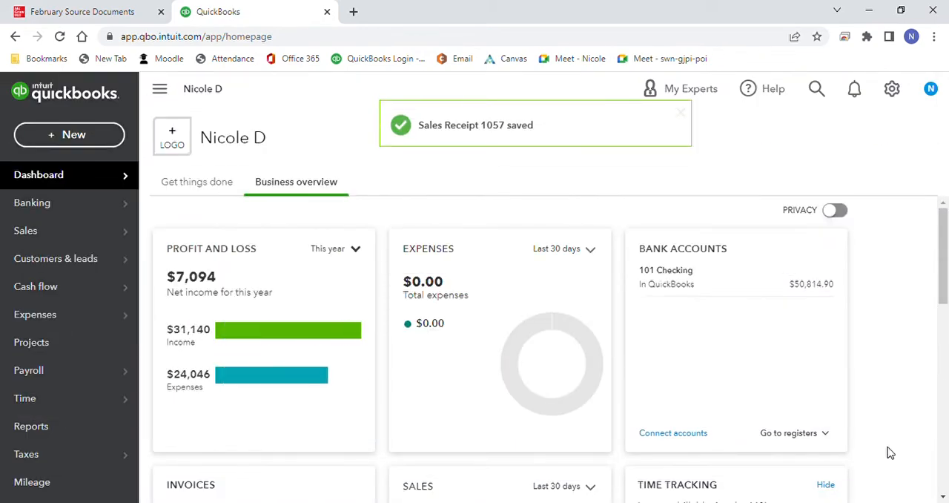
# Step: Switch to the February source documents to read the 2/27 vendor payments memo, and return to QuickBooks Online
pyautogui.click(91, 13)
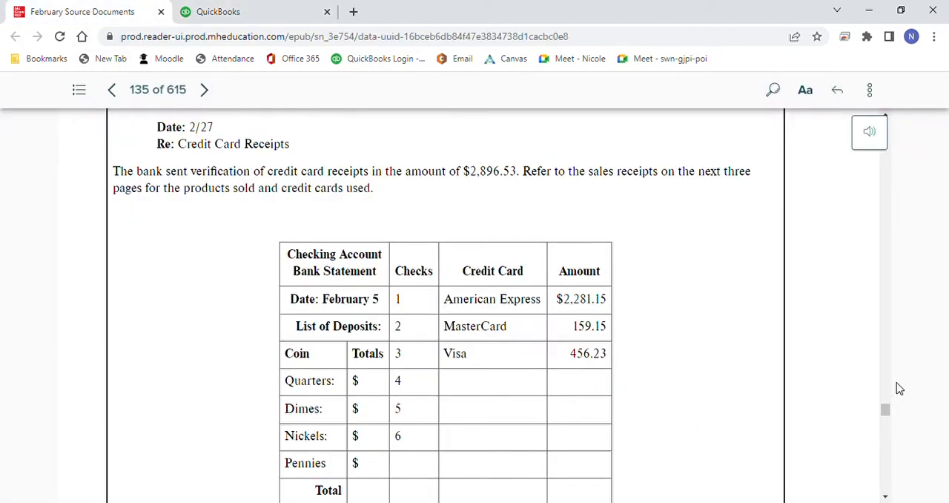
pyautogui.moveTo(887, 409); pyautogui.dragTo(895, 458)
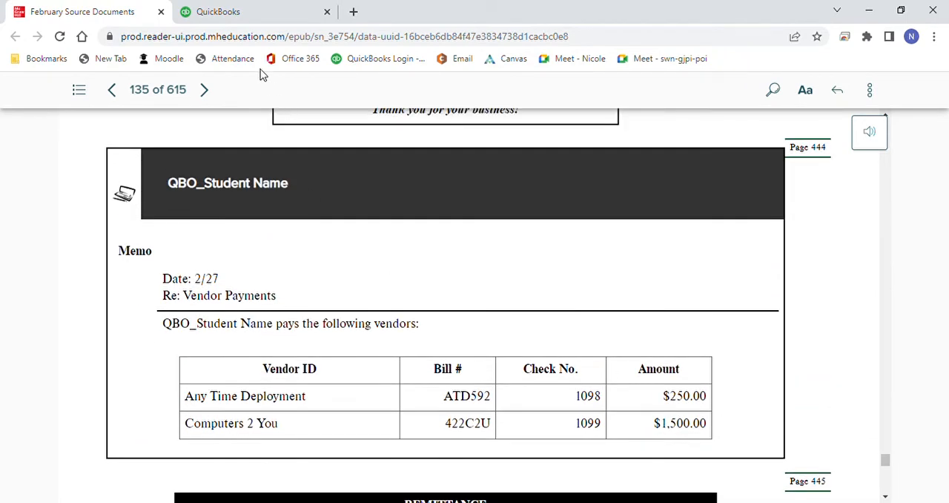
pyautogui.click(249, 18)
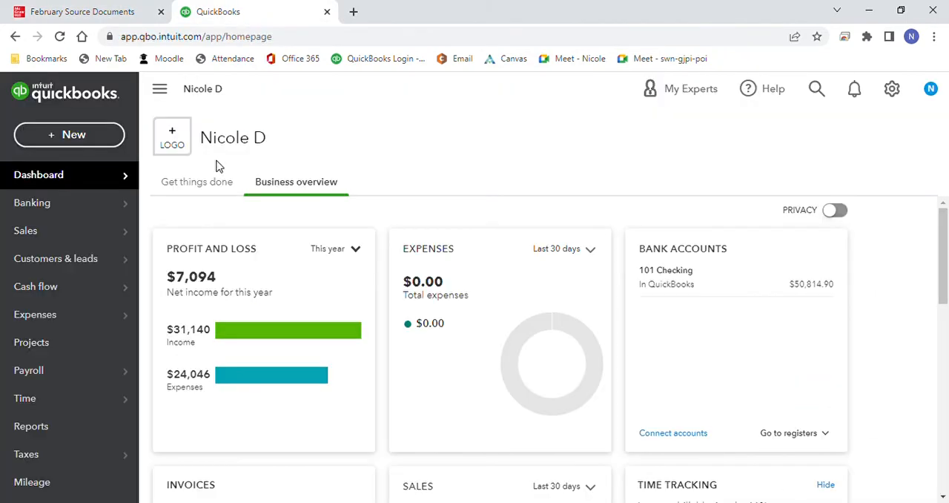
# Step: Start paying bills from 101 Checking with the payment date set to 02/27/2023
pyautogui.click(111, 142)
pyautogui.click(259, 291)
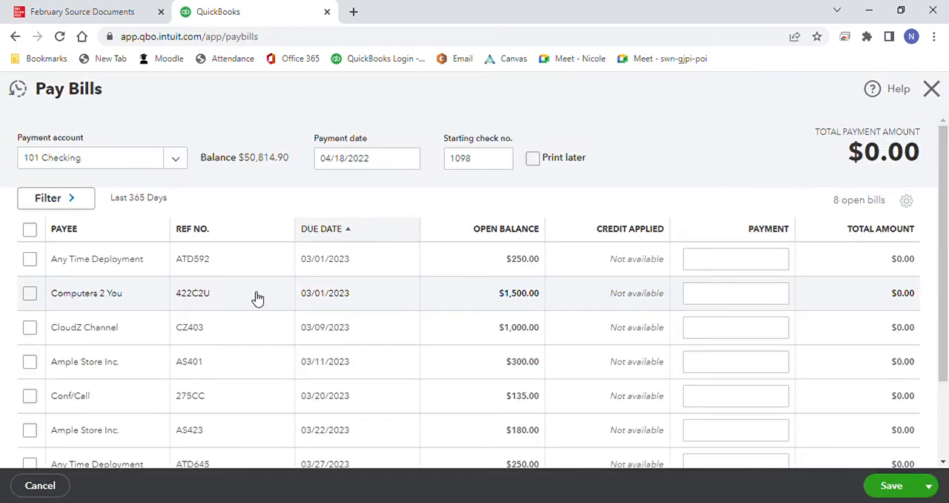
pyautogui.click(411, 163)
pyautogui.click(447, 198)
pyautogui.click(447, 199)
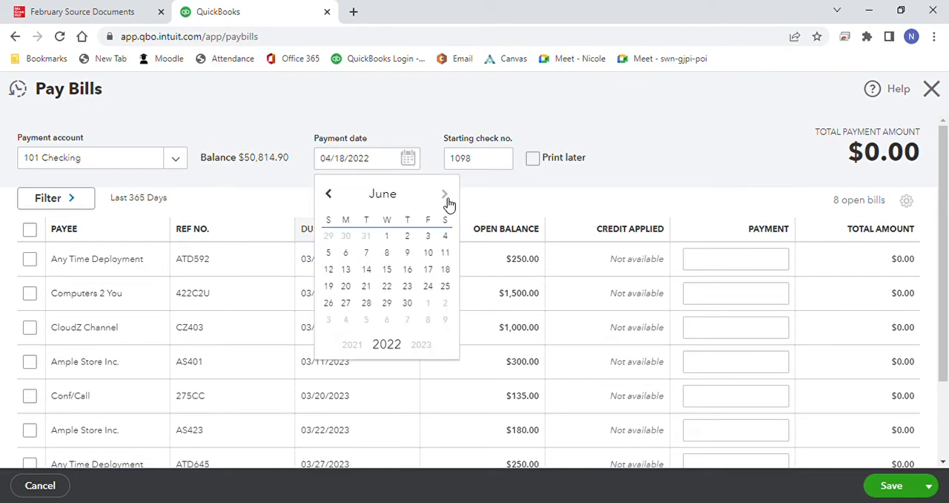
pyautogui.click(447, 199)
pyautogui.click(447, 198)
pyautogui.click(448, 198)
pyautogui.click(447, 198)
pyautogui.click(447, 199)
pyautogui.click(447, 198)
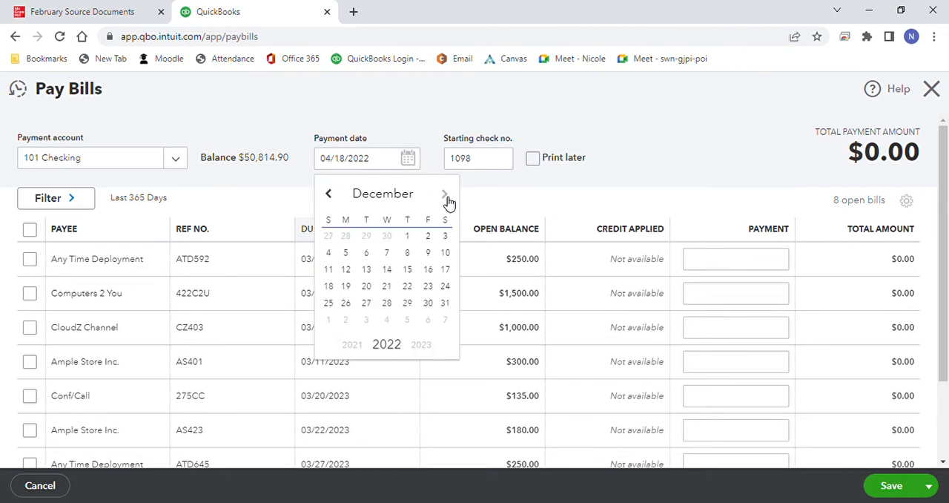
pyautogui.click(448, 199)
pyautogui.click(447, 199)
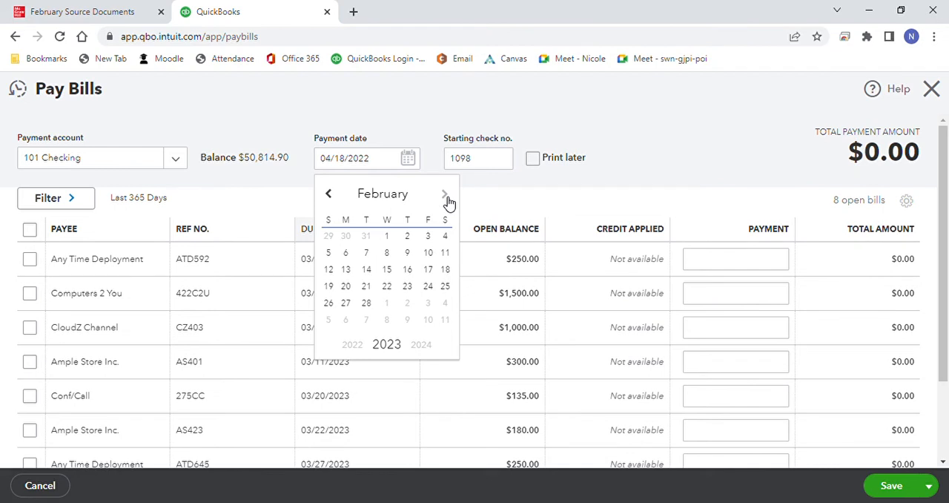
pyautogui.click(345, 302)
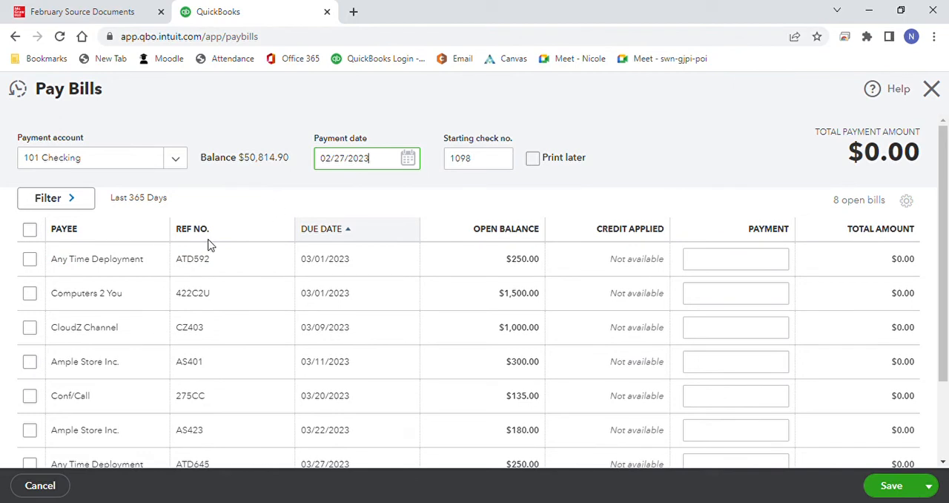
# Step: Select Any Time Deployment bill ATD592 and Computers 2 You bill 422C2U for full payment, save the payments and close Pay Bills
pyautogui.click(31, 261)
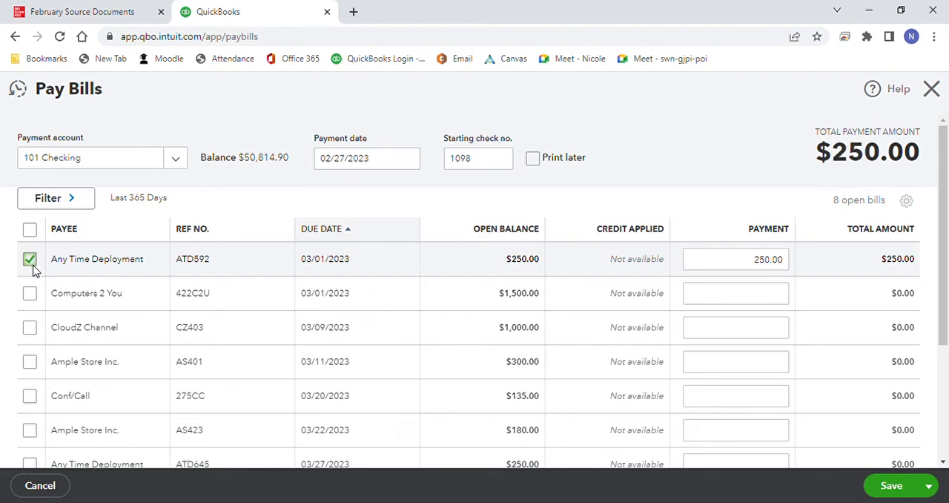
pyautogui.click(29, 295)
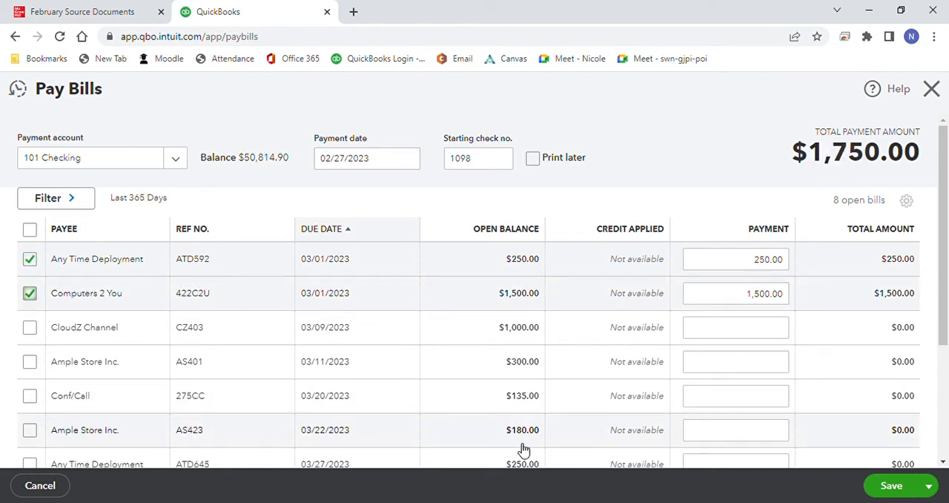
pyautogui.click(892, 486)
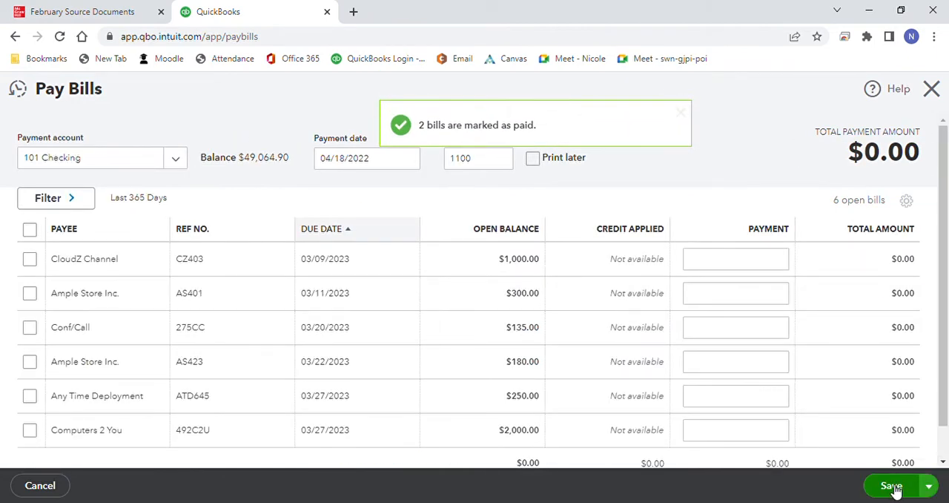
pyautogui.click(931, 89)
# Step: Create a new bill for vendor Conf/Call with bill number 385CC
pyautogui.click(101, 140)
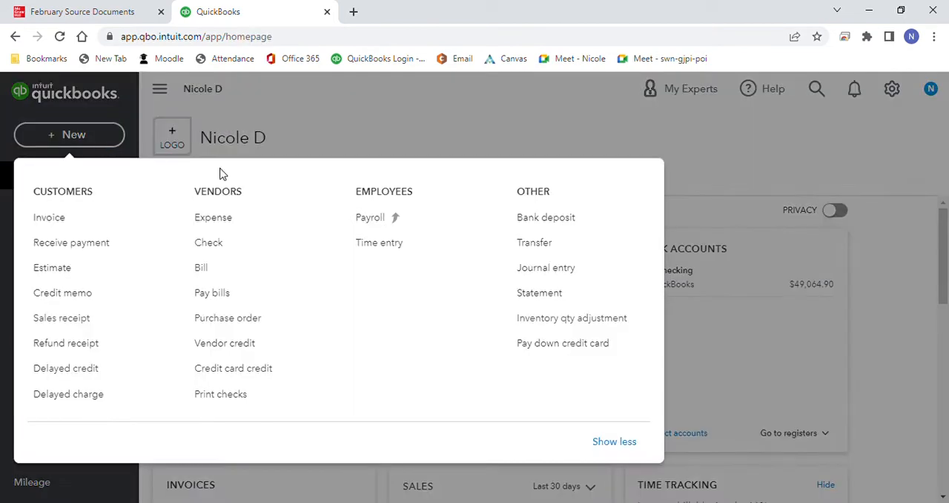
pyautogui.click(200, 267)
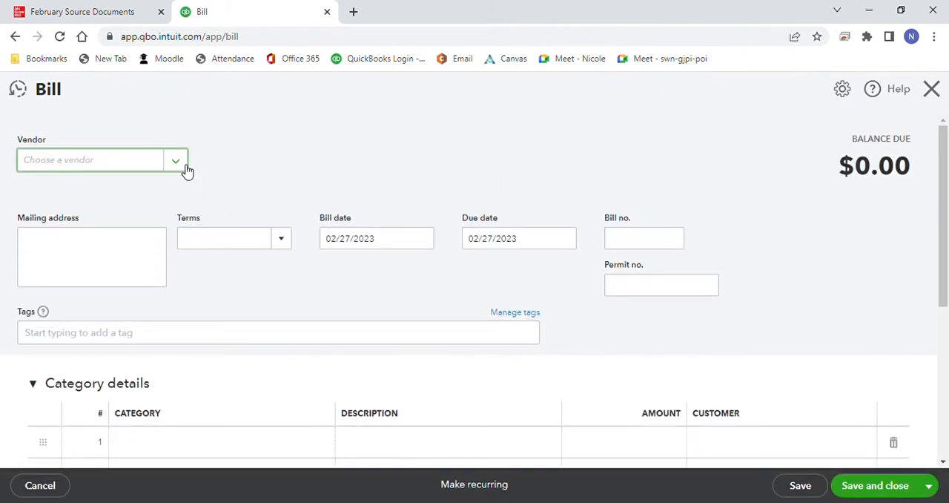
pyautogui.click(184, 165)
pyautogui.moveTo(241, 213); pyautogui.dragTo(240, 248)
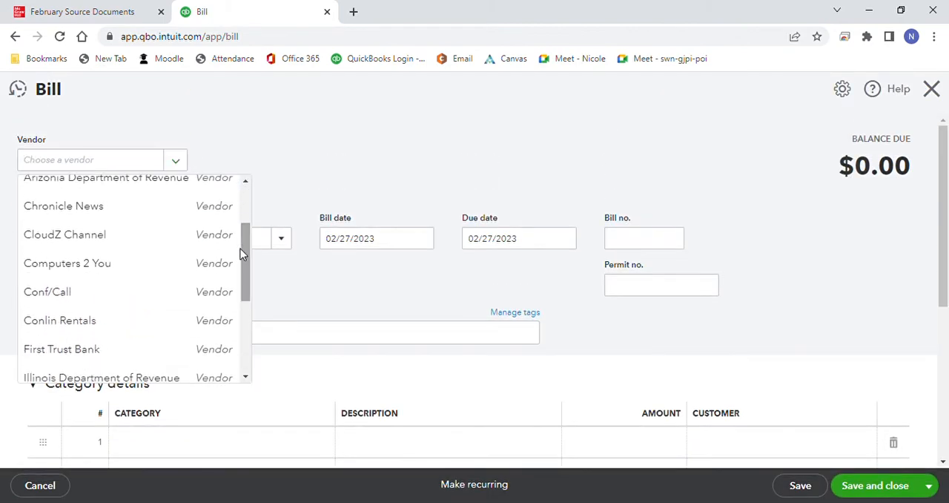
pyautogui.click(142, 298)
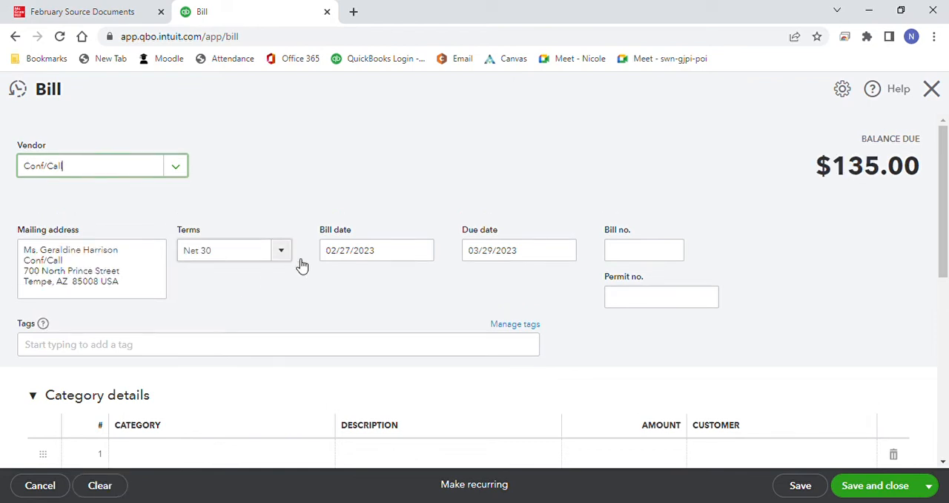
pyautogui.click(682, 249)
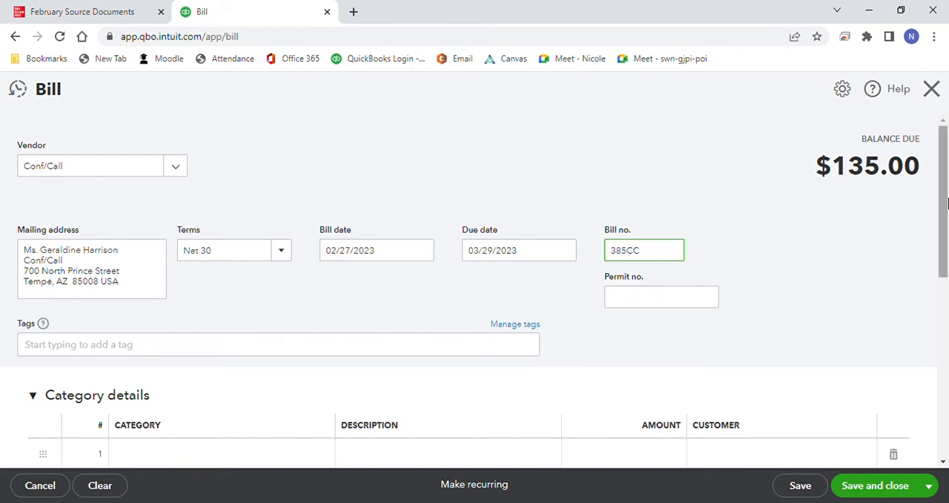
# Step: Set the Webinars quantity on the Conf/Call bill to 6, and save and close the bill
pyautogui.moveTo(943, 207); pyautogui.dragTo(945, 270)
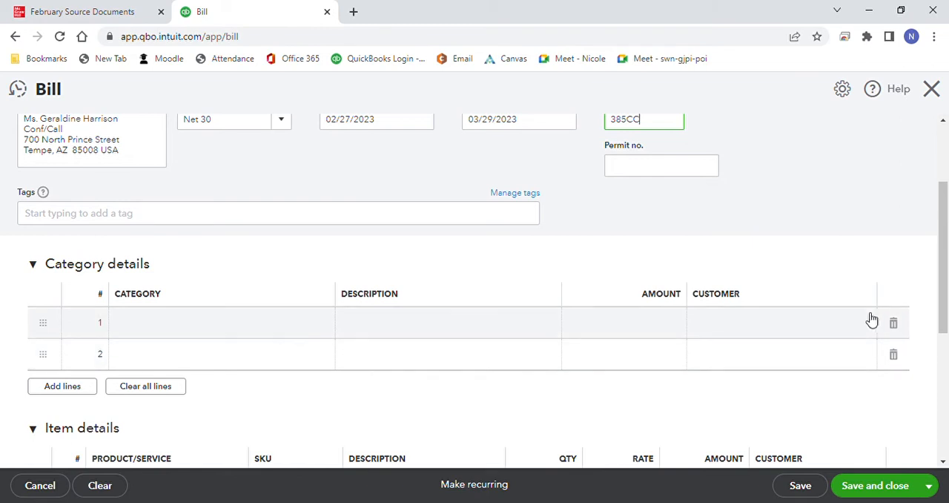
pyautogui.moveTo(941, 274); pyautogui.dragTo(947, 322)
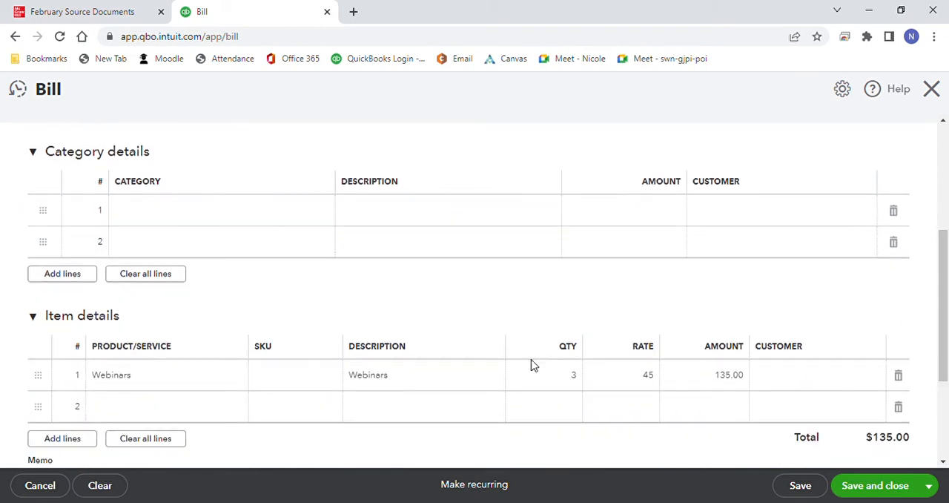
pyautogui.click(576, 378)
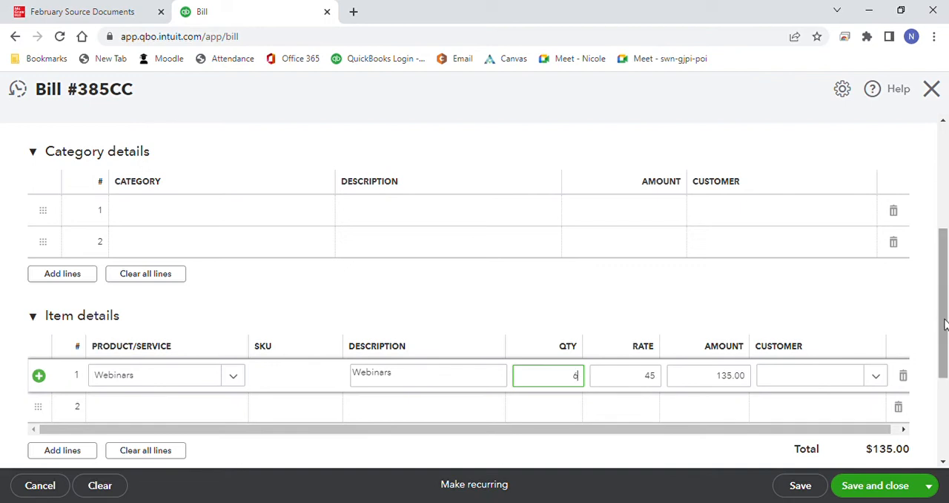
pyautogui.moveTo(945, 324); pyautogui.dragTo(946, 334)
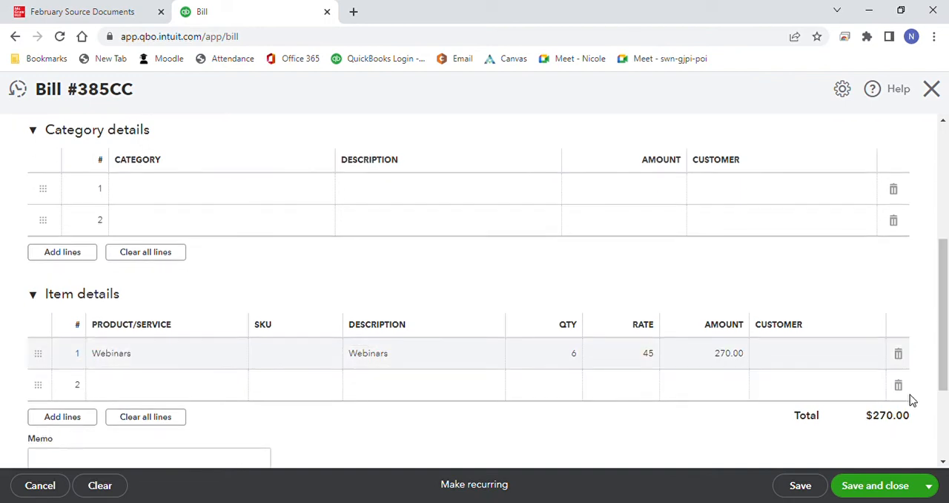
pyautogui.click(879, 486)
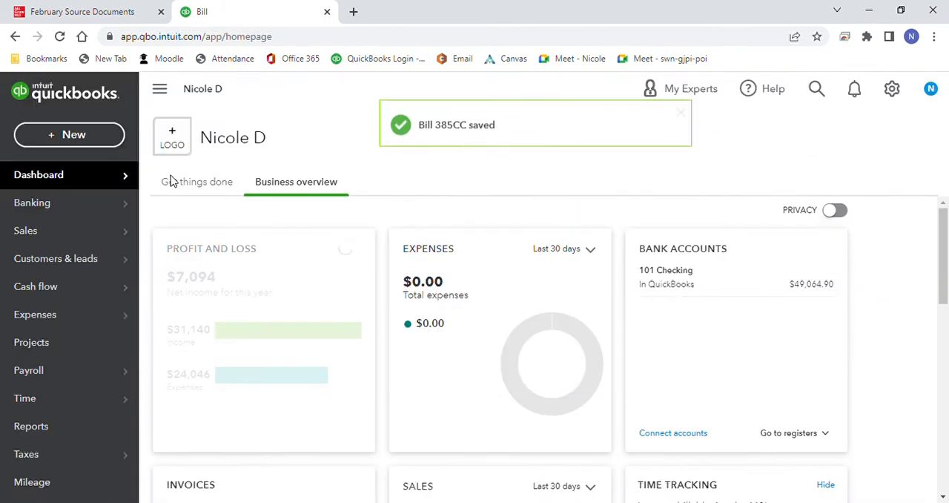
# Step: Switch to the source documents to check the 2/27 Conf/Call bill, and move on to the chapter's Reports page
pyautogui.click(125, 16)
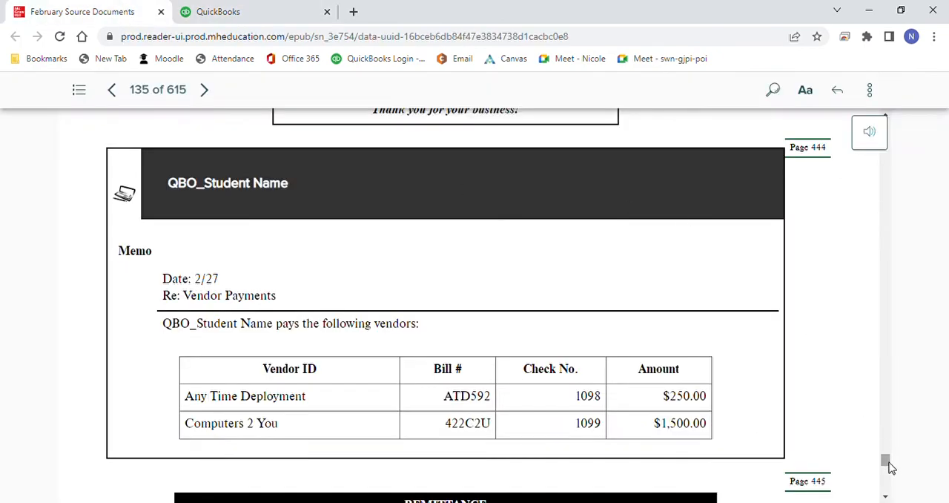
pyautogui.moveTo(888, 459); pyautogui.dragTo(894, 490)
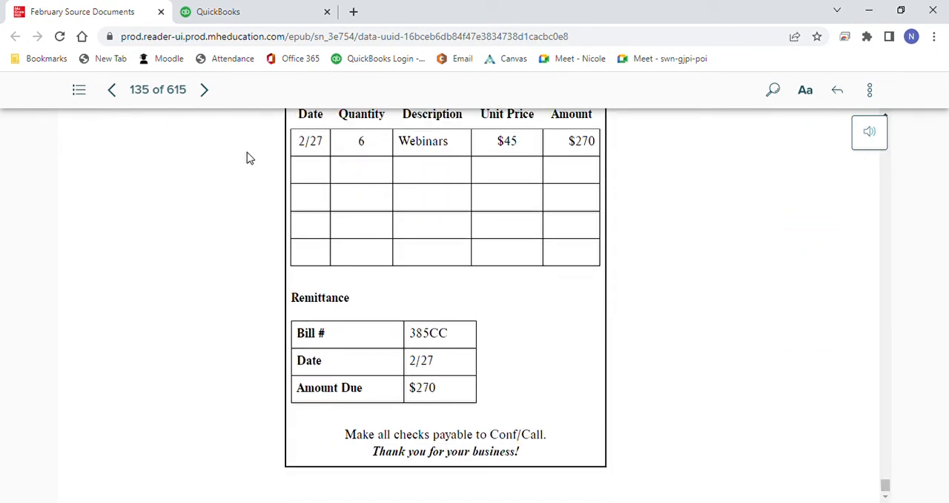
pyautogui.click(208, 93)
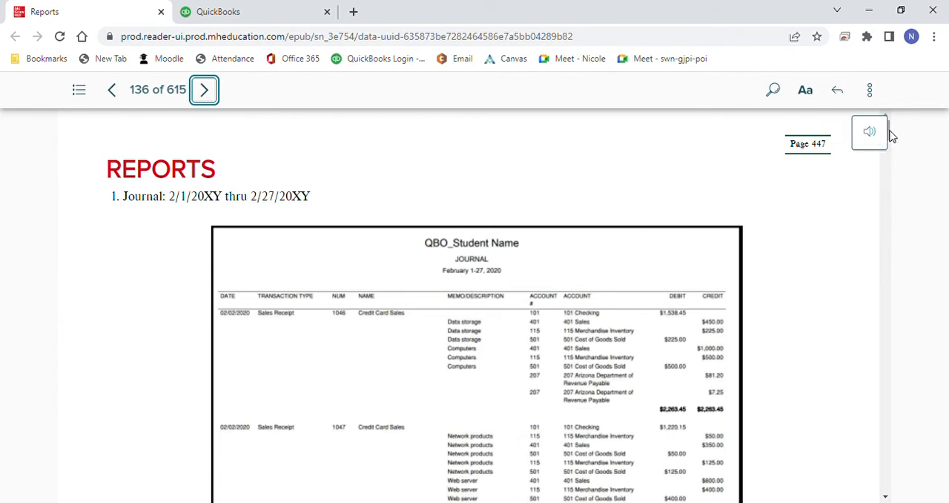
# Step: Find the February 27 trial balance in the textbook, and open the Trial Balance report in QuickBooks
pyautogui.moveTo(892, 136); pyautogui.dragTo(899, 299)
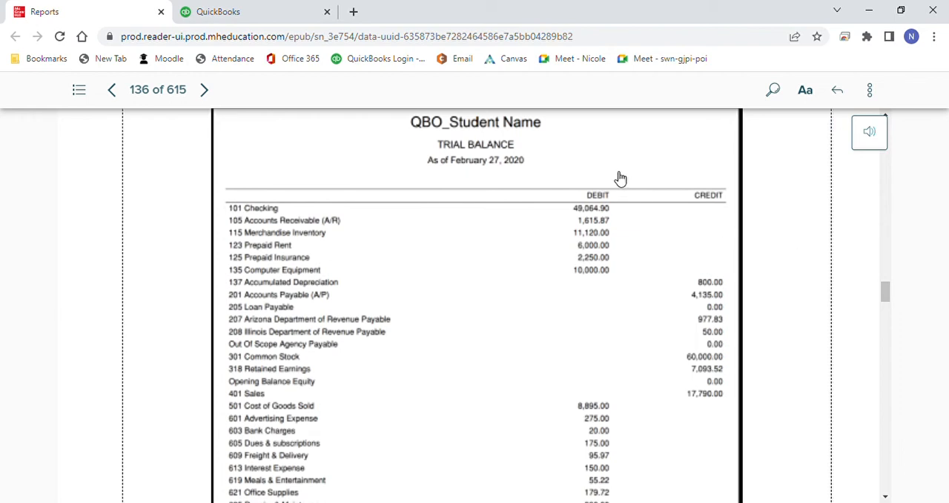
pyautogui.click(259, 16)
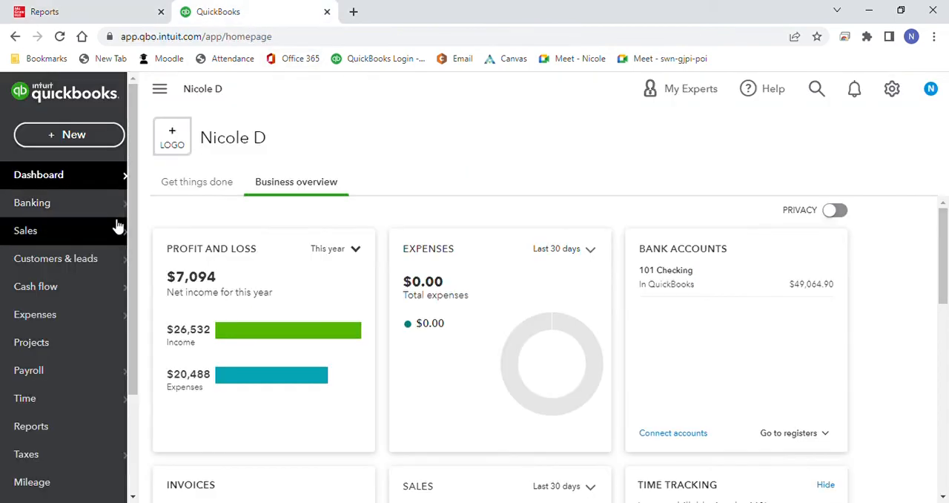
pyautogui.click(63, 428)
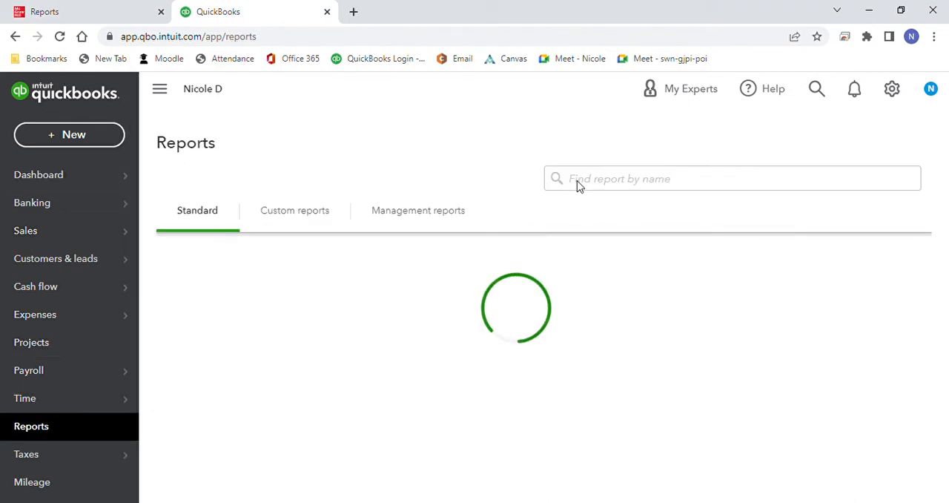
pyautogui.click(584, 187)
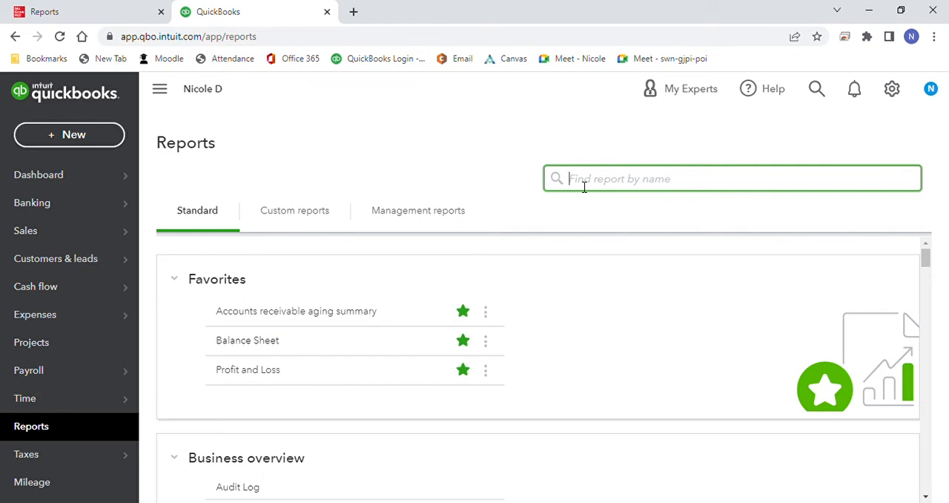
pyautogui.write('trial')
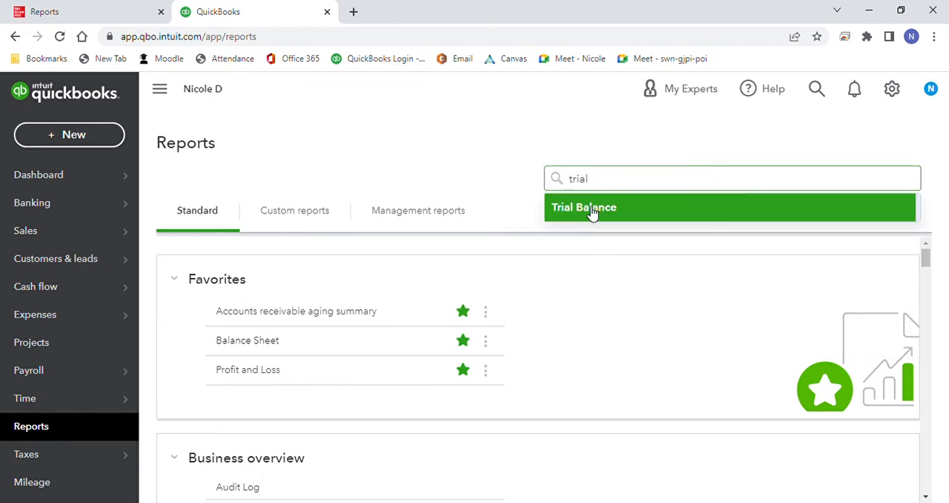
pyautogui.click(592, 209)
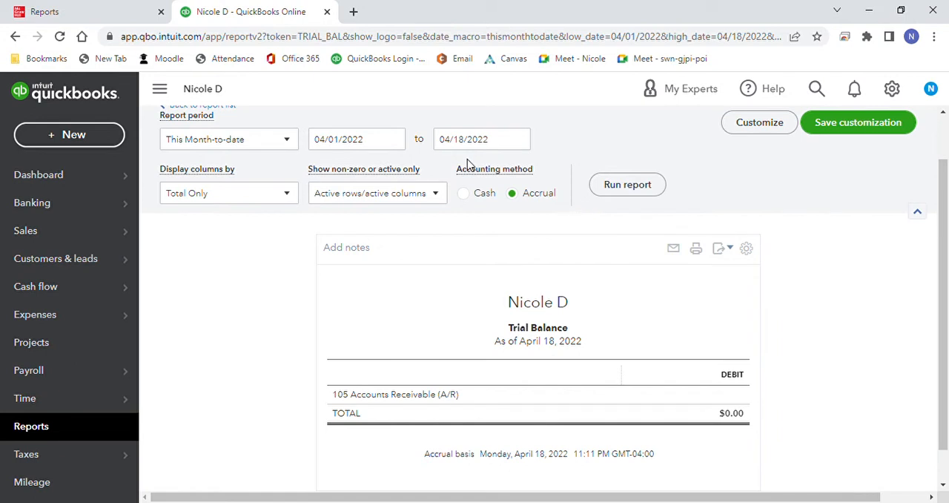
# Step: Set the Trial Balance report's start date to 01/01/2023
pyautogui.click(397, 141)
pyautogui.click(439, 176)
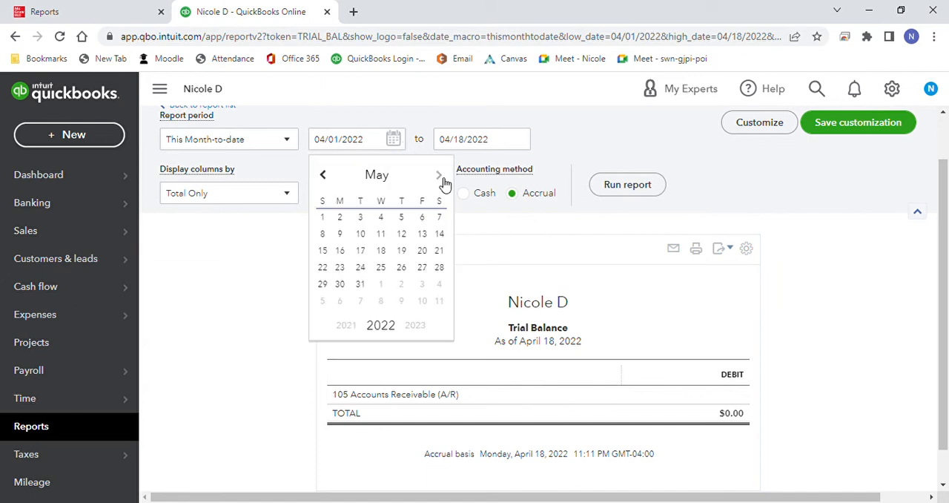
pyautogui.click(442, 178)
pyautogui.click(442, 178)
pyautogui.click(442, 178)
pyautogui.click(442, 178)
pyautogui.click(443, 178)
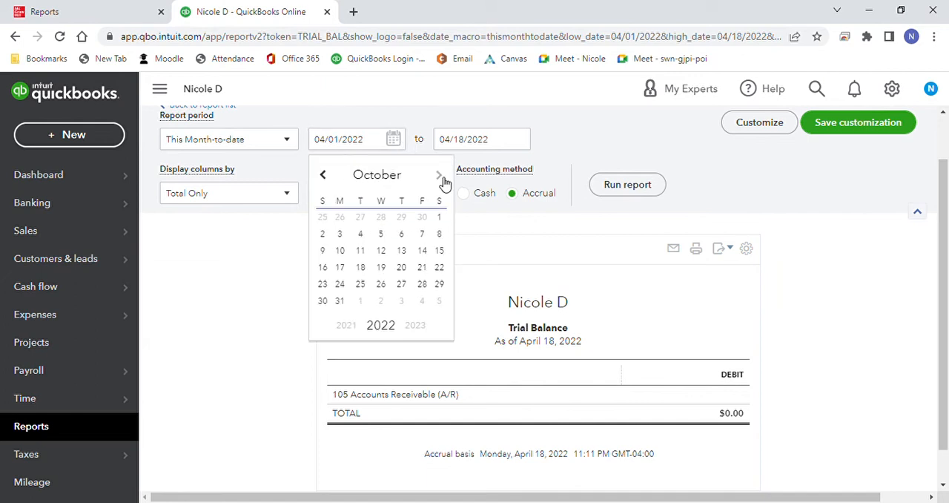
pyautogui.click(442, 178)
pyautogui.click(442, 178)
pyautogui.click(443, 177)
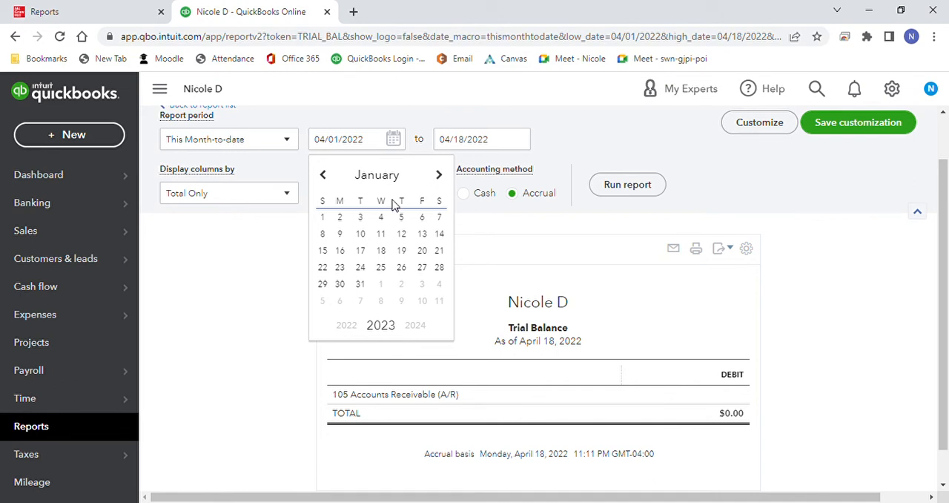
pyautogui.click(324, 217)
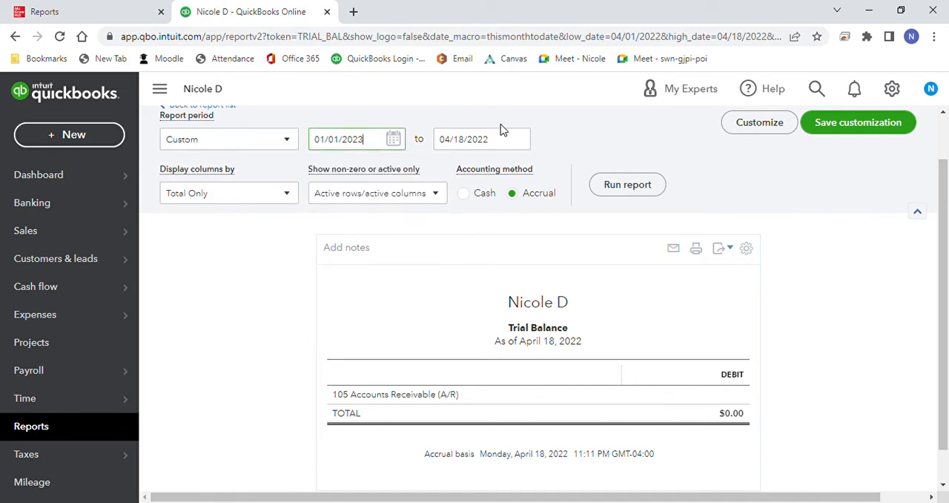
# Step: Set the Trial Balance report's end date to 02/27/2023 and run the report
pyautogui.click(522, 141)
pyautogui.click(572, 178)
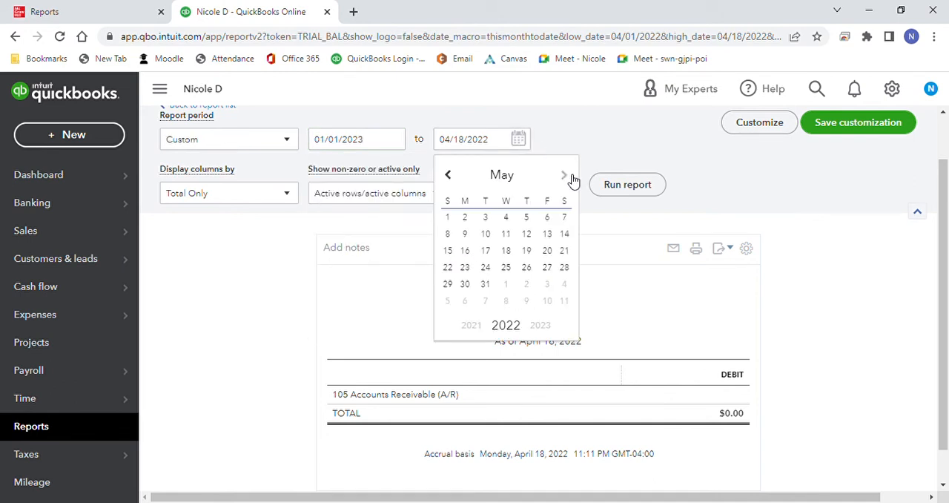
pyautogui.click(573, 179)
pyautogui.click(573, 178)
pyautogui.click(573, 178)
pyautogui.click(573, 179)
pyautogui.click(573, 178)
pyautogui.click(573, 178)
pyautogui.click(573, 179)
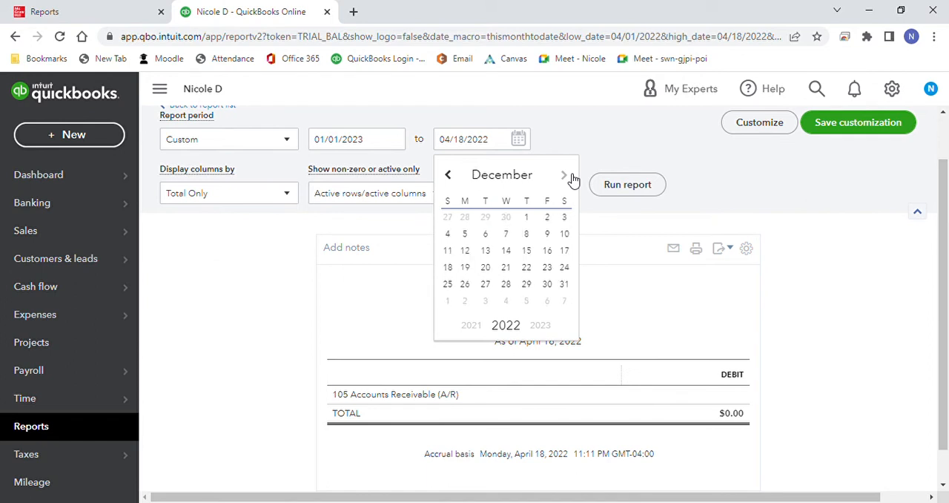
pyautogui.click(574, 178)
pyautogui.click(573, 178)
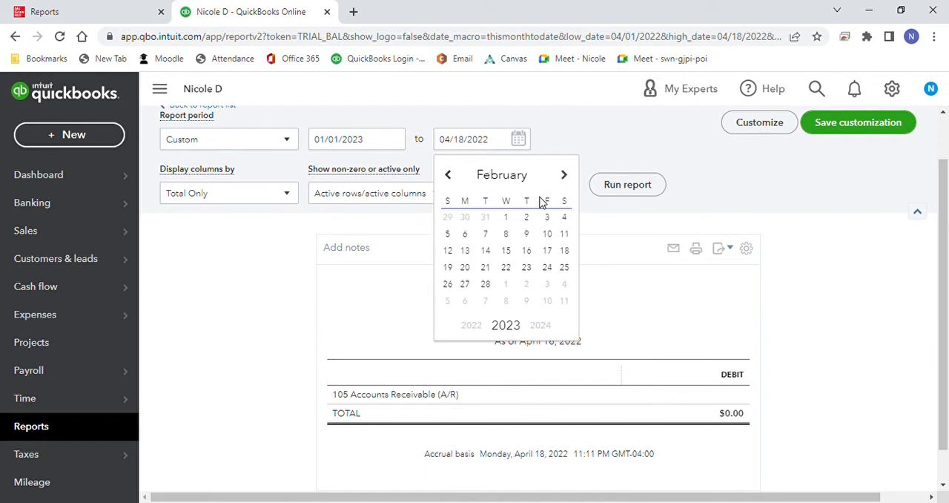
pyautogui.click(465, 284)
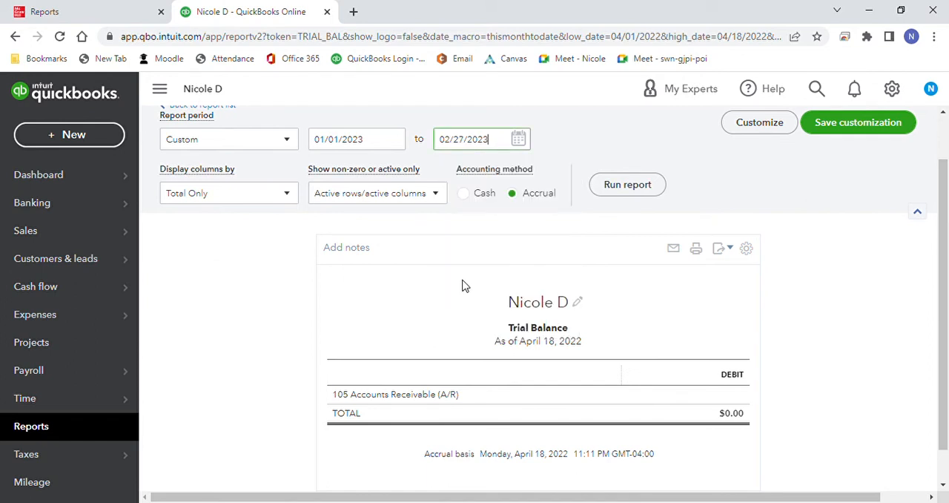
pyautogui.click(627, 184)
# Step: Compare the account balances and totals of the Trial Balance report with the textbook's February 27 trial balance
pyautogui.scroll(-2, 642, 200)
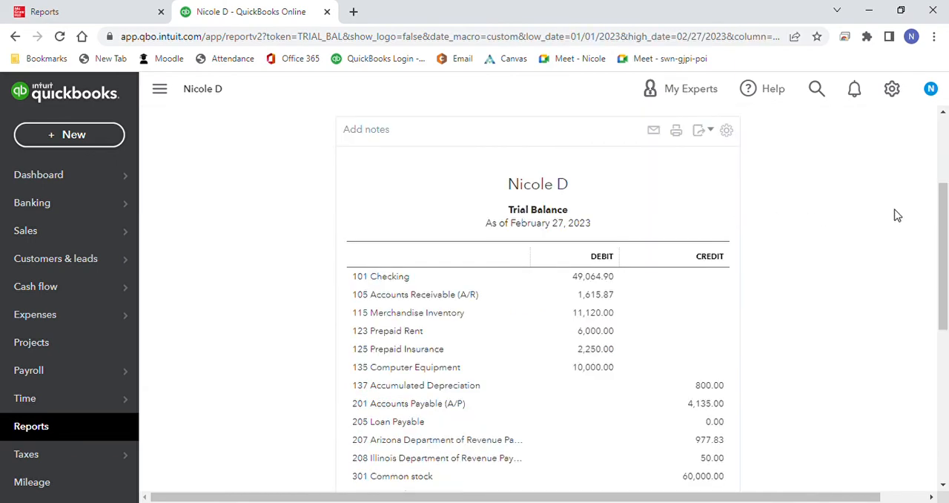
pyautogui.moveTo(944, 224); pyautogui.dragTo(935, 353)
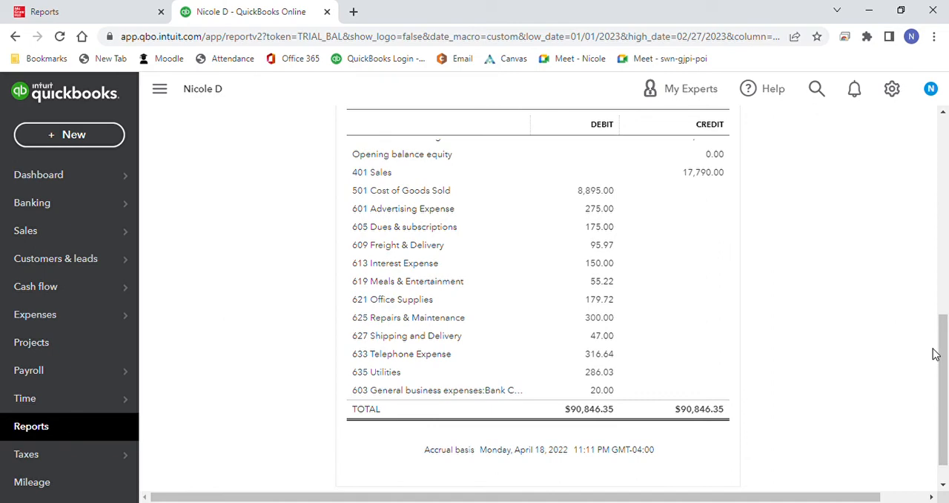
pyautogui.click(120, 15)
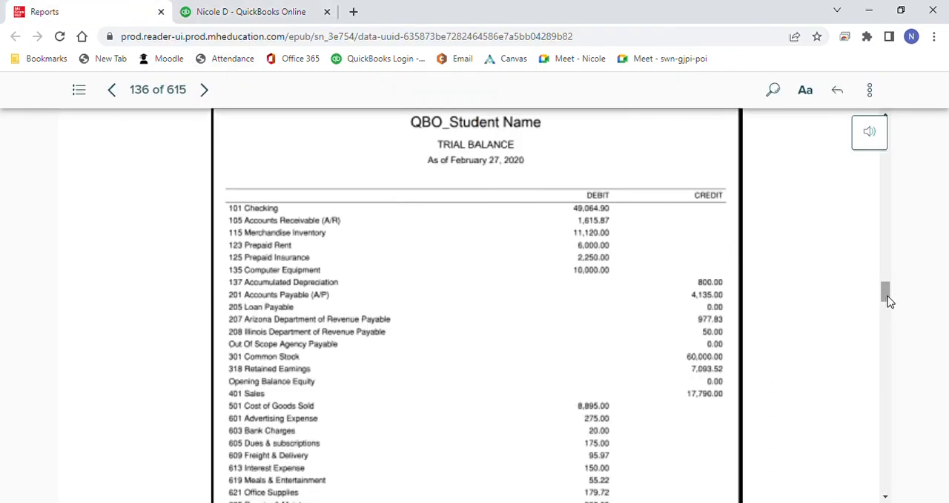
pyautogui.moveTo(887, 301); pyautogui.dragTo(893, 316)
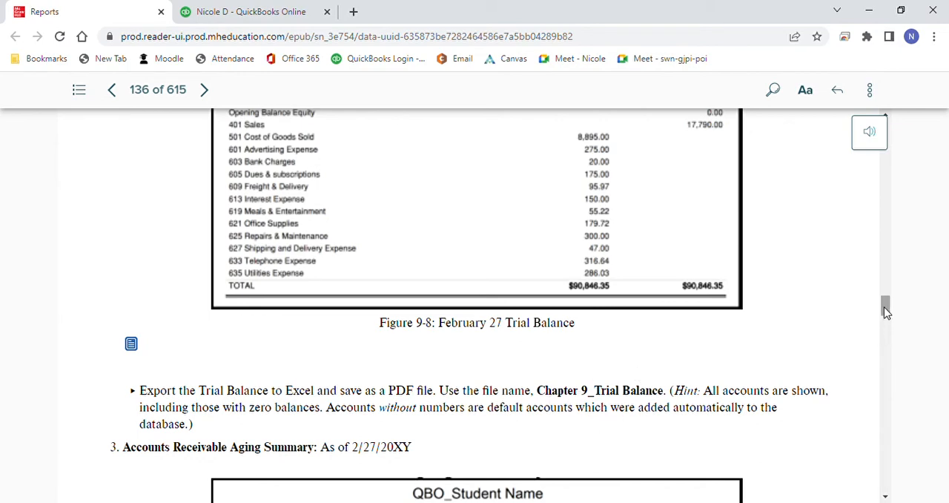
# Step: Find the January 1 to February 27 Profit and Loss in the textbook, and open the Profit and Loss report in QuickBooks
pyautogui.moveTo(886, 311); pyautogui.dragTo(903, 389)
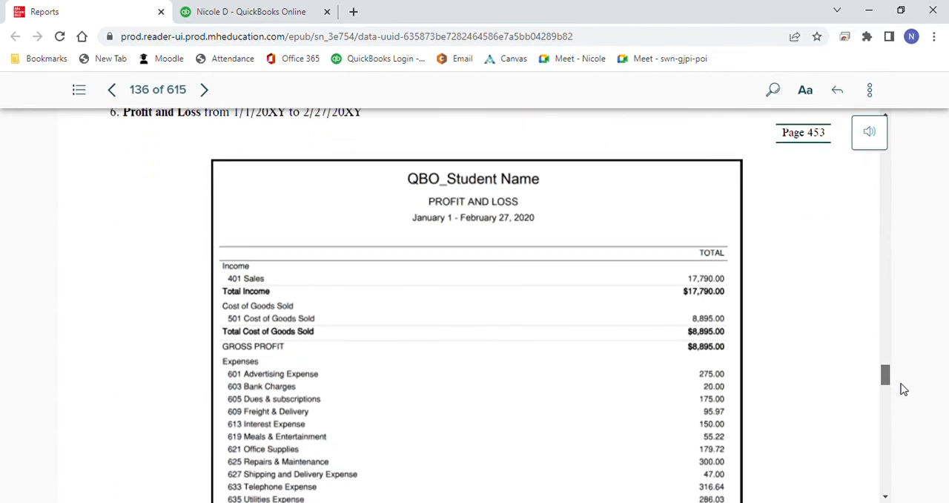
pyautogui.moveTo(903, 389); pyautogui.dragTo(901, 394)
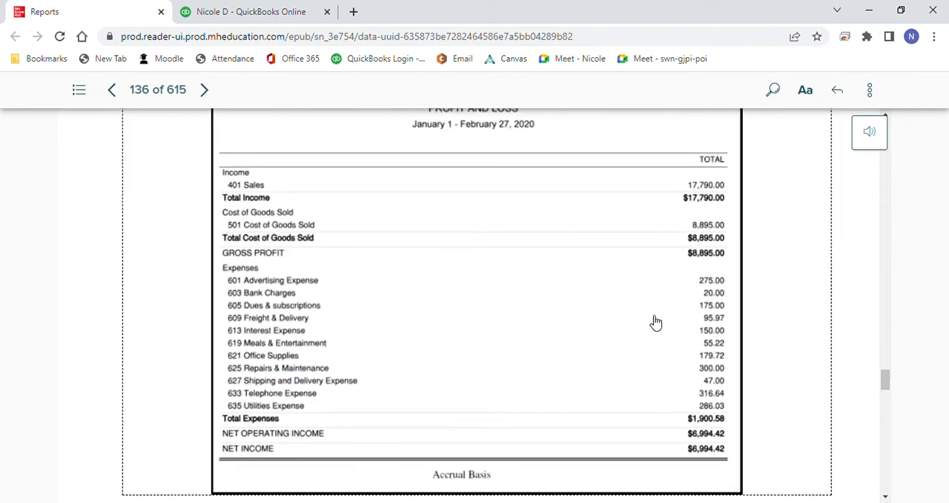
pyautogui.click(276, 18)
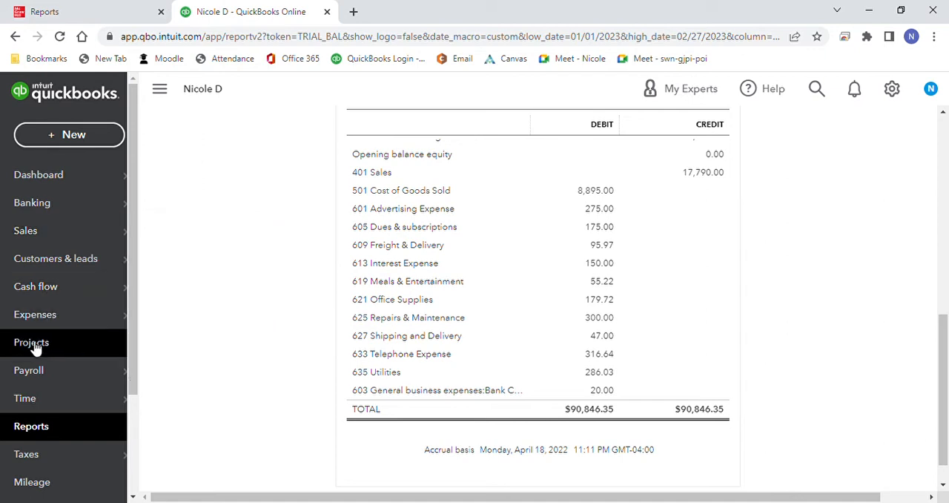
pyautogui.click(41, 425)
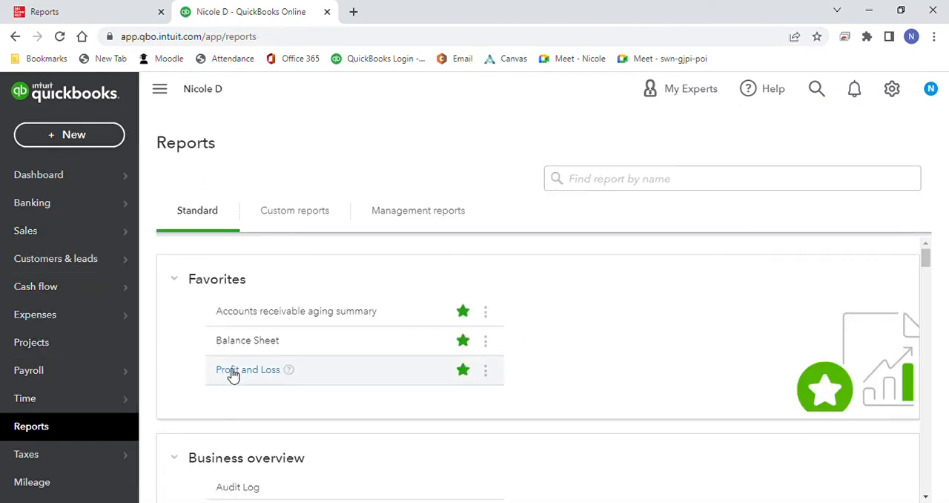
pyautogui.click(235, 372)
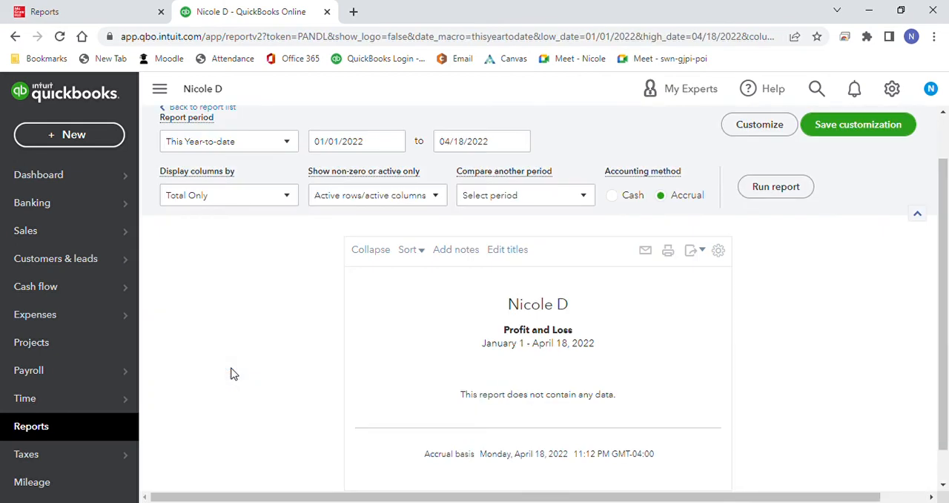
# Step: Set the Profit and Loss report's end date to 02/27/2023 and run the report
pyautogui.click(394, 142)
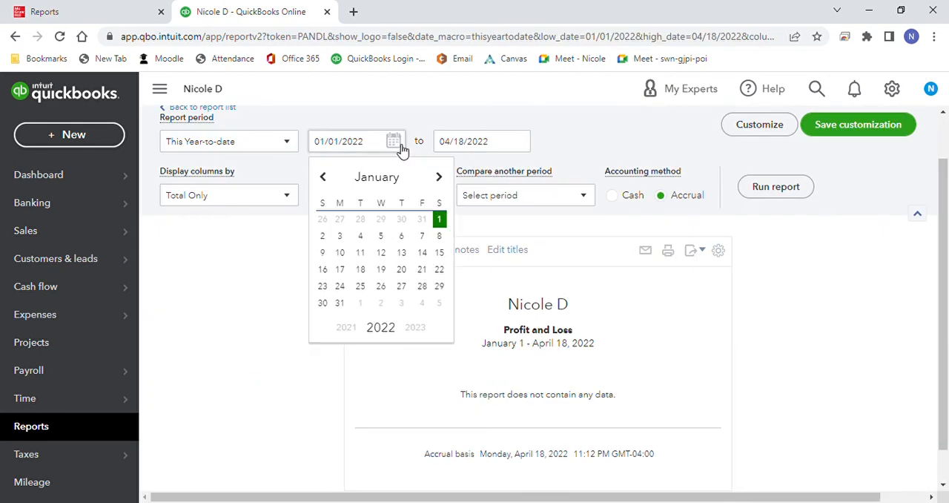
pyautogui.click(421, 328)
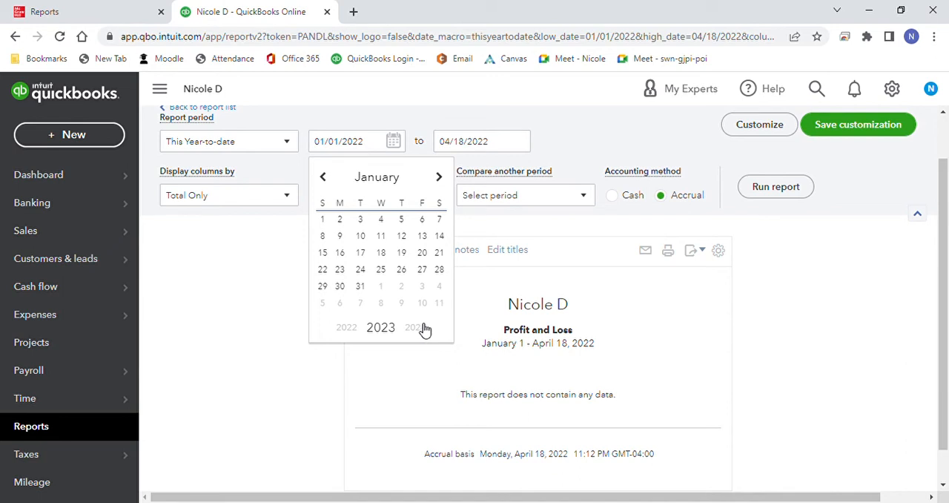
pyautogui.click(519, 141)
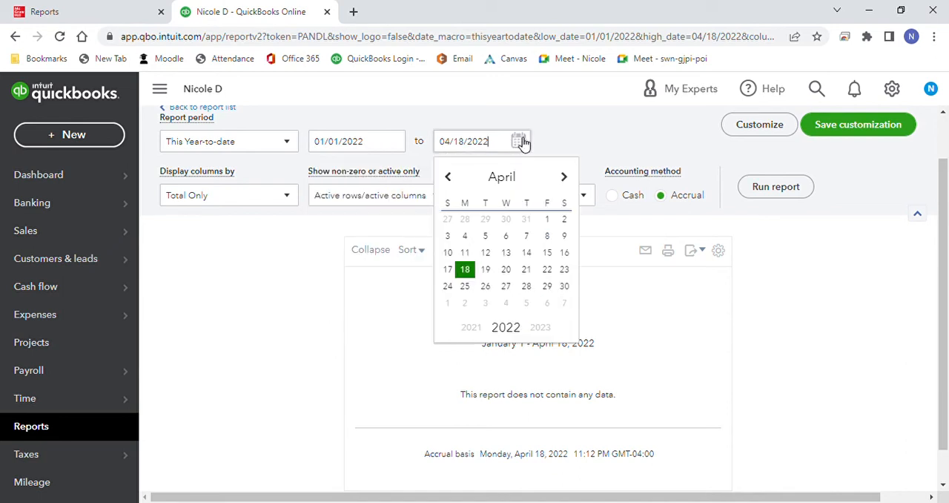
pyautogui.click(565, 178)
pyautogui.click(565, 178)
pyautogui.click(565, 178)
pyautogui.click(565, 178)
pyautogui.click(565, 178)
pyautogui.click(565, 178)
pyautogui.click(565, 178)
pyautogui.click(565, 178)
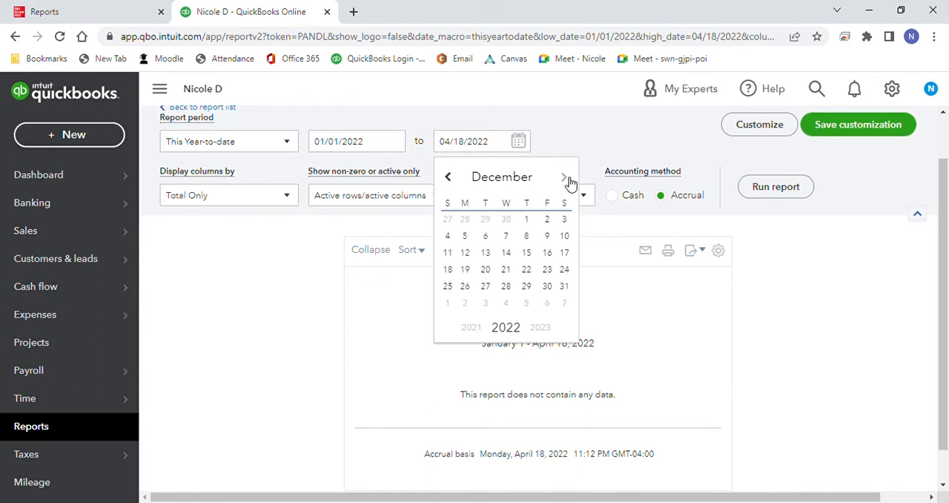
pyautogui.click(565, 178)
pyautogui.click(565, 178)
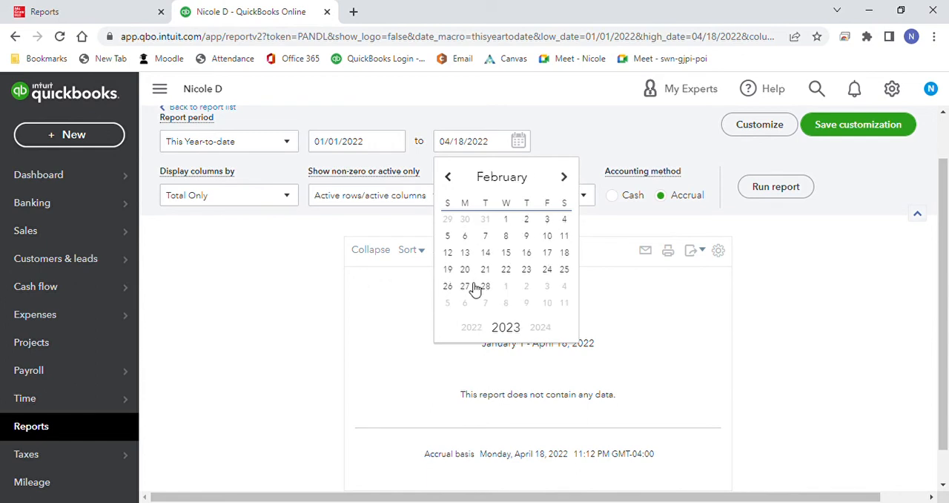
pyautogui.click(464, 286)
pyautogui.click(767, 186)
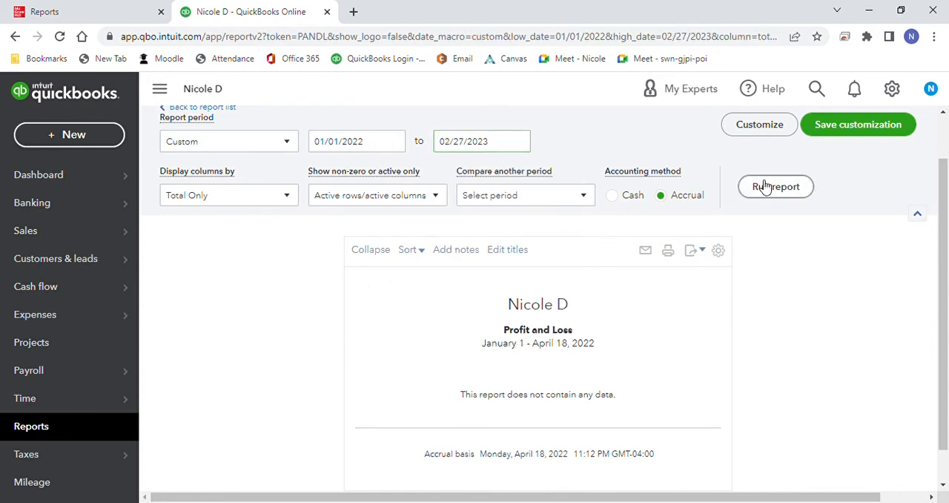
# Step: Examine the Profit and Loss report's income, expenses, net income and date range
pyautogui.scroll(-2, 763, 185)
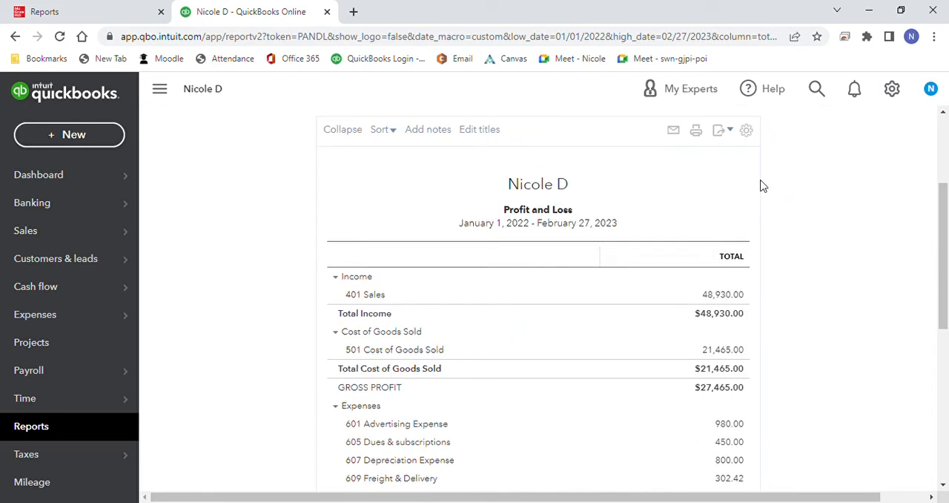
pyautogui.moveTo(942, 194); pyautogui.dragTo(937, 332)
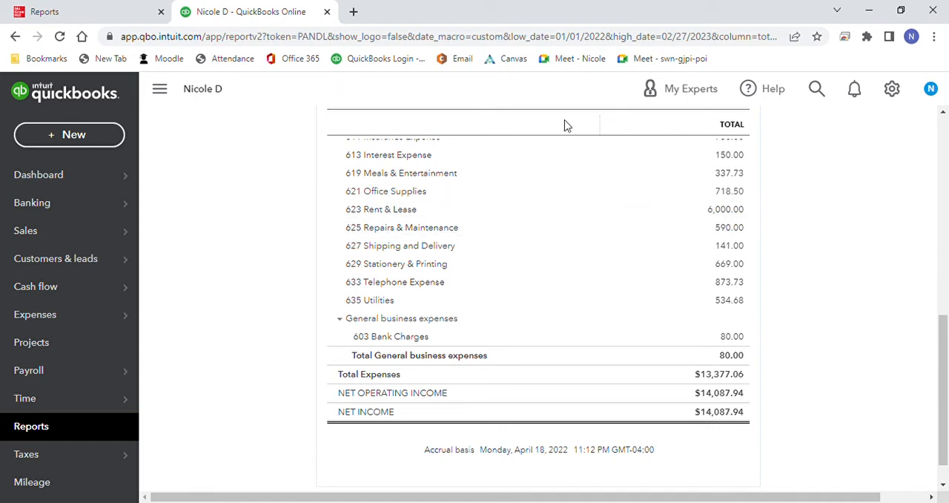
pyautogui.moveTo(944, 347); pyautogui.dragTo(941, 218)
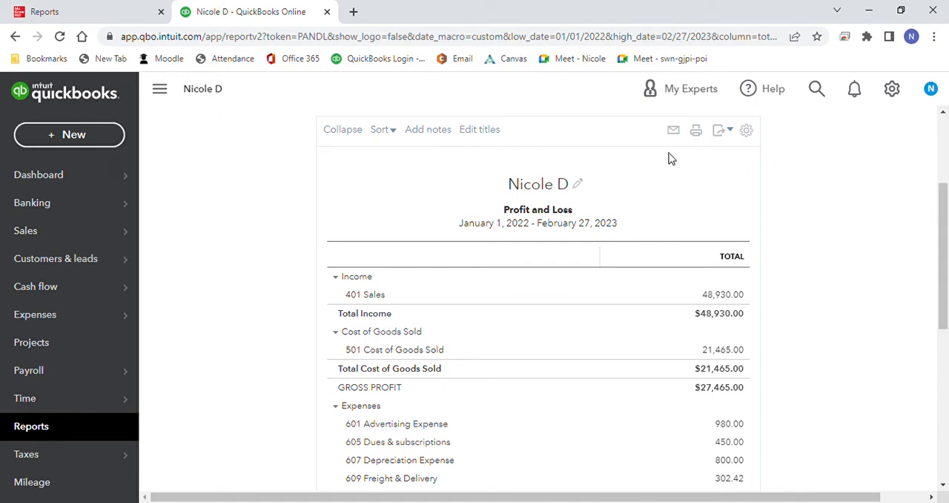
# Step: Set the Profit and Loss report's start date to 01/01/2023 and run the report
pyautogui.scroll(3, 947, 245)
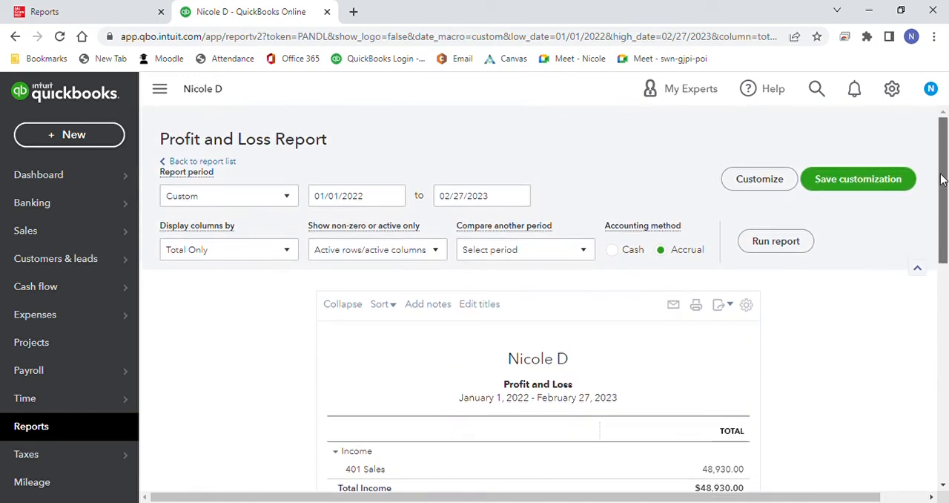
pyautogui.click(394, 196)
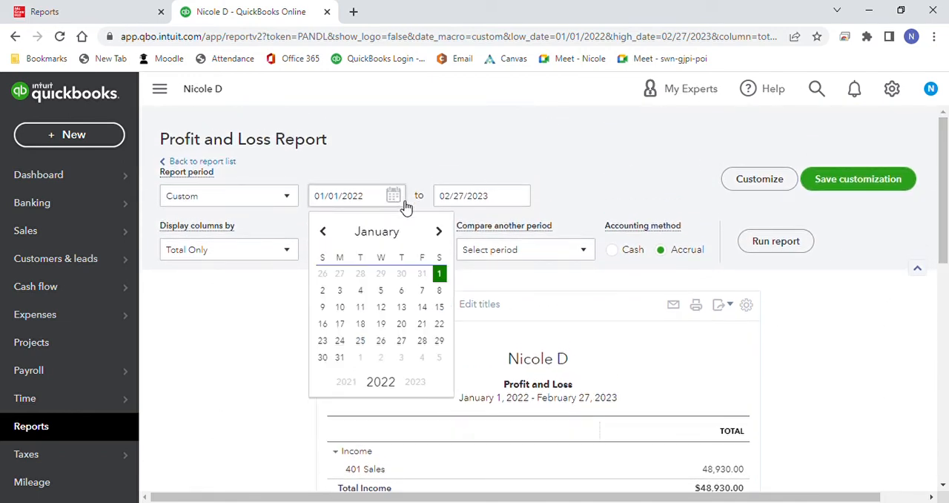
pyautogui.click(424, 381)
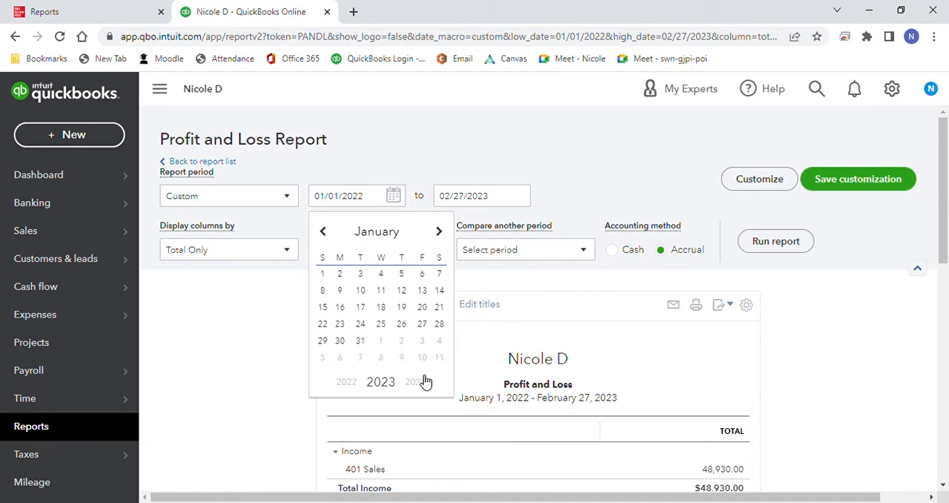
pyautogui.click(373, 201)
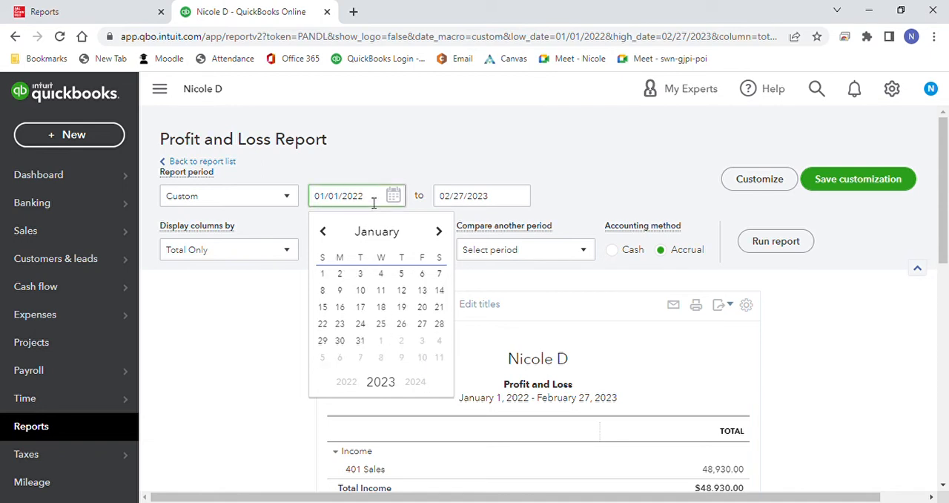
pyautogui.write('3')
pyautogui.click(468, 154)
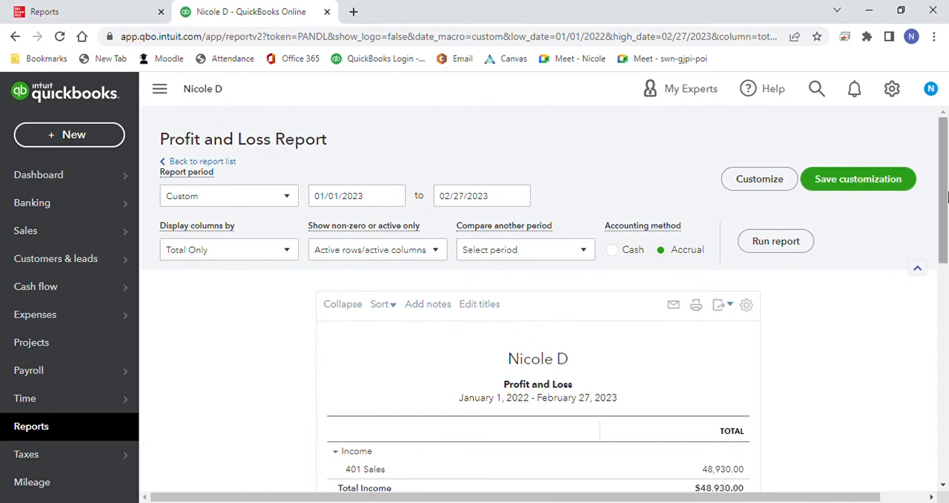
pyautogui.click(800, 250)
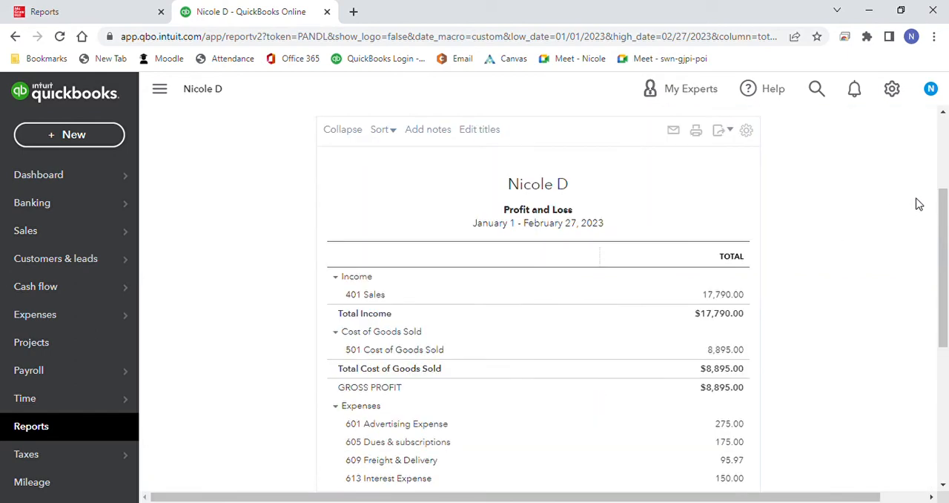
# Step: Compare the Profit and Loss report's expenses and net income with the textbook's January 1 to February 27 Profit and Loss
pyautogui.moveTo(945, 207); pyautogui.dragTo(947, 334)
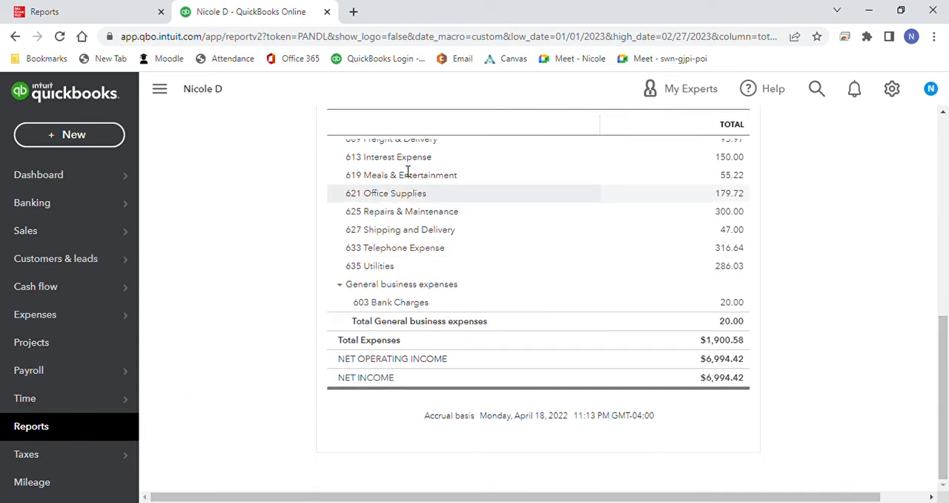
pyautogui.click(88, 12)
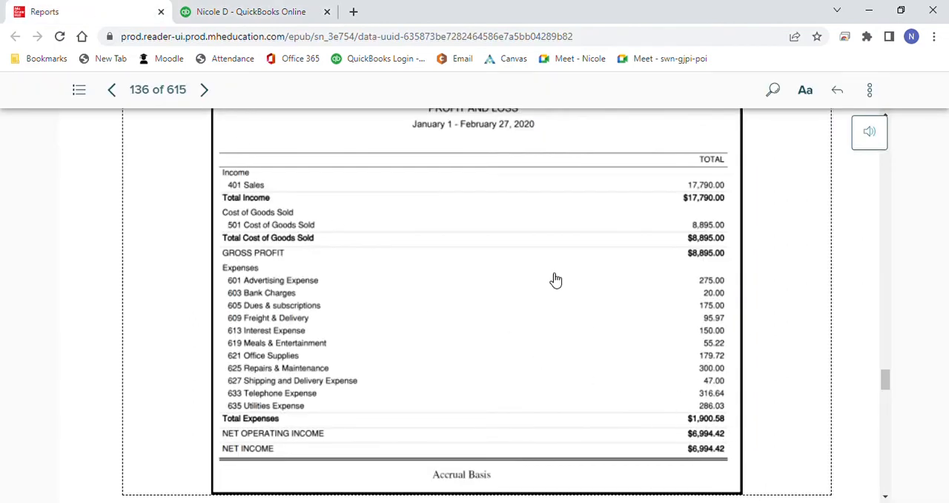
pyautogui.click(291, 12)
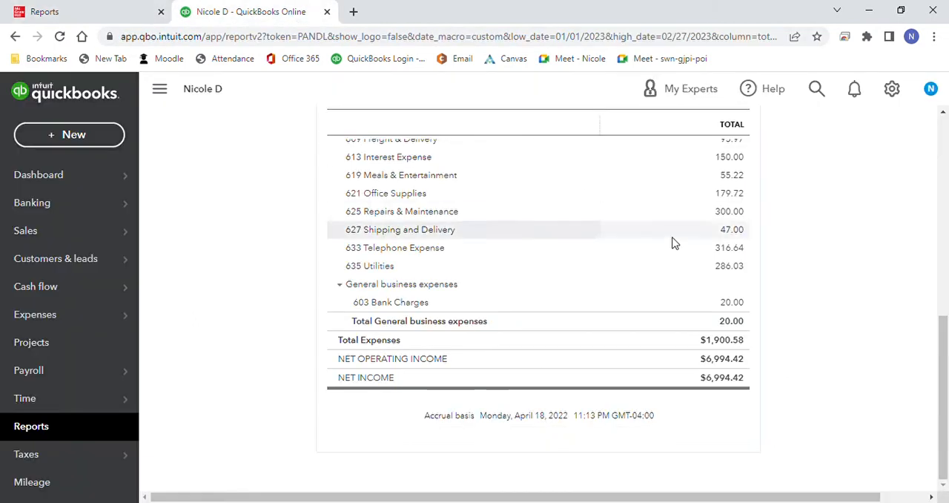
# Step: Show the export options available for the Profit and Loss report, then close them without exporting
pyautogui.moveTo(939, 361); pyautogui.dragTo(944, 168)
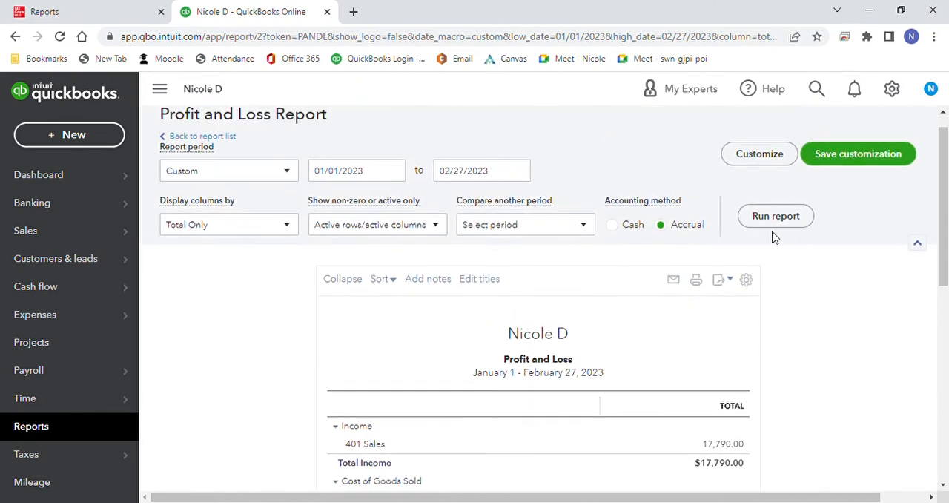
pyautogui.click(730, 281)
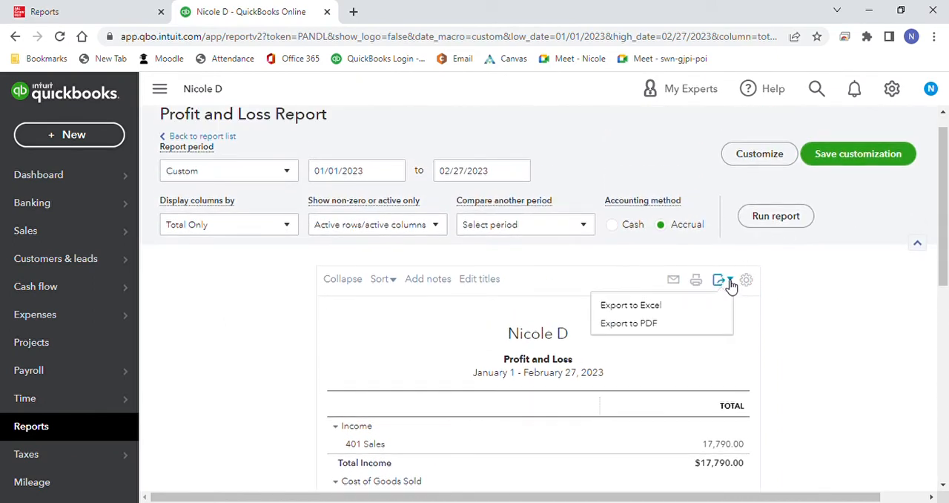
pyautogui.click(879, 291)
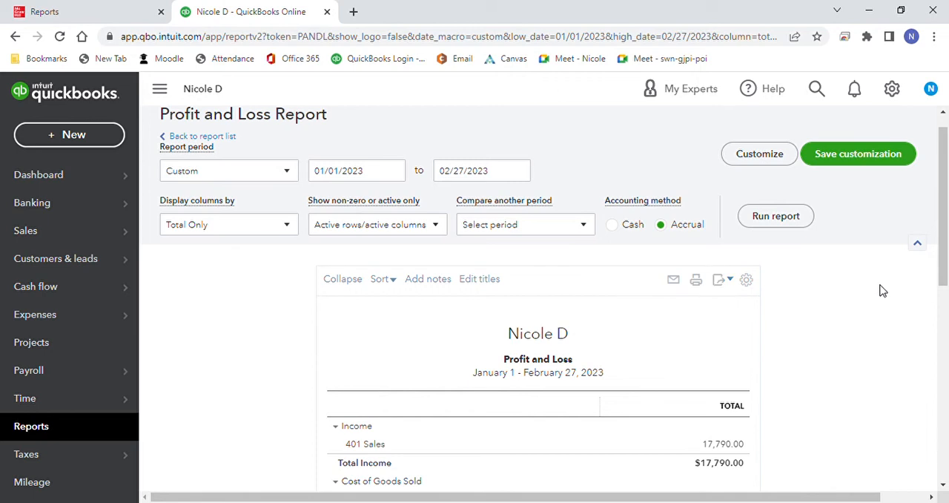
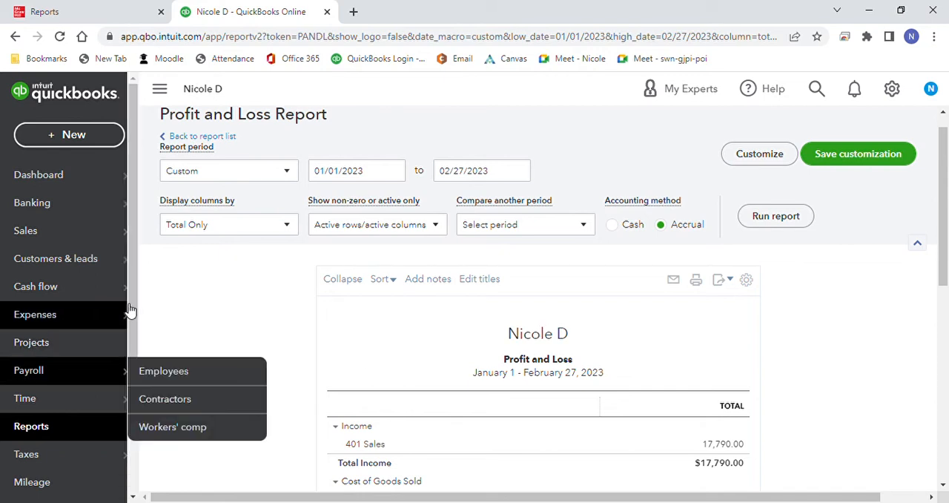
# Step: Open the company's chart of accounts from the accounting section
pyautogui.scroll(-1, 136, 321)
pyautogui.scroll(-3, 137, 323)
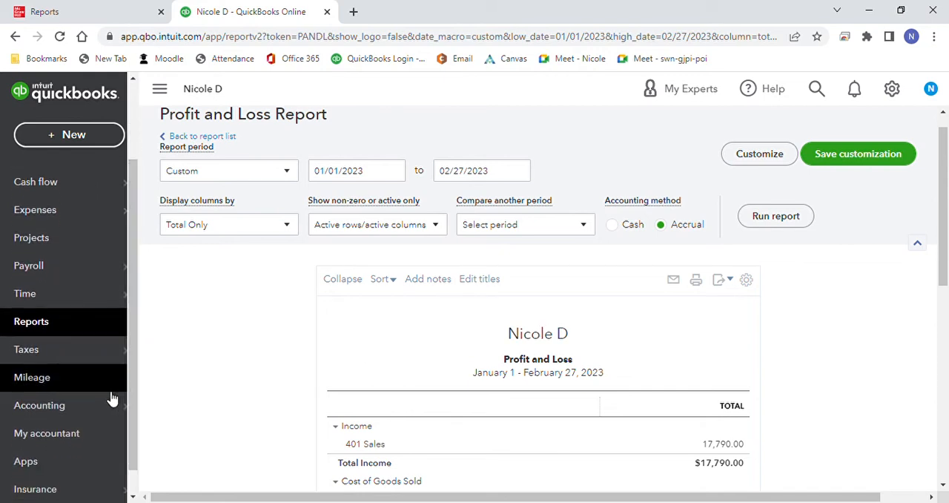
pyautogui.moveTo(106, 407)
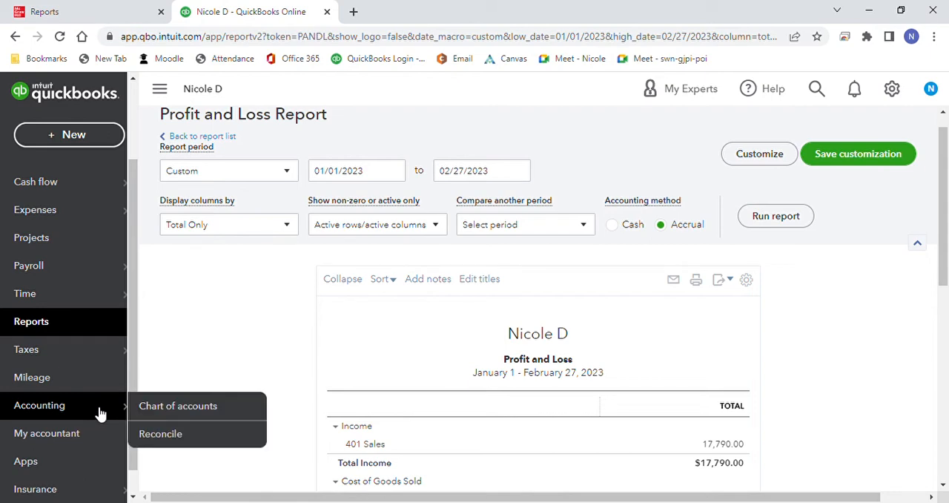
pyautogui.click(162, 415)
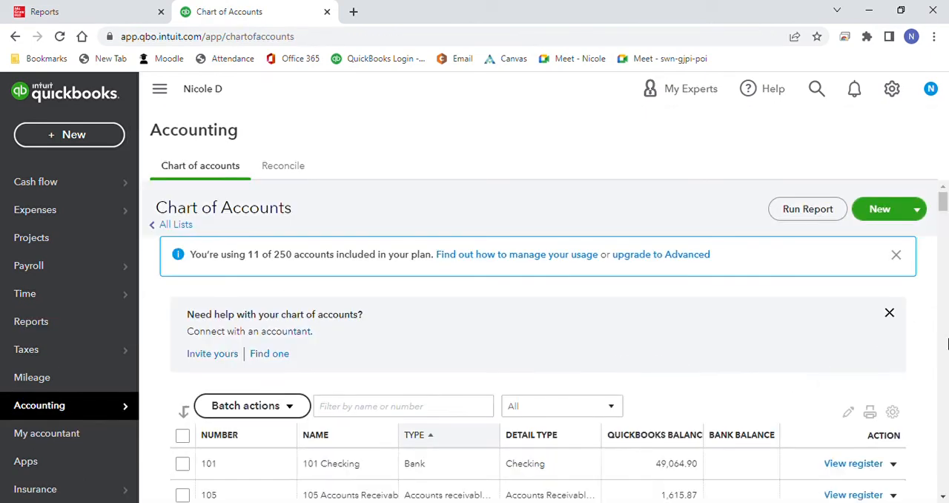
# Step: Open the register of account 101 Checking from the chart of accounts and go to its reconciliation setup
pyautogui.click(946, 342)
pyautogui.click(945, 338)
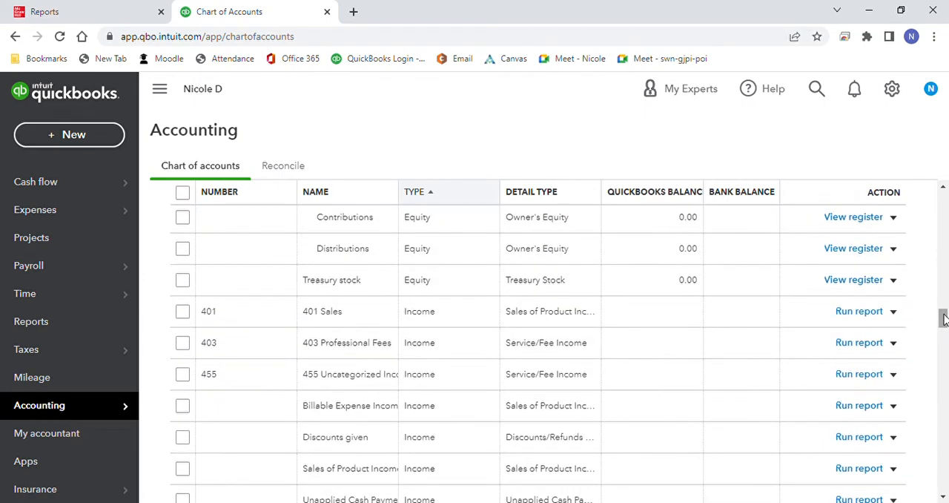
pyautogui.scroll(15, 927, 326)
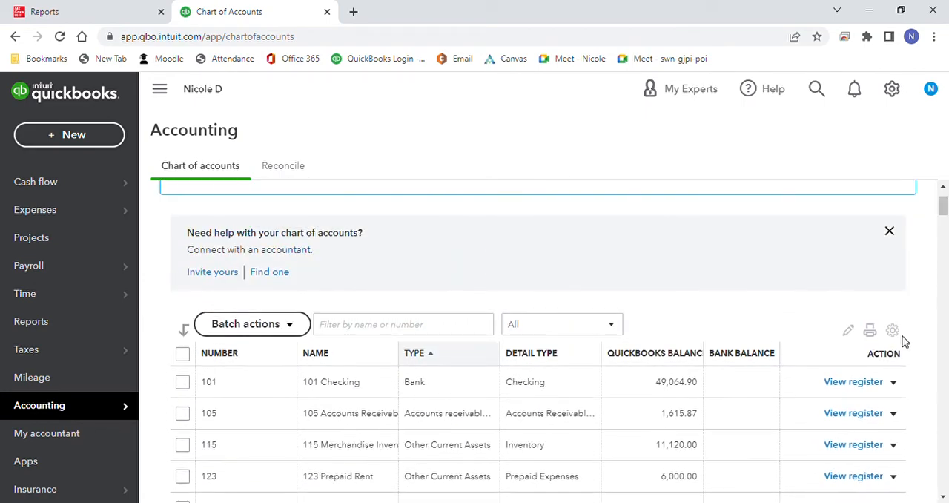
pyautogui.click(854, 382)
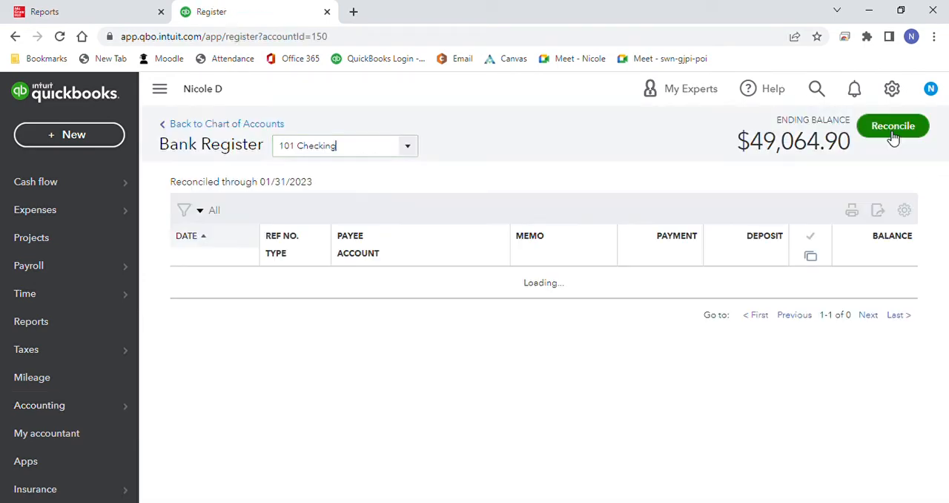
pyautogui.click(893, 137)
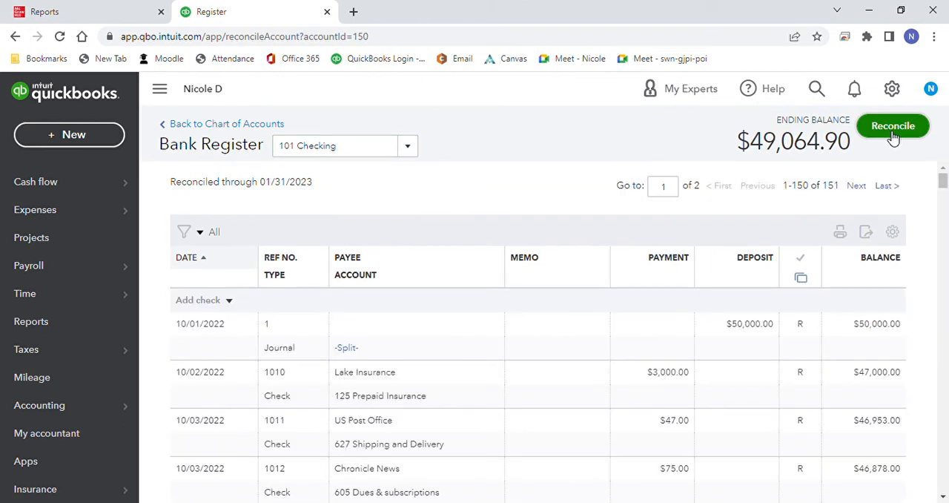
pyautogui.click(896, 137)
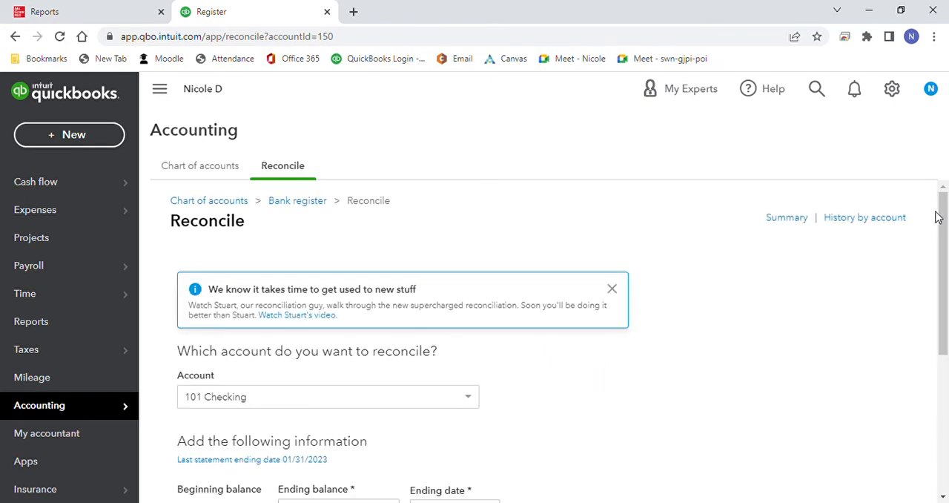
# Step: Enter 49.044.90 as the statement ending balance for the 101 Checking reconciliation
pyautogui.moveTo(943, 221); pyautogui.dragTo(944, 263)
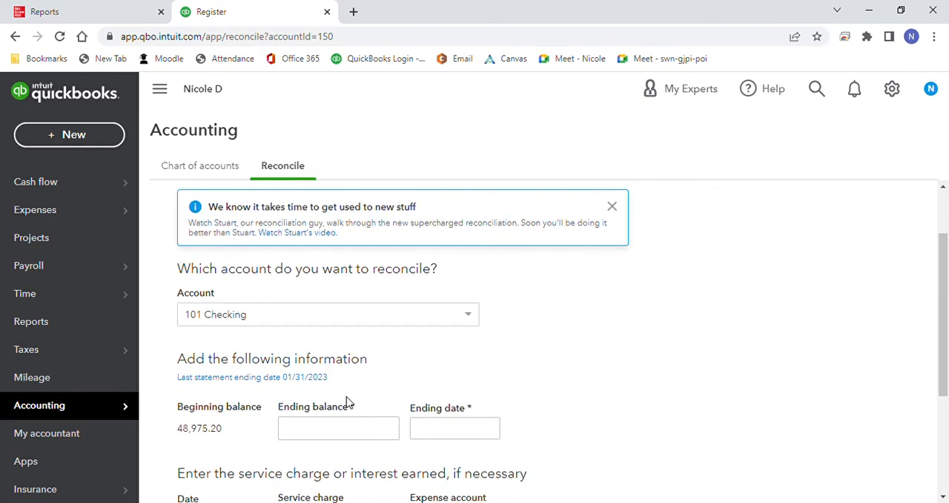
pyautogui.click(330, 429)
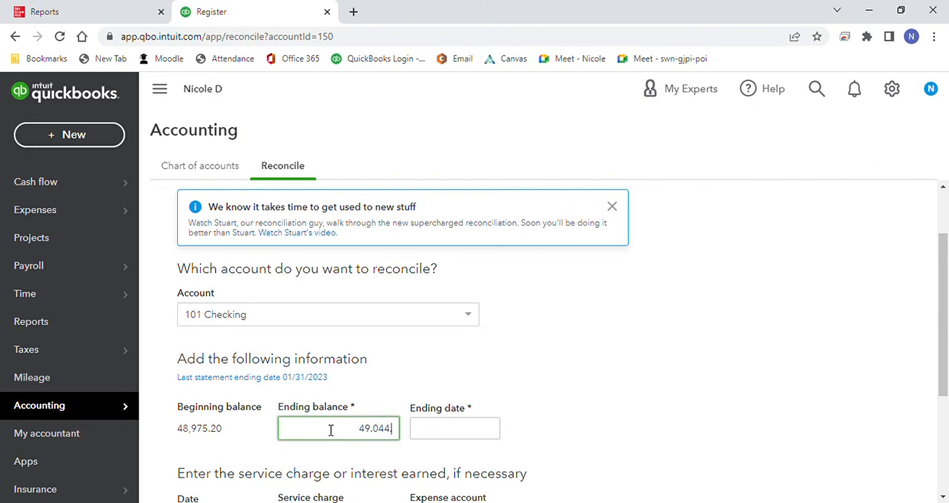
pyautogui.write('49.044.90')
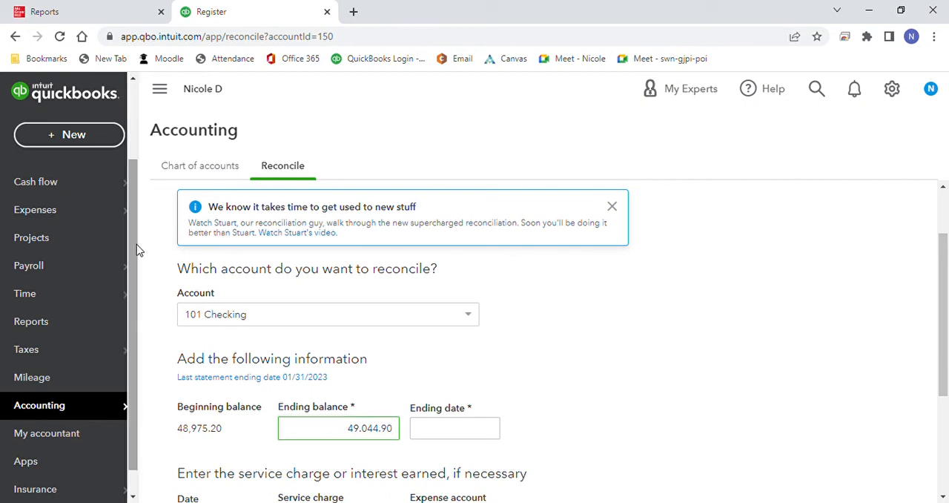
# Step: Switch to the textbook and examine Exercise 9-1's February checking account statement, including its balances, service charge, deposits and checks
pyautogui.click(102, 14)
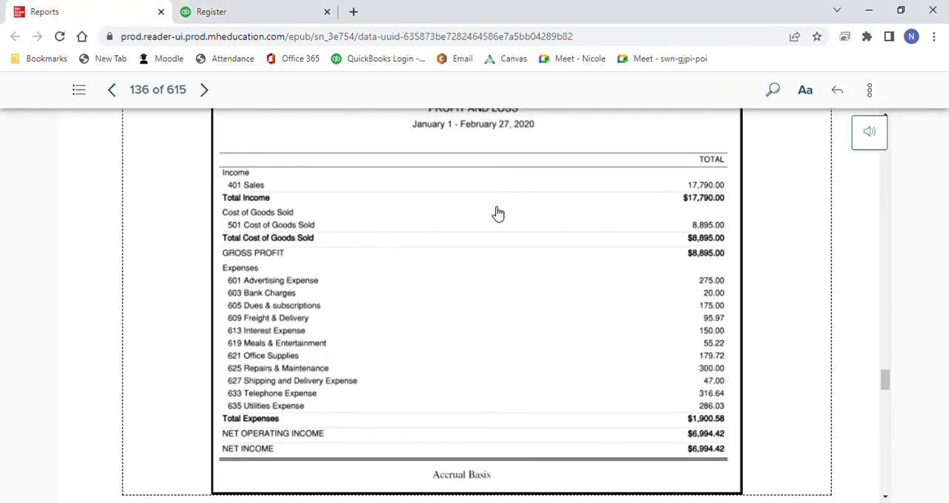
pyautogui.click(211, 96)
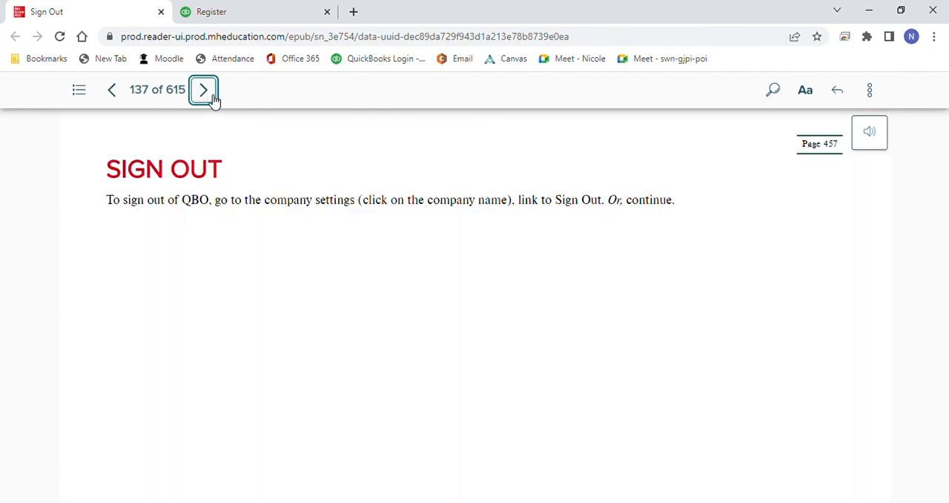
pyautogui.click(211, 95)
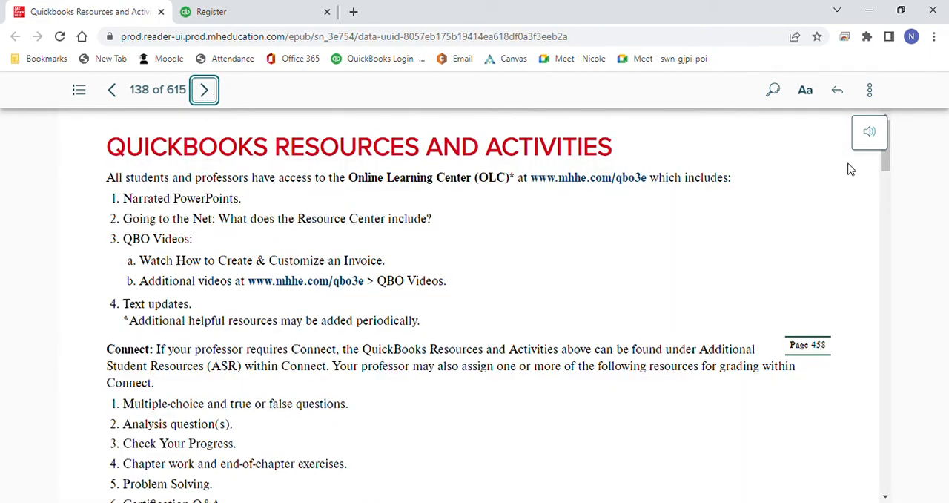
pyautogui.moveTo(889, 164); pyautogui.dragTo(890, 272)
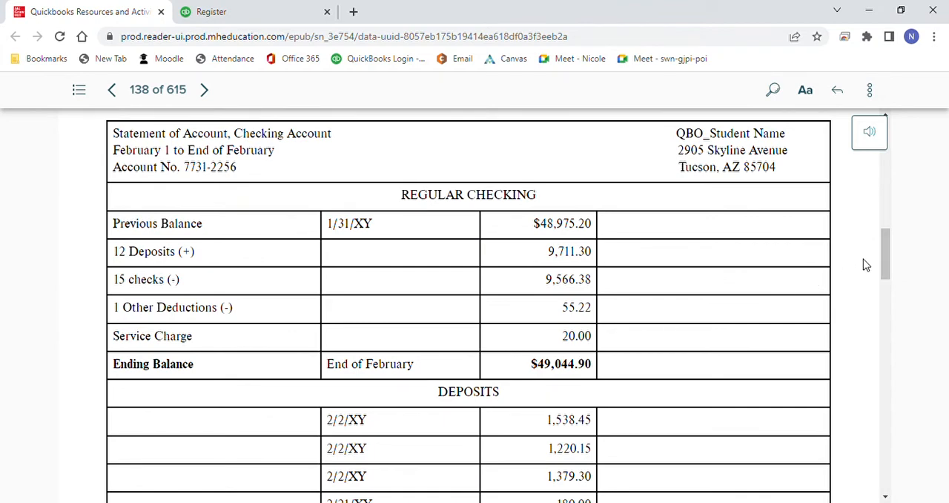
pyautogui.moveTo(886, 261); pyautogui.dragTo(879, 393)
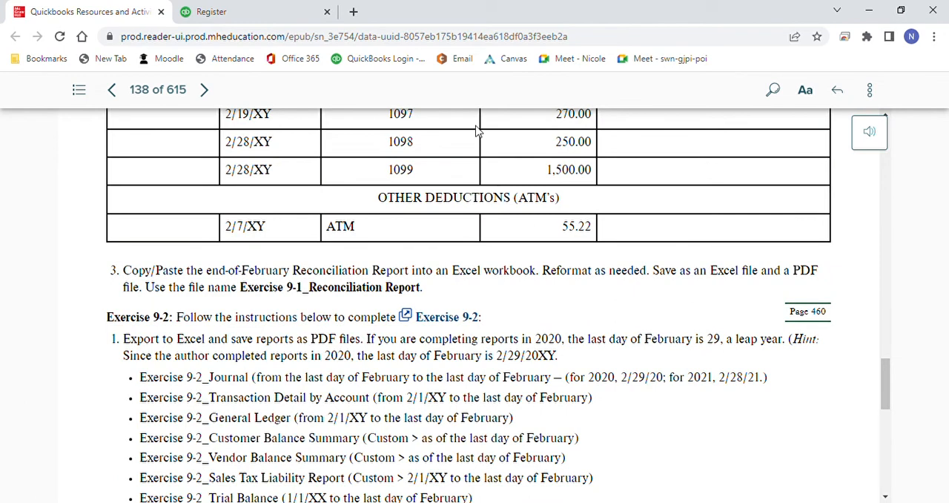
# Step: Switch back to QuickBooks Online and set the reconciliation's statement ending date to 02/28/2023
pyautogui.click(255, 18)
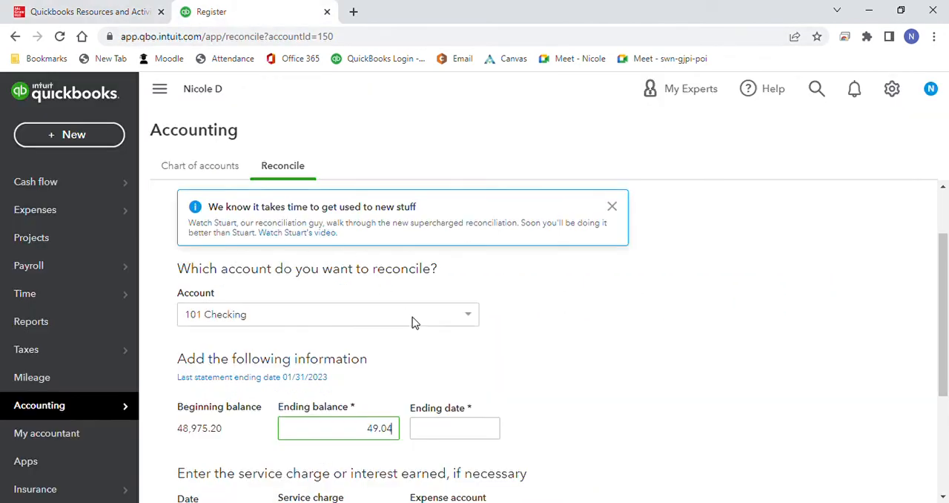
pyautogui.click(490, 427)
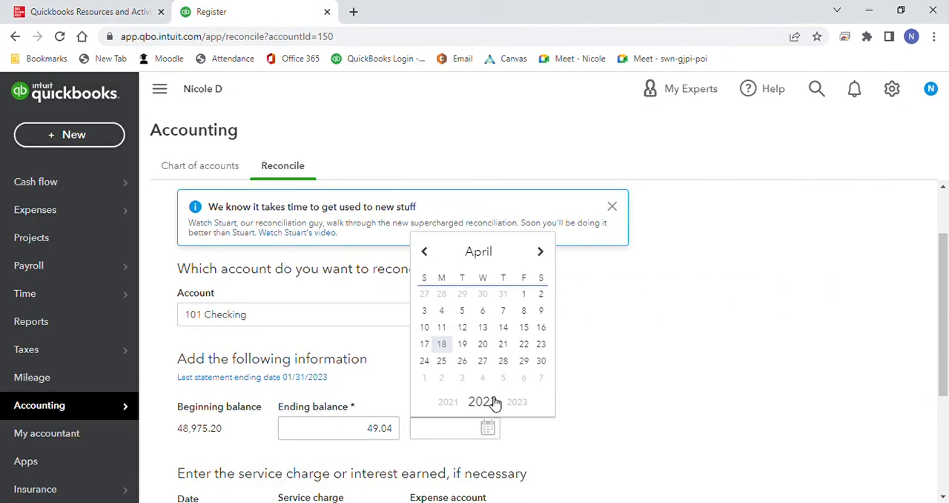
pyautogui.click(542, 253)
pyautogui.click(542, 253)
pyautogui.click(542, 253)
pyautogui.click(542, 253)
pyautogui.click(542, 253)
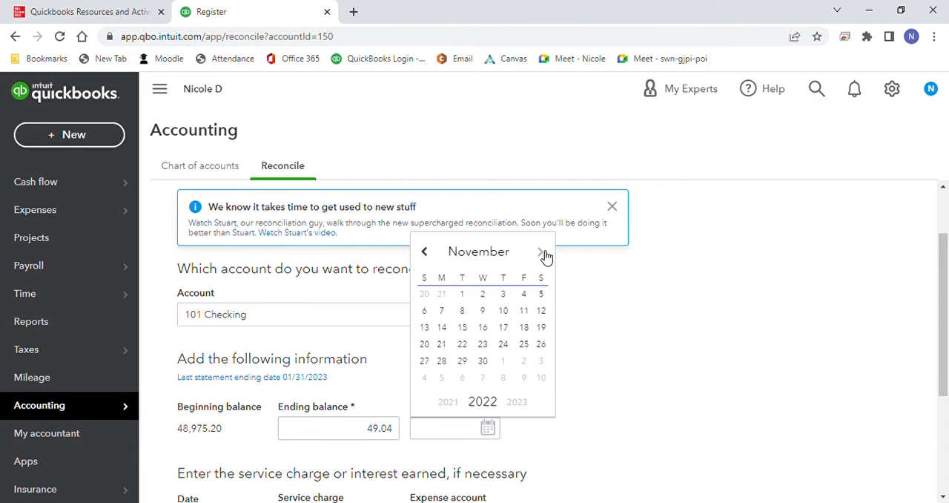
pyautogui.click(542, 253)
pyautogui.click(542, 253)
pyautogui.click(542, 253)
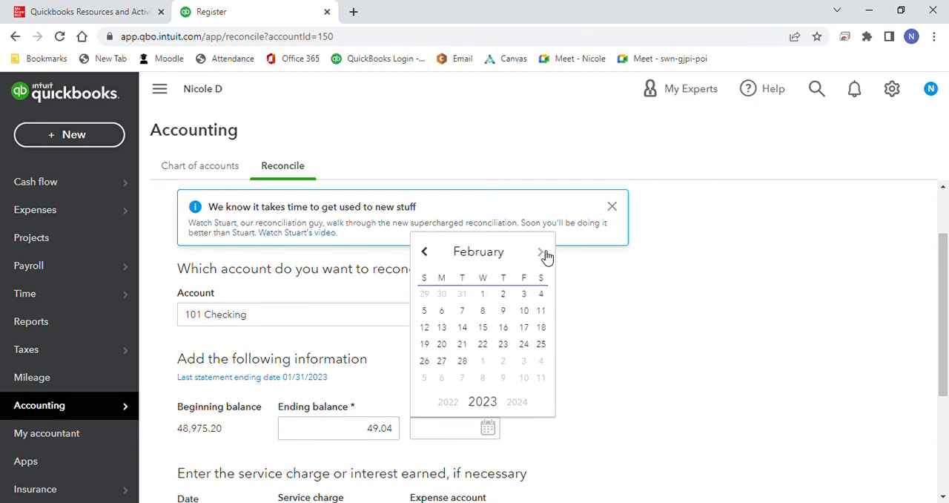
pyautogui.click(465, 363)
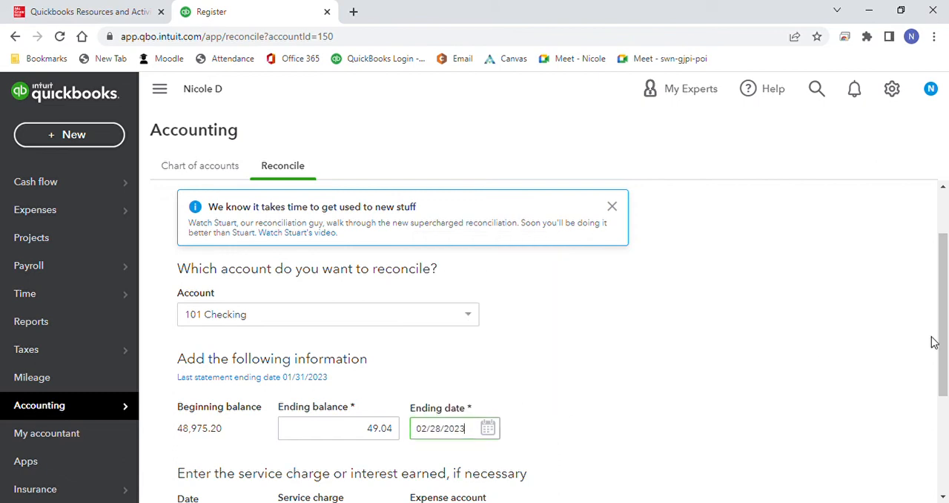
# Step: Enter a bank service charge of 20.00 dated 02/28/2023 for the reconciliation
pyautogui.scroll(-1, 718, 384)
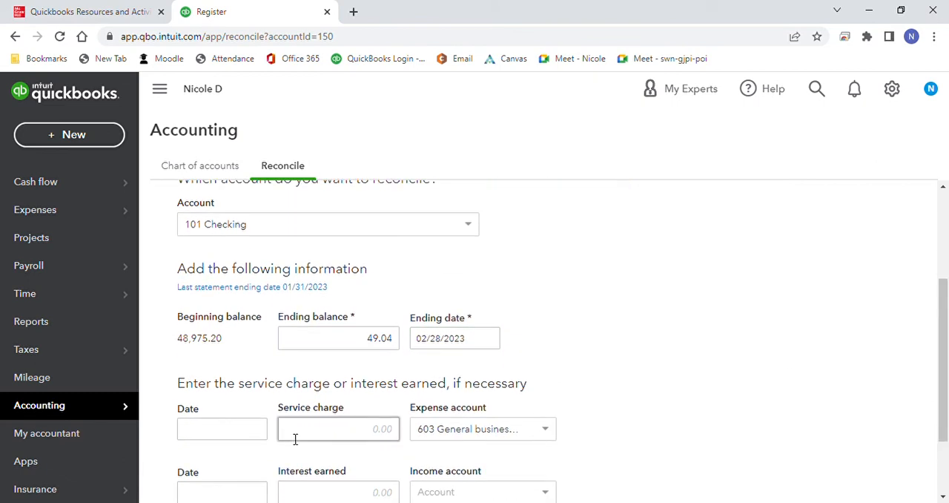
pyautogui.click(256, 430)
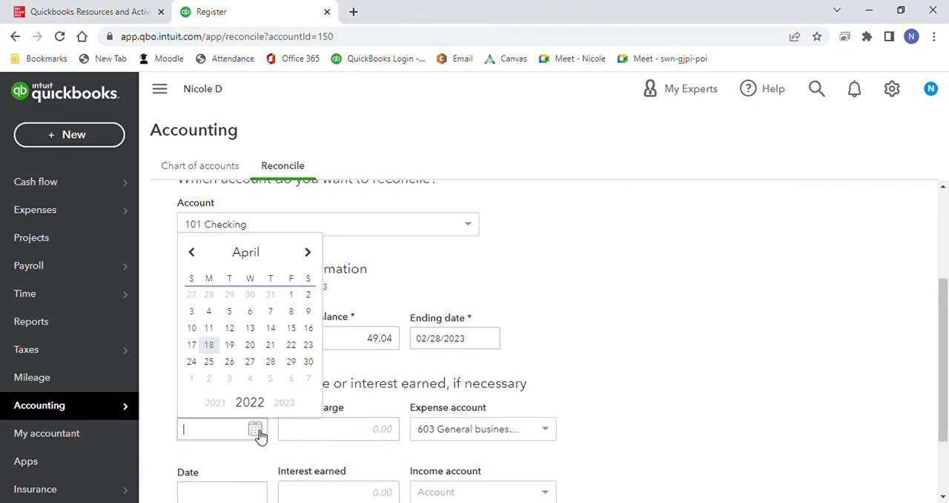
pyautogui.click(308, 253)
pyautogui.click(307, 252)
pyautogui.click(307, 253)
pyautogui.click(308, 253)
pyautogui.click(308, 253)
pyautogui.click(307, 253)
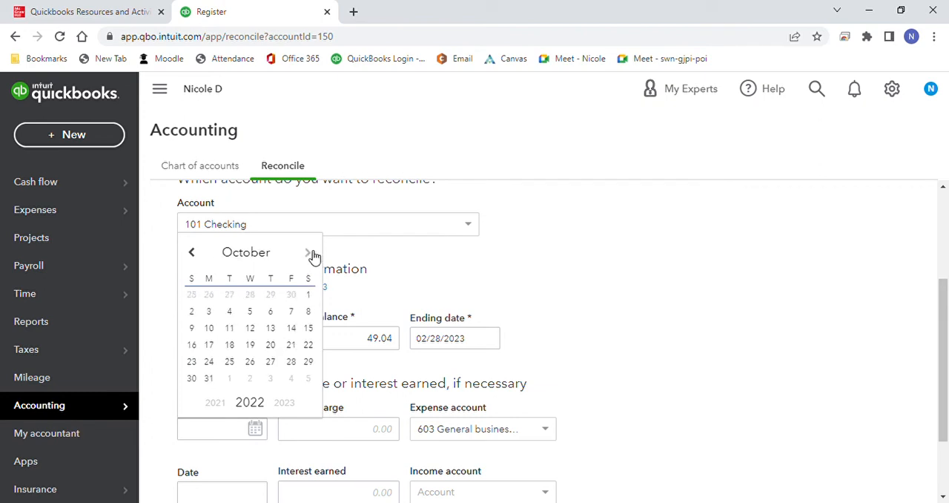
pyautogui.click(311, 254)
pyautogui.click(311, 254)
pyautogui.click(312, 254)
pyautogui.click(312, 254)
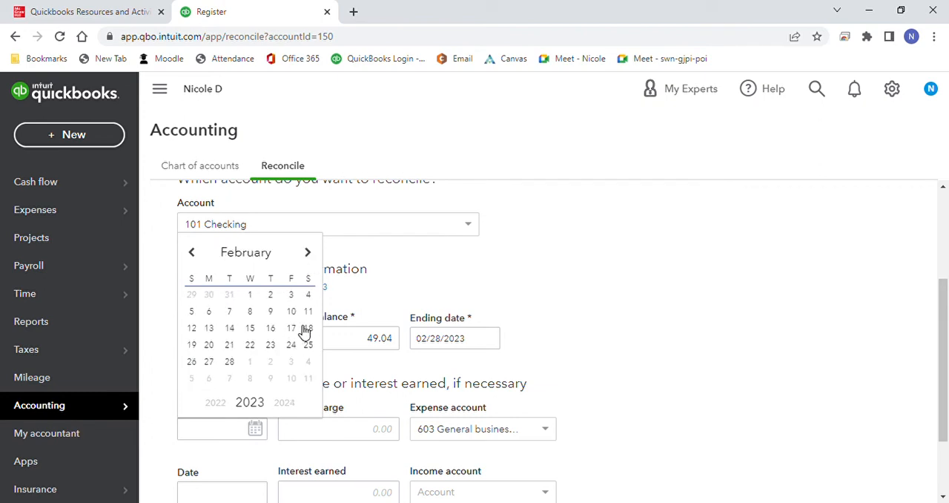
pyautogui.click(231, 362)
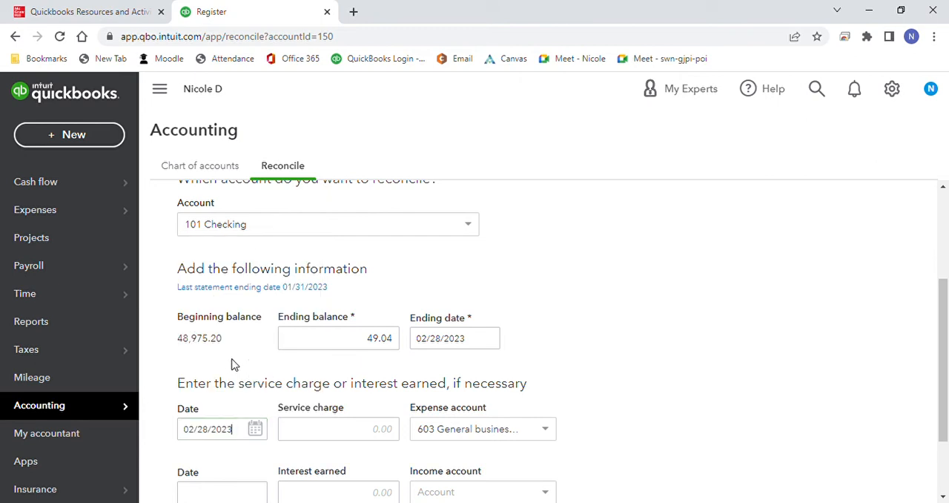
pyautogui.click(383, 429)
pyautogui.write('20.0')
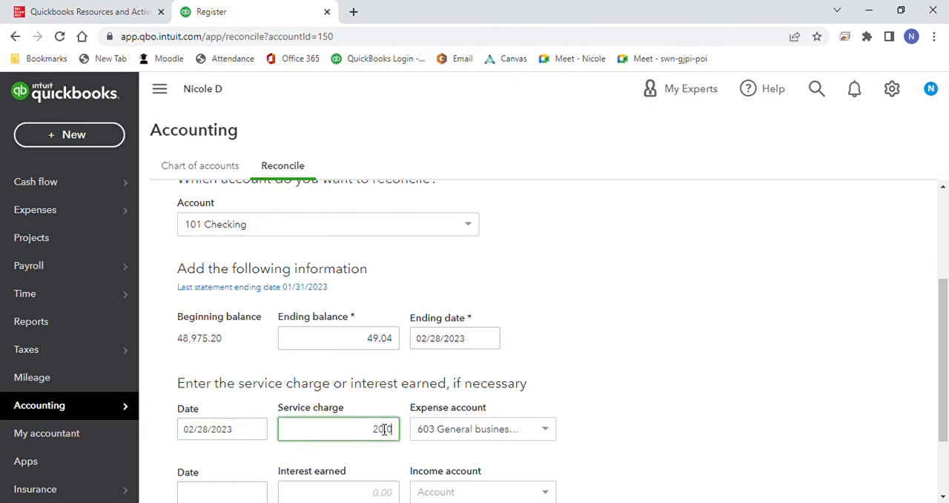
pyautogui.write('0')
pyautogui.click(641, 414)
# Step: Start reconciling the 101 Checking account and dismiss the two display tips
pyautogui.moveTo(943, 357); pyautogui.dragTo(943, 417)
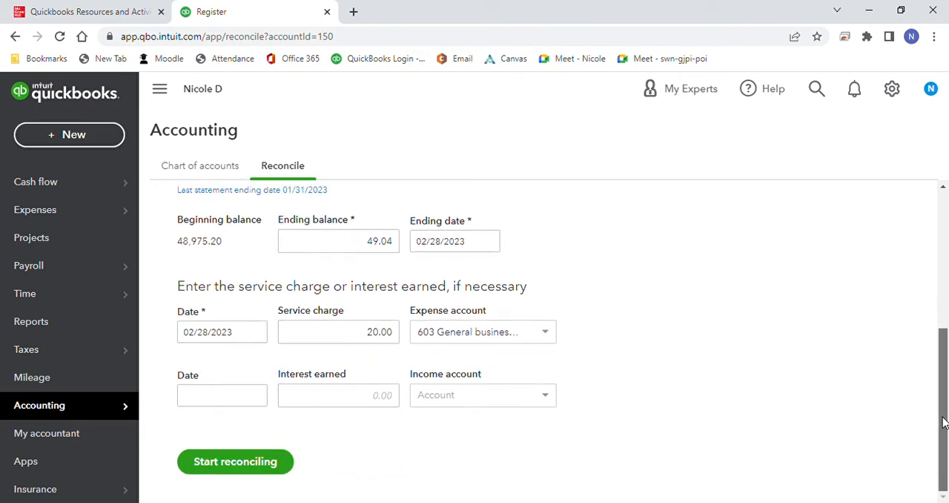
pyautogui.click(286, 467)
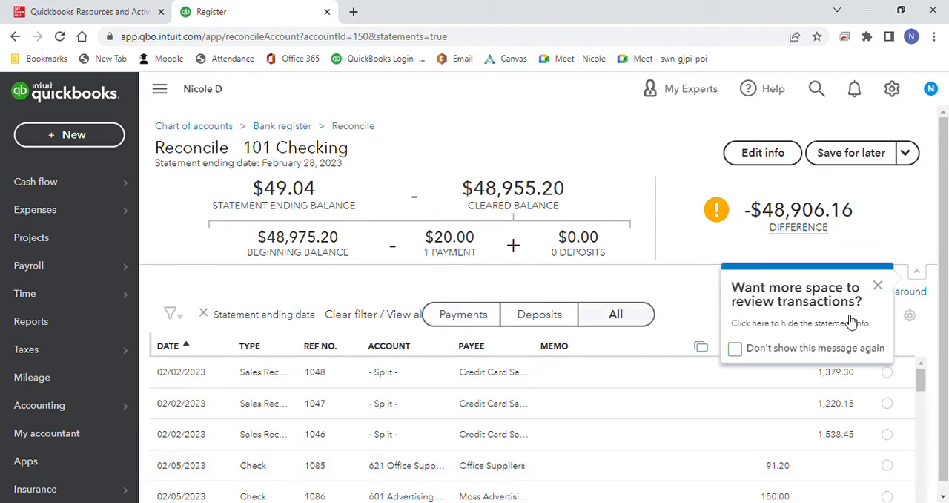
pyautogui.click(878, 286)
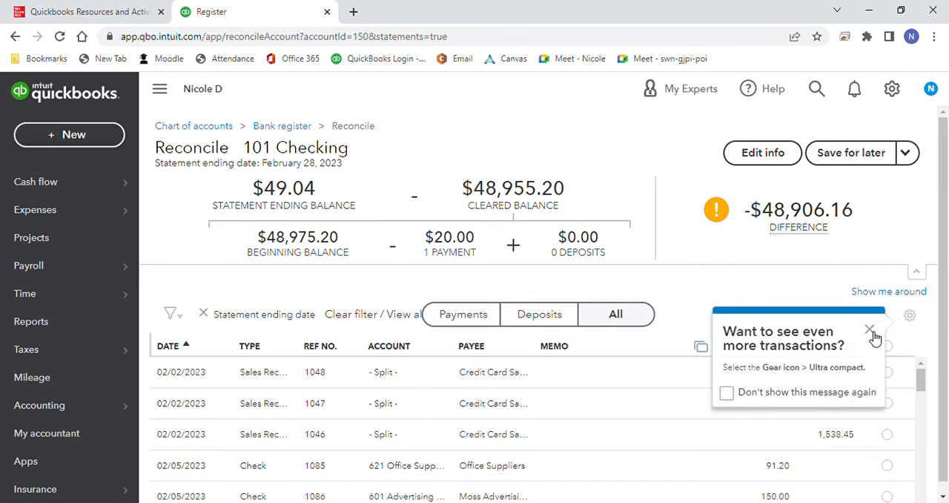
pyautogui.click(872, 332)
# Step: Mark all listed transactions as cleared in the 101 Checking reconciliation and review the list
pyautogui.click(887, 345)
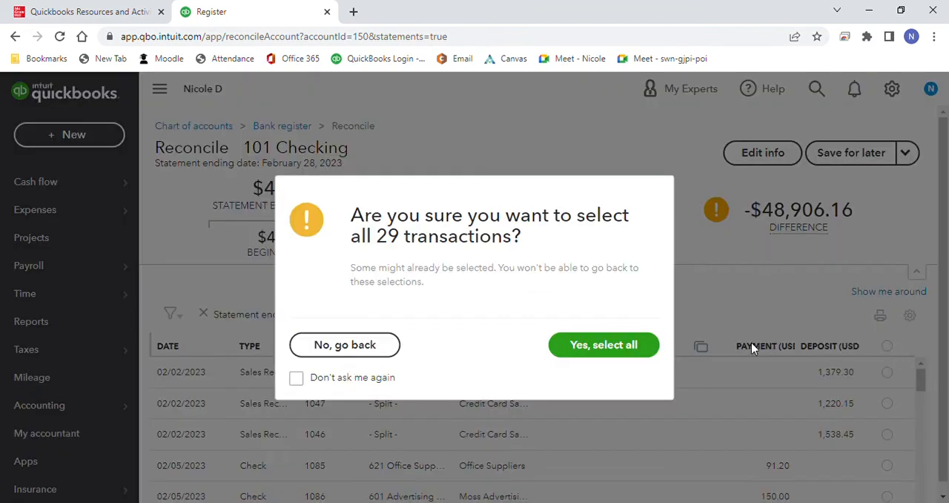
pyautogui.click(624, 351)
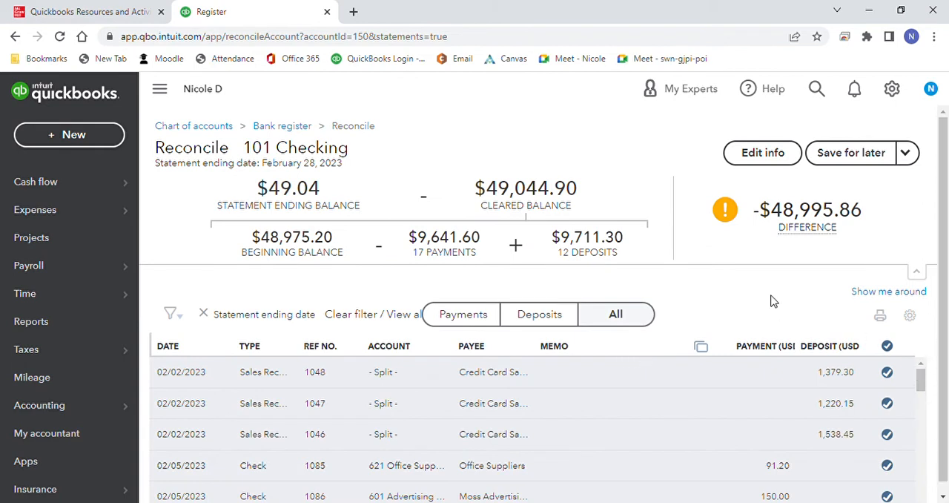
pyautogui.scroll(-1, 946, 354)
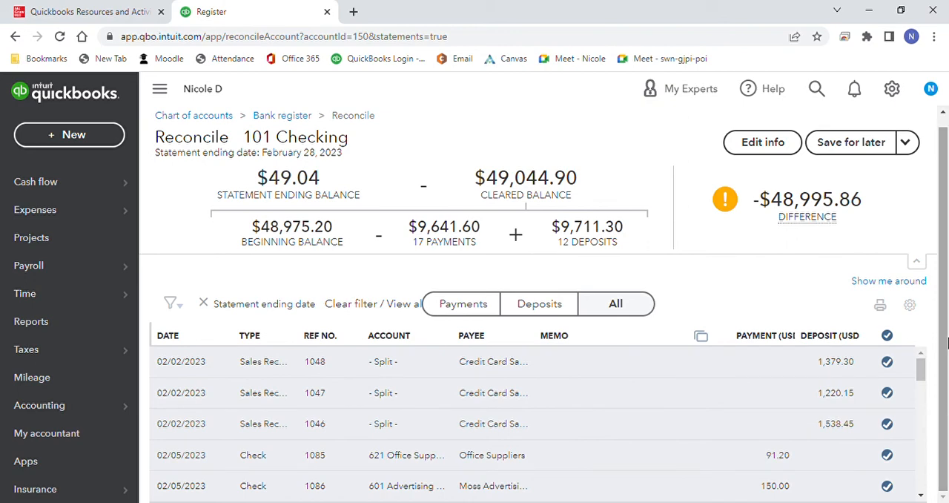
pyautogui.moveTo(920, 370)
pyautogui.mouseDown()
pyautogui.moveTo(921, 492)
pyautogui.moveTo(928, 358)
pyautogui.mouseUp()
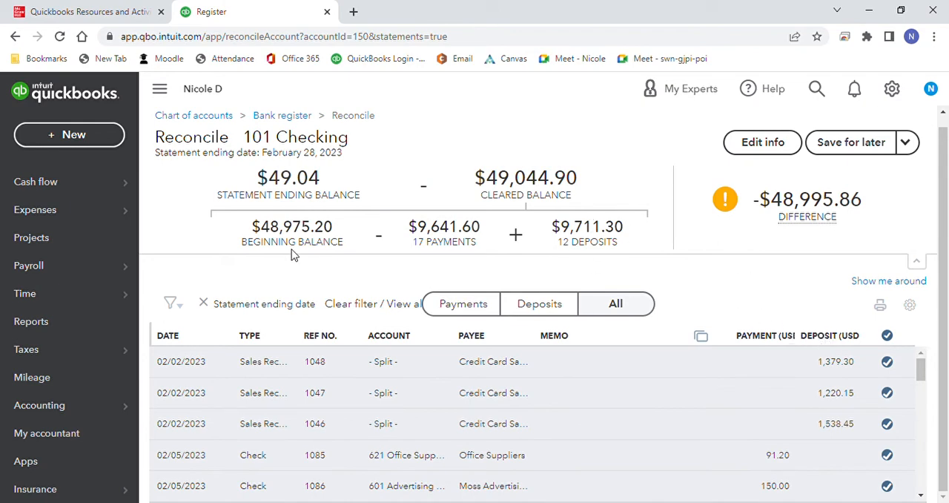
pyautogui.click(97, 142)
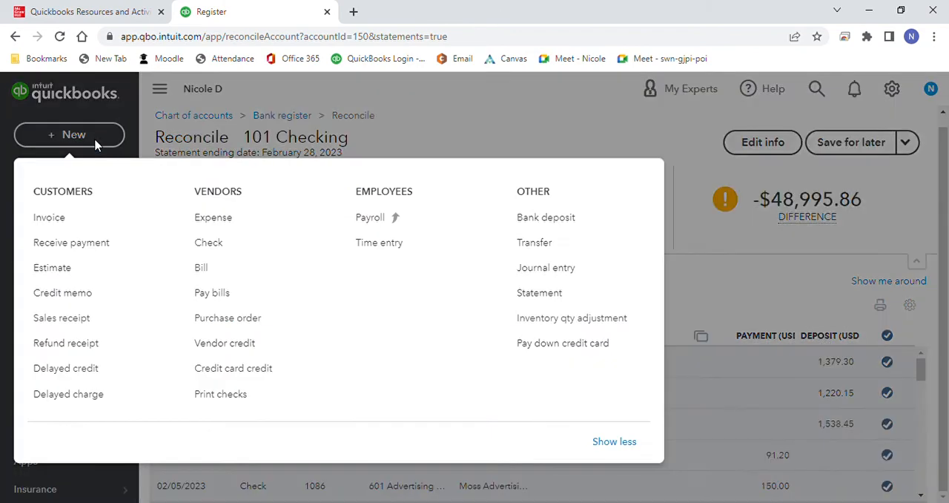
pyautogui.click(62, 216)
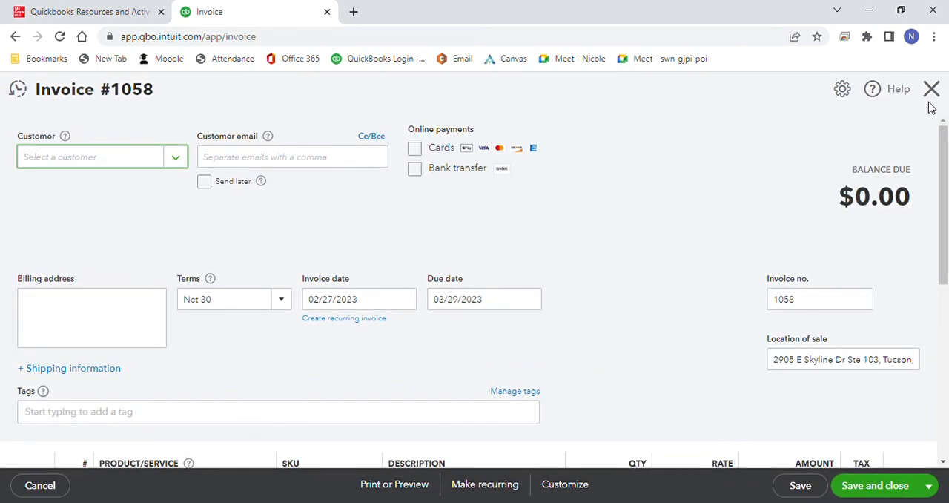
pyautogui.click(932, 97)
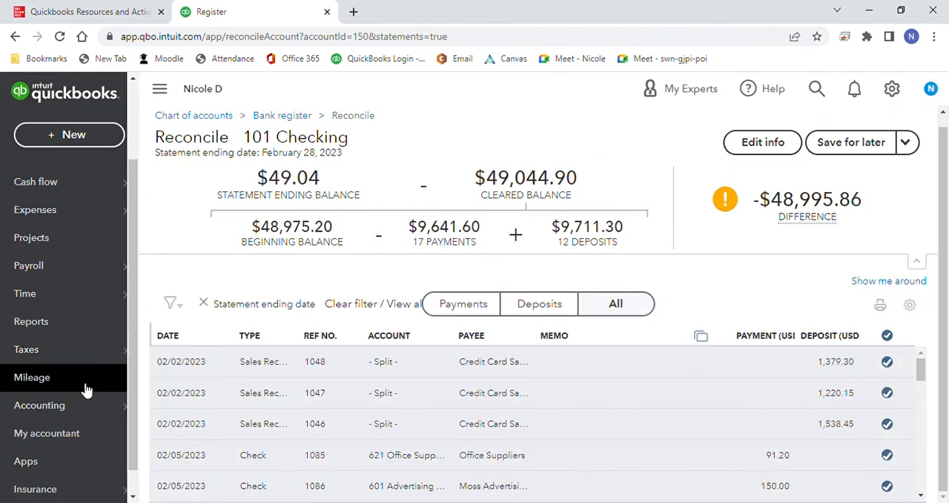
# Step: Return to the Reconcile page, resume reconciling 101 Checking and dismiss the two display tips
pyautogui.click(80, 405)
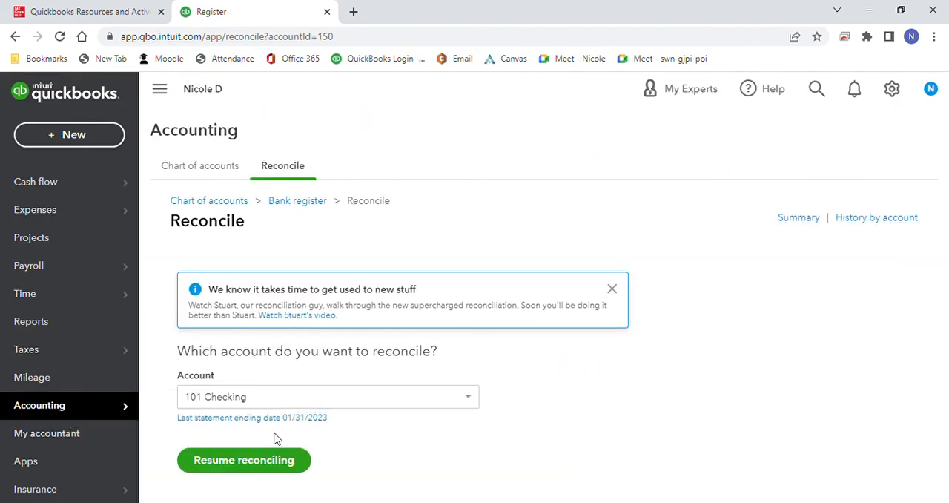
pyautogui.click(266, 461)
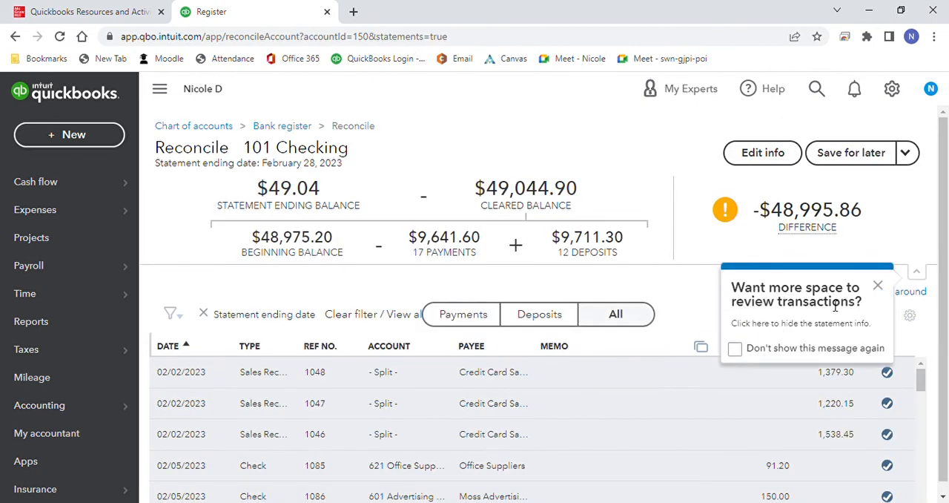
pyautogui.click(876, 288)
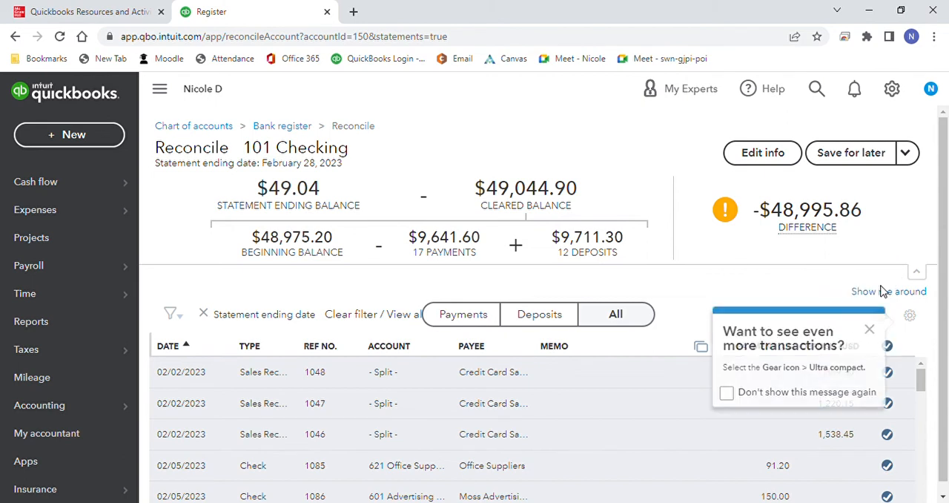
pyautogui.doubleClick(873, 334)
pyautogui.click(871, 331)
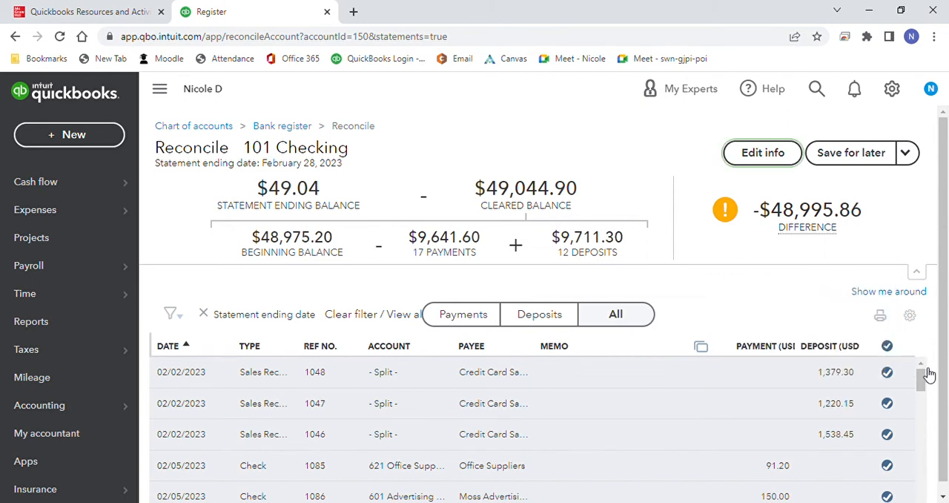
# Step: Unmark all transactions in the 101 Checking reconciliation and mark them all as cleared again
pyautogui.click(888, 347)
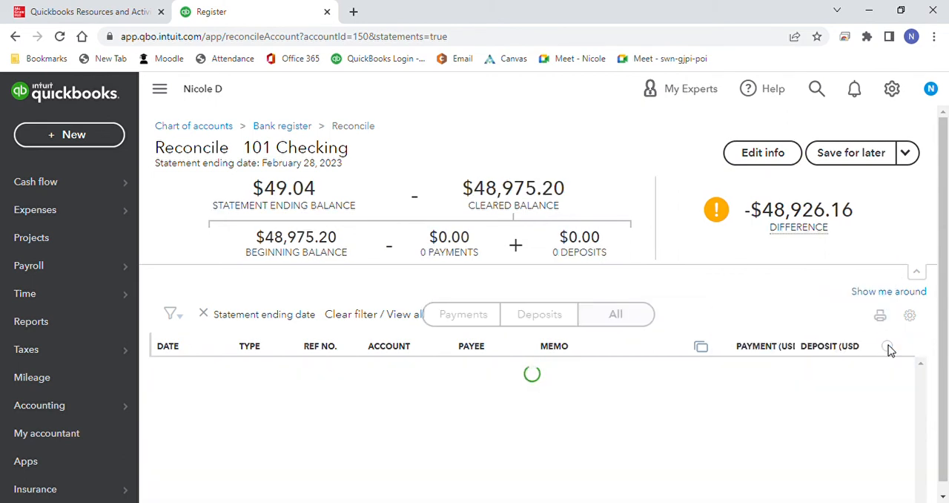
pyautogui.click(887, 347)
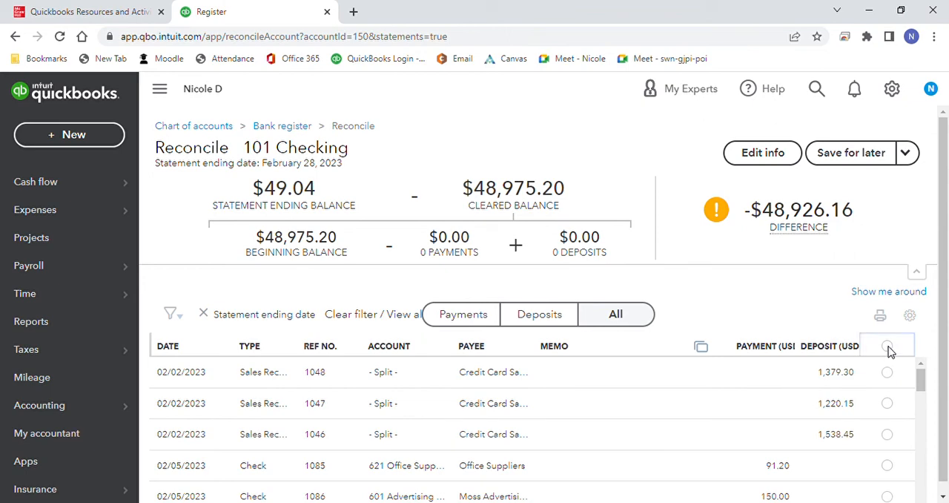
pyautogui.click(642, 353)
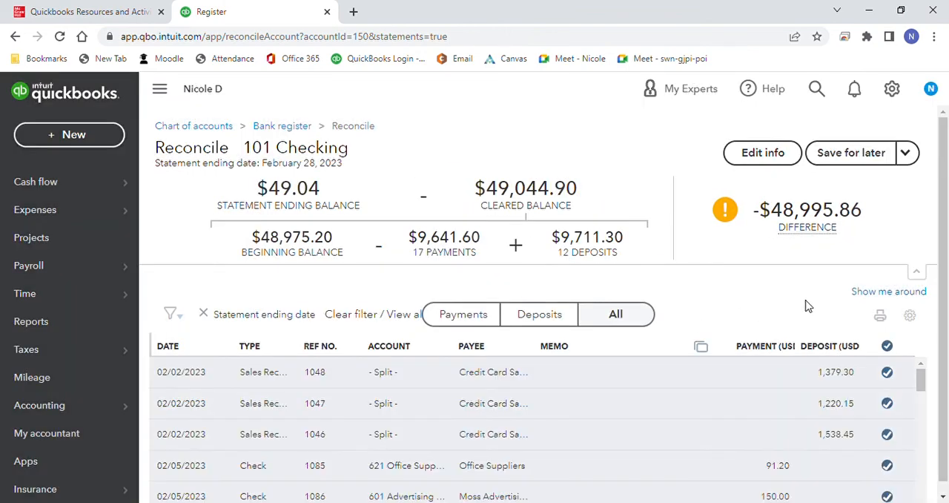
pyautogui.moveTo(946, 260); pyautogui.dragTo(946, 374)
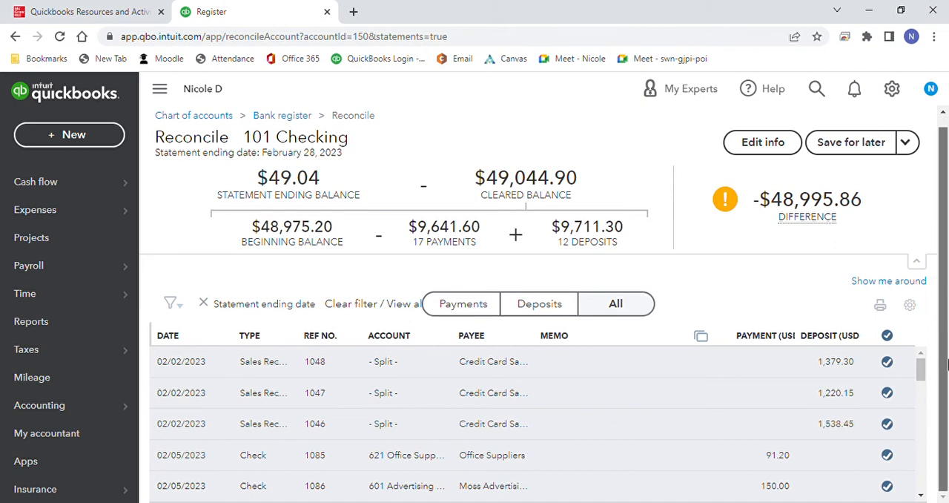
pyautogui.scroll(1, 946, 311)
pyautogui.moveTo(946, 317); pyautogui.dragTo(946, 381)
# Step: Look through the recent checks from a new check form and close the form without saving
pyautogui.click(77, 147)
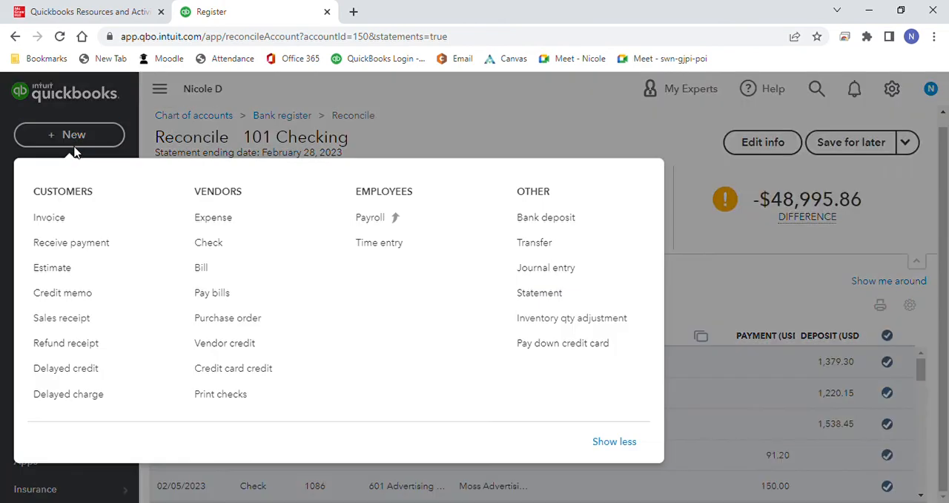
pyautogui.click(220, 245)
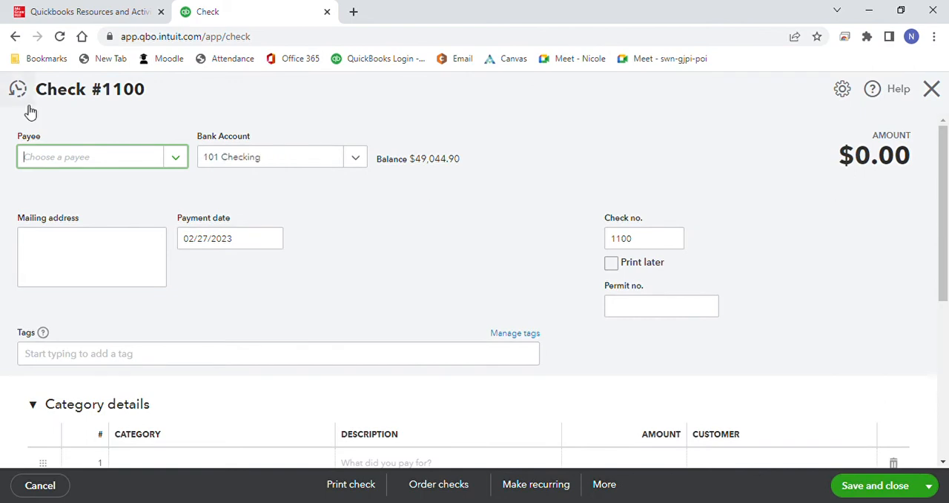
pyautogui.click(30, 102)
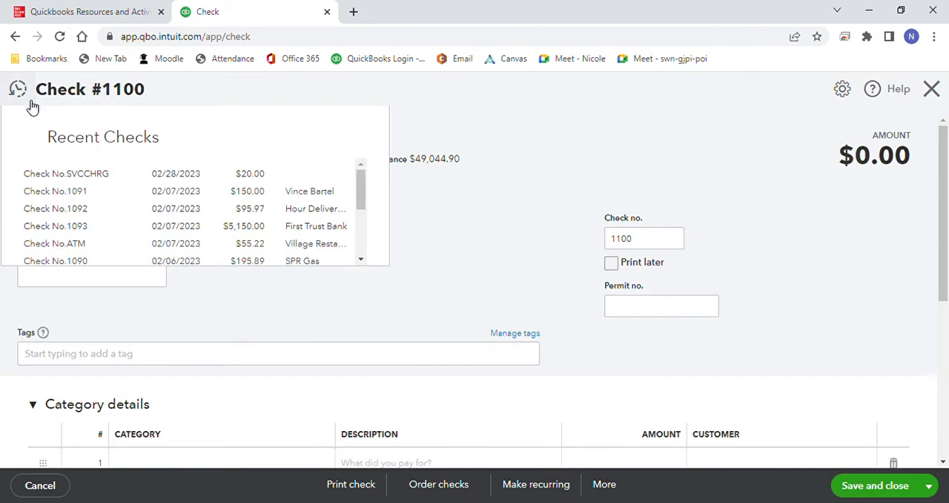
pyautogui.scroll(-1, 361, 213)
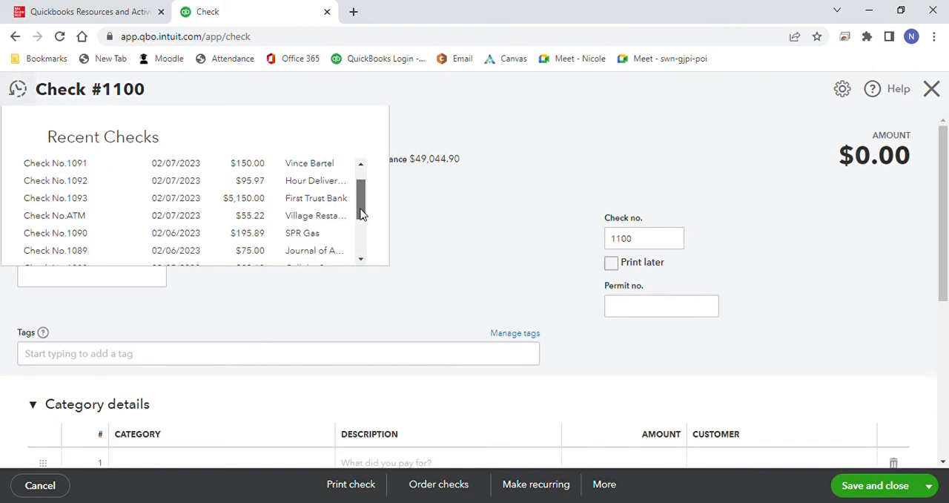
pyautogui.moveTo(361, 214); pyautogui.dragTo(360, 250)
pyautogui.click(507, 229)
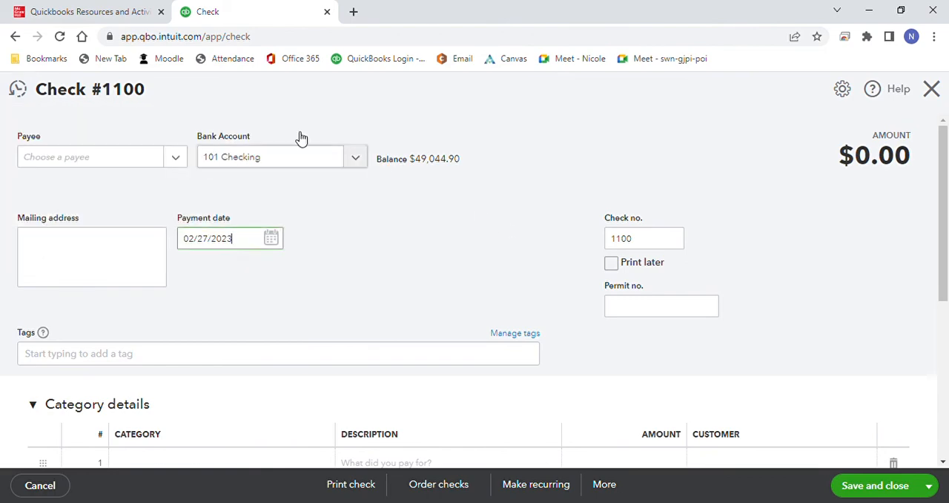
pyautogui.click(933, 90)
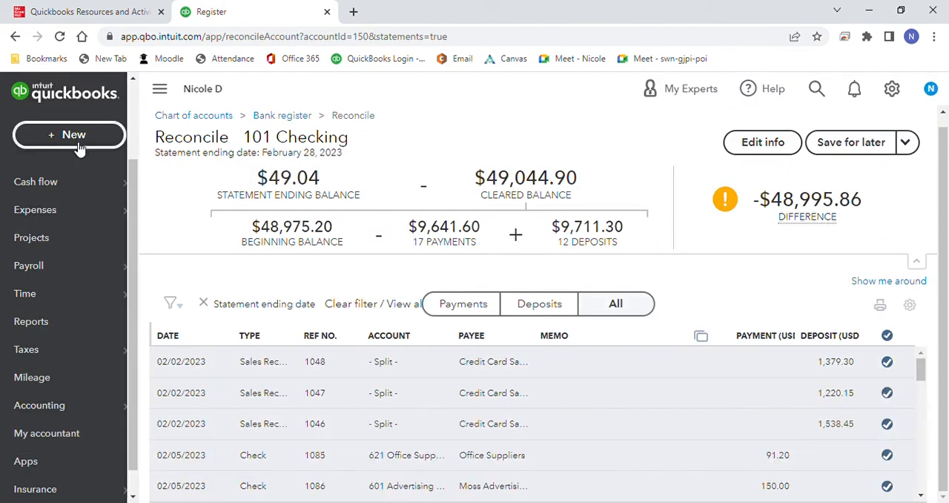
# Step: Look through the recent sales receipts from a new sales receipt form and close the form without saving
pyautogui.click(75, 138)
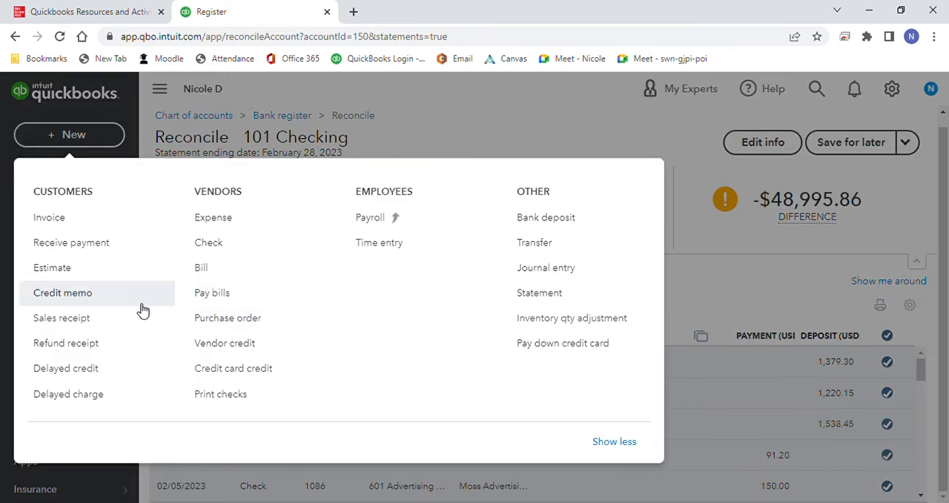
pyautogui.click(102, 321)
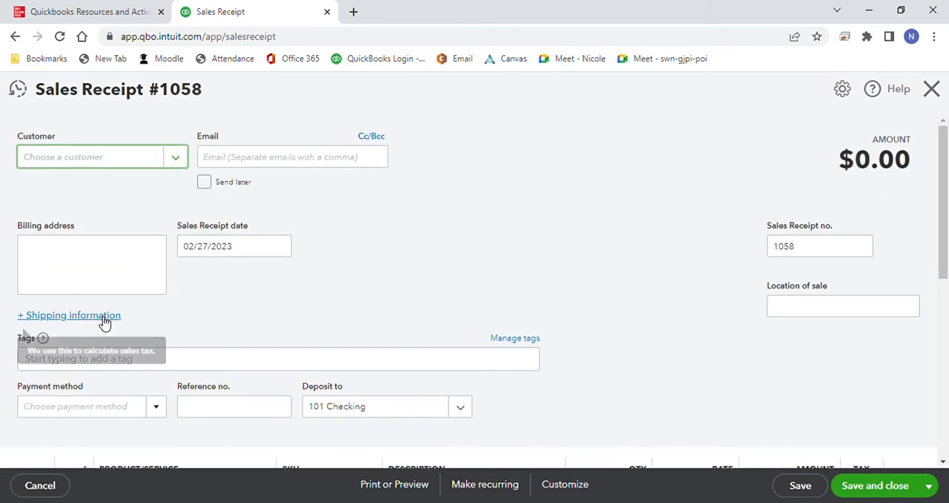
pyautogui.click(17, 90)
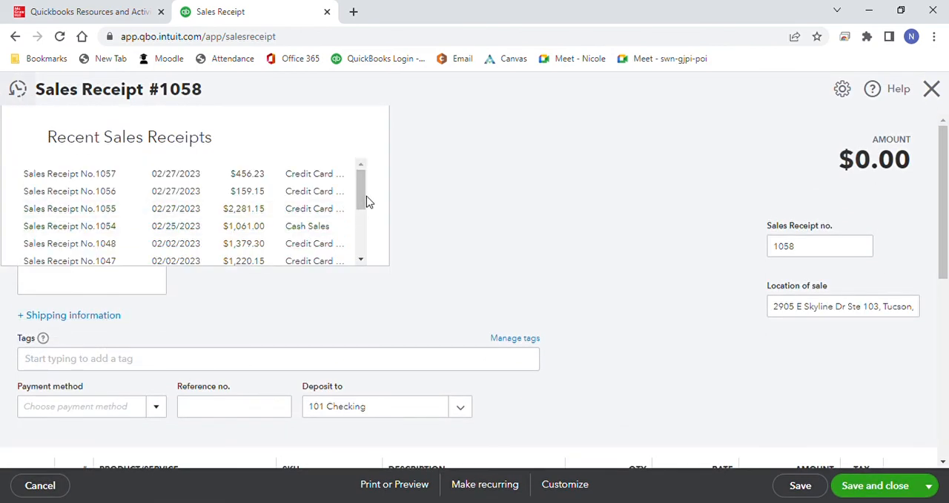
pyautogui.moveTo(362, 201); pyautogui.dragTo(362, 252)
pyautogui.click(807, 159)
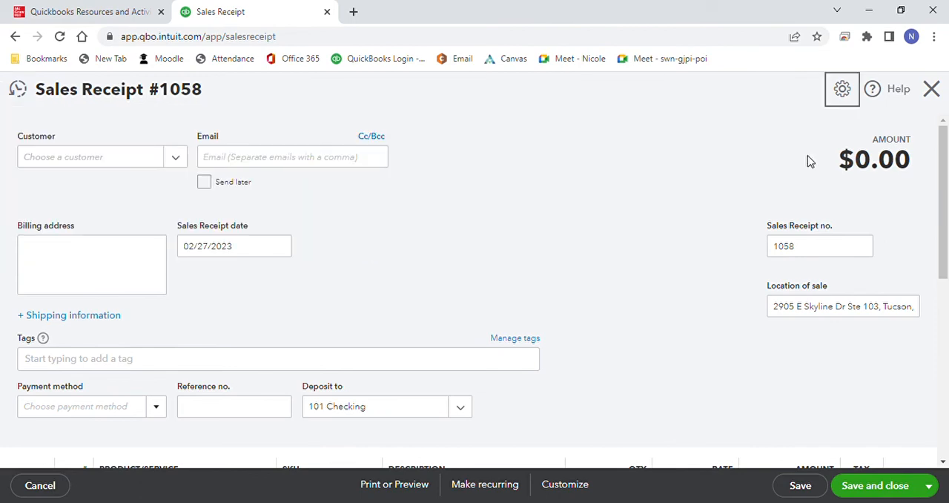
pyautogui.click(932, 88)
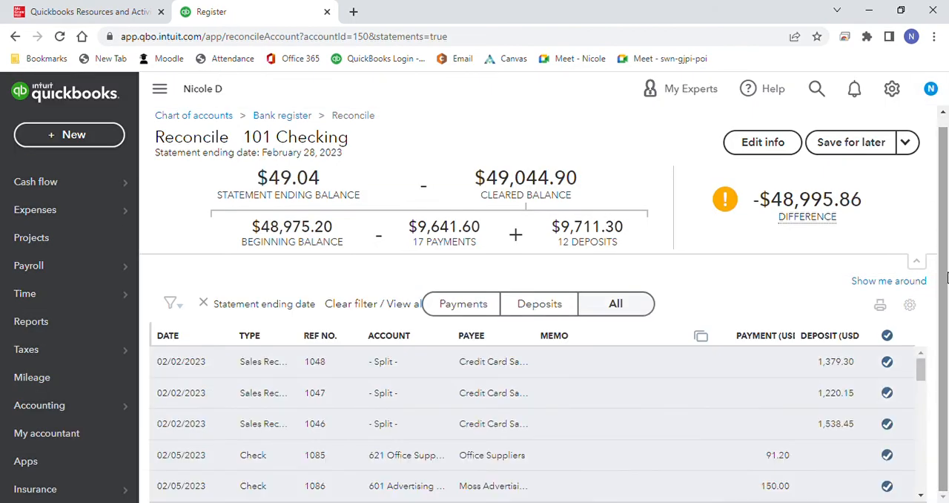
# Step: Deselect every transaction in the reconciliation list and reselect them all, confirming the selection
pyautogui.click(887, 337)
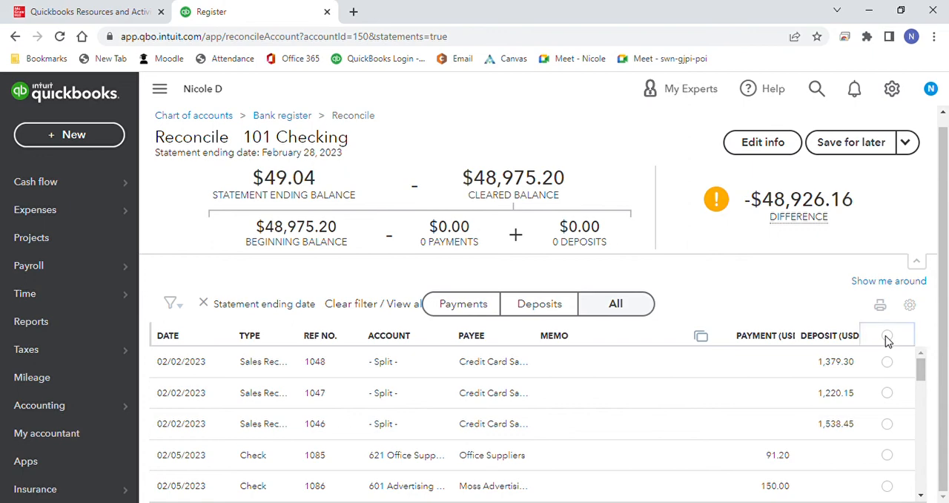
pyautogui.click(886, 339)
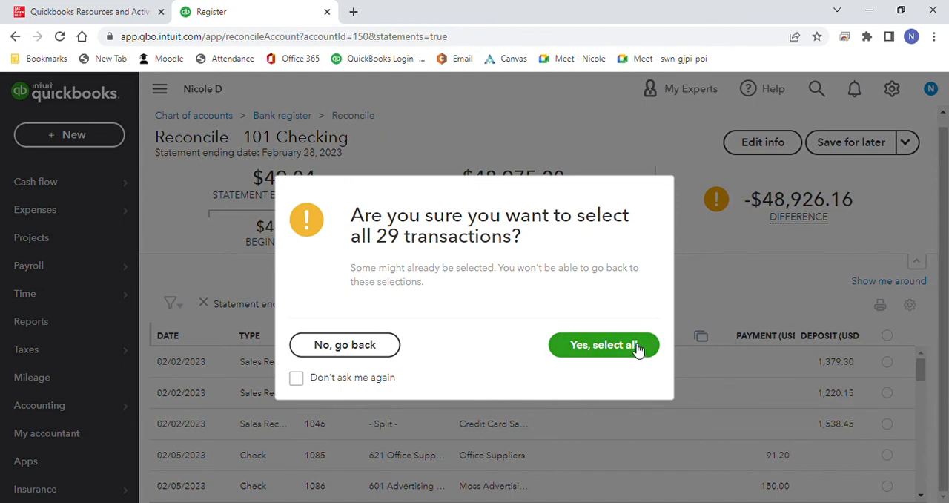
pyautogui.click(603, 344)
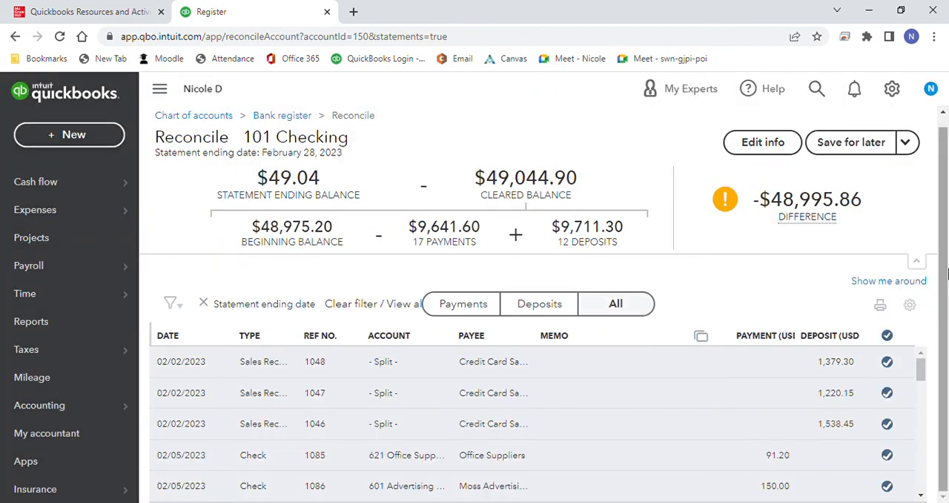
# Step: Review the cleared transactions in the reconciliation list from the first entry to the last
pyautogui.moveTo(919, 365); pyautogui.dragTo(920, 490)
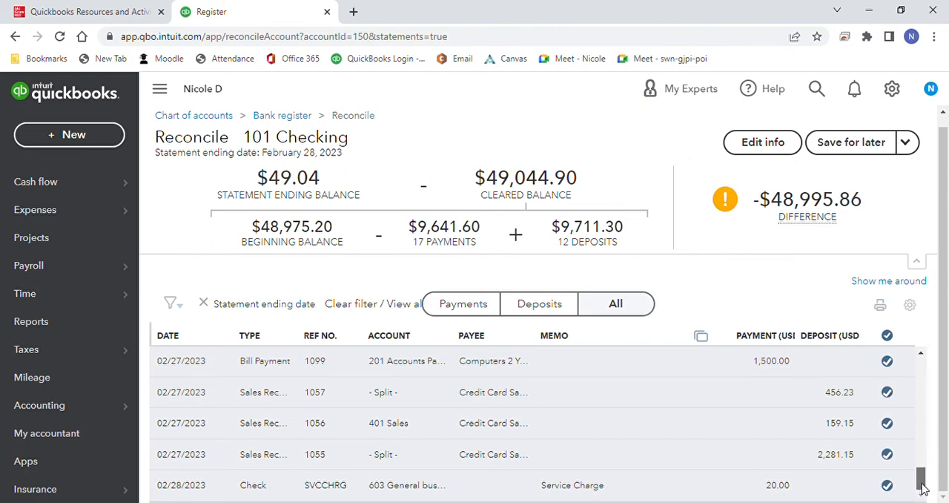
pyautogui.moveTo(922, 476); pyautogui.dragTo(942, 362)
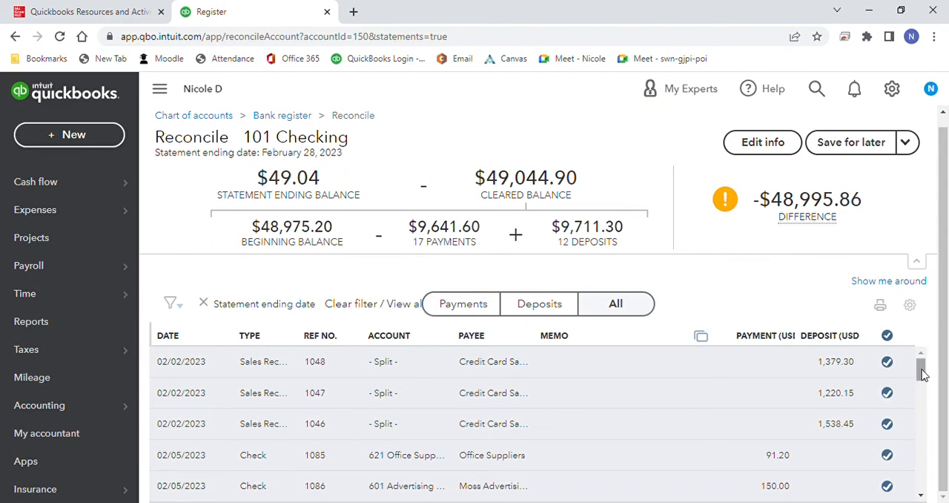
pyautogui.moveTo(924, 364); pyautogui.dragTo(947, 361)
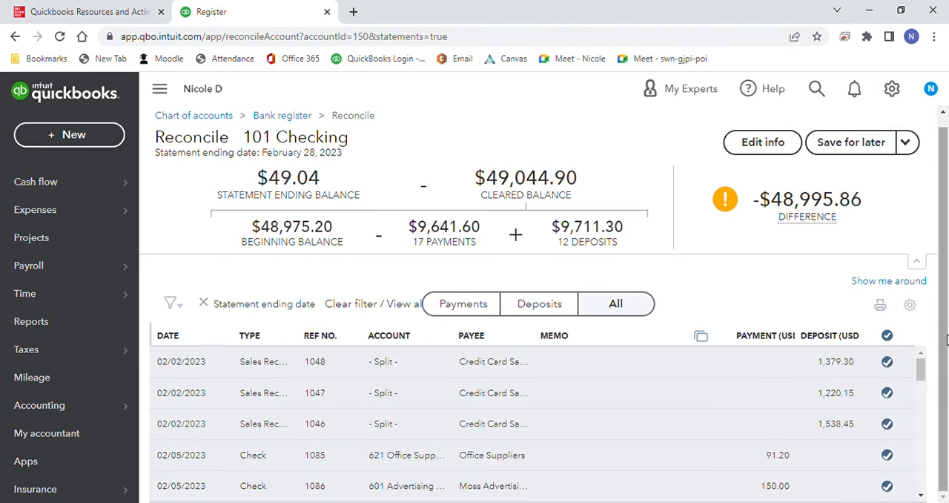
pyautogui.click(775, 147)
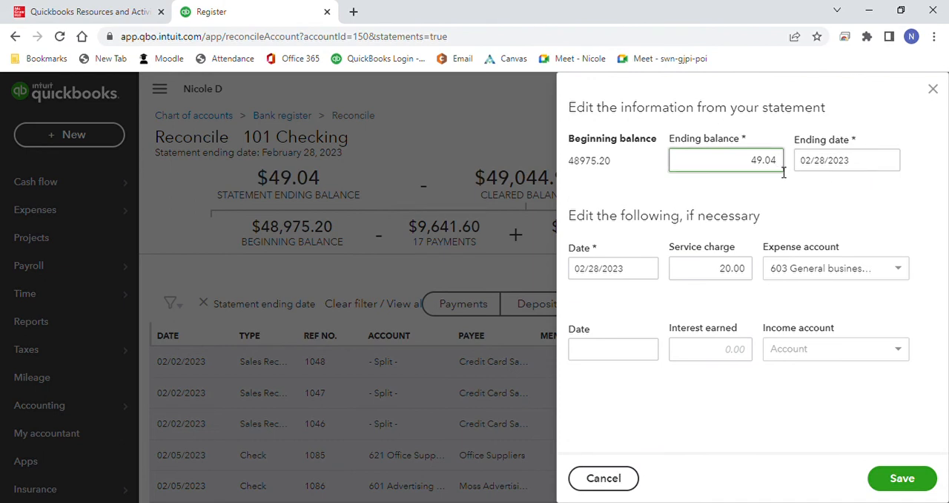
pyautogui.moveTo(785, 167); pyautogui.dragTo(748, 168)
pyautogui.write('44.9044.90')
pyautogui.click(790, 138)
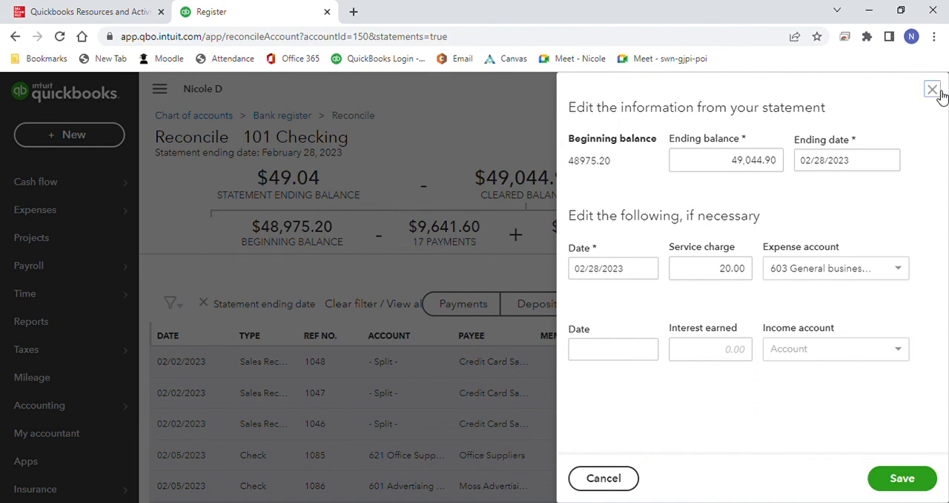
pyautogui.click(932, 89)
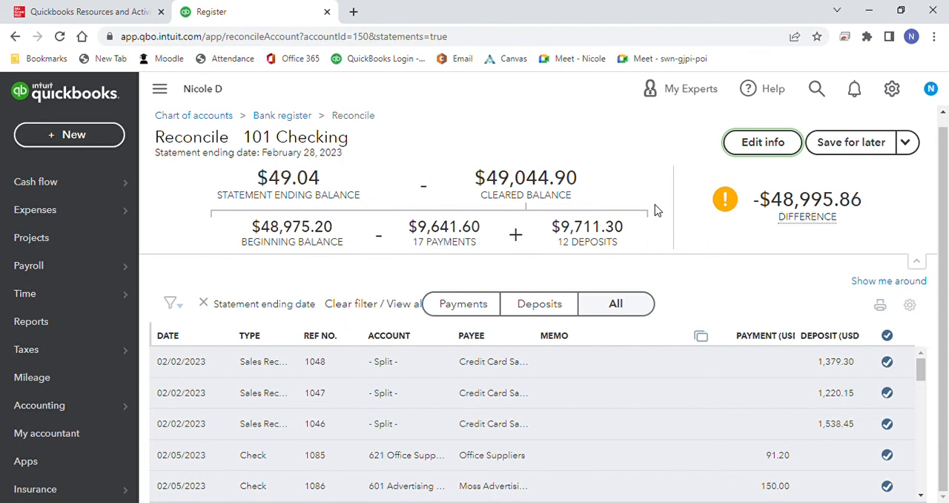
# Step: Edit the statement information, setting the ending balance to 49,044.90, and save it
pyautogui.click(747, 144)
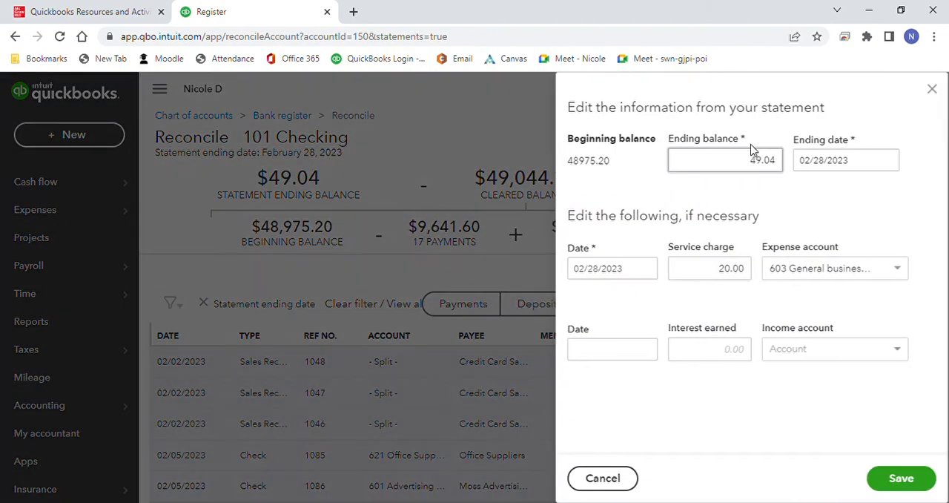
pyautogui.moveTo(780, 161); pyautogui.dragTo(757, 160)
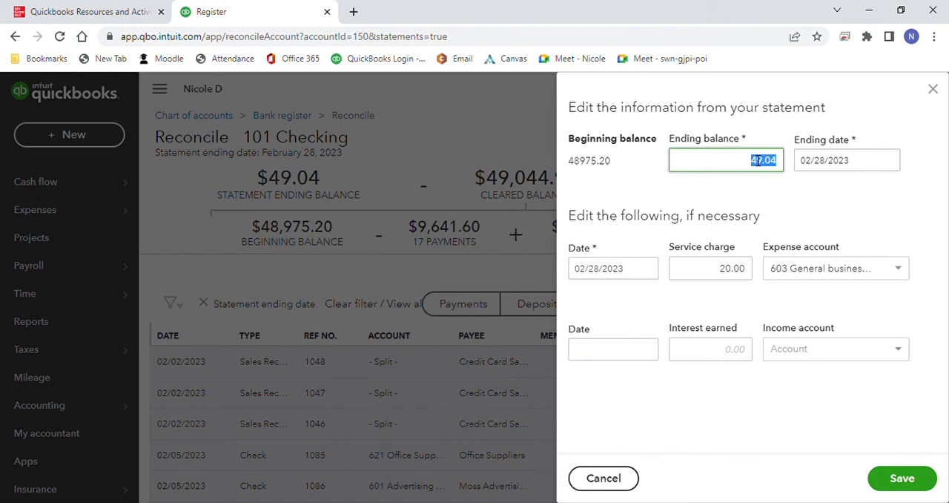
pyautogui.press('BackSpace')
pyautogui.write('49044.90')
pyautogui.click(901, 477)
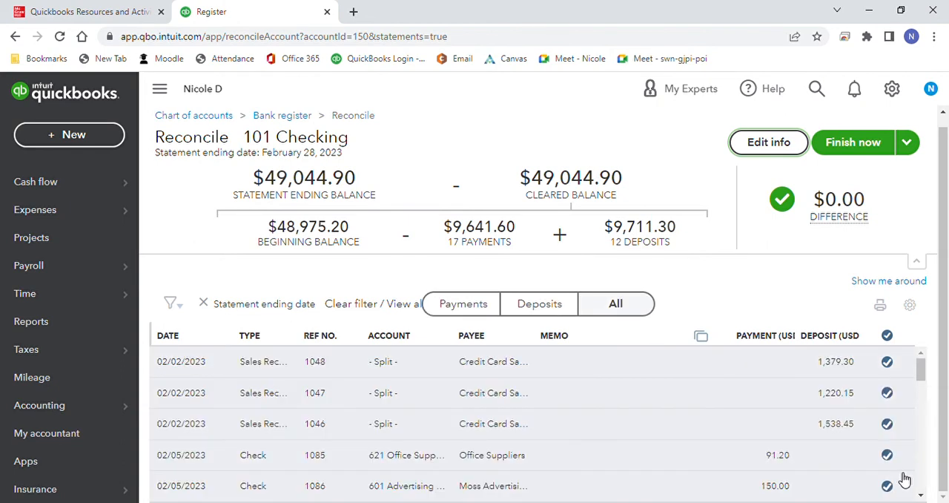
# Step: Finish the February 28, 2023 reconciliation of 101 Checking and dismiss the completion message
pyautogui.moveTo(855, 206)
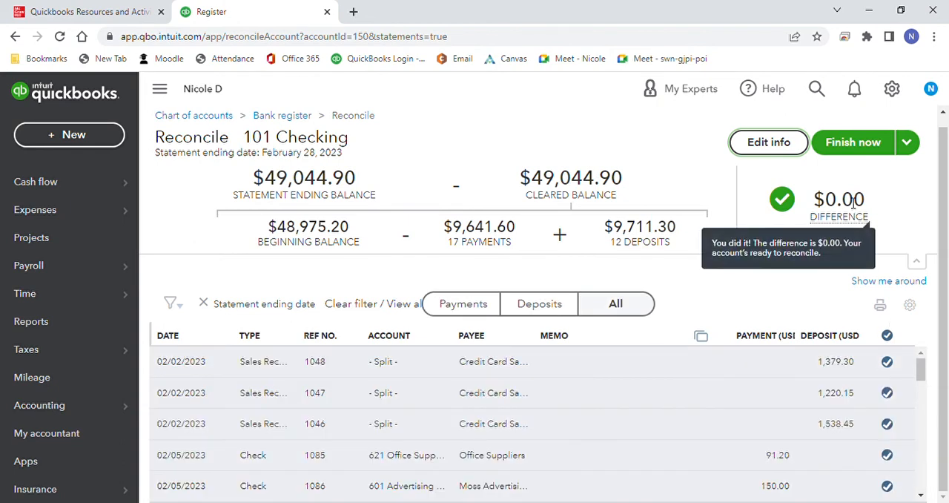
pyautogui.click(851, 145)
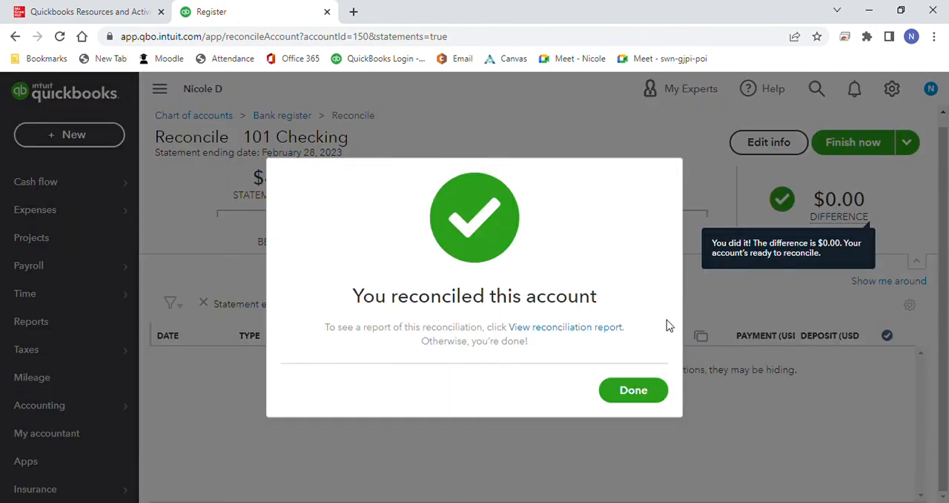
pyautogui.click(636, 392)
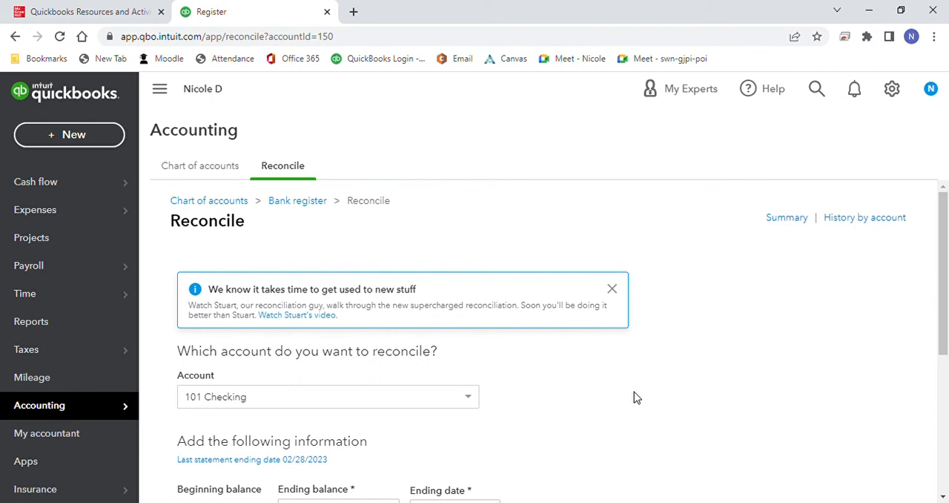
# Step: Open the 02/28/2023 reconciliation report with zero changes from the 101 Checking history by account
pyautogui.click(862, 219)
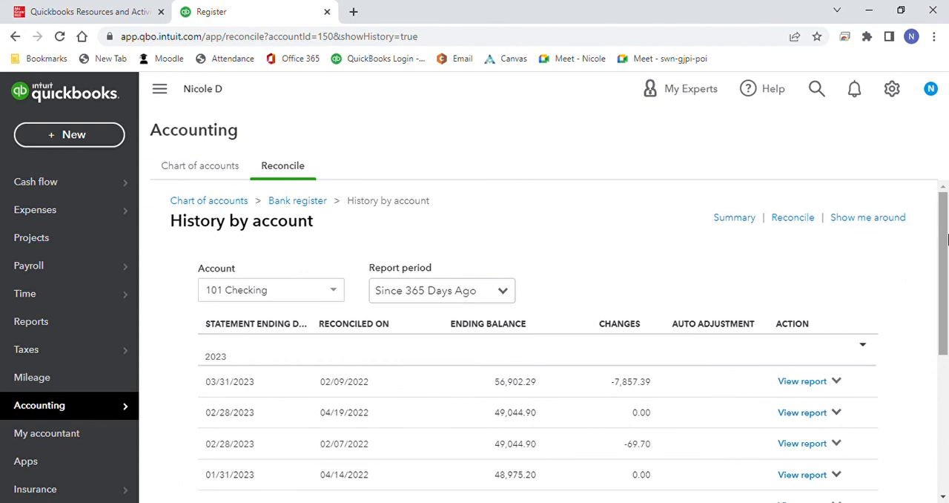
pyautogui.moveTo(946, 239); pyautogui.dragTo(947, 312)
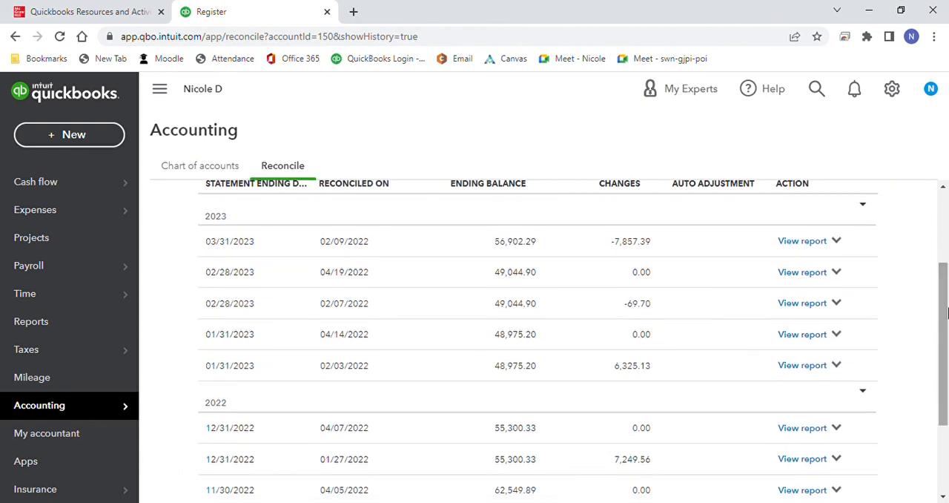
pyautogui.click(822, 272)
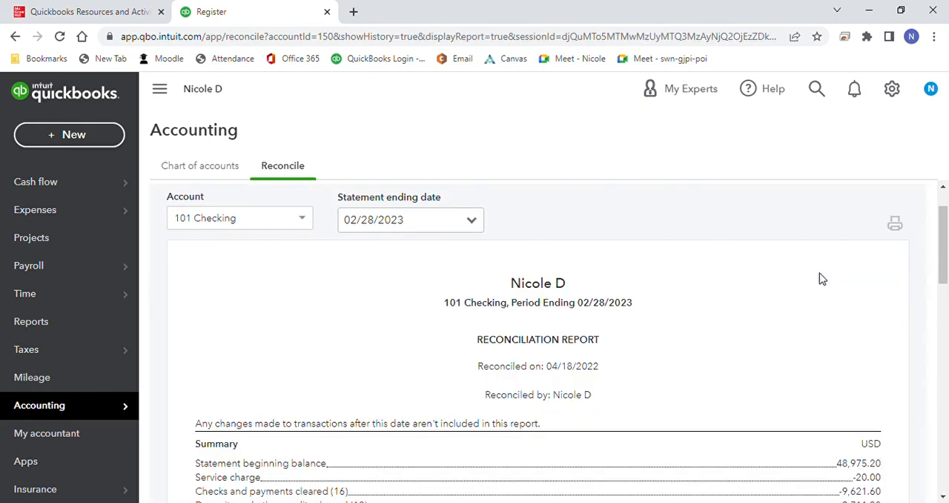
# Step: Preview the reconciliation report's printout, cancel printing, and check the Exercise 9-1 report instructions in the textbook before returning to QuickBooks
pyautogui.click(895, 223)
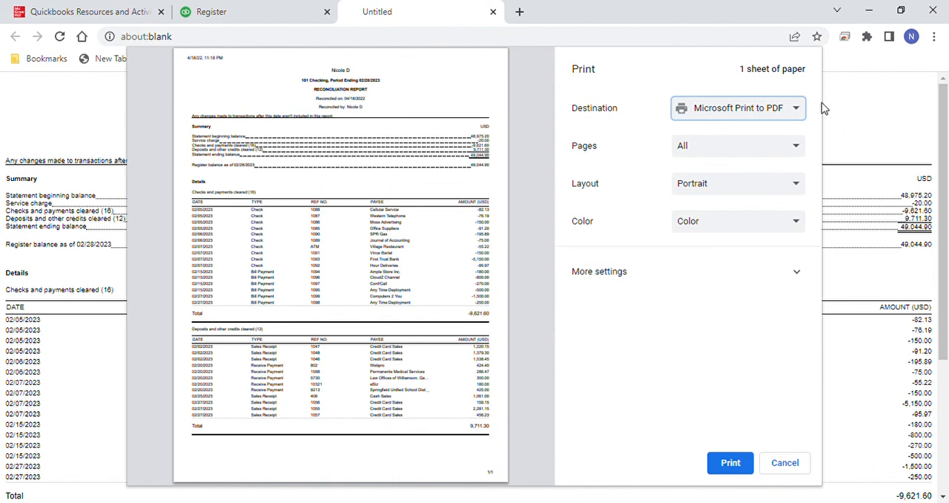
pyautogui.click(800, 463)
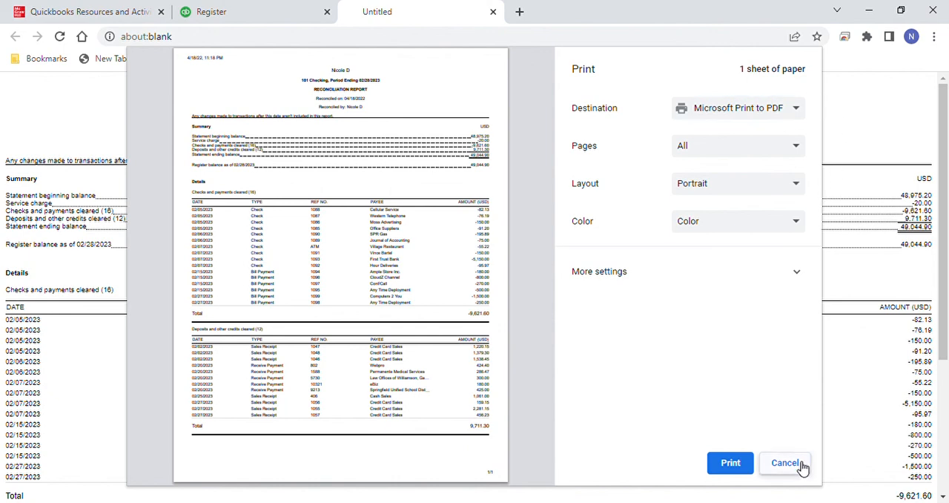
pyautogui.click(128, 13)
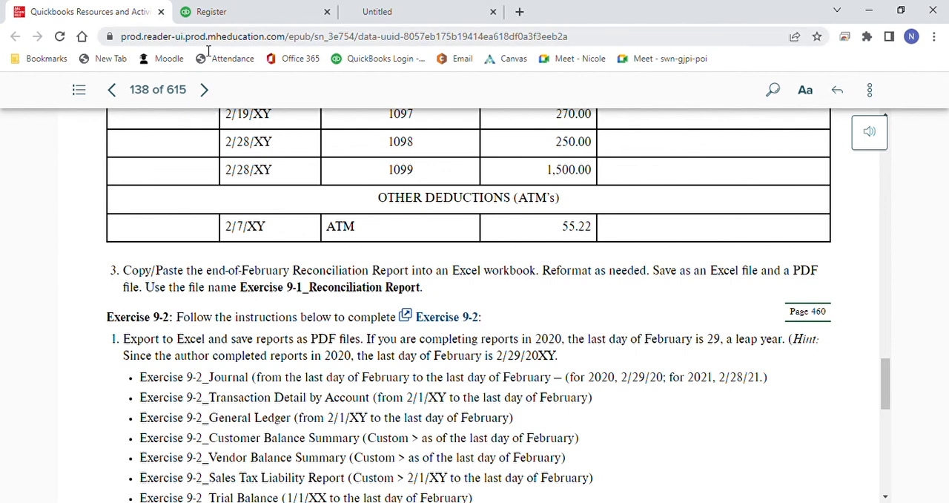
pyautogui.click(236, 21)
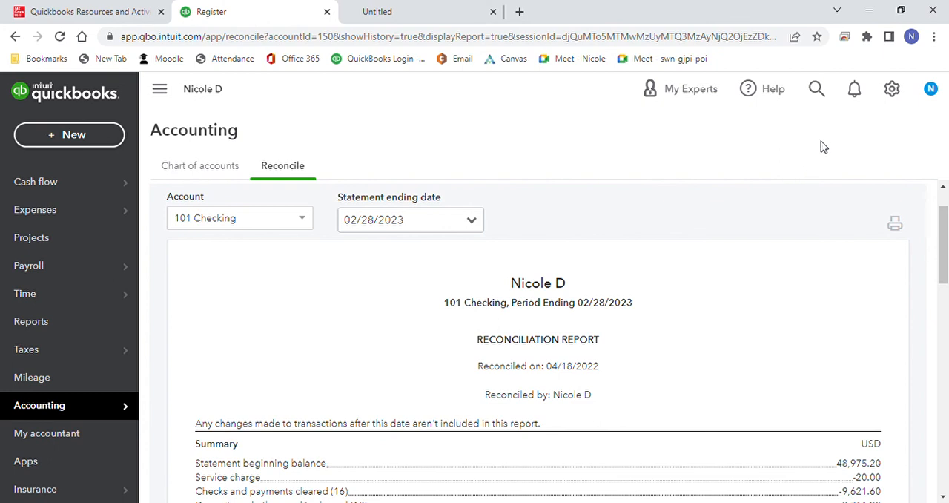
# Step: Open the company's audit log from the accounting tools
pyautogui.click(823, 100)
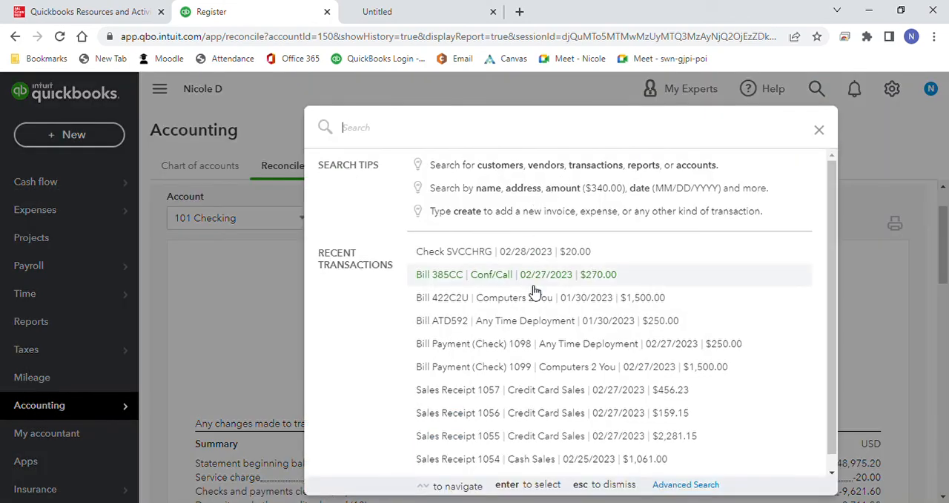
pyautogui.click(822, 131)
pyautogui.click(892, 90)
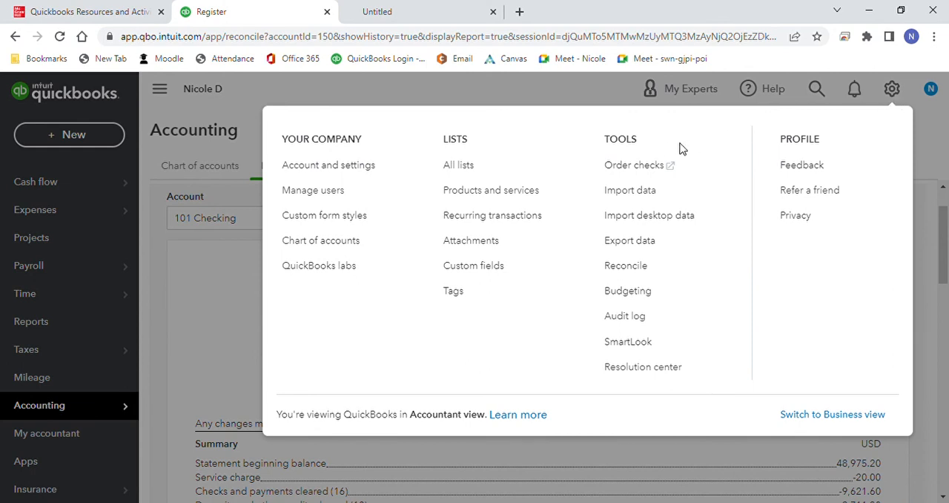
pyautogui.click(625, 316)
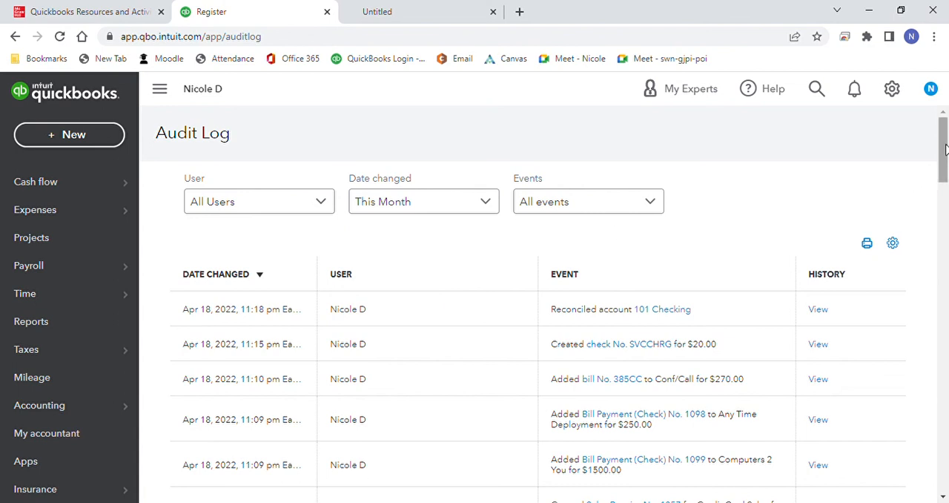
# Step: Examine the audit log's date-changed and user filter options without changing the filters
pyautogui.moveTo(945, 148); pyautogui.dragTo(947, 119)
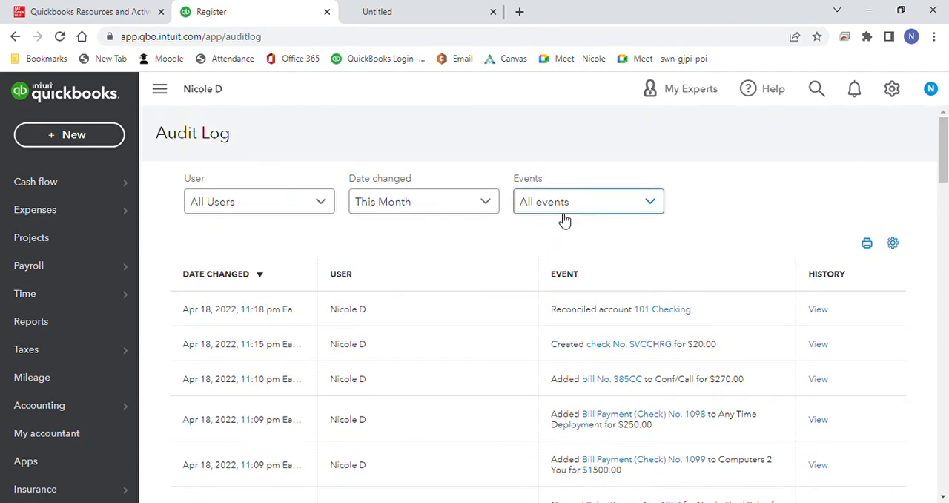
pyautogui.click(497, 207)
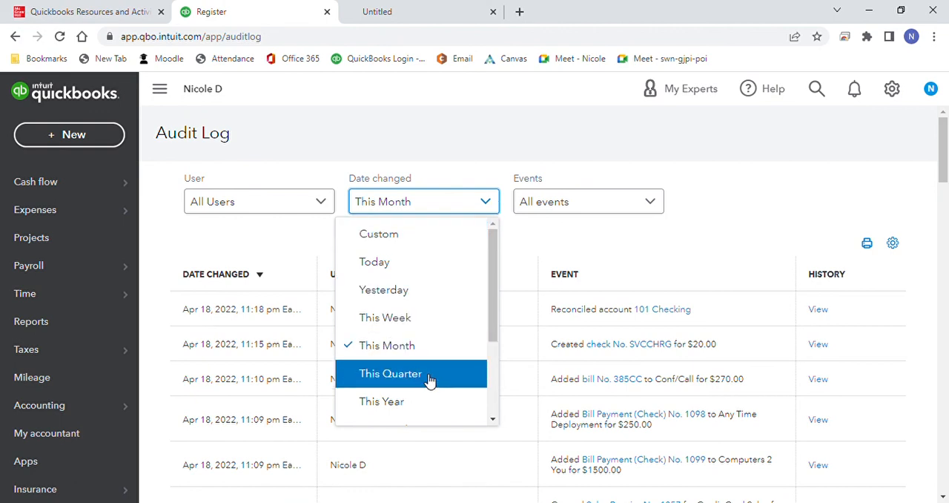
pyautogui.click(756, 207)
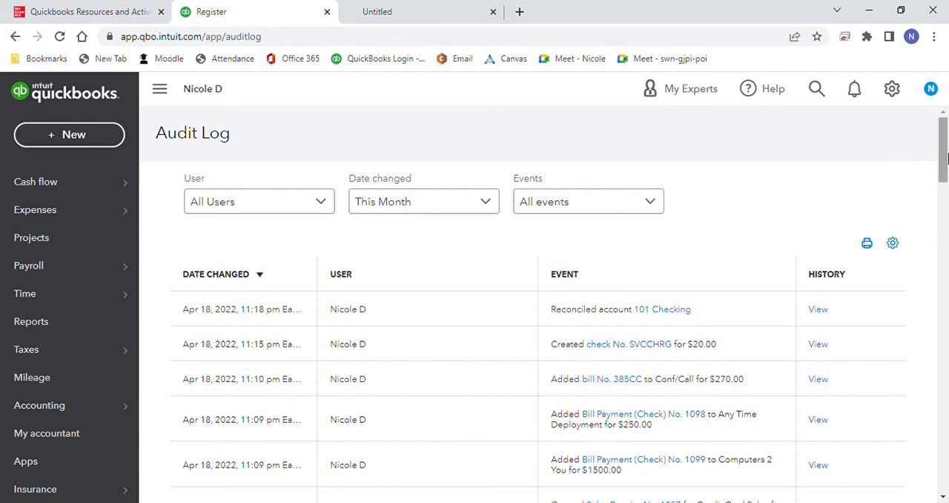
pyautogui.moveTo(943, 155)
pyautogui.mouseDown()
pyautogui.moveTo(944, 236)
pyautogui.moveTo(944, 148)
pyautogui.mouseUp()
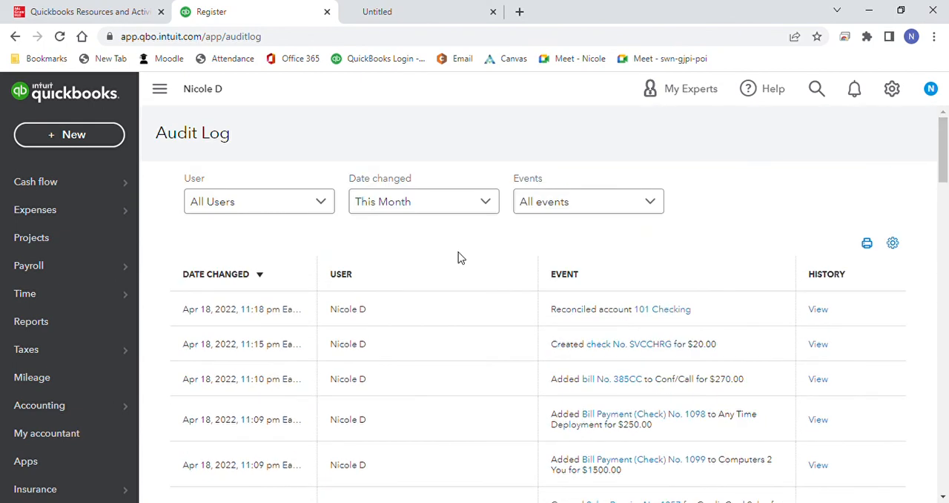
pyautogui.click(333, 218)
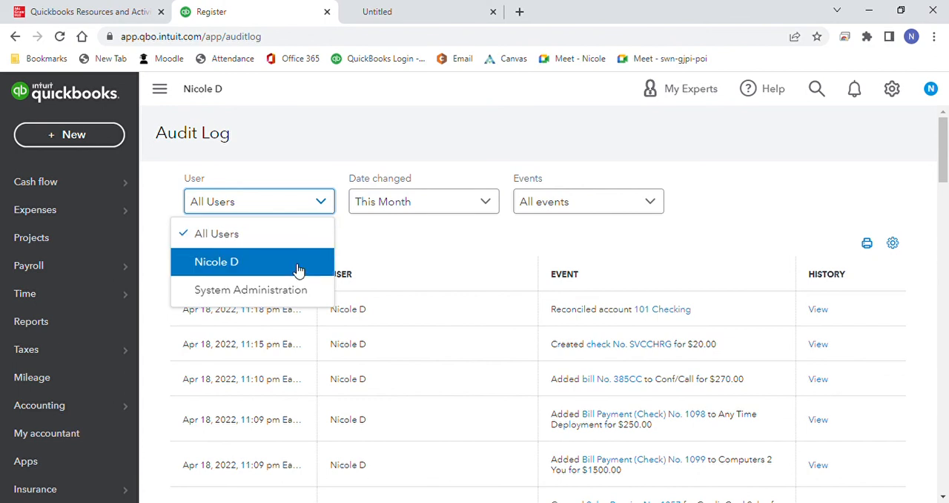
pyautogui.click(760, 224)
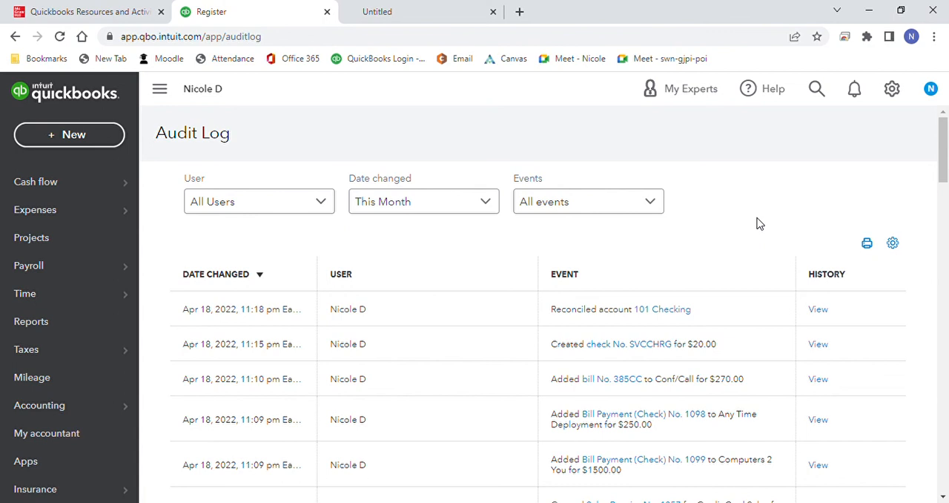
# Step: Return to the textbook's Exercise 9-2 instructions listing the February reports to export
pyautogui.click(897, 95)
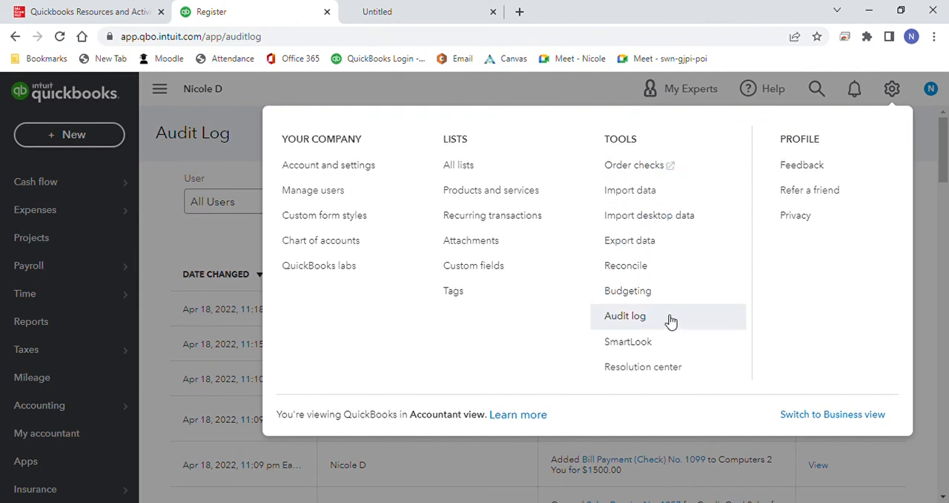
pyautogui.click(937, 228)
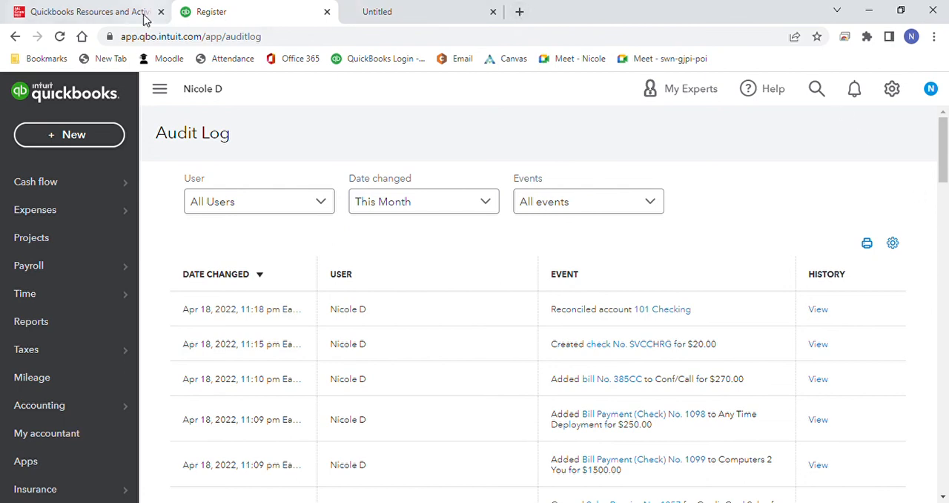
pyautogui.click(120, 15)
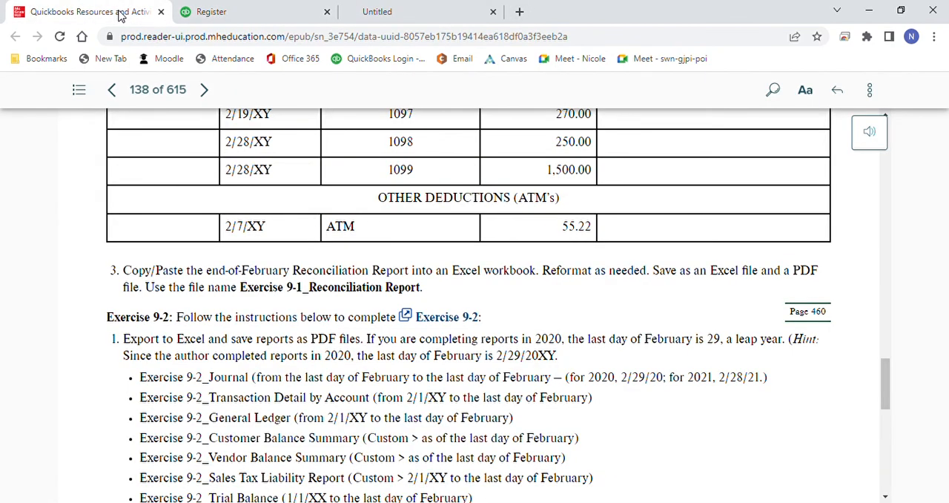